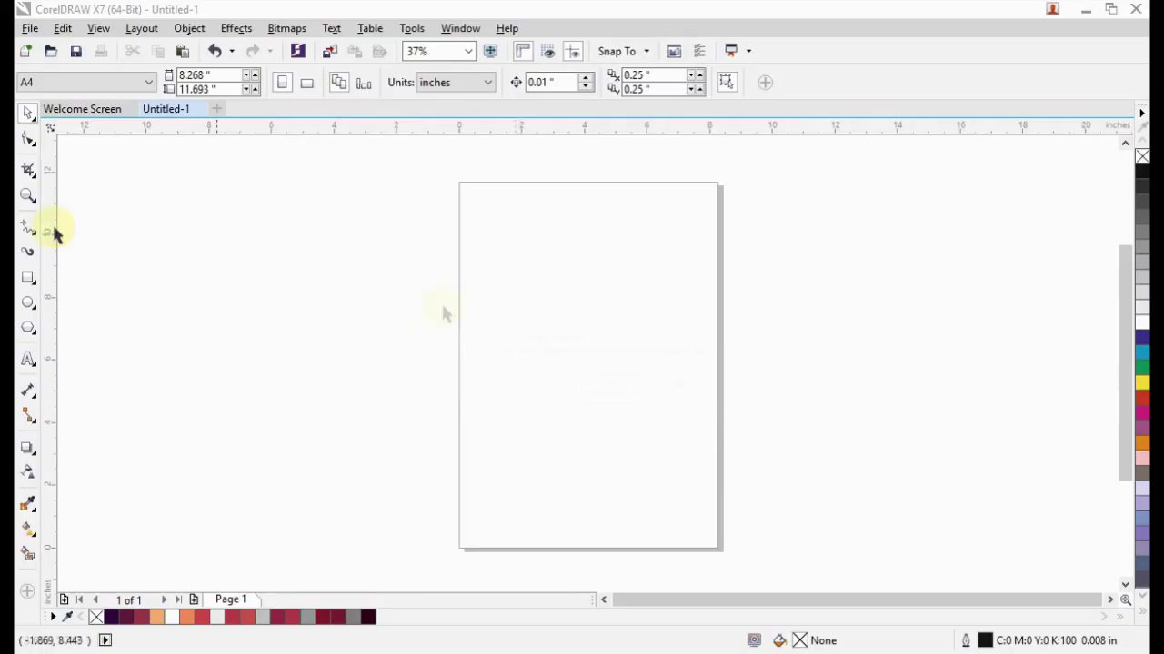
# - Cover the A4 page with a rectangle filled dark purple (R51 G0 B69)
pyautogui.doubleClick(28, 278)
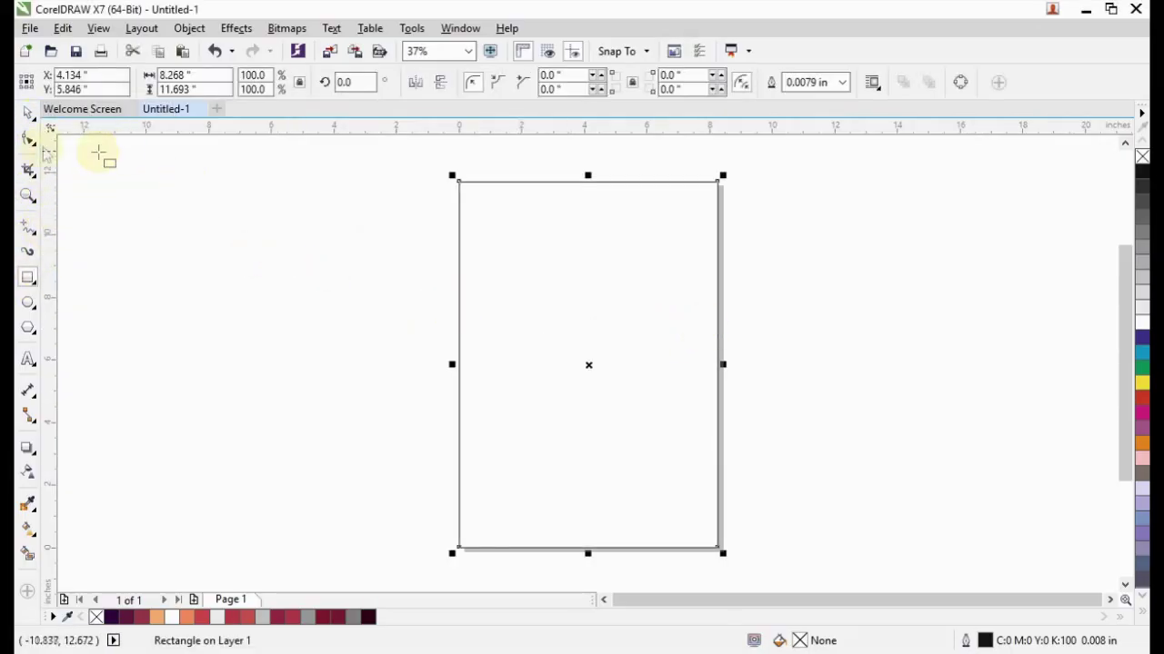
pyautogui.click(27, 113)
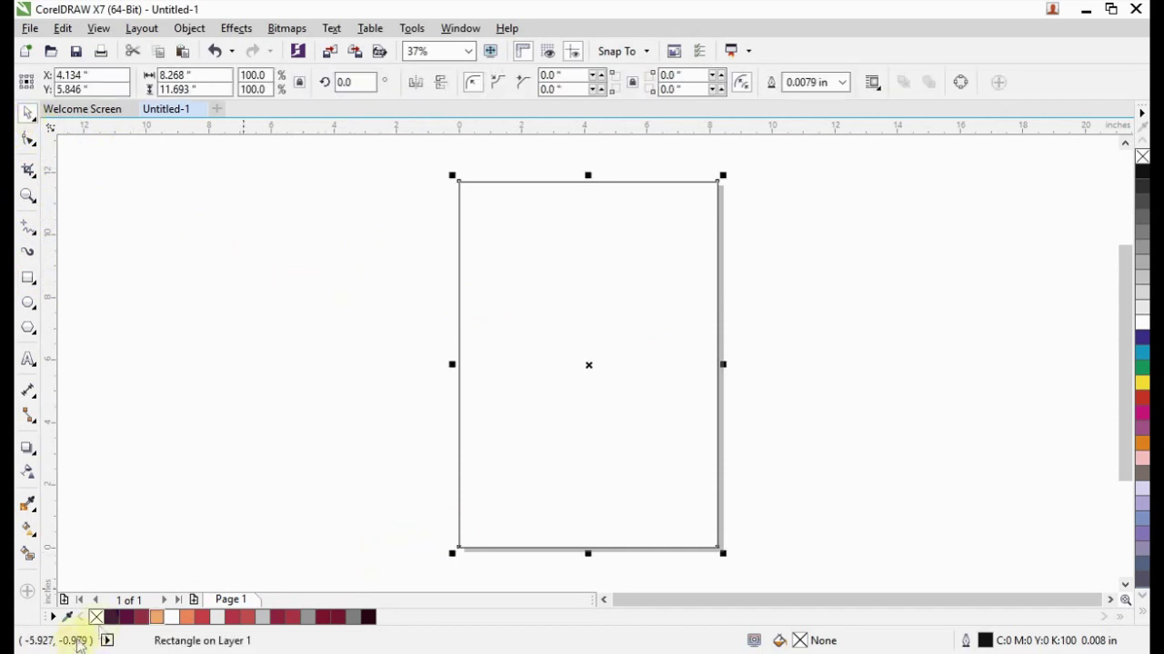
pyautogui.click(110, 619)
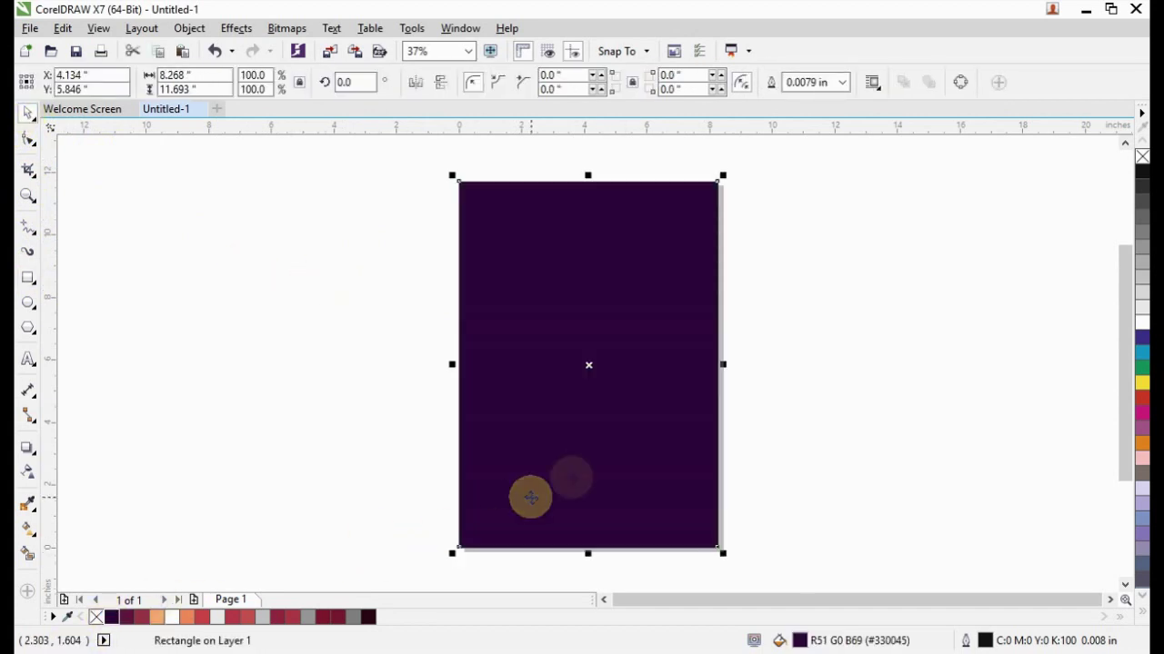
pyautogui.click(32, 539)
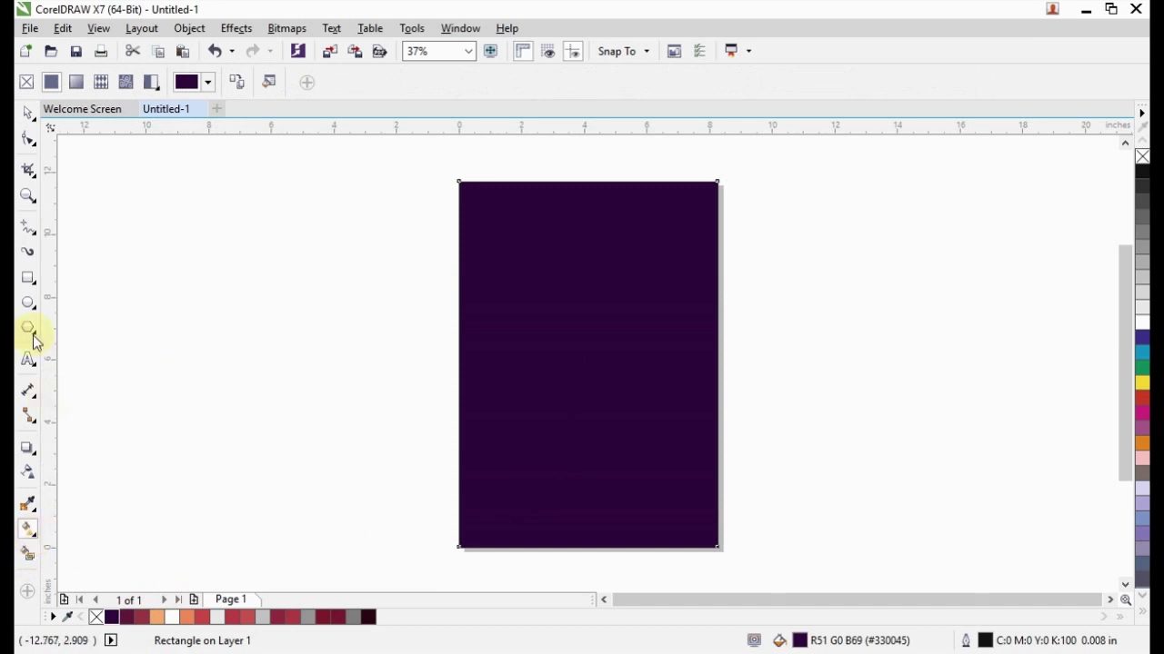
# - Give the rectangle a linear fountain fill running vertically from top edge to bottom edge
pyautogui.click(77, 81)
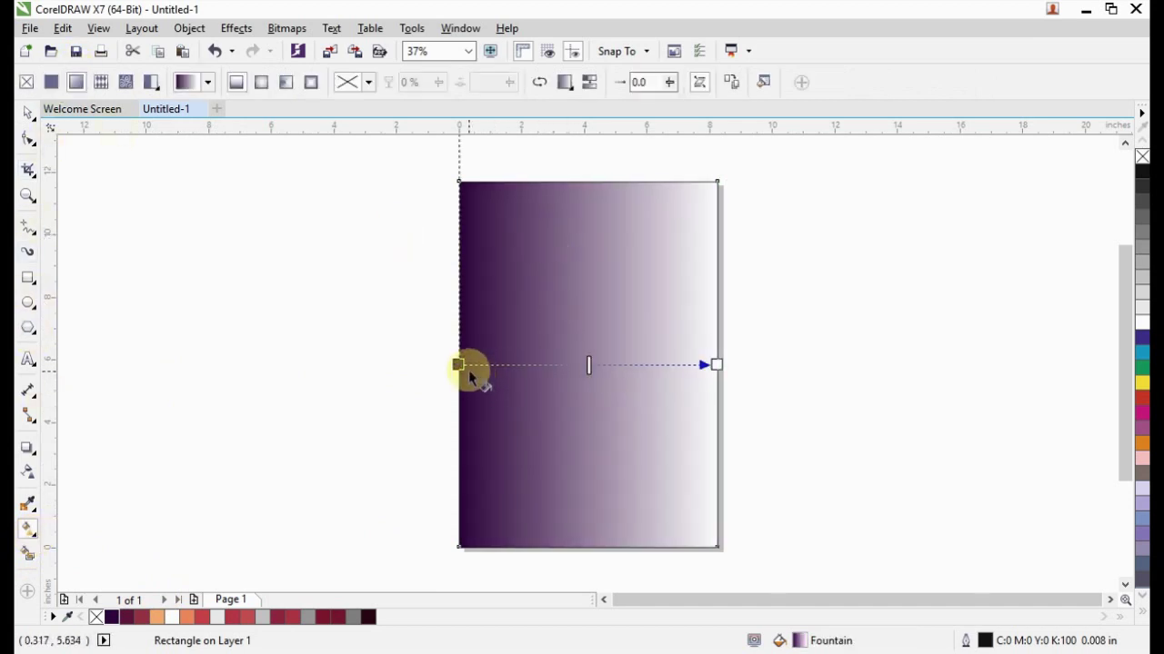
pyautogui.moveTo(460, 363)
pyautogui.mouseDown()
pyautogui.moveTo(596, 206)
pyautogui.moveTo(578, 184)
pyautogui.mouseUp()
pyautogui.moveTo(717, 366)
pyautogui.mouseDown()
pyautogui.moveTo(576, 494)
pyautogui.moveTo(582, 546)
pyautogui.mouseUp()
pyautogui.moveTo(578, 182); pyautogui.dragTo(582, 181)
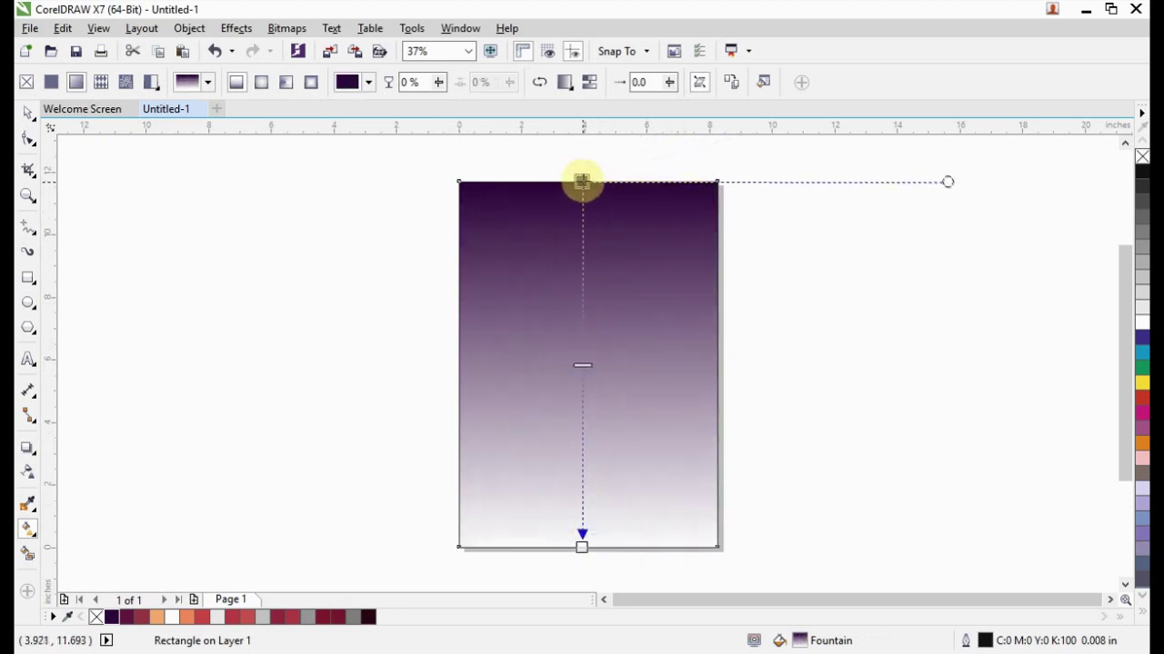
pyautogui.moveTo(582, 546); pyautogui.dragTo(588, 547)
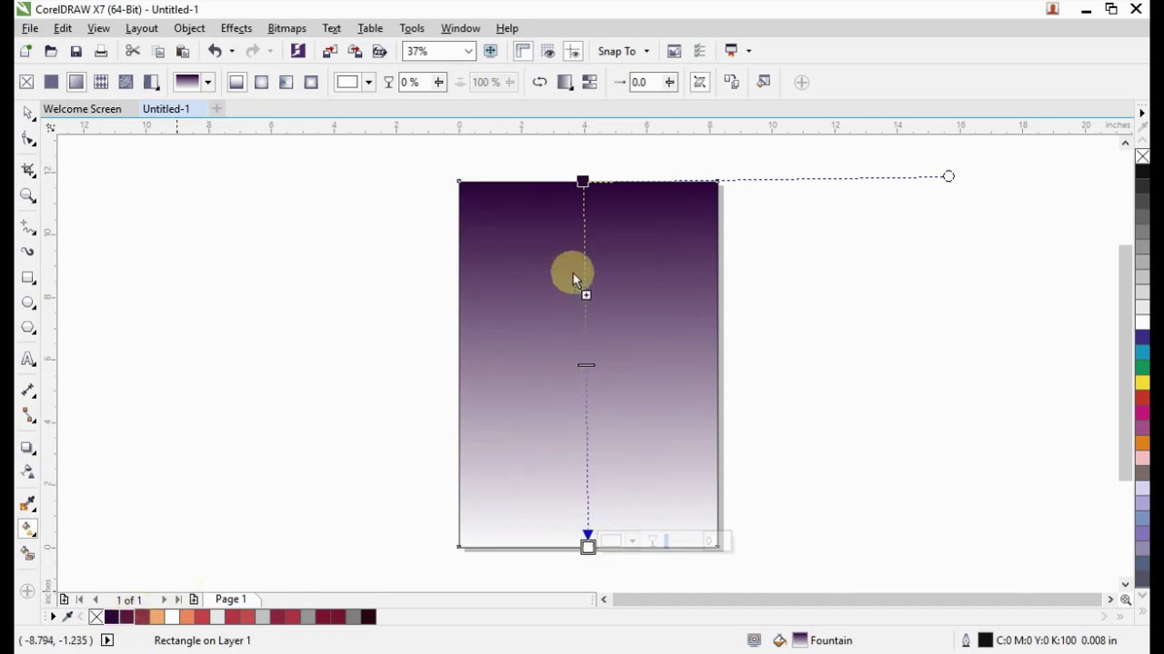
# - Add red and orange colour stops to the upper half of the sky gradient
pyautogui.doubleClick(585, 242)
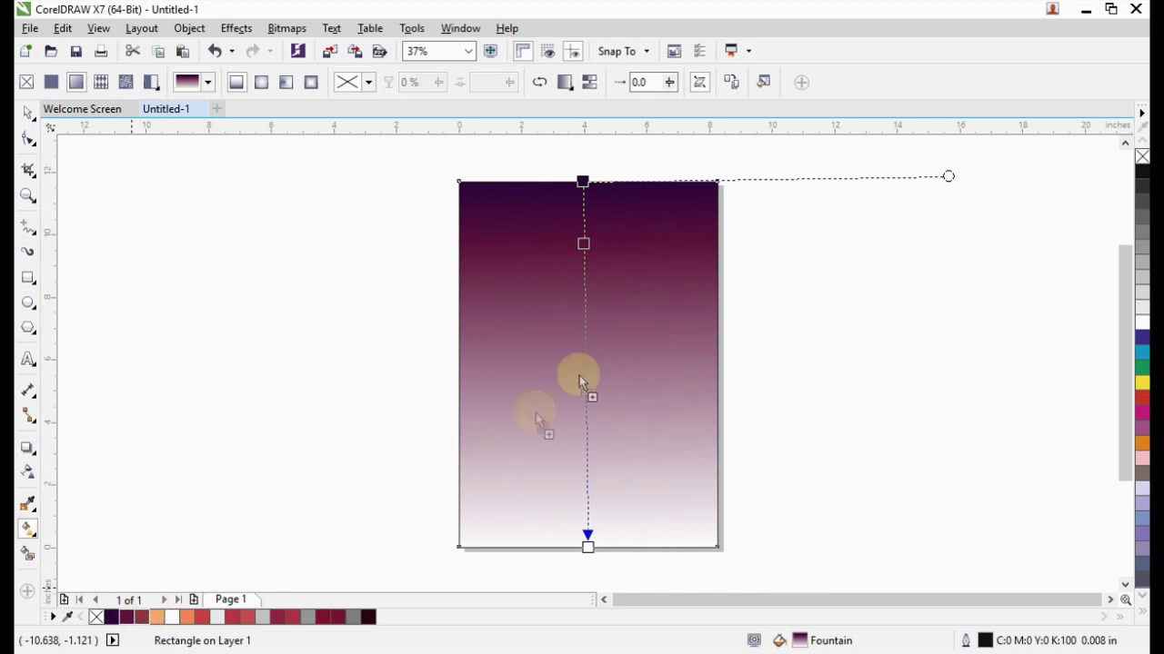
pyautogui.doubleClick(584, 289)
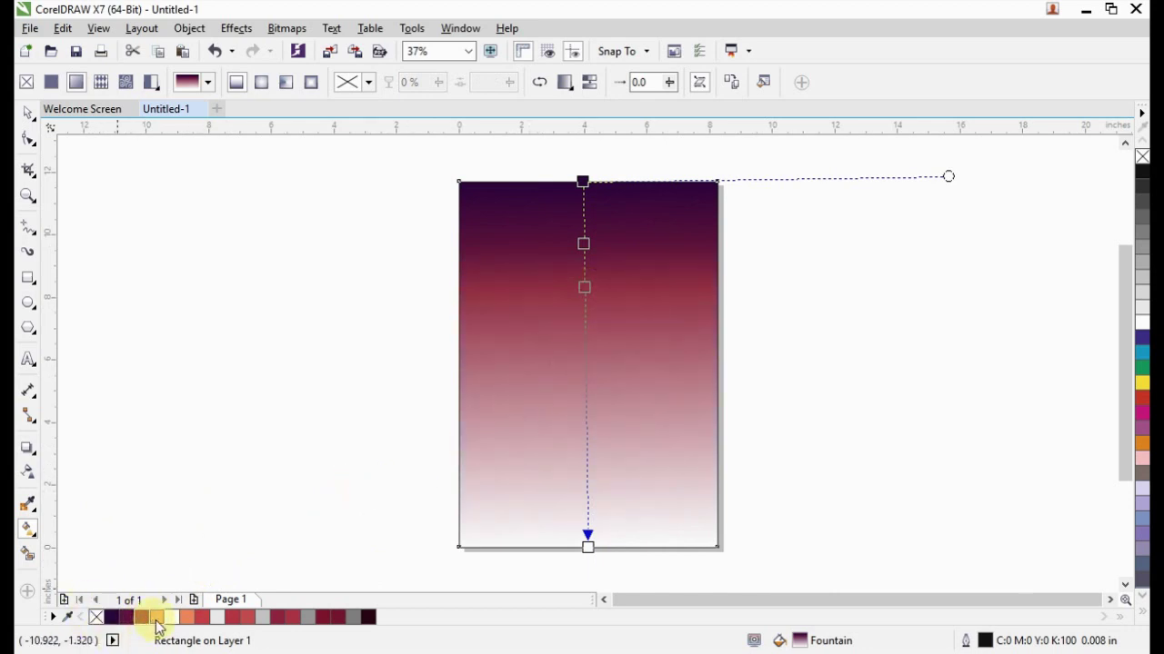
pyautogui.click(585, 353)
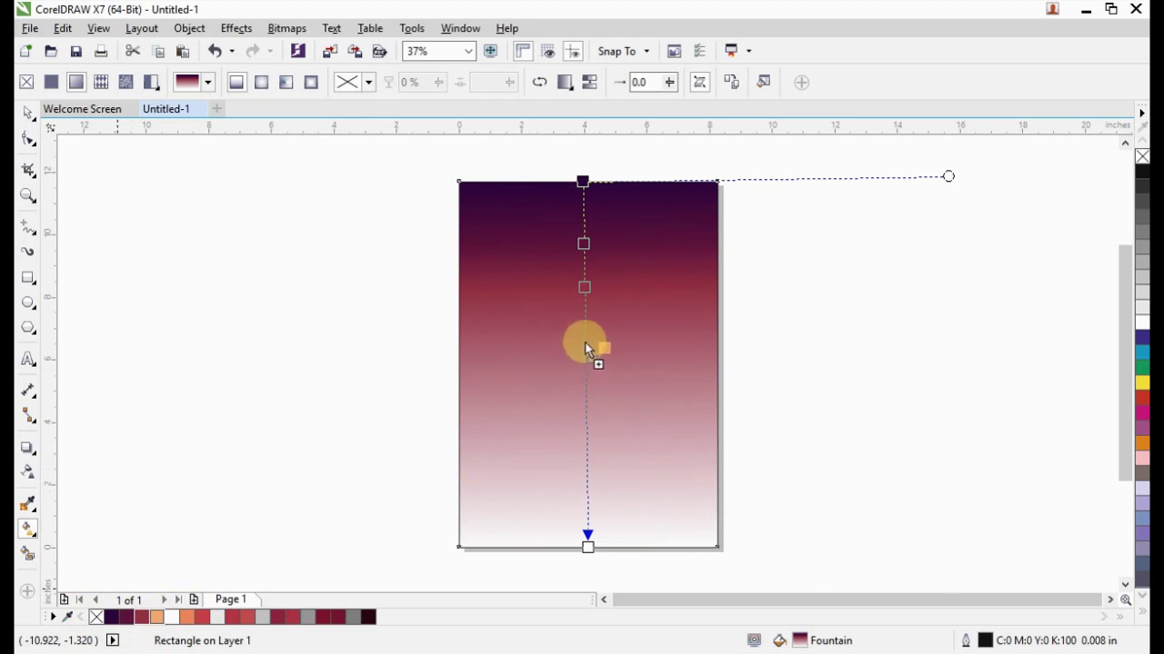
pyautogui.doubleClick(586, 348)
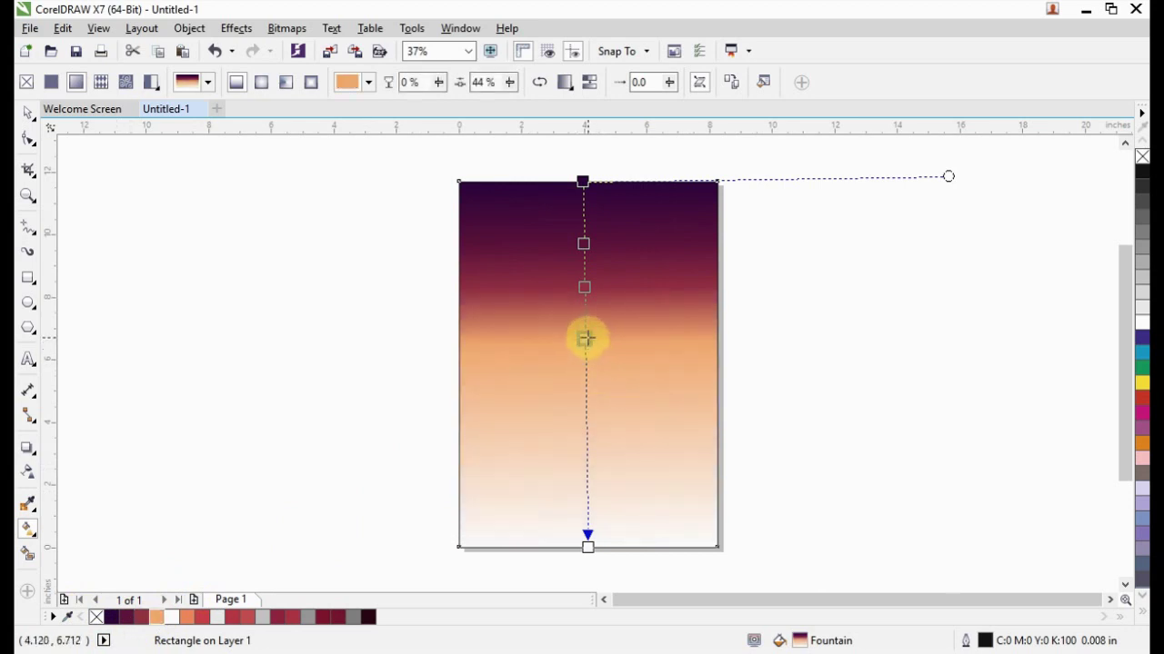
pyautogui.moveTo(584, 288); pyautogui.dragTo(584, 277)
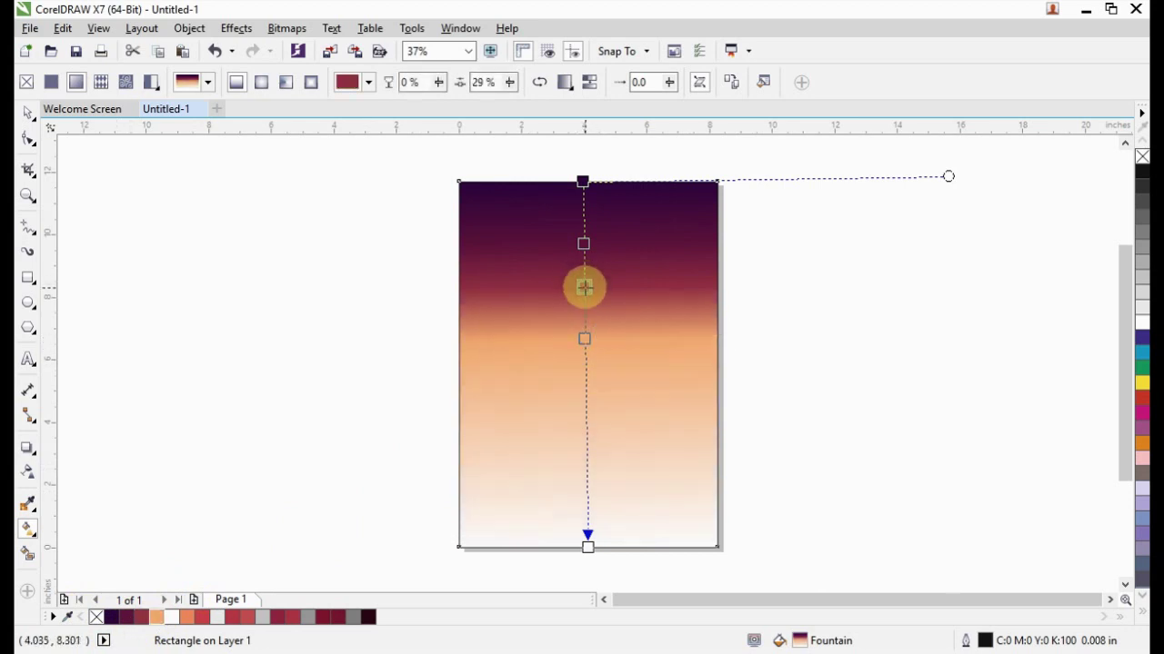
# - Remove the outline from the sky gradient rectangle
pyautogui.click(27, 111)
pyautogui.click(354, 285)
pyautogui.click(462, 323)
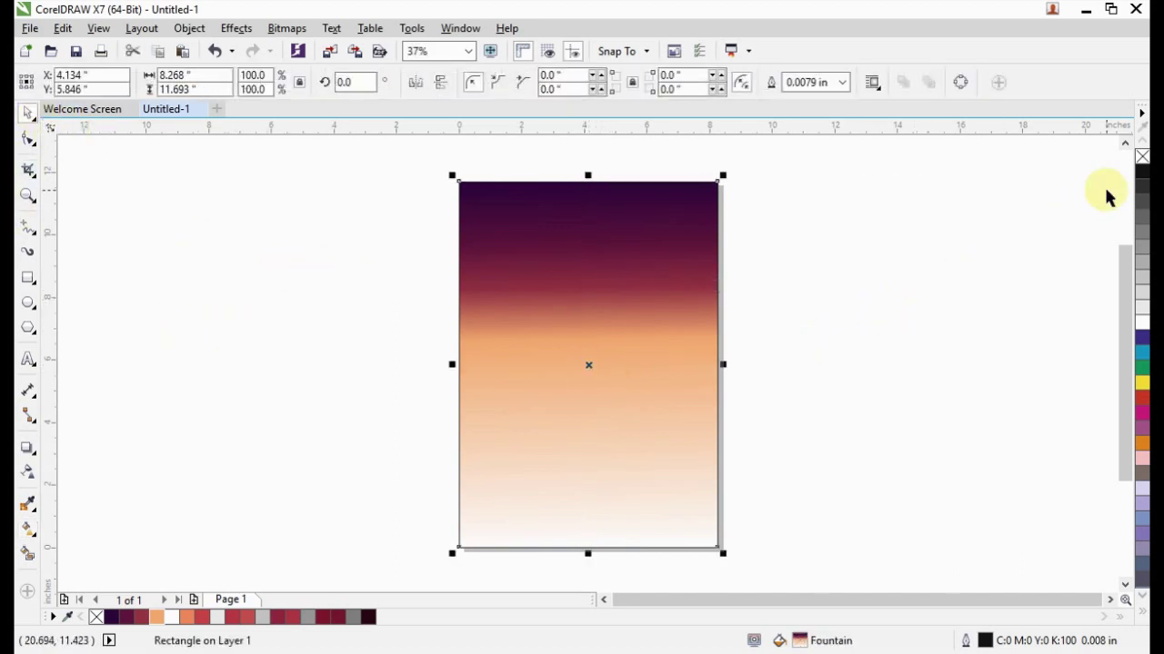
pyautogui.rightClick(1141, 156)
# - Draw a curved hill line with the Pen from right of the page leftward across mid-height
pyautogui.click(909, 336)
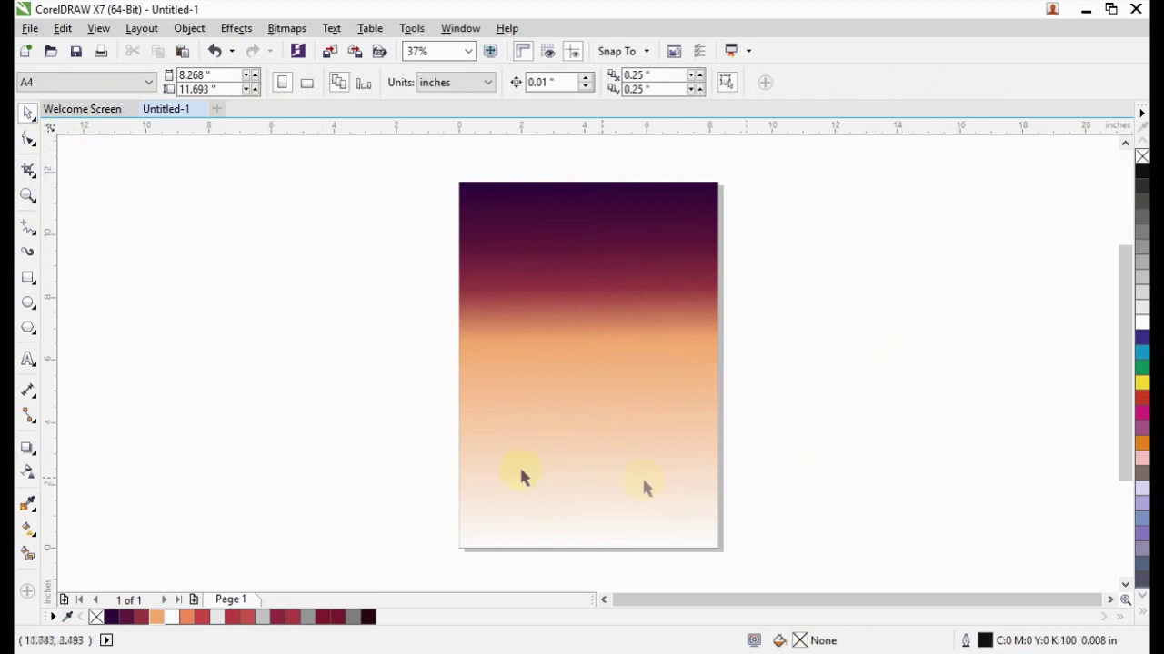
pyautogui.click(540, 436)
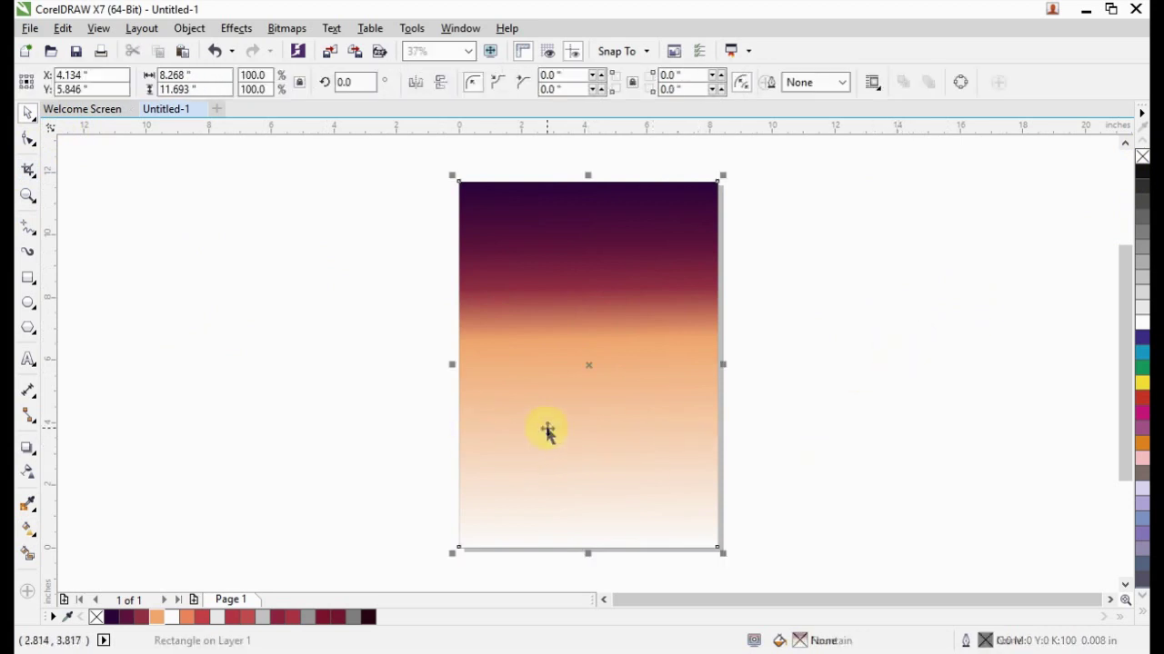
pyautogui.click(378, 338)
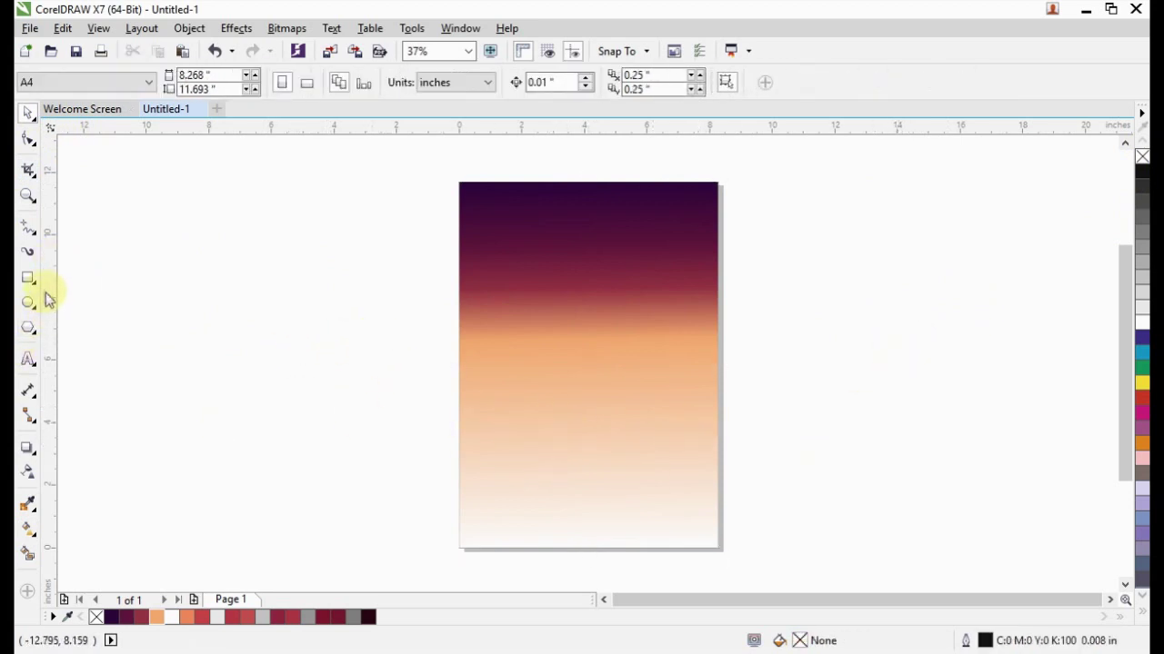
pyautogui.click(36, 236)
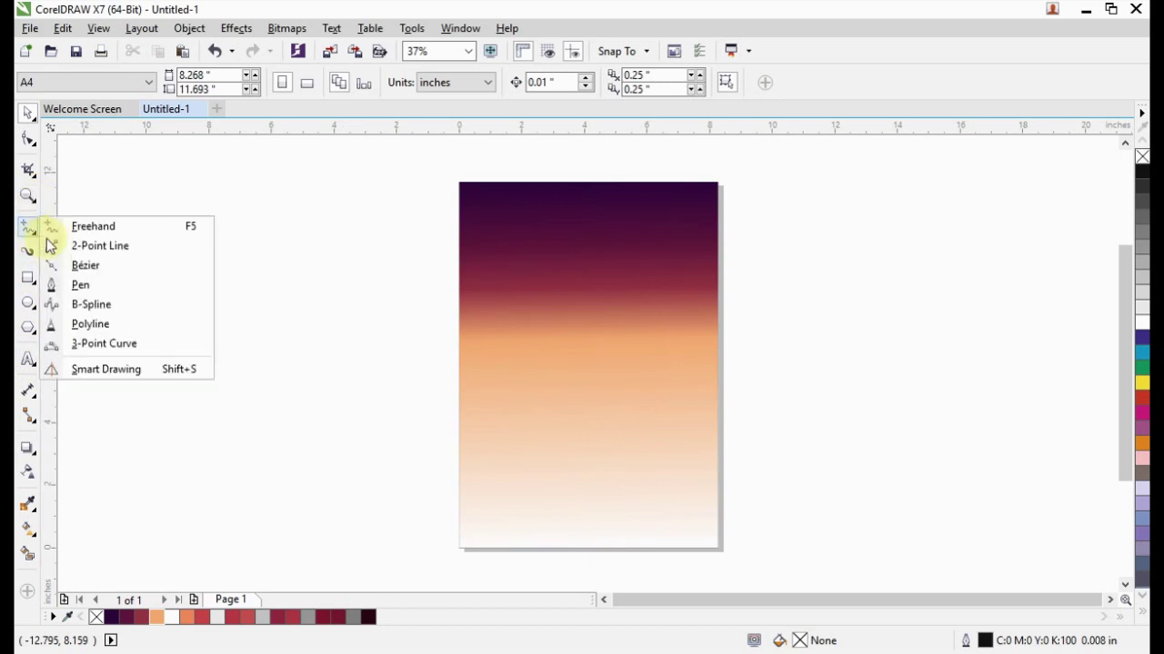
pyautogui.click(120, 287)
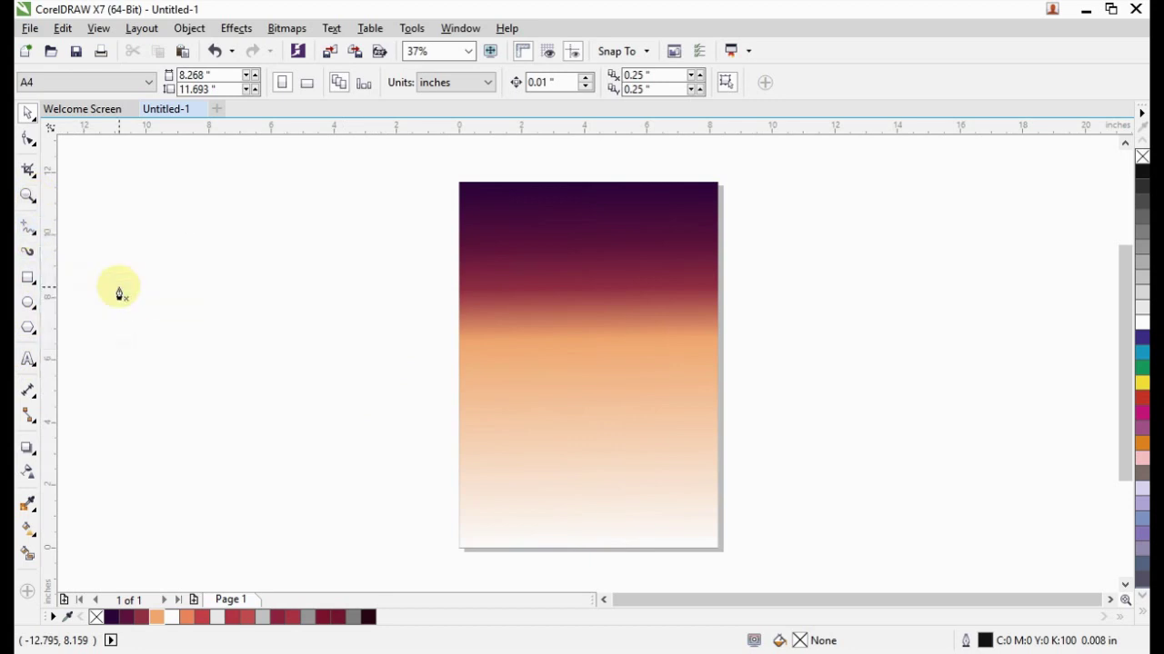
pyautogui.click(756, 369)
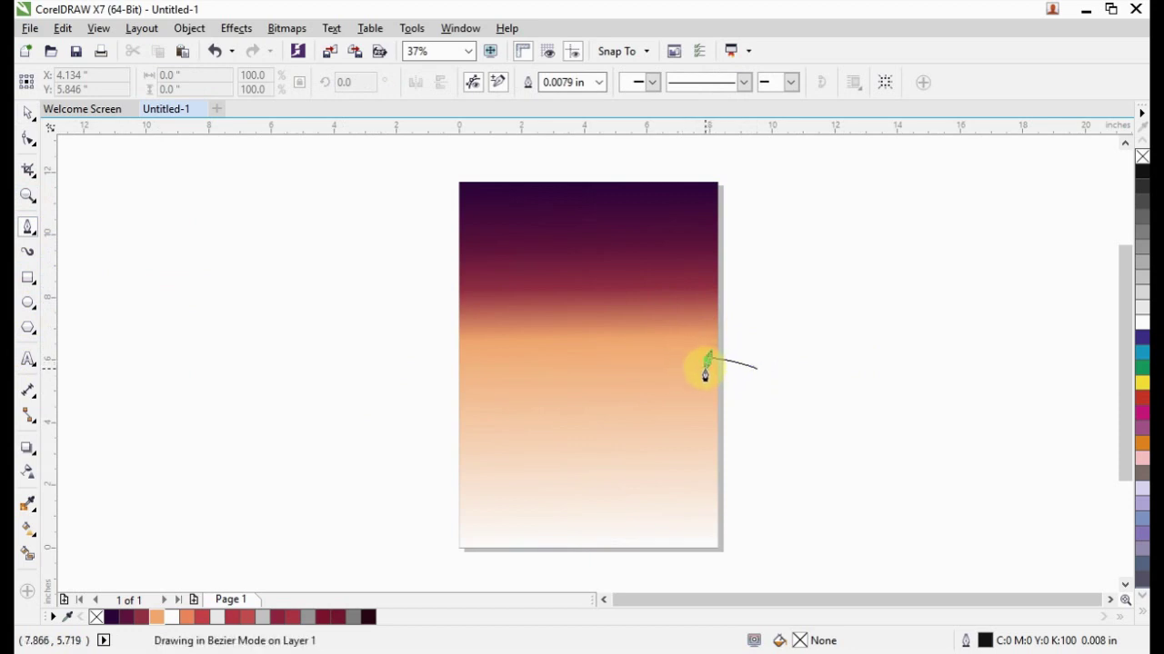
pyautogui.moveTo(704, 364); pyautogui.dragTo(603, 397)
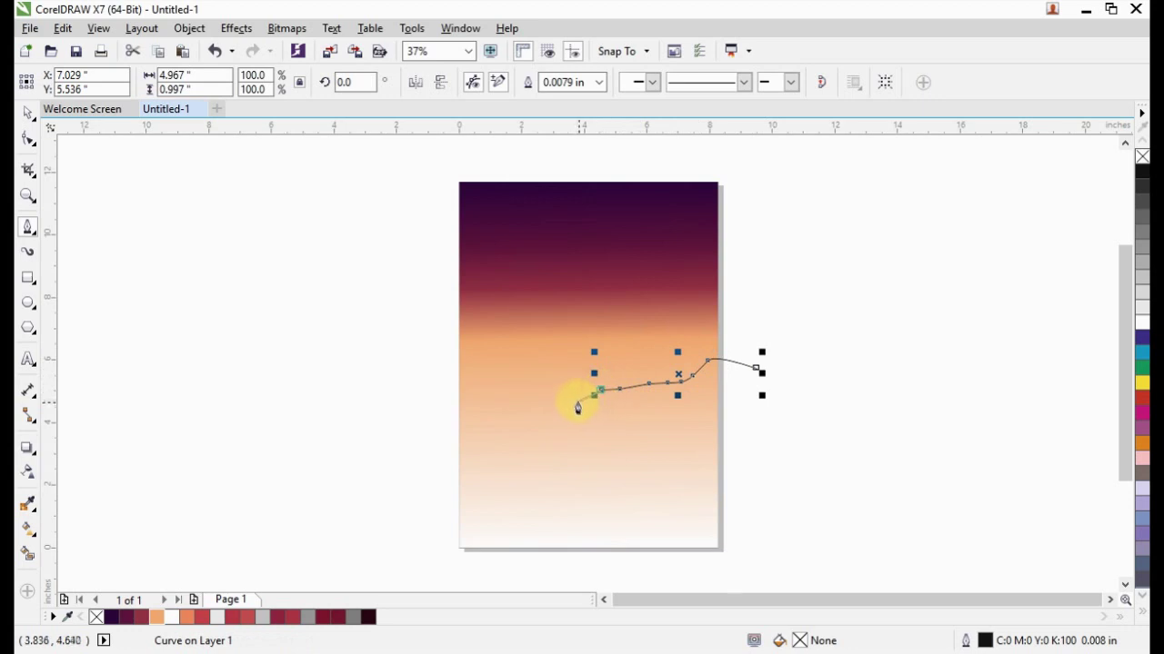
pyautogui.moveTo(540, 374)
pyautogui.mouseDown()
pyautogui.moveTo(534, 393)
pyautogui.moveTo(432, 389)
pyautogui.mouseUp()
pyautogui.doubleClick(491, 382)
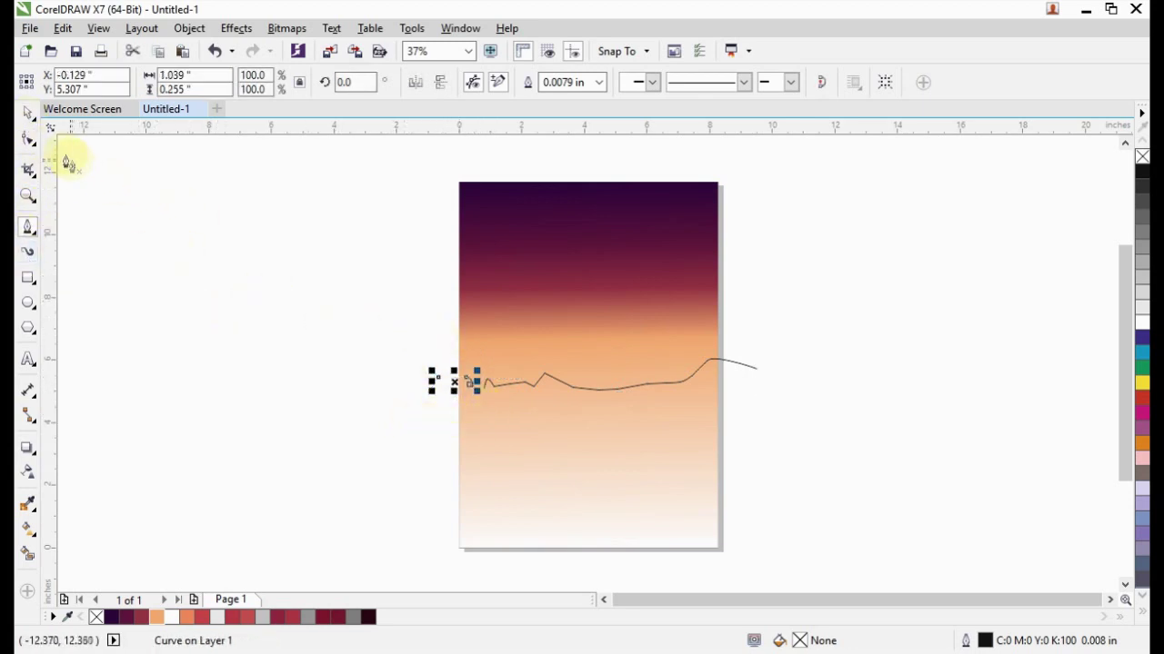
pyautogui.click(27, 113)
# - Zoom in and extend the hill line's left end further left with an extra node
pyautogui.click(275, 259)
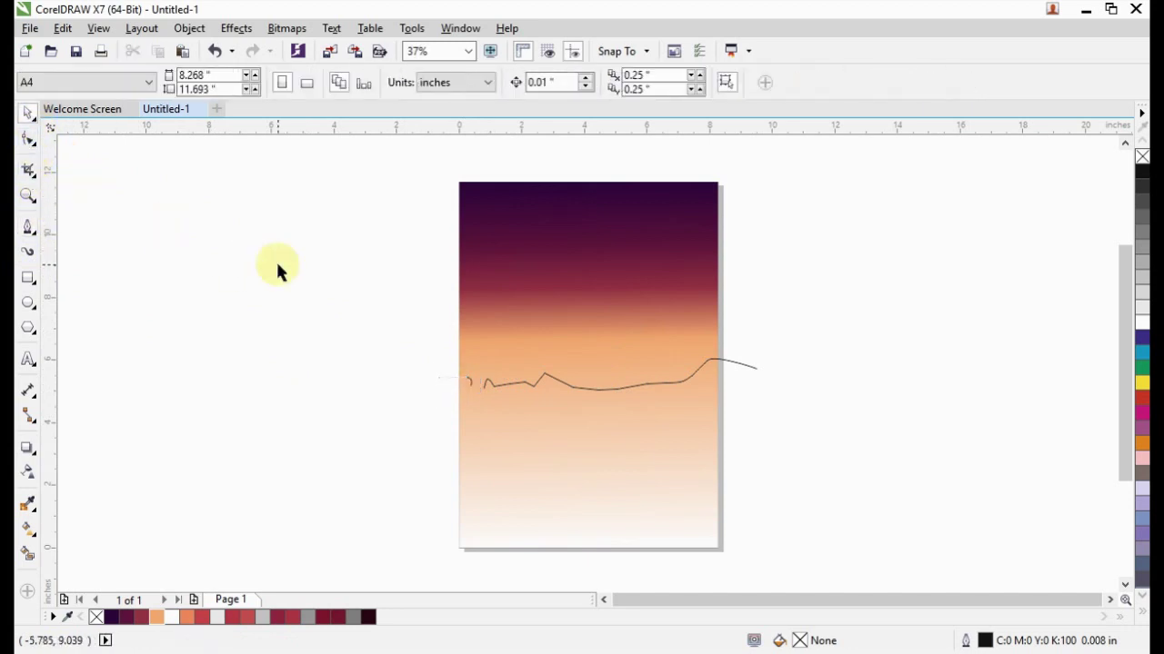
pyautogui.scroll(-2, 563, 327)
pyautogui.press('z')
pyautogui.moveTo(457, 317); pyautogui.dragTo(730, 379)
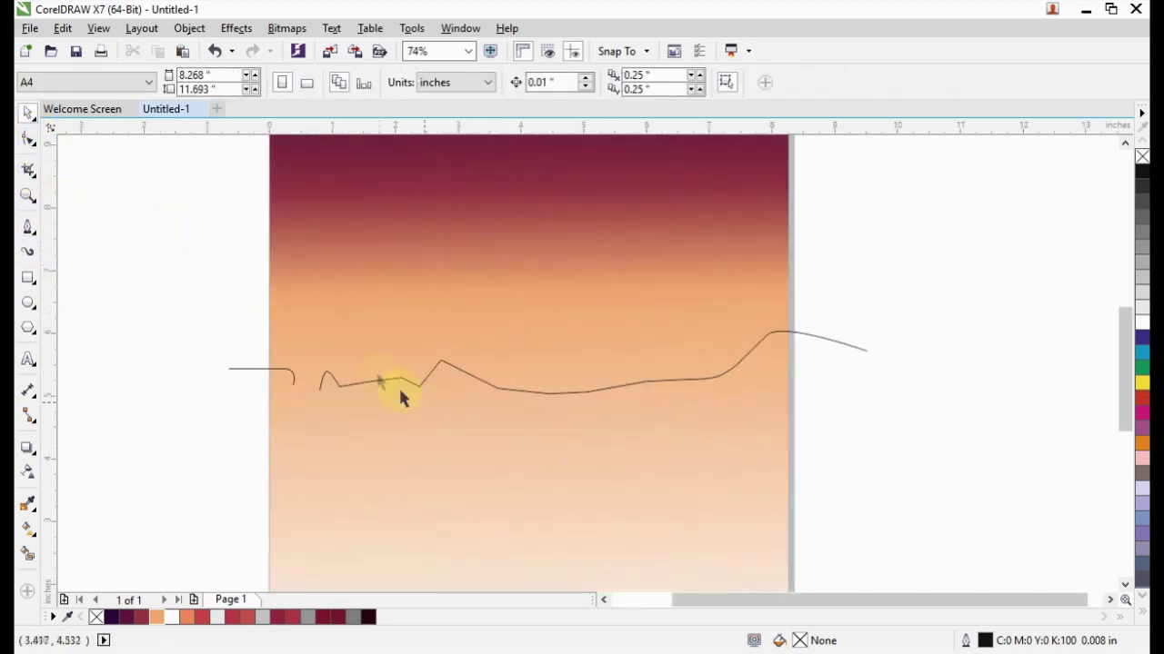
pyautogui.moveTo(210, 313)
pyautogui.mouseDown()
pyautogui.moveTo(436, 484)
pyautogui.moveTo(891, 428)
pyautogui.mouseUp()
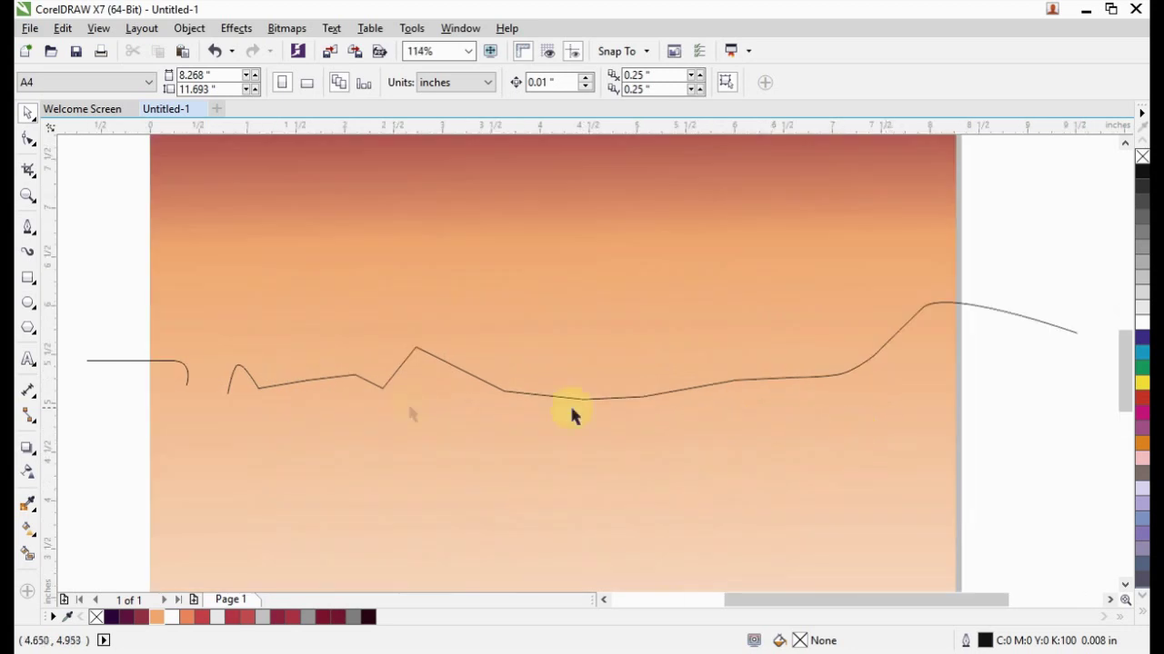
pyautogui.click(233, 400)
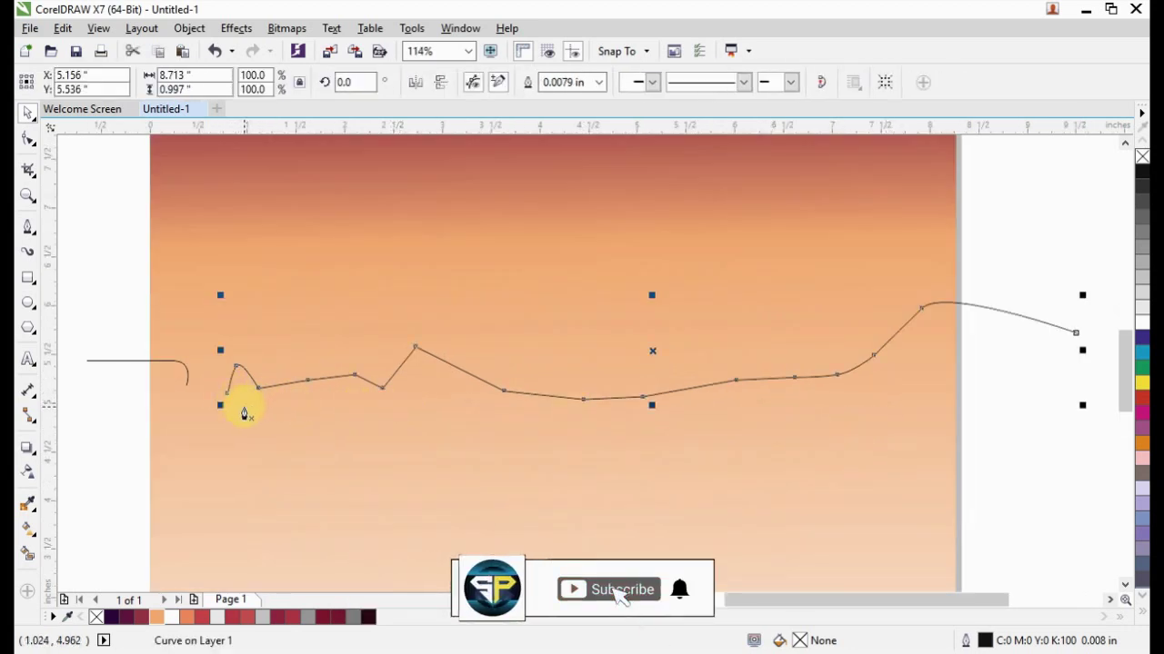
pyautogui.click(227, 397)
pyautogui.click(185, 385)
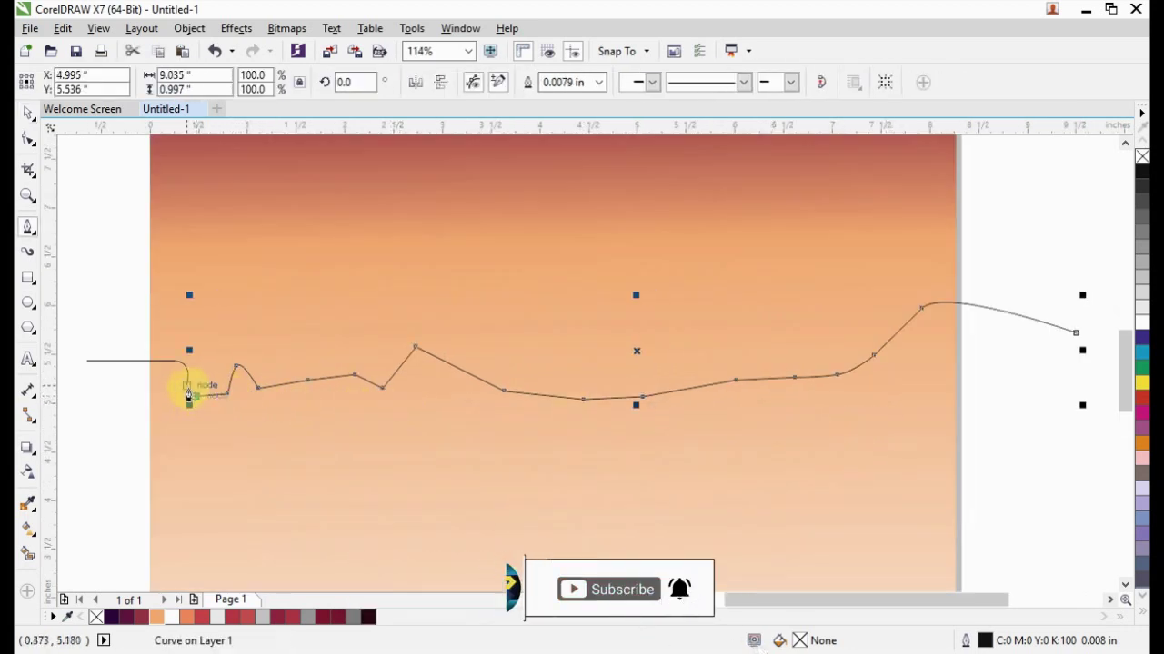
pyautogui.press('Escape')
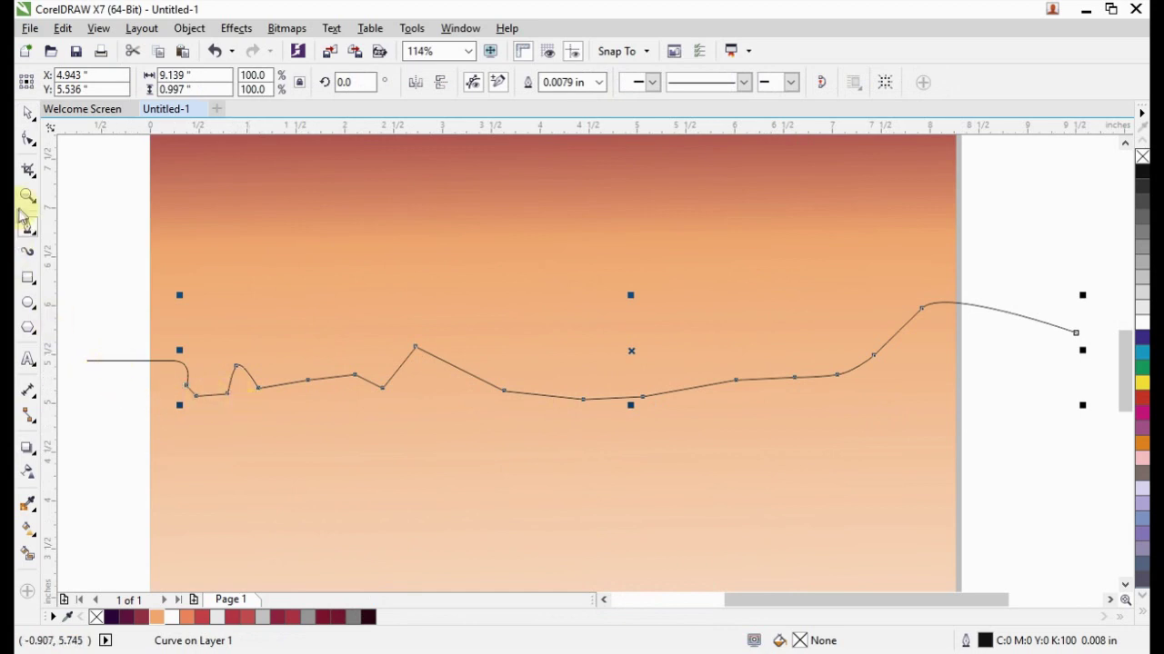
# - Check that the hill line now joins the short left line past the page edge
pyautogui.click(115, 251)
pyautogui.scroll(-2, 119, 259)
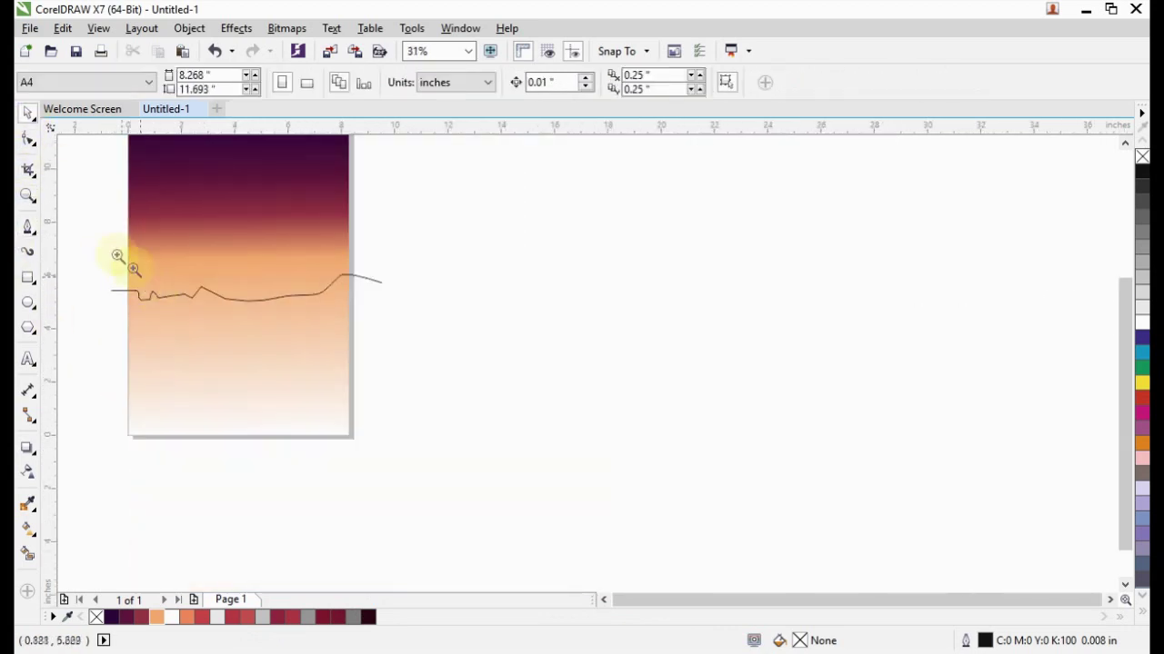
pyautogui.moveTo(454, 457); pyautogui.dragTo(500, 475)
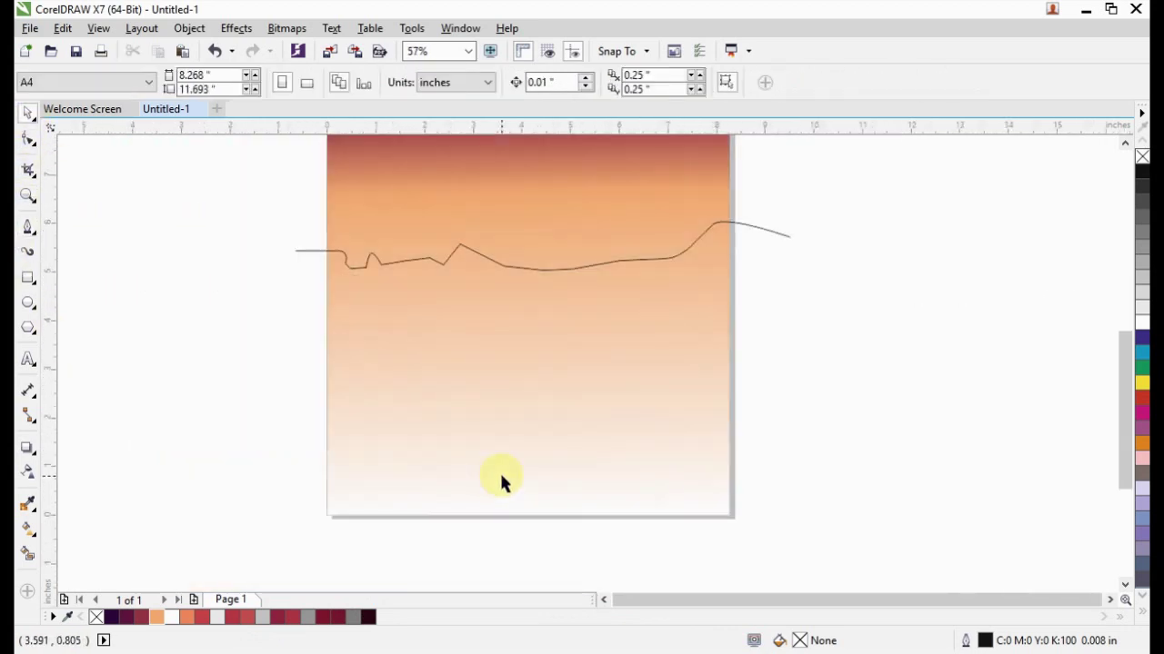
pyautogui.click(508, 268)
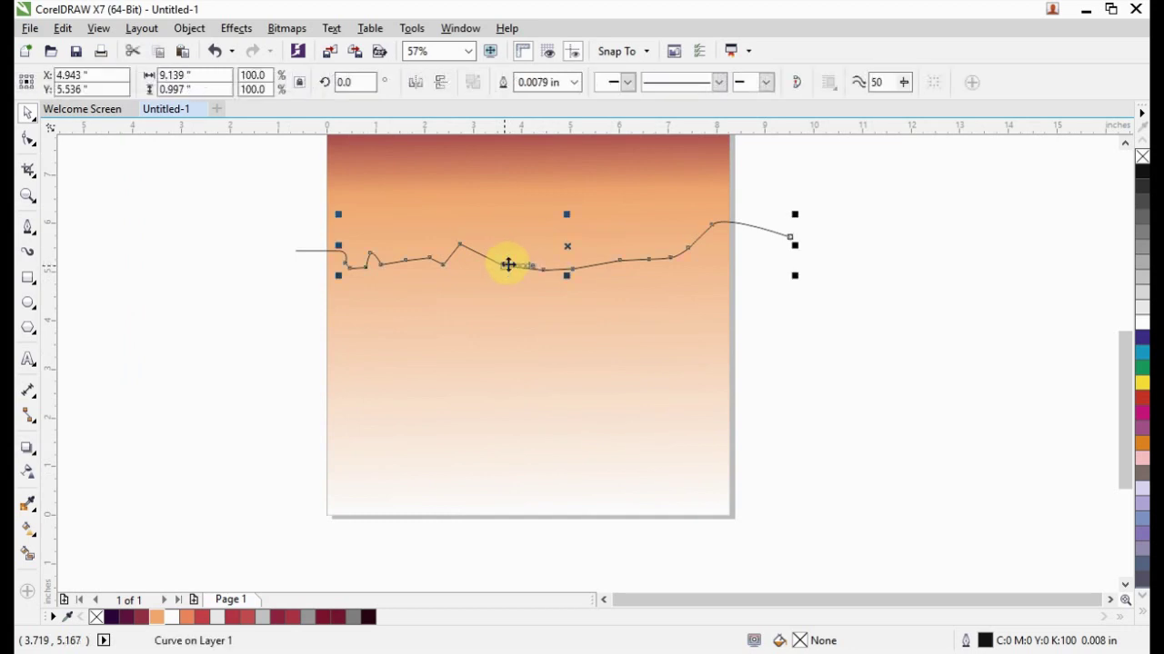
pyautogui.keyDown('shift'); pyautogui.click(301, 253); pyautogui.keyUp('shift')
pyautogui.click(239, 266)
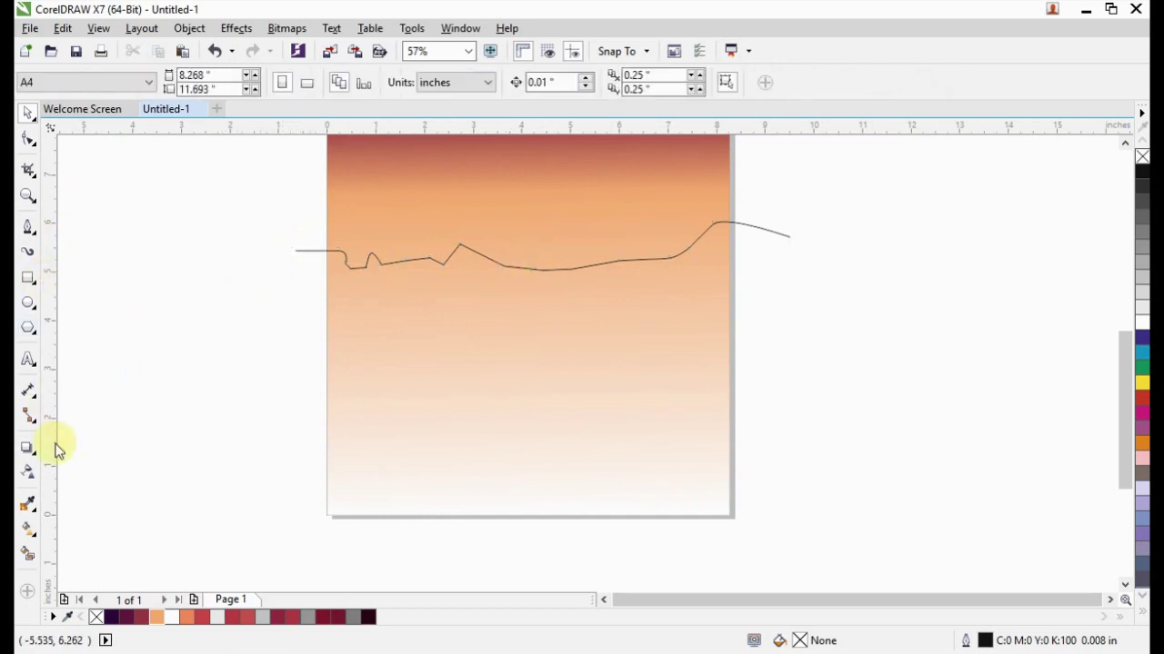
# - Smart Fill the area below the hill line and delete the leftover outline and stray curve
pyautogui.click(26, 562)
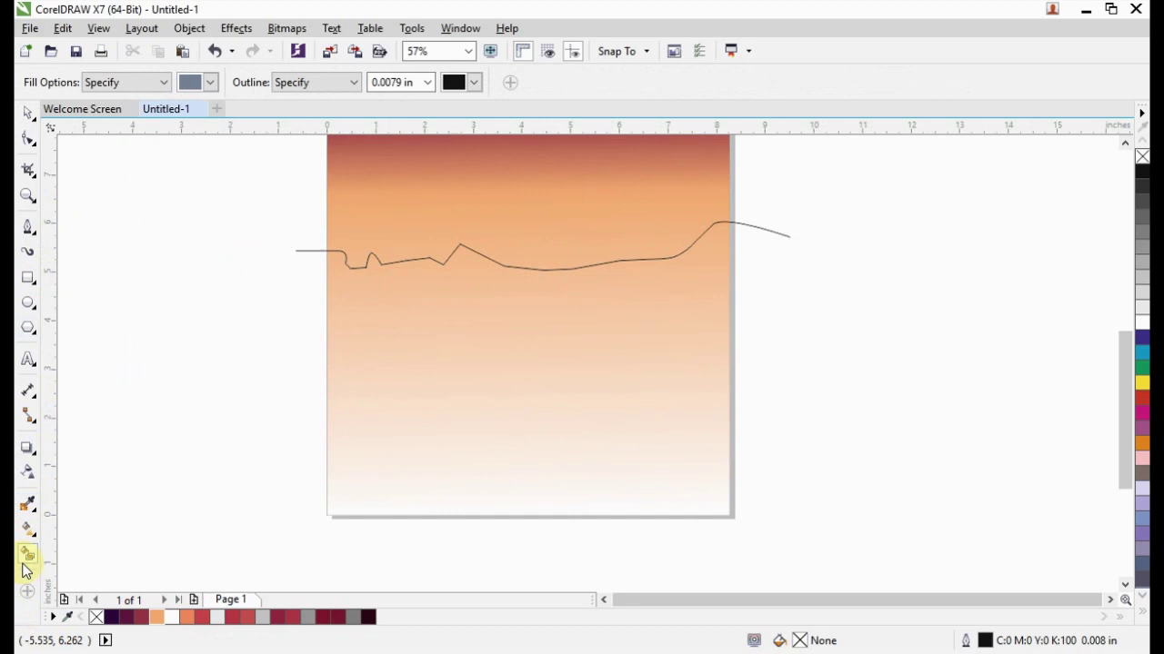
pyautogui.click(519, 373)
pyautogui.click(26, 113)
pyautogui.click(143, 299)
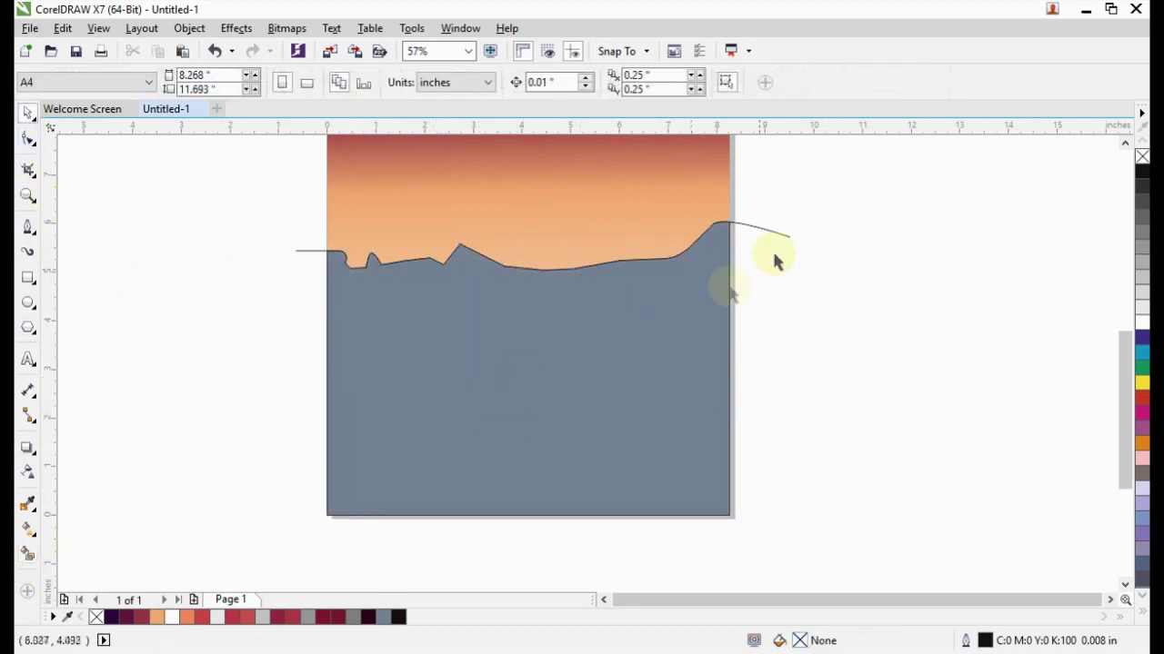
pyautogui.moveTo(787, 239); pyautogui.dragTo(909, 289)
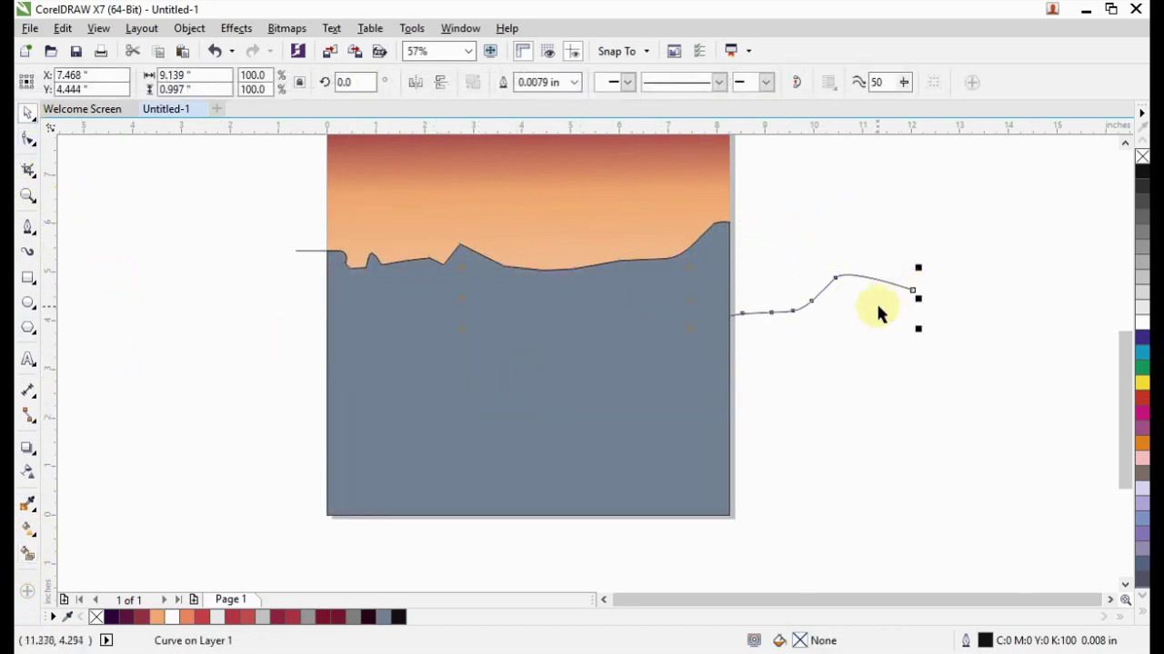
pyautogui.press('Delete')
pyautogui.moveTo(317, 257); pyautogui.dragTo(234, 281)
pyautogui.press('Delete')
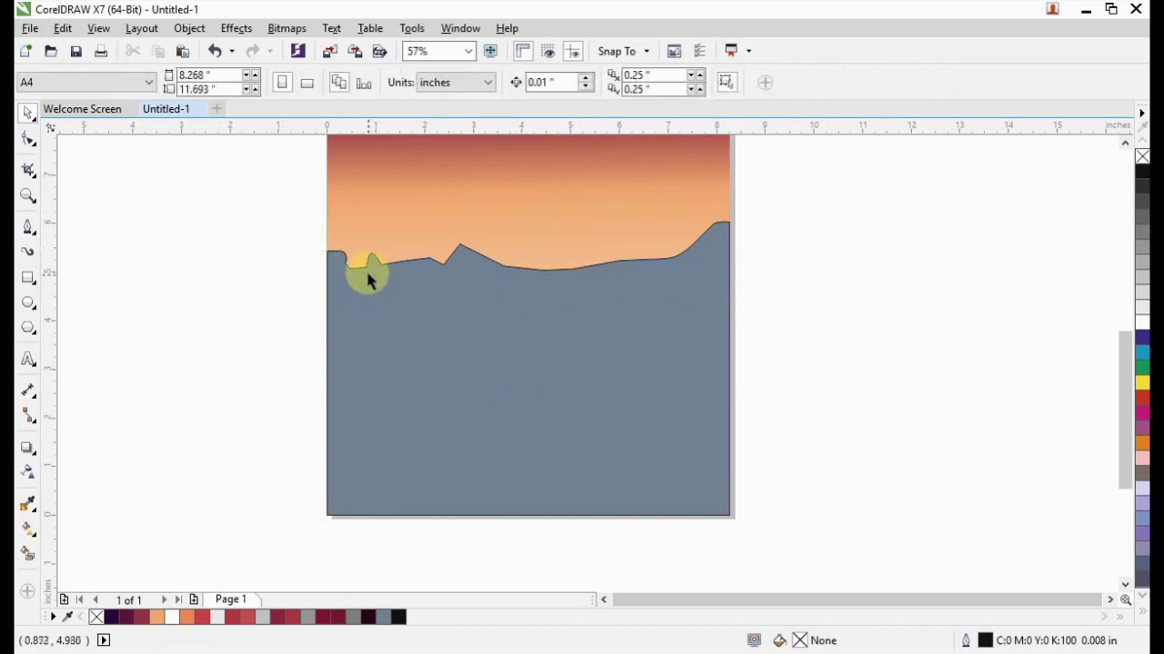
# - Colour the hill shape crimson (#C92B42) with no outline
pyautogui.click(362, 274)
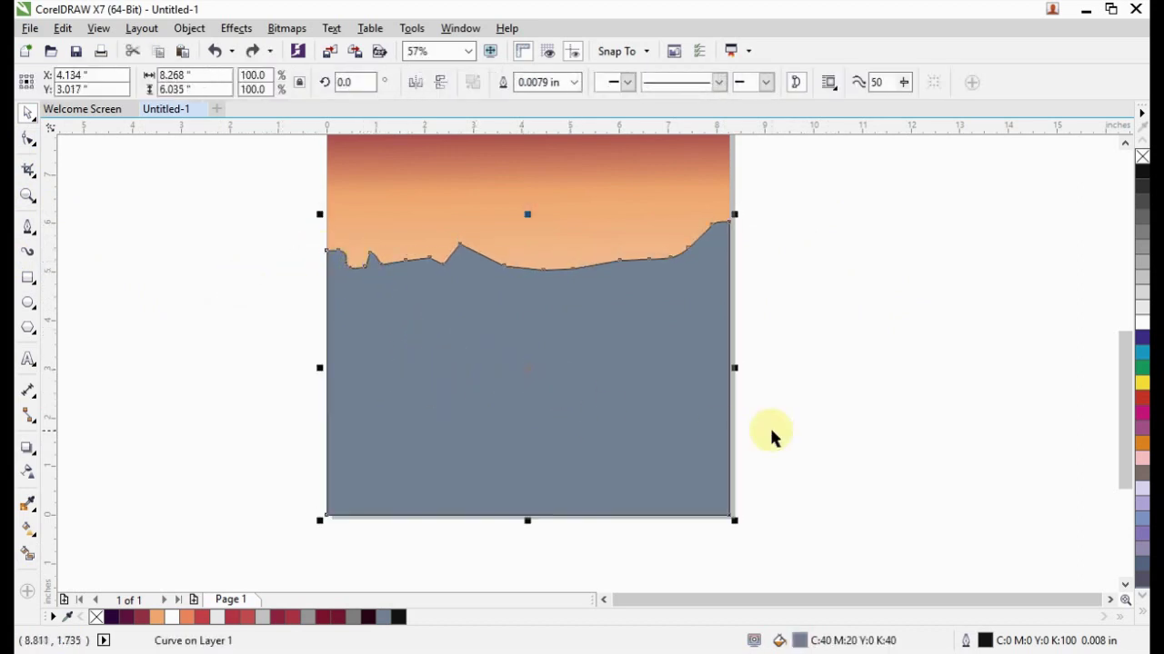
pyautogui.click(219, 550)
pyautogui.click(566, 464)
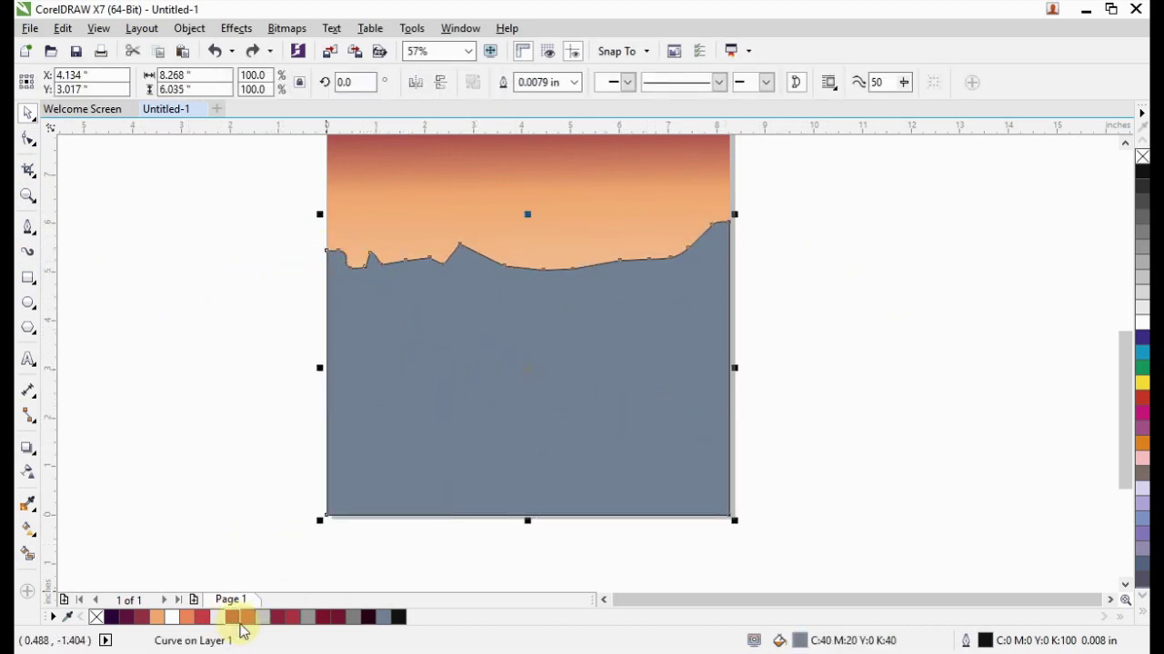
pyautogui.click(239, 620)
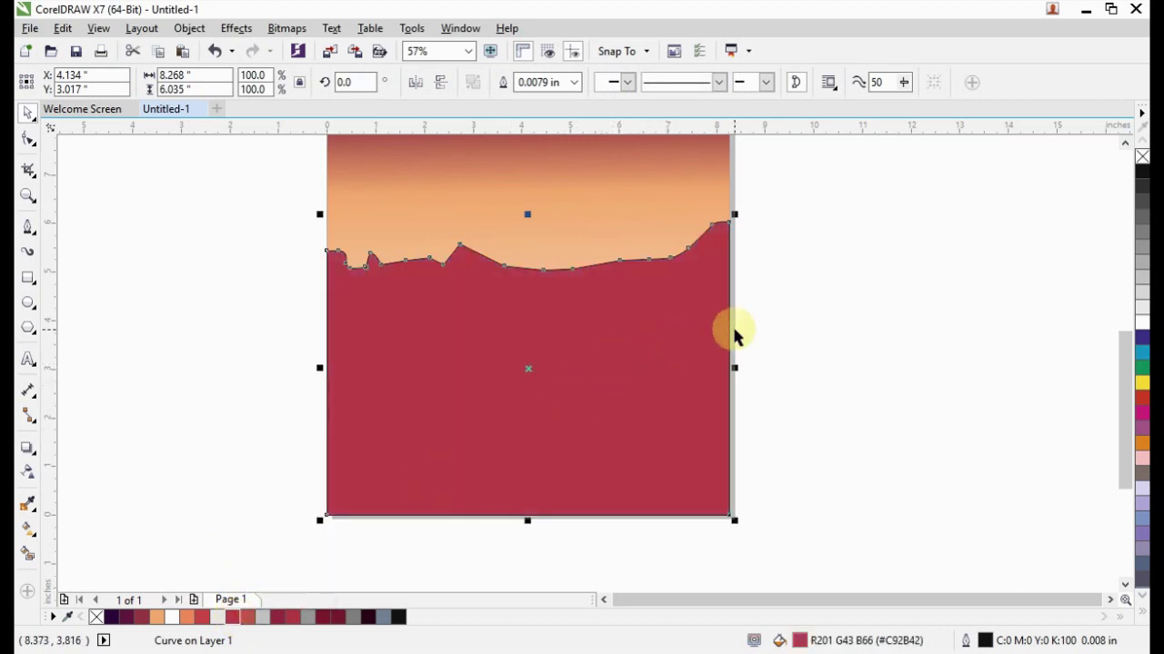
pyautogui.rightClick(1142, 157)
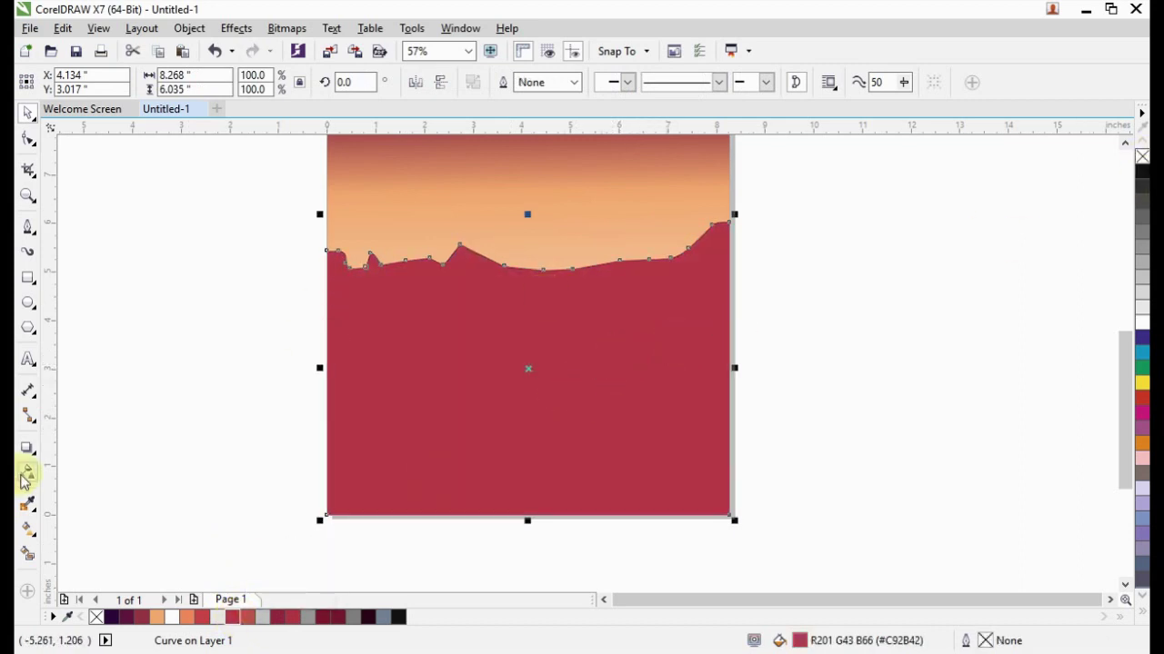
pyautogui.click(37, 539)
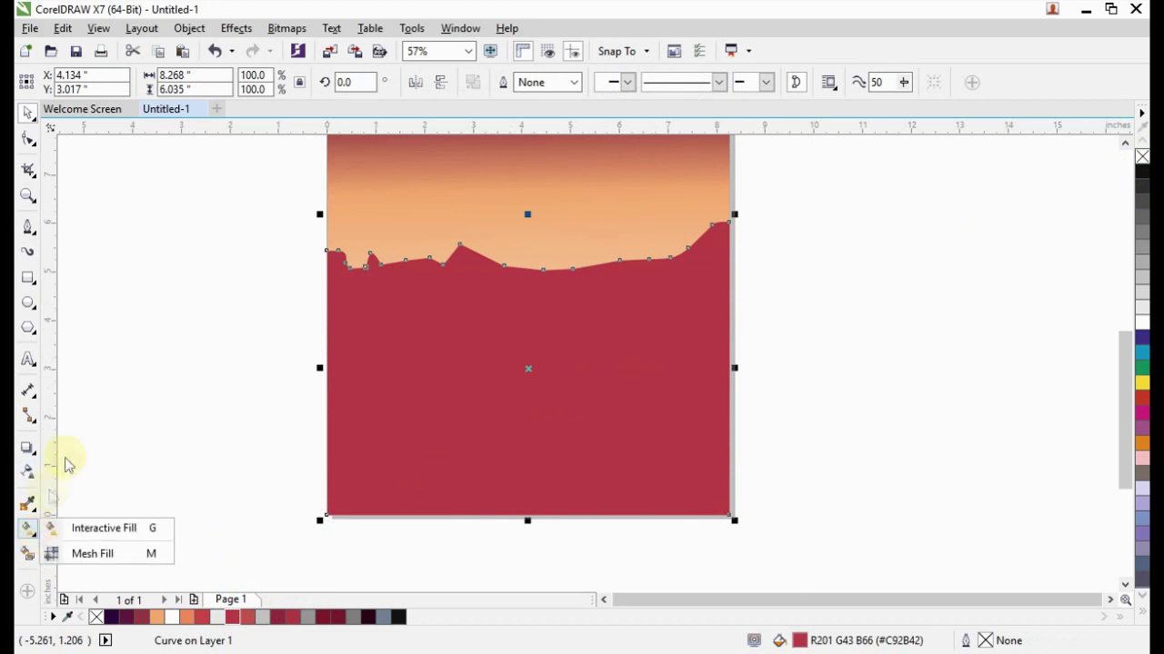
pyautogui.click(56, 528)
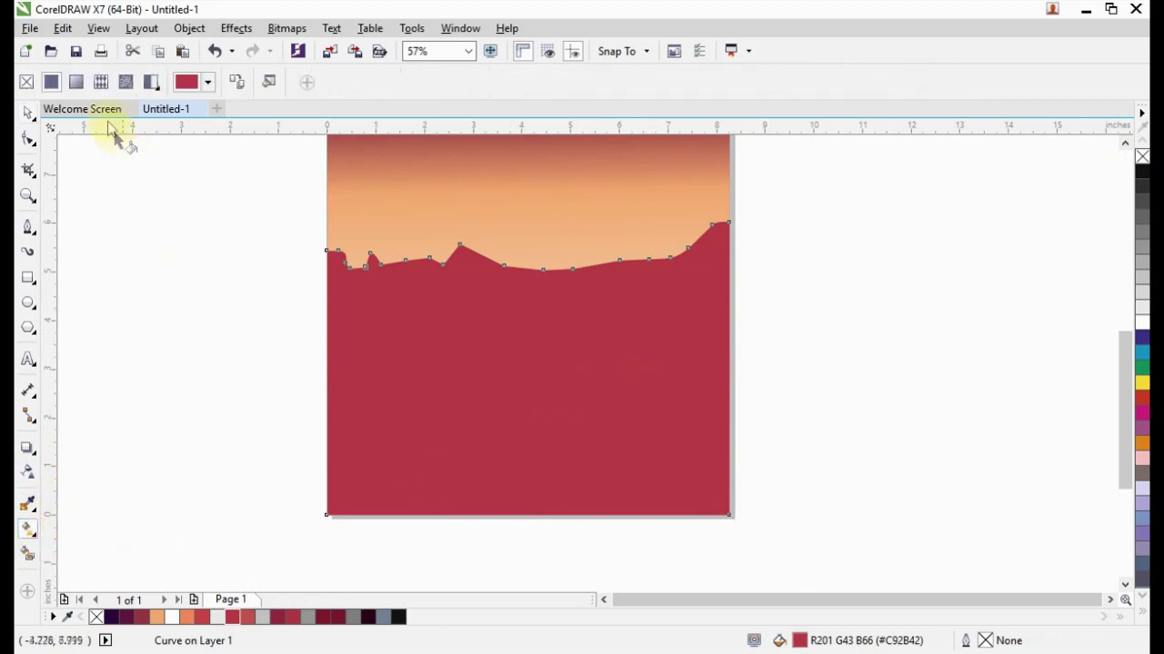
# - Apply a linear fill from a red stop at the ridge down to white at the page bottom
pyautogui.click(76, 82)
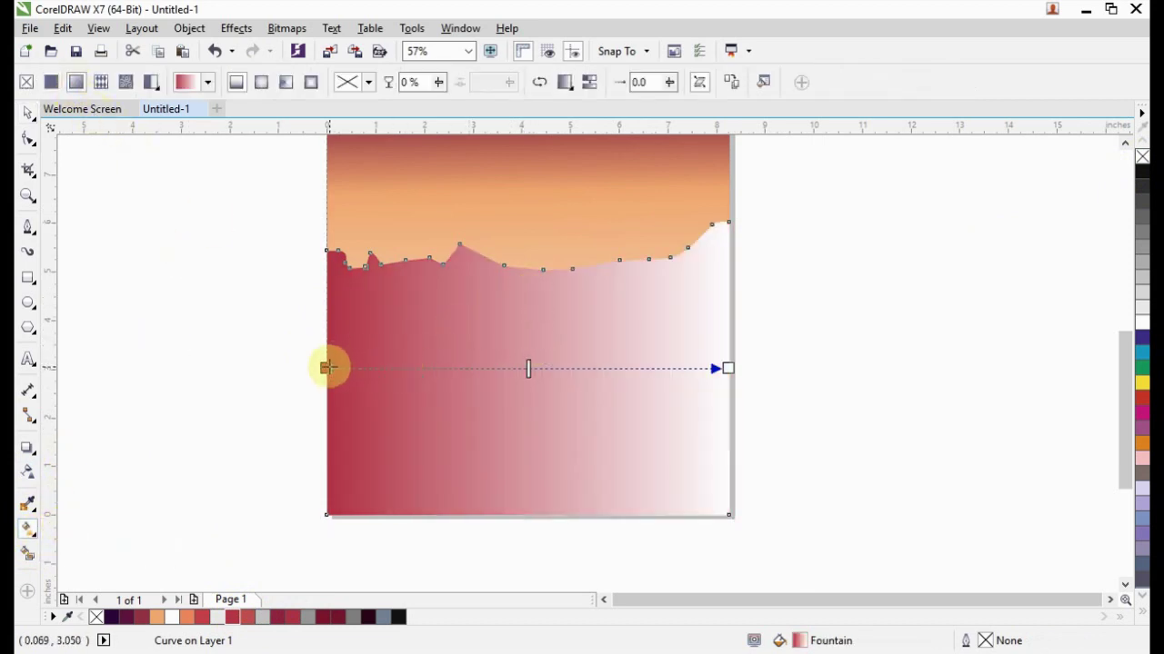
pyautogui.moveTo(325, 367)
pyautogui.mouseDown()
pyautogui.moveTo(548, 276)
pyautogui.moveTo(523, 267)
pyautogui.mouseUp()
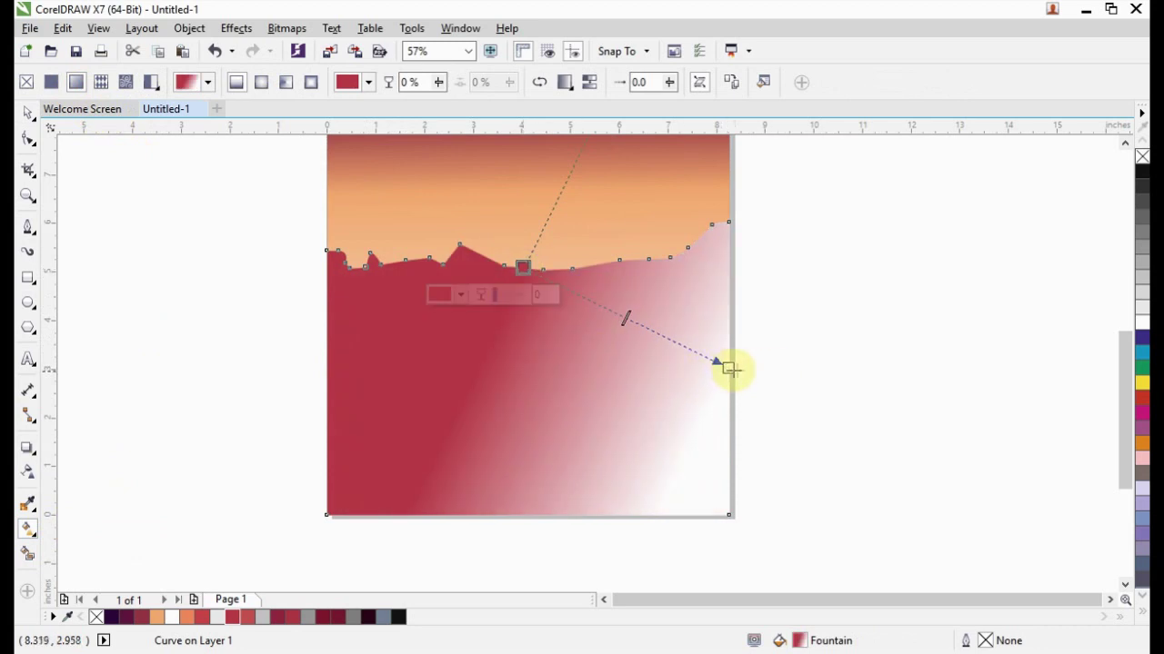
pyautogui.moveTo(730, 368); pyautogui.dragTo(527, 514)
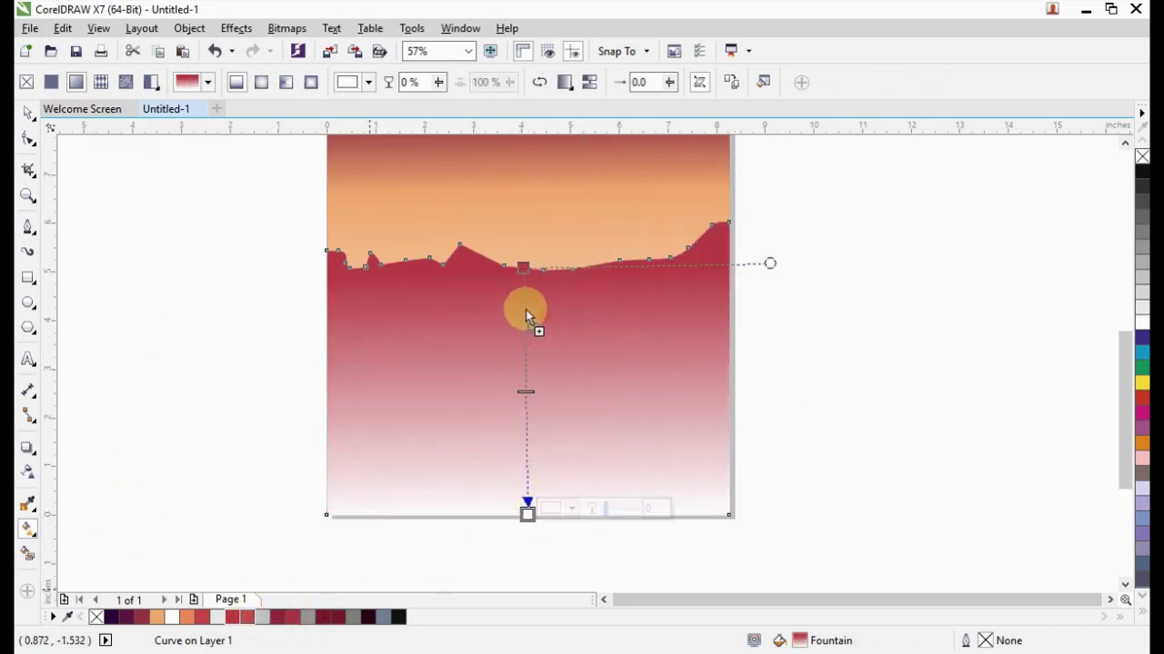
pyautogui.moveTo(252, 620); pyautogui.dragTo(525, 306)
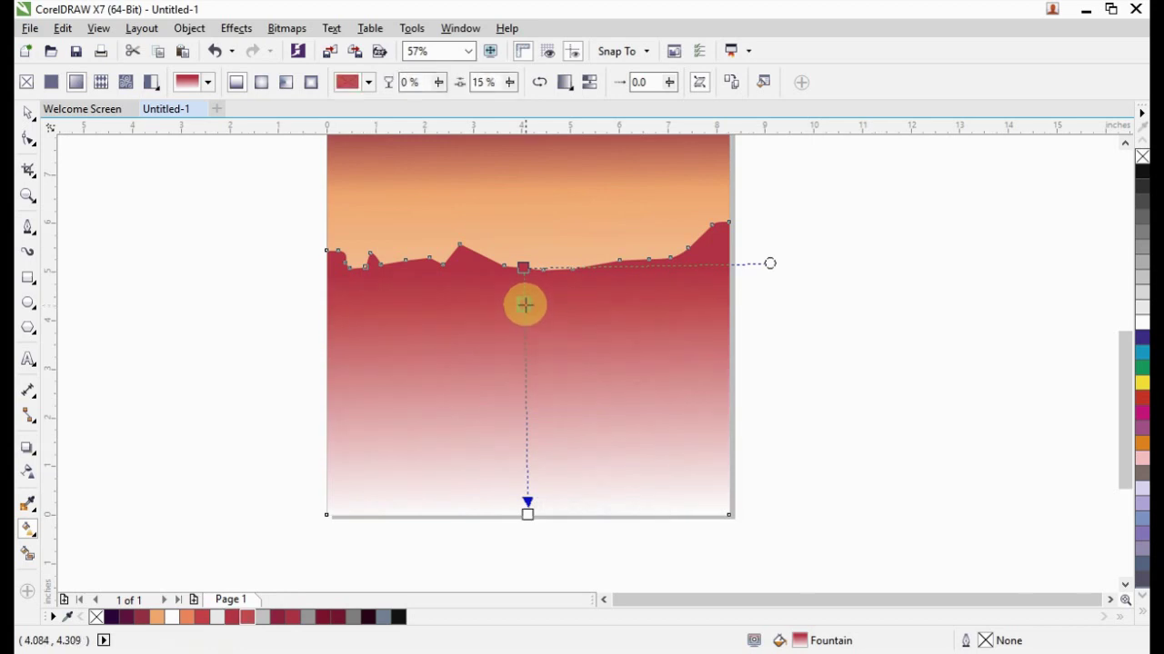
pyautogui.click(27, 112)
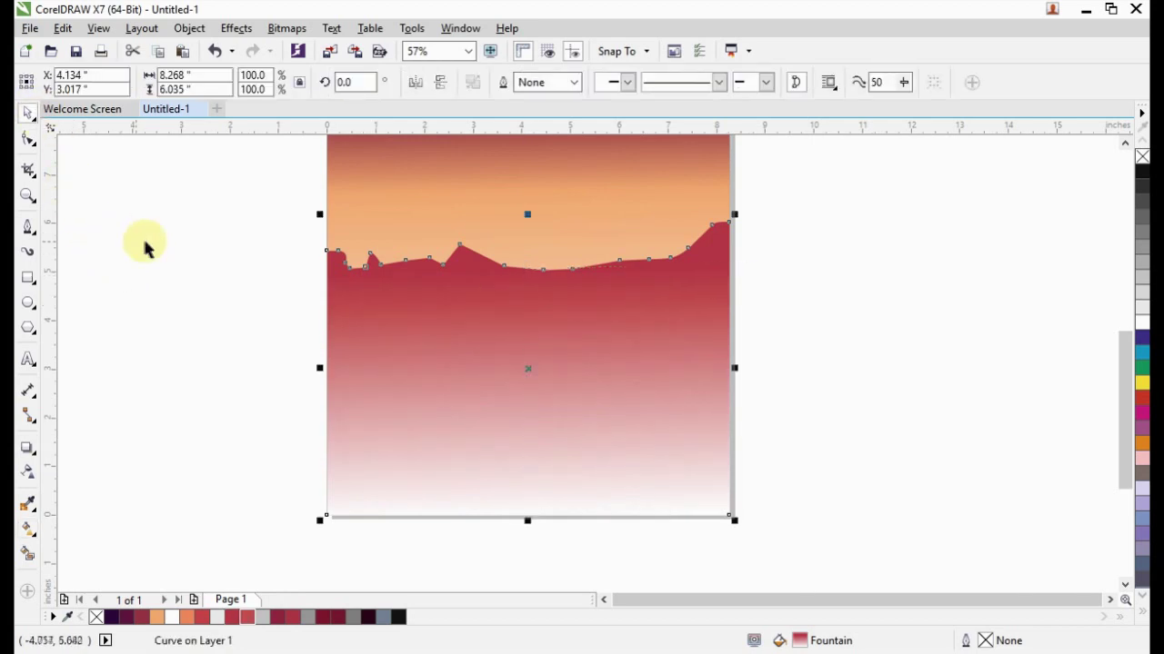
pyautogui.click(145, 246)
# - Draw a wavy Bezier line across the red hills, ending past the page's right edge
pyautogui.click(33, 231)
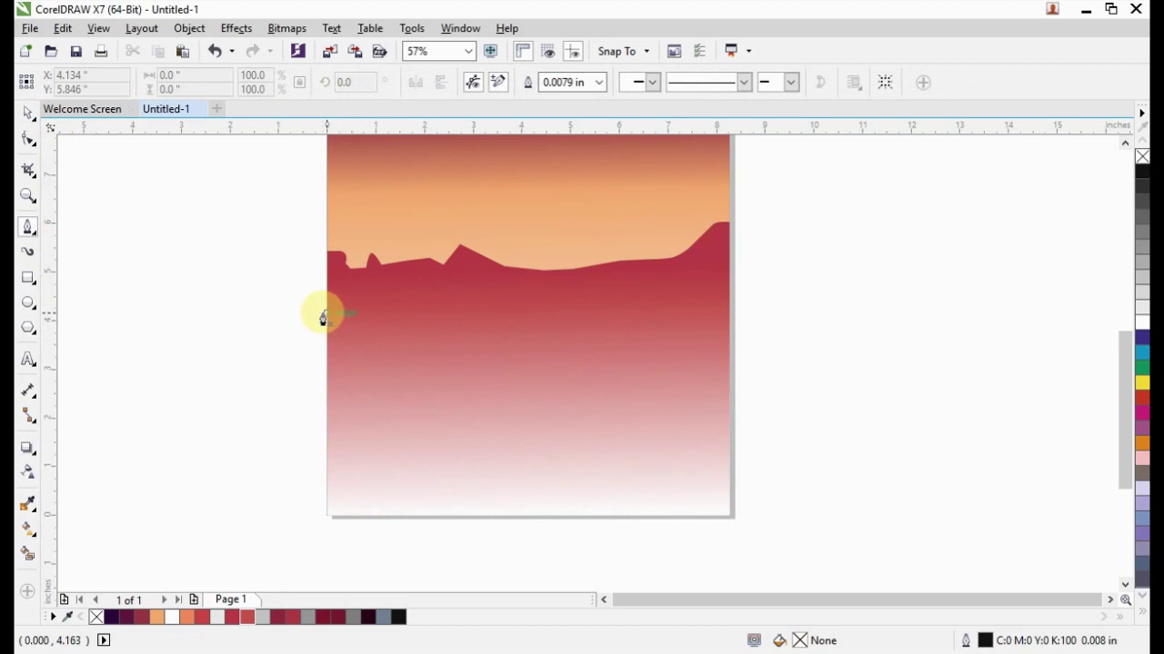
pyautogui.moveTo(319, 291)
pyautogui.mouseDown()
pyautogui.moveTo(368, 314)
pyautogui.moveTo(432, 289)
pyautogui.mouseUp()
pyautogui.click(462, 293)
pyautogui.click(490, 294)
pyautogui.click(505, 289)
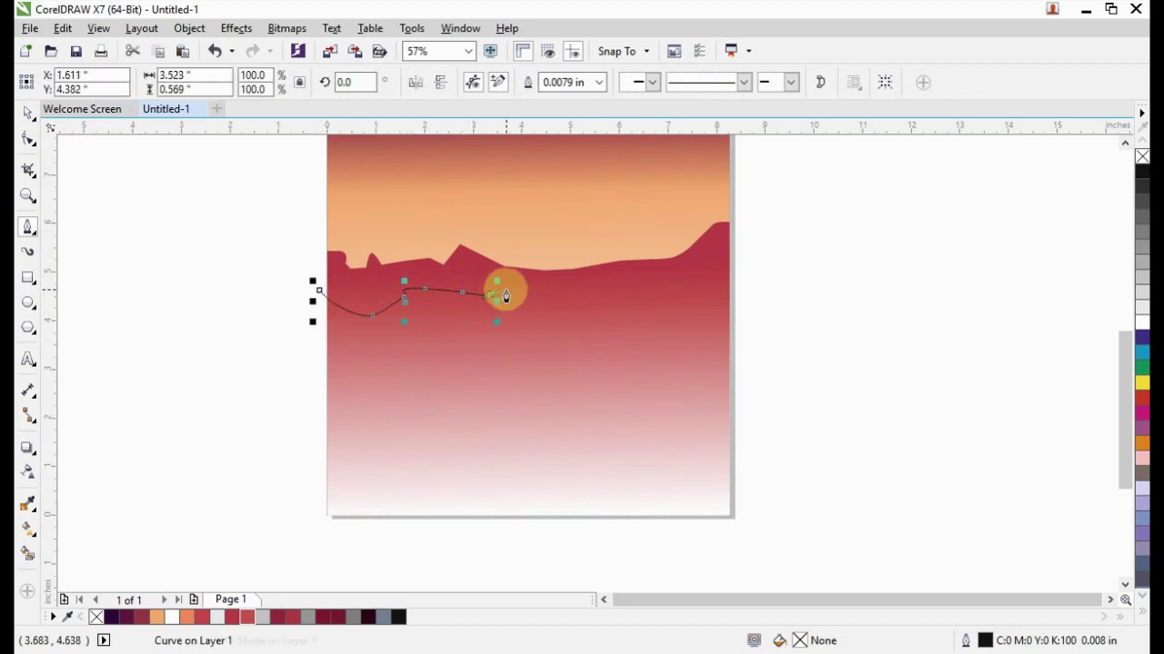
pyautogui.click(524, 297)
pyautogui.click(582, 309)
pyautogui.click(610, 300)
pyautogui.click(643, 285)
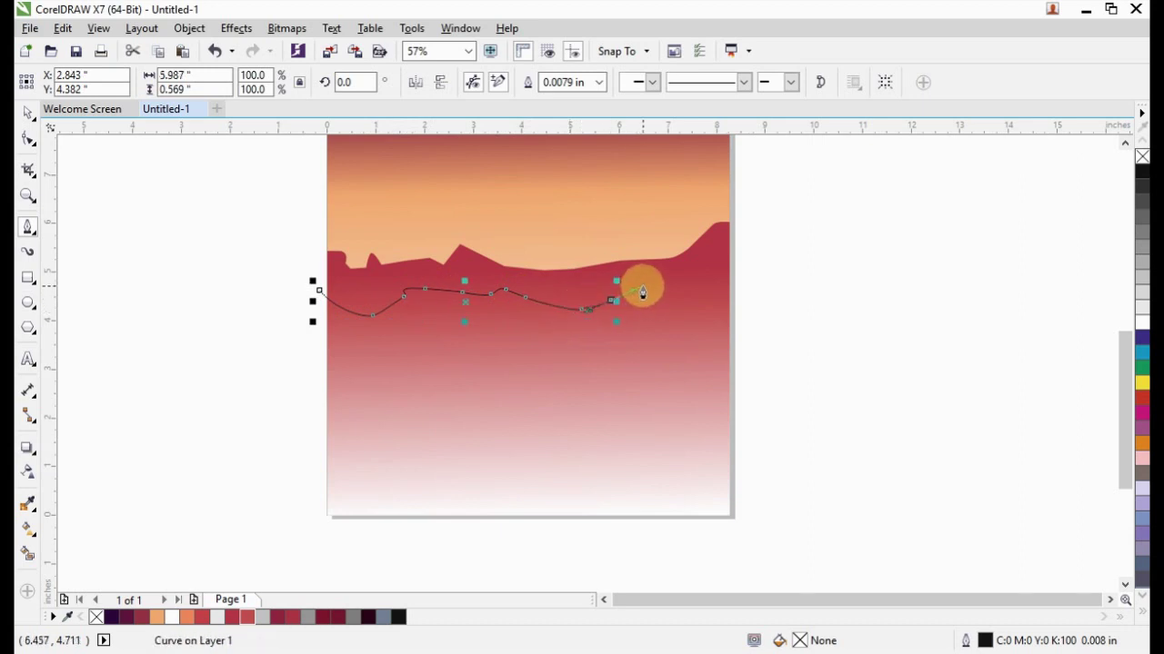
pyautogui.click(681, 285)
pyautogui.click(705, 300)
pyautogui.click(761, 294)
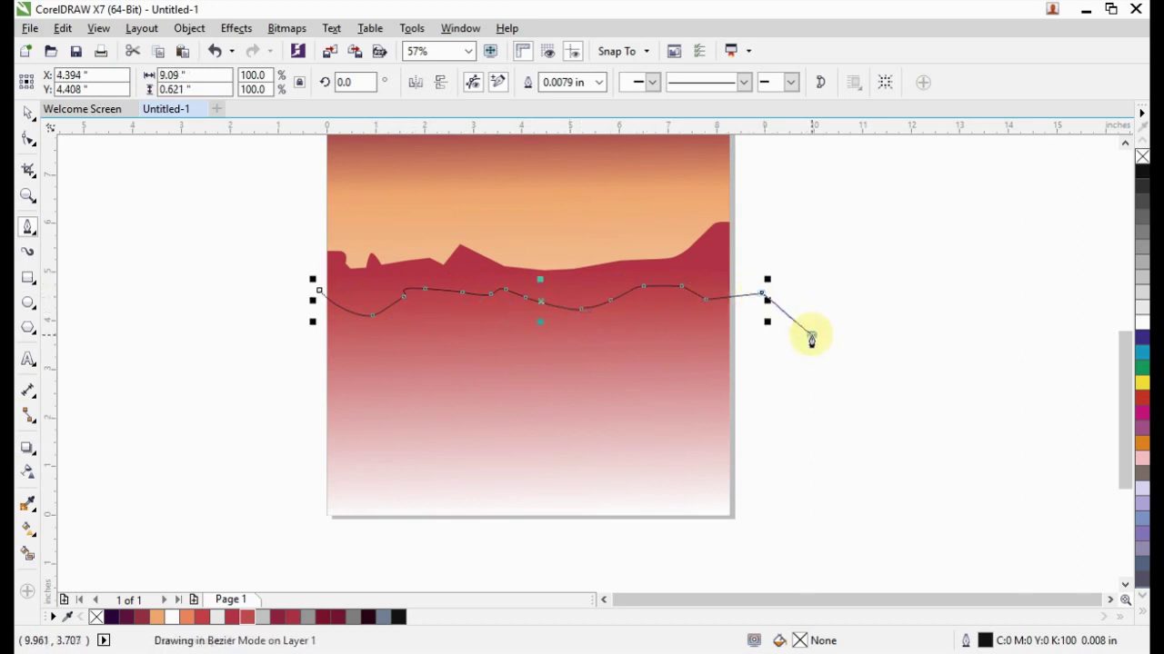
pyautogui.click(812, 336)
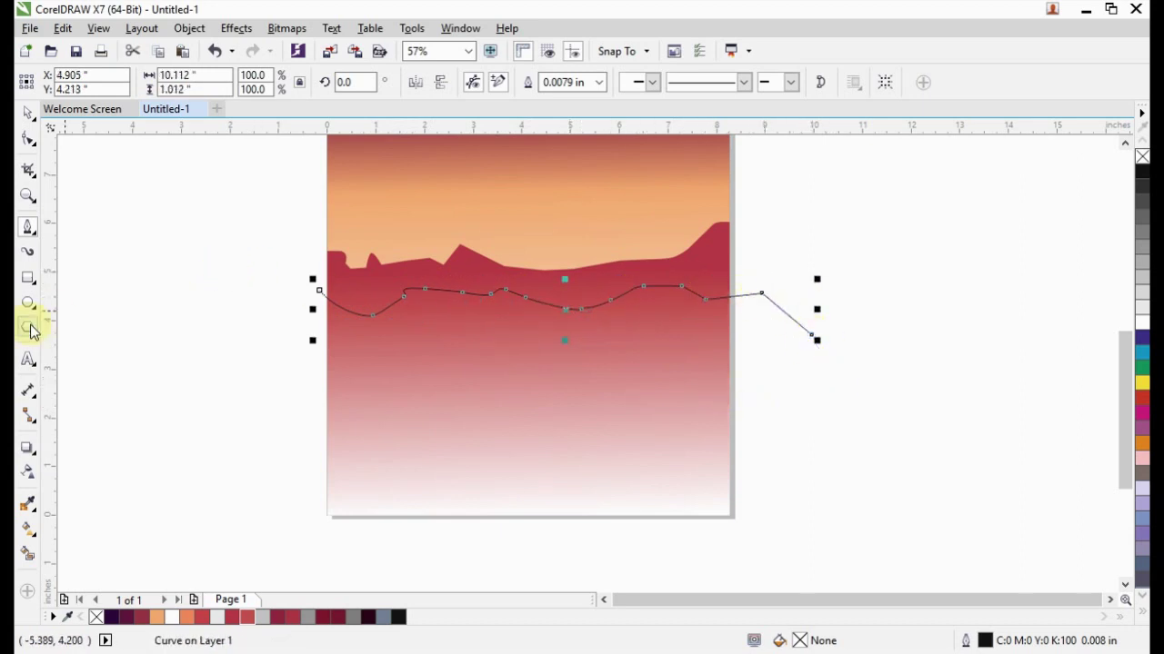
# - Smart Fill the area below the wavy line and delete the leftover outline
pyautogui.click(28, 557)
pyautogui.click(472, 465)
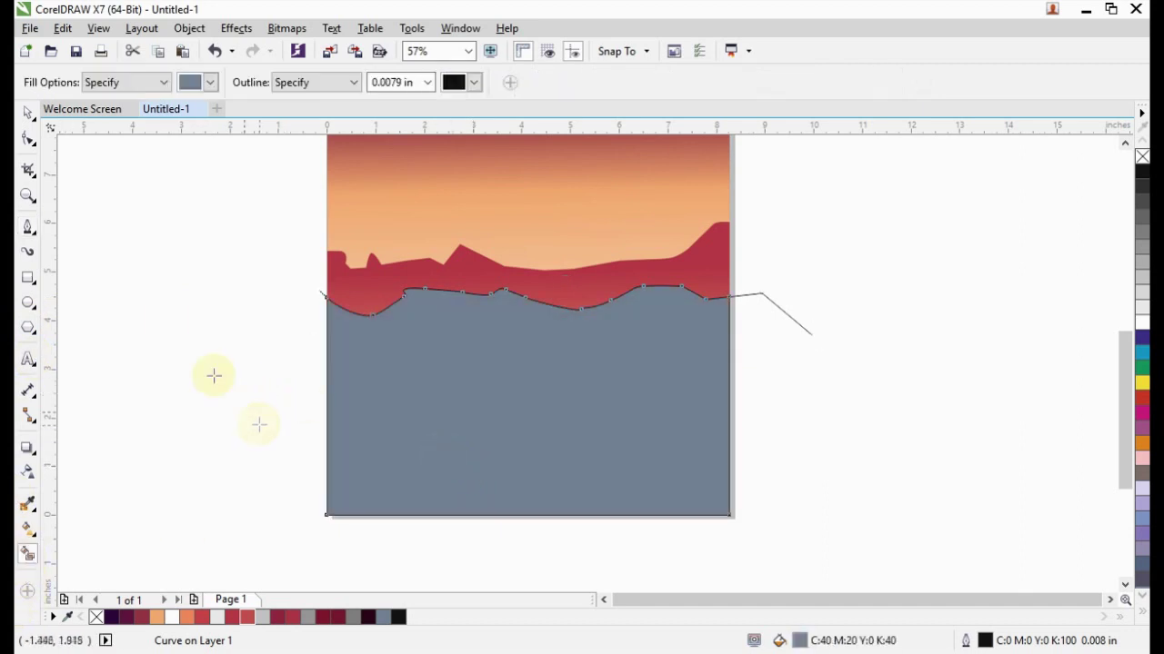
pyautogui.click(28, 113)
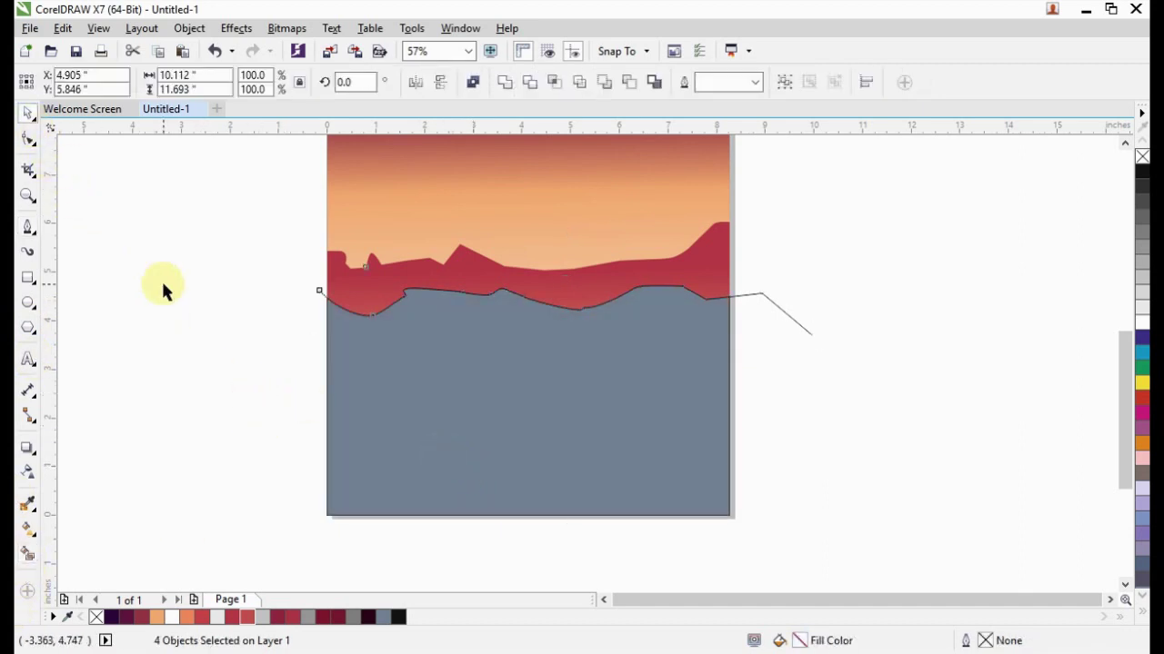
pyautogui.click(161, 279)
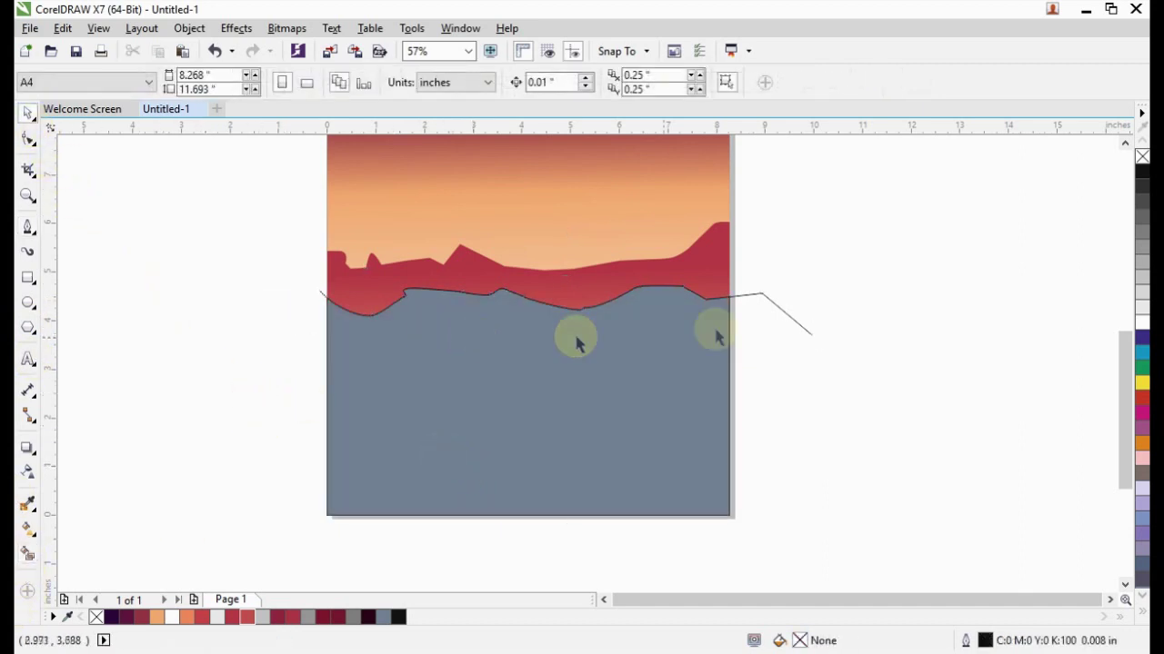
pyautogui.click(782, 312)
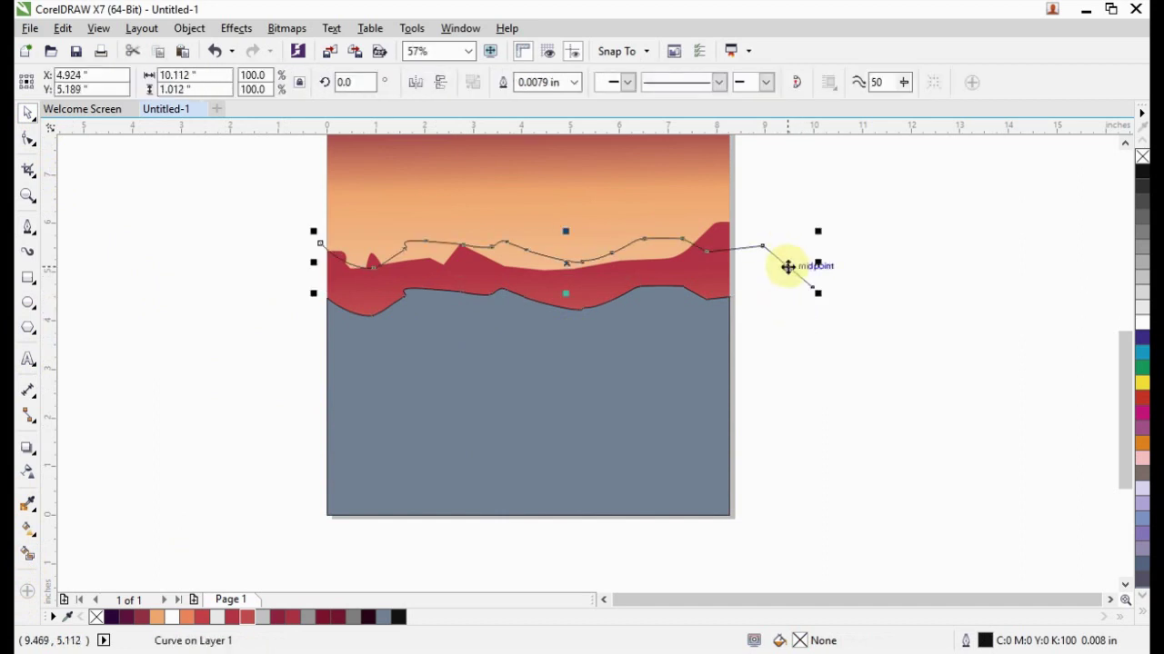
pyautogui.press('Delete')
# - Set the grey ground shape's Smart Fill option to the specified fill colour
pyautogui.click(535, 430)
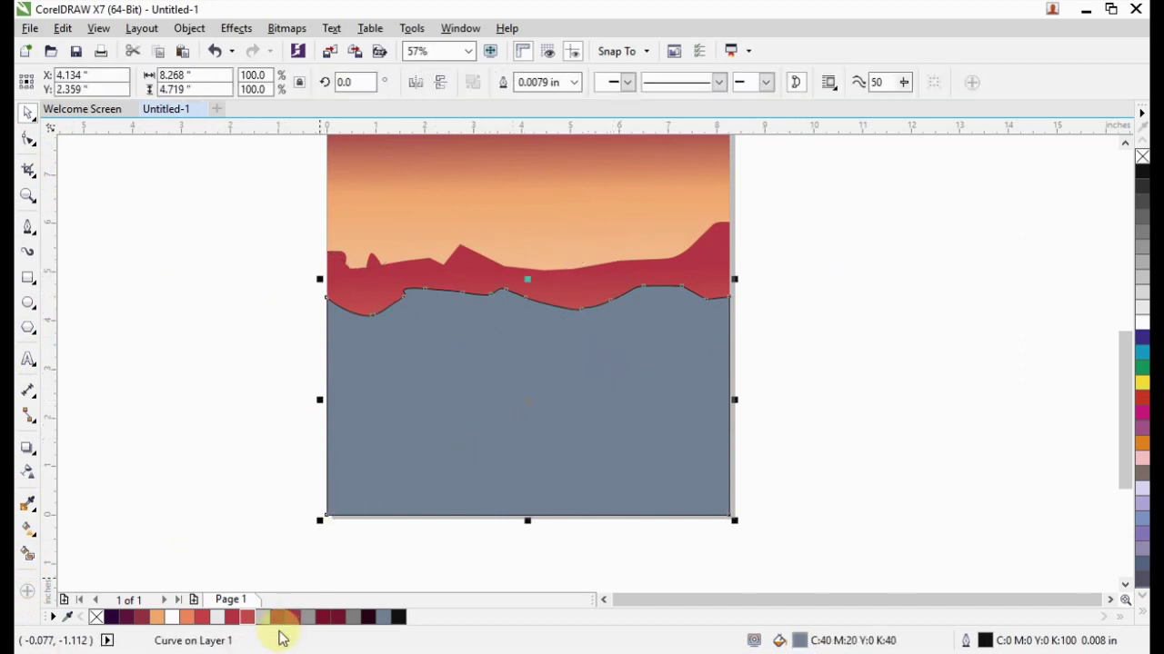
pyautogui.click(28, 553)
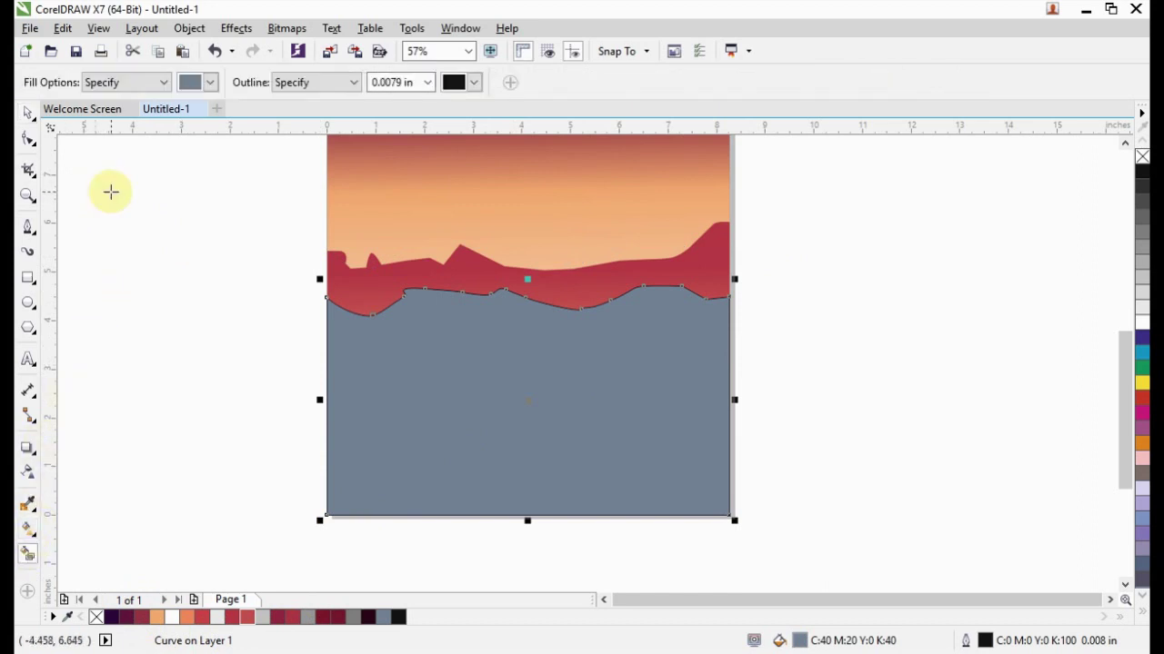
pyautogui.click(125, 82)
pyautogui.click(100, 111)
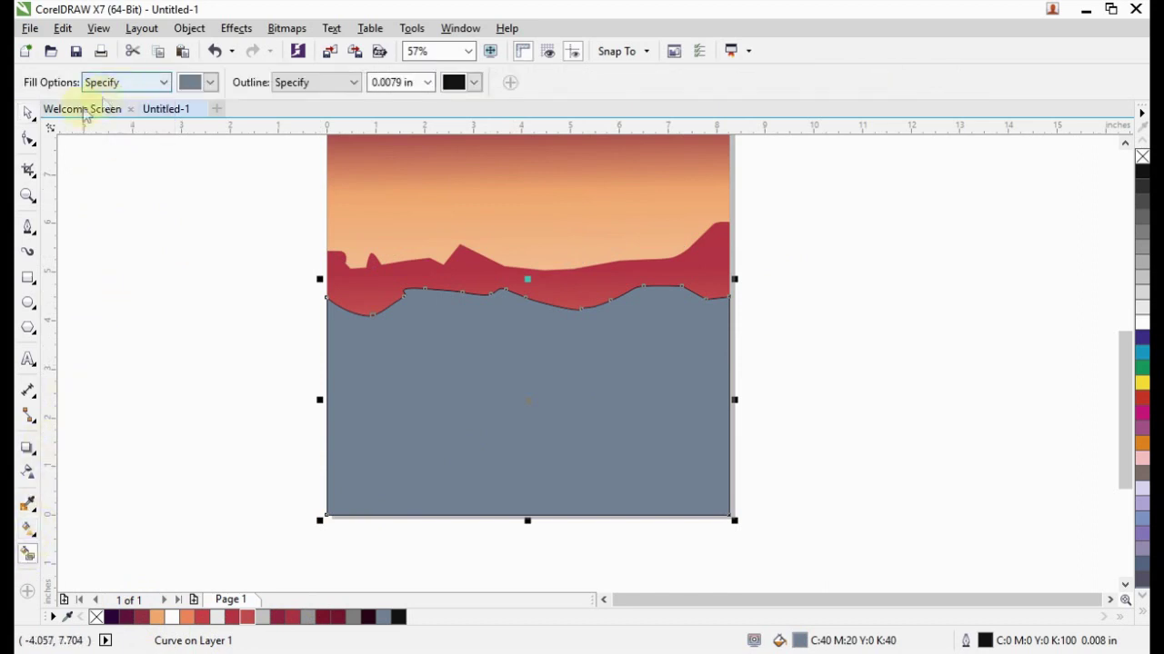
pyautogui.click(35, 545)
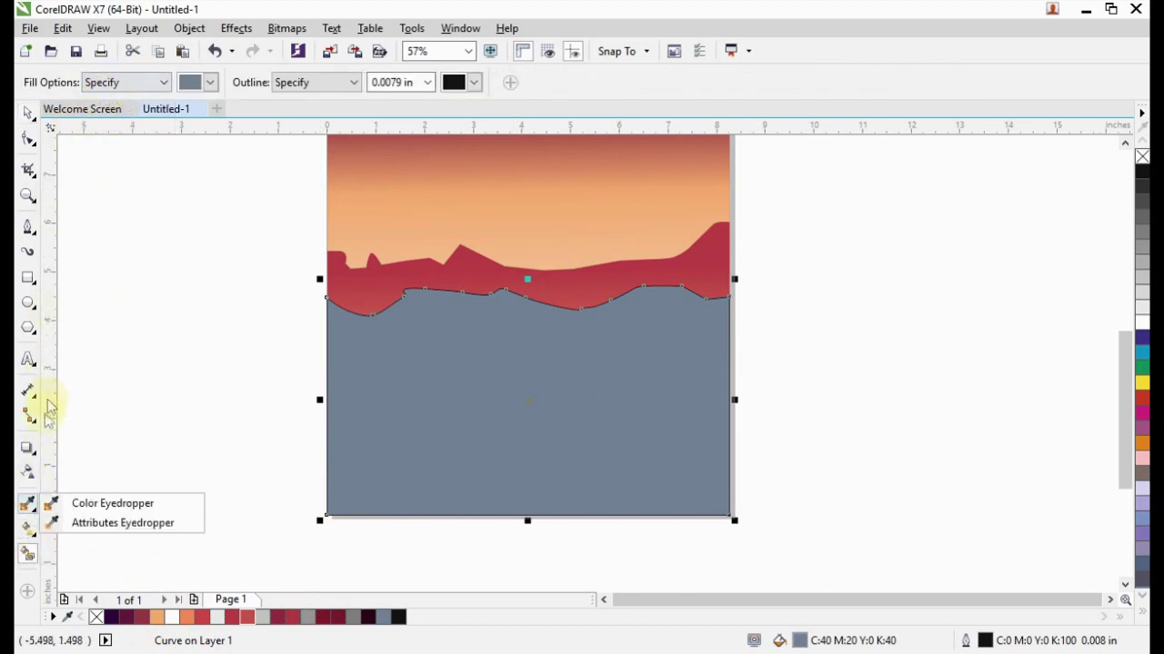
pyautogui.click(28, 541)
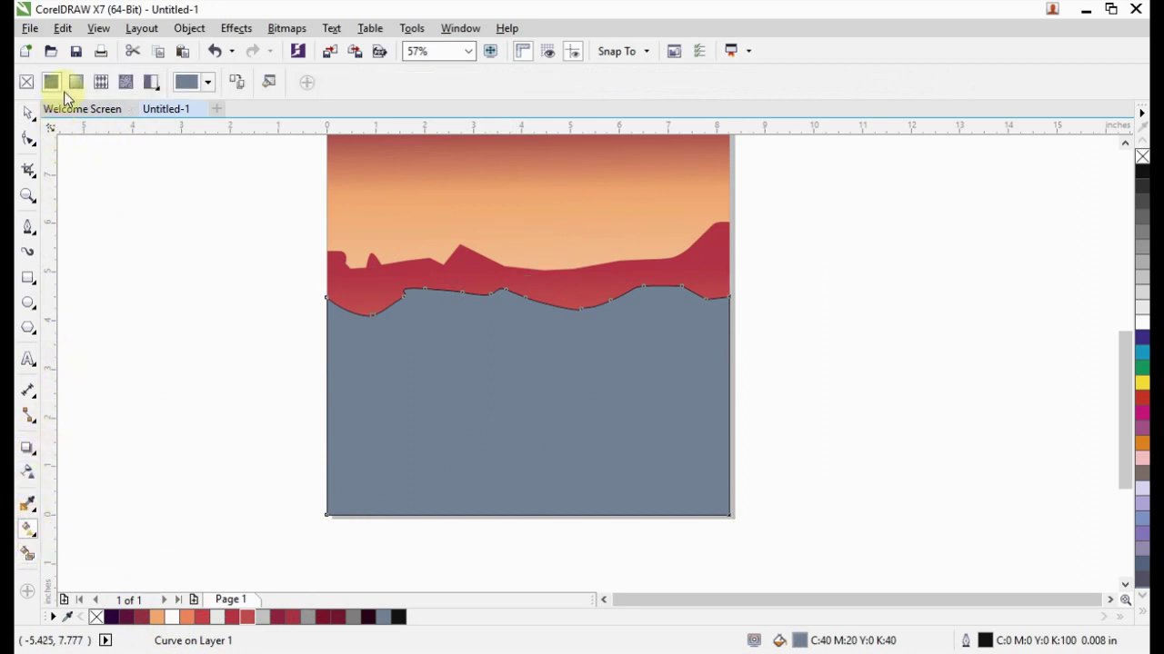
# - Give the lower hill a vertical gradient starting crimson with a darker middle stop
pyautogui.click(73, 84)
pyautogui.moveTo(322, 400)
pyautogui.mouseDown()
pyautogui.moveTo(542, 277)
pyautogui.moveTo(515, 307)
pyautogui.moveTo(524, 295)
pyautogui.mouseUp()
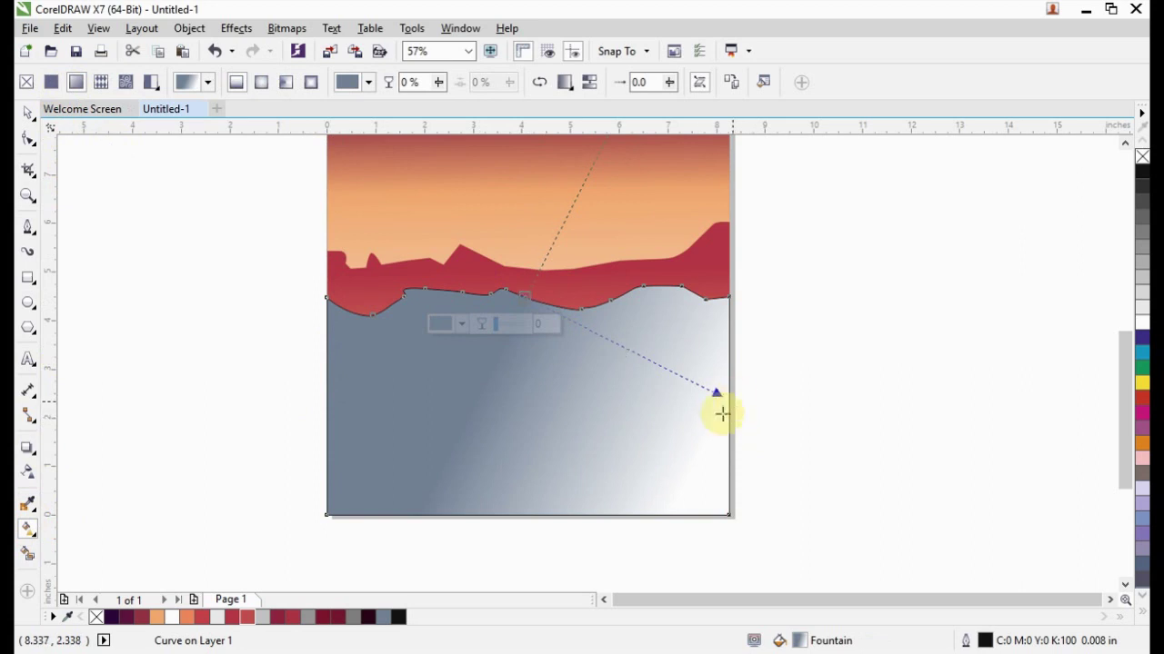
pyautogui.moveTo(721, 415)
pyautogui.mouseDown()
pyautogui.moveTo(519, 494)
pyautogui.moveTo(523, 514)
pyautogui.mouseUp()
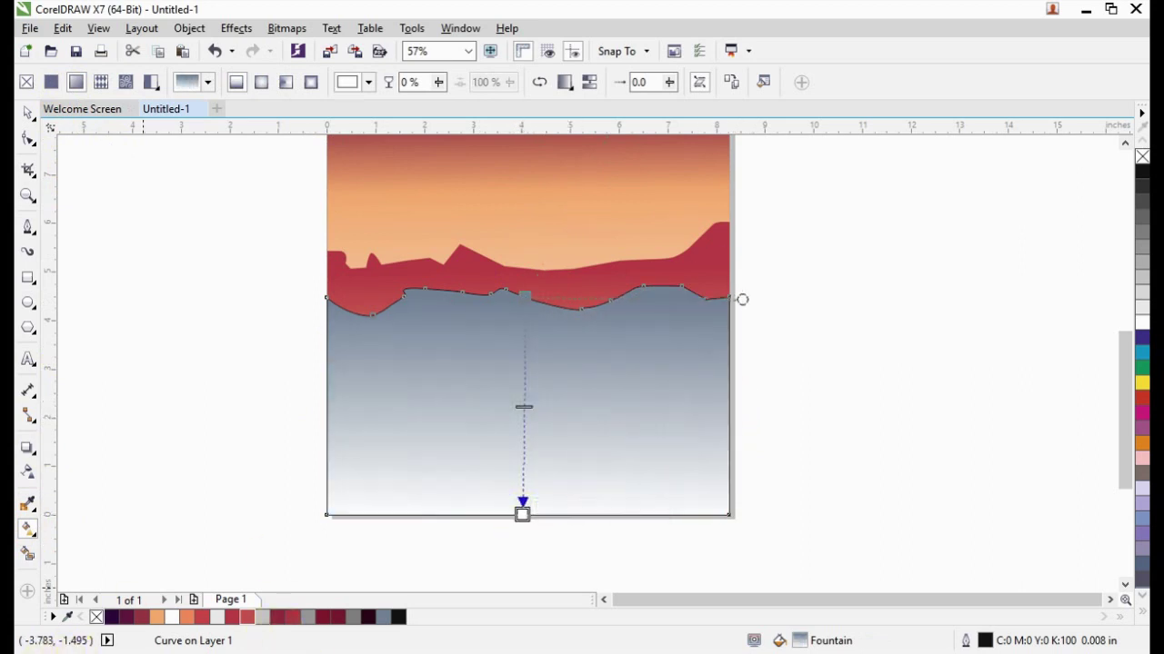
pyautogui.moveTo(278, 607); pyautogui.dragTo(486, 398)
pyautogui.moveTo(526, 306); pyautogui.dragTo(524, 296)
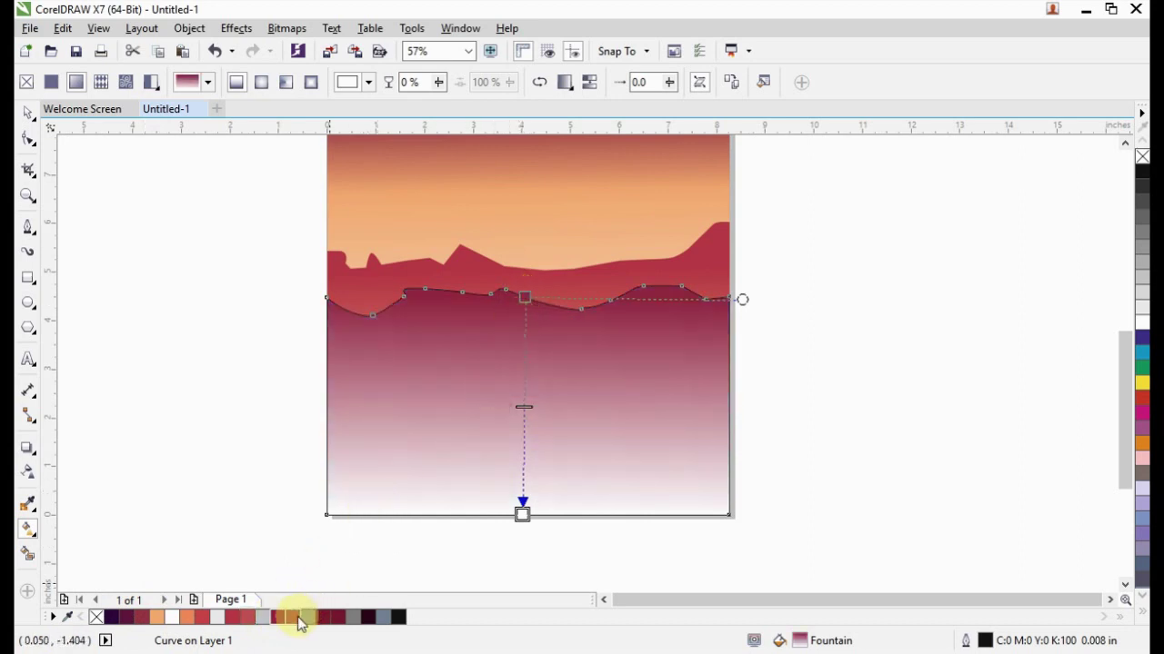
pyautogui.moveTo(300, 623); pyautogui.dragTo(508, 375)
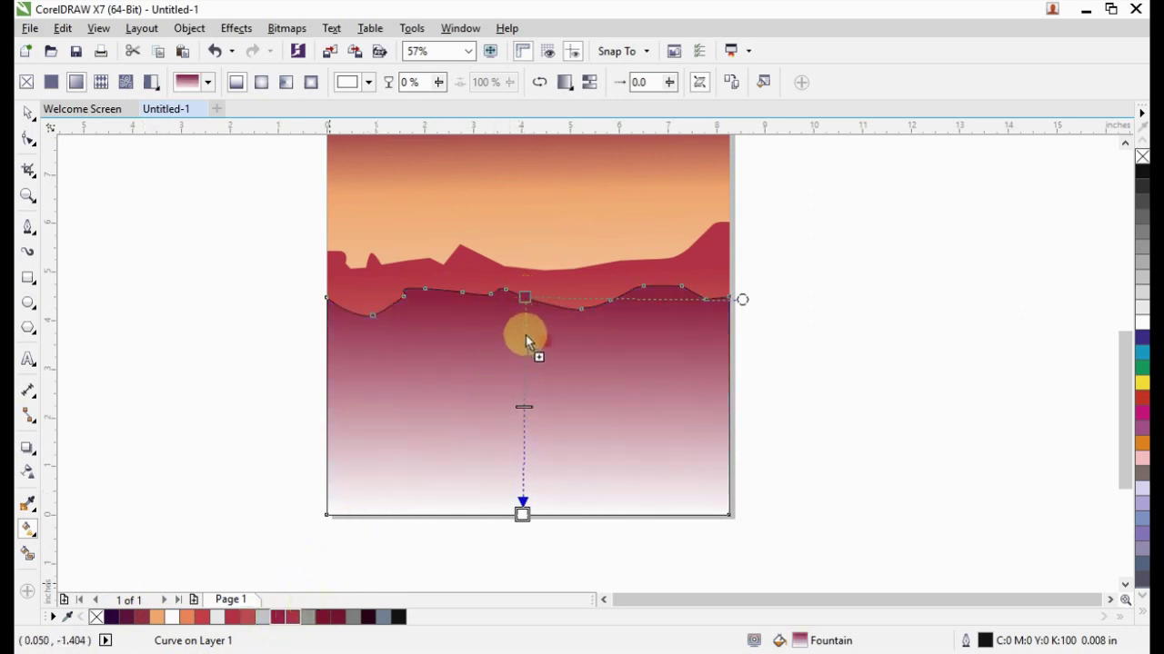
pyautogui.moveTo(525, 336); pyautogui.dragTo(526, 334)
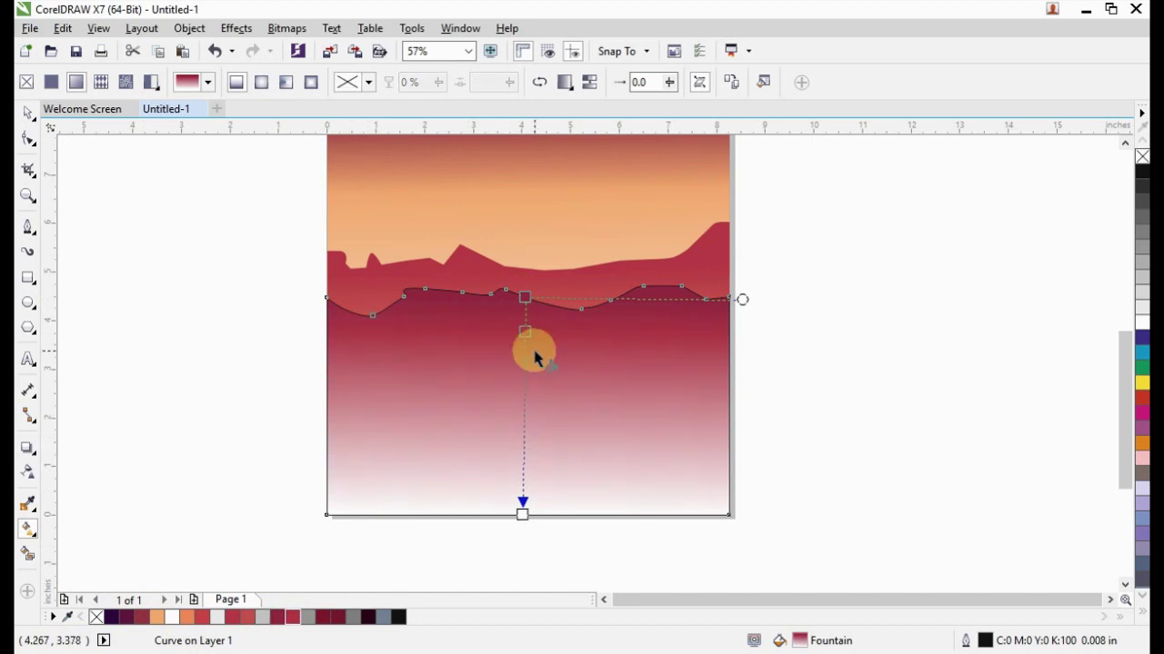
# - Remove the lower hill's outline and deselect it
pyautogui.click(35, 118)
pyautogui.rightClick(1141, 159)
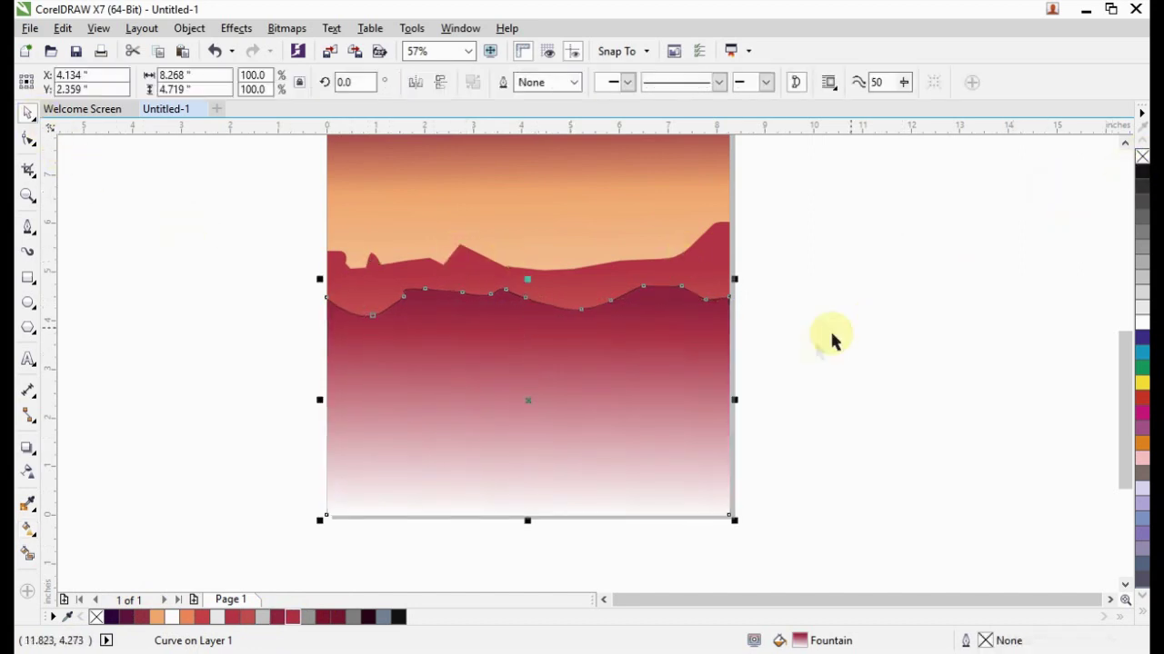
pyautogui.click(845, 409)
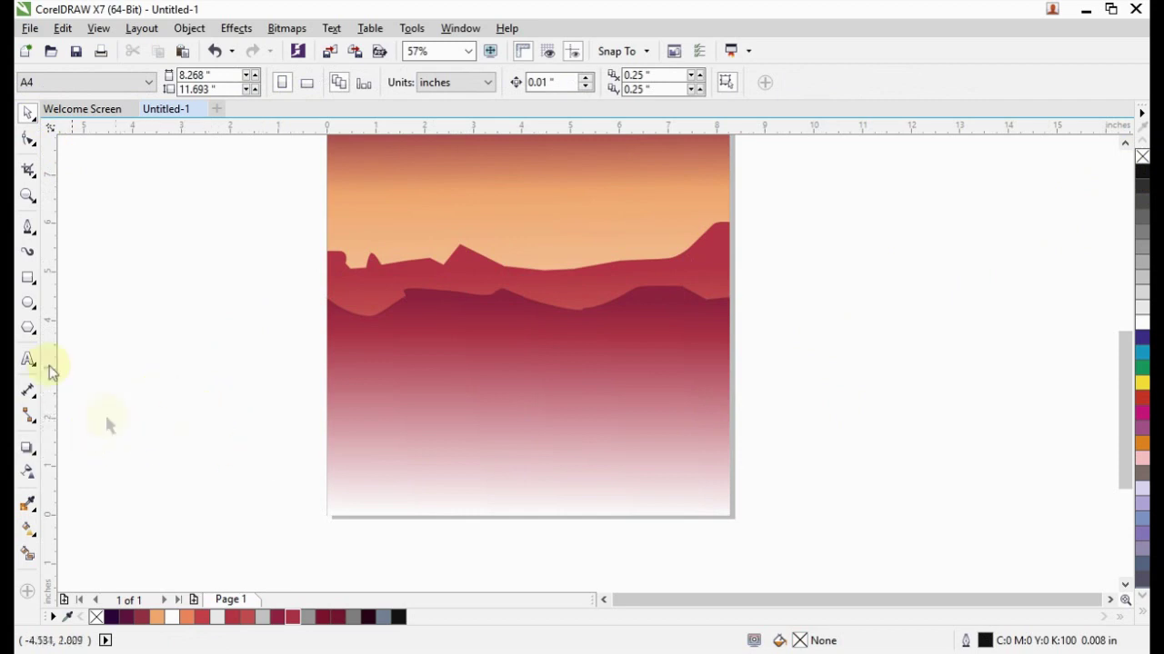
# - Draw a wavy Bezier line across the lower hill, ending beyond the right page edge
pyautogui.click(28, 227)
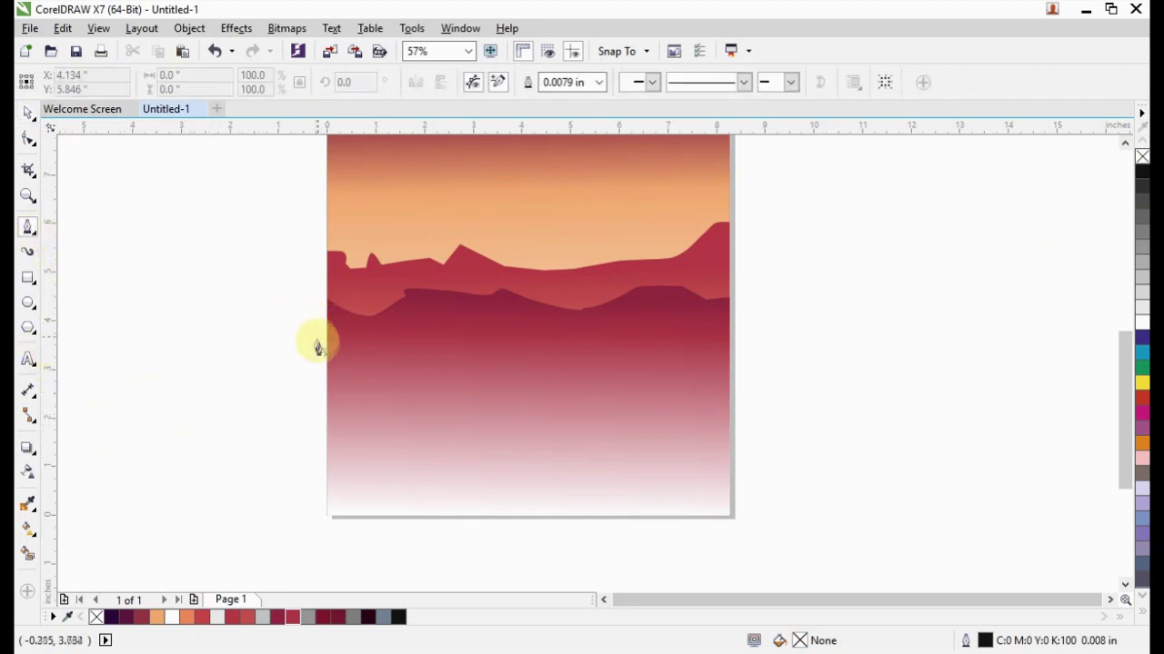
pyautogui.moveTo(318, 371)
pyautogui.mouseDown()
pyautogui.moveTo(364, 339)
pyautogui.moveTo(420, 355)
pyautogui.mouseUp()
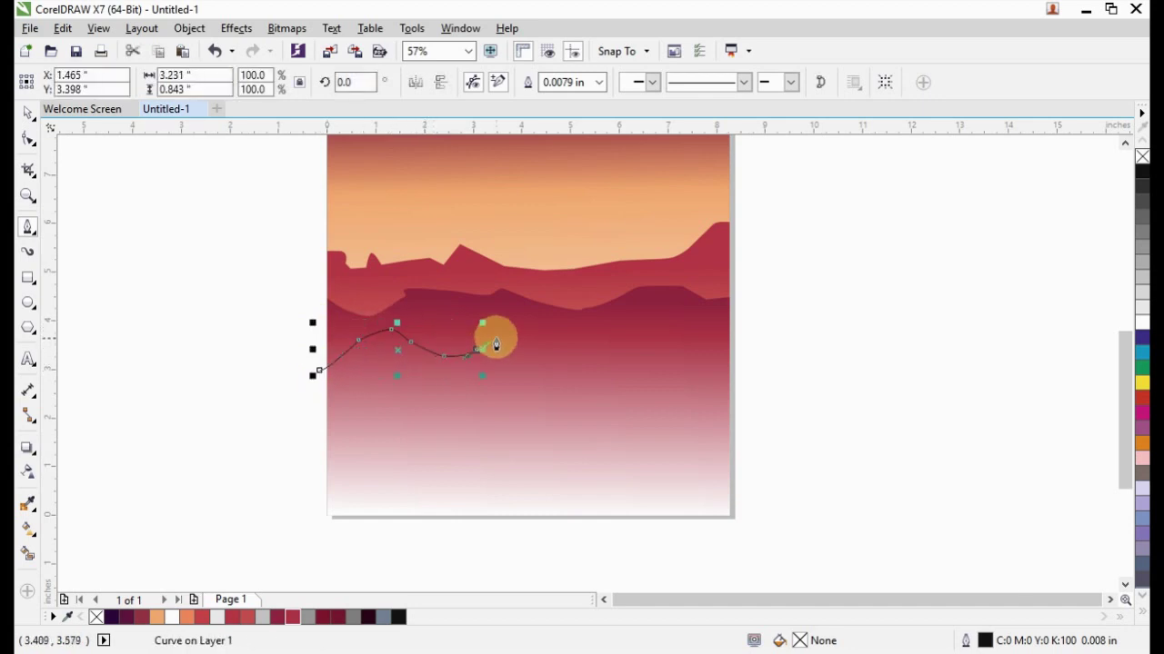
pyautogui.moveTo(528, 330)
pyautogui.mouseDown()
pyautogui.moveTo(559, 350)
pyautogui.moveTo(581, 337)
pyautogui.moveTo(690, 362)
pyautogui.moveTo(696, 339)
pyautogui.moveTo(715, 333)
pyautogui.moveTo(769, 358)
pyautogui.mouseUp()
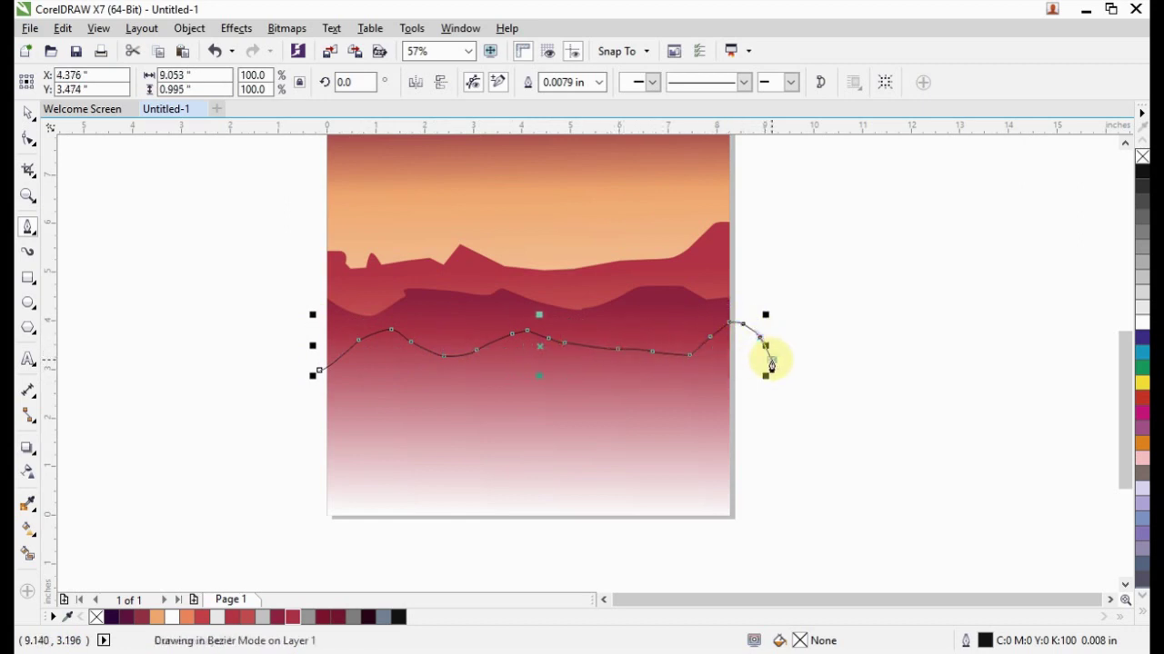
pyautogui.doubleClick(779, 373)
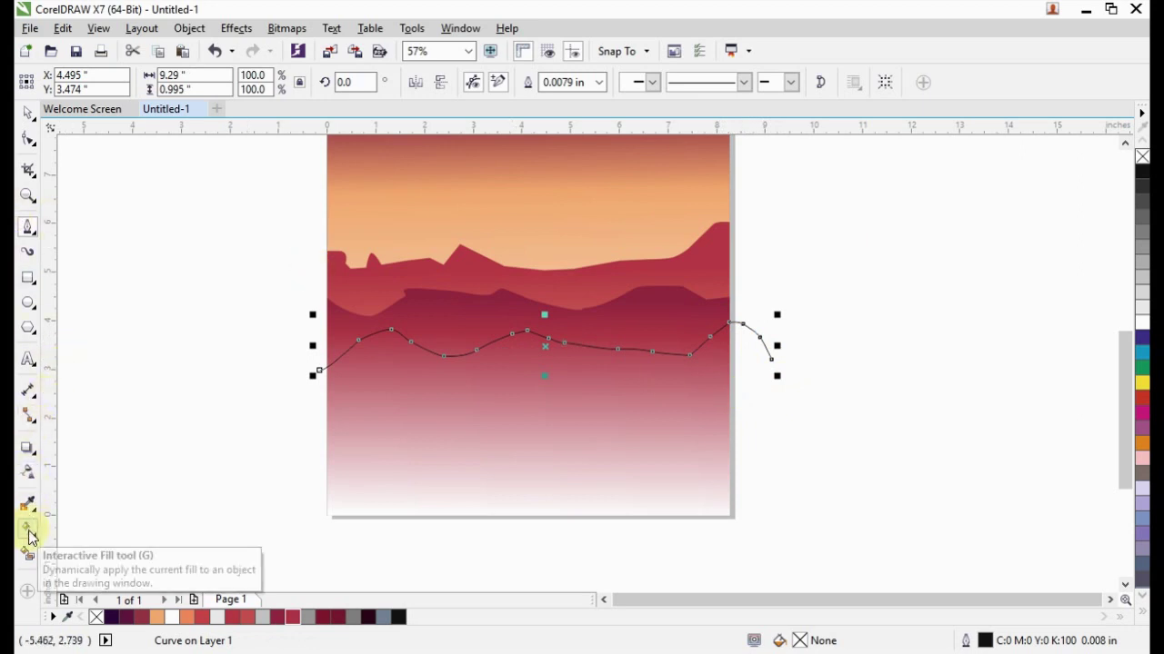
# - Smart Fill below the line in slate grey, delete the leftover line, and select the shape
pyautogui.click(27, 557)
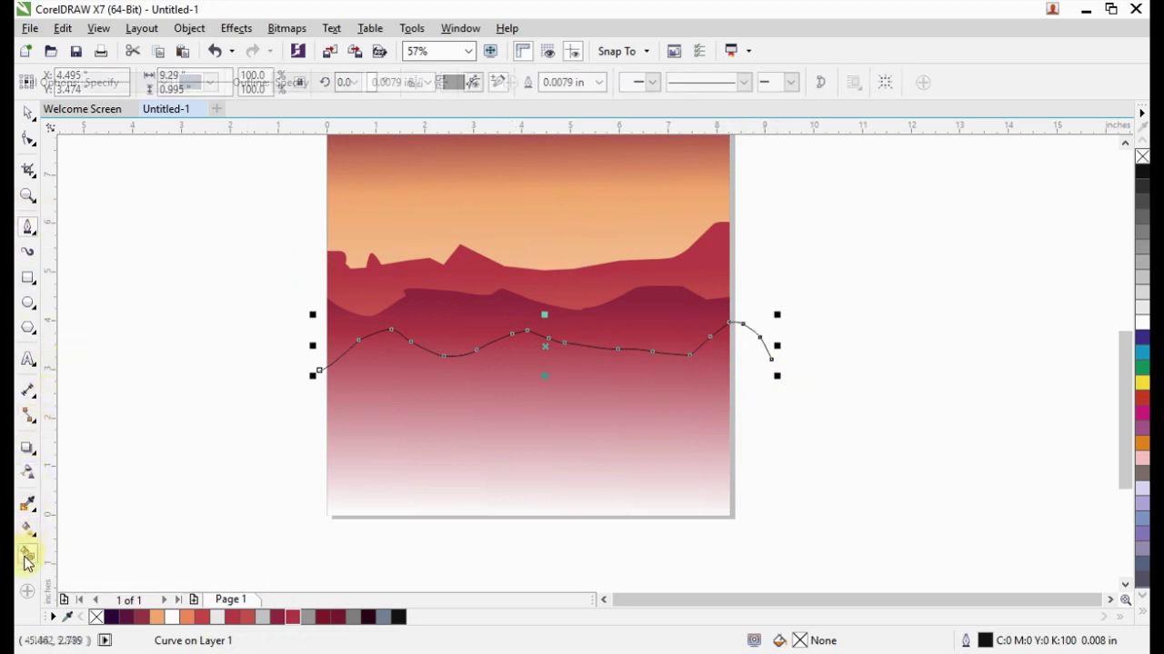
pyautogui.click(464, 443)
pyautogui.click(28, 111)
pyautogui.click(88, 234)
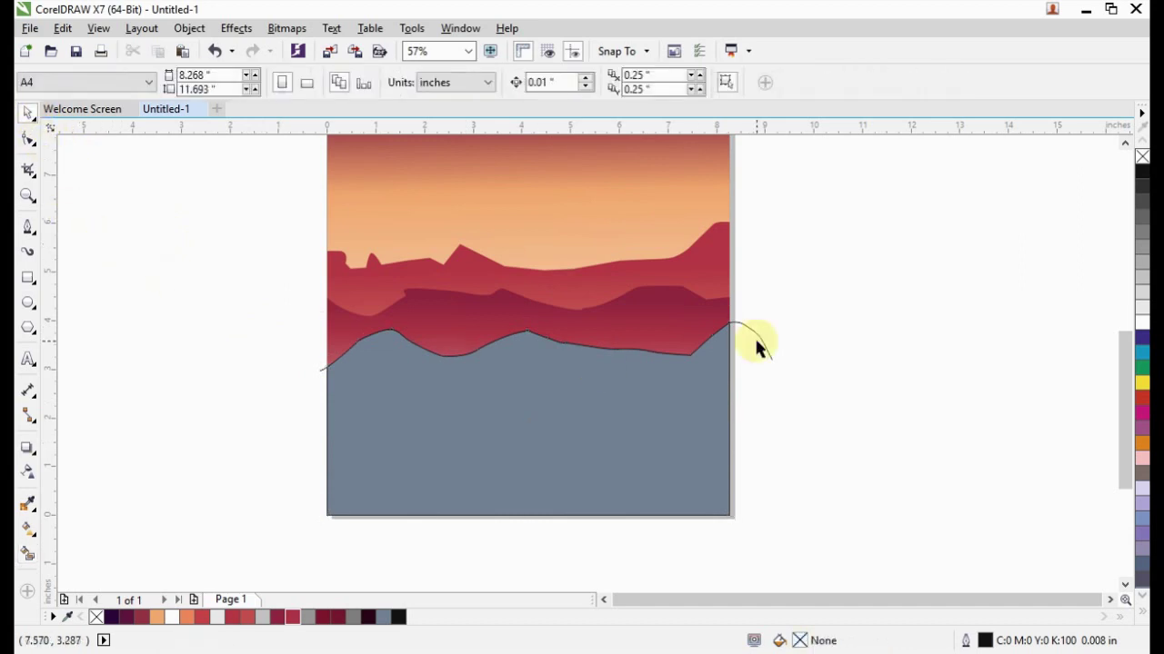
pyautogui.moveTo(766, 349); pyautogui.dragTo(827, 259)
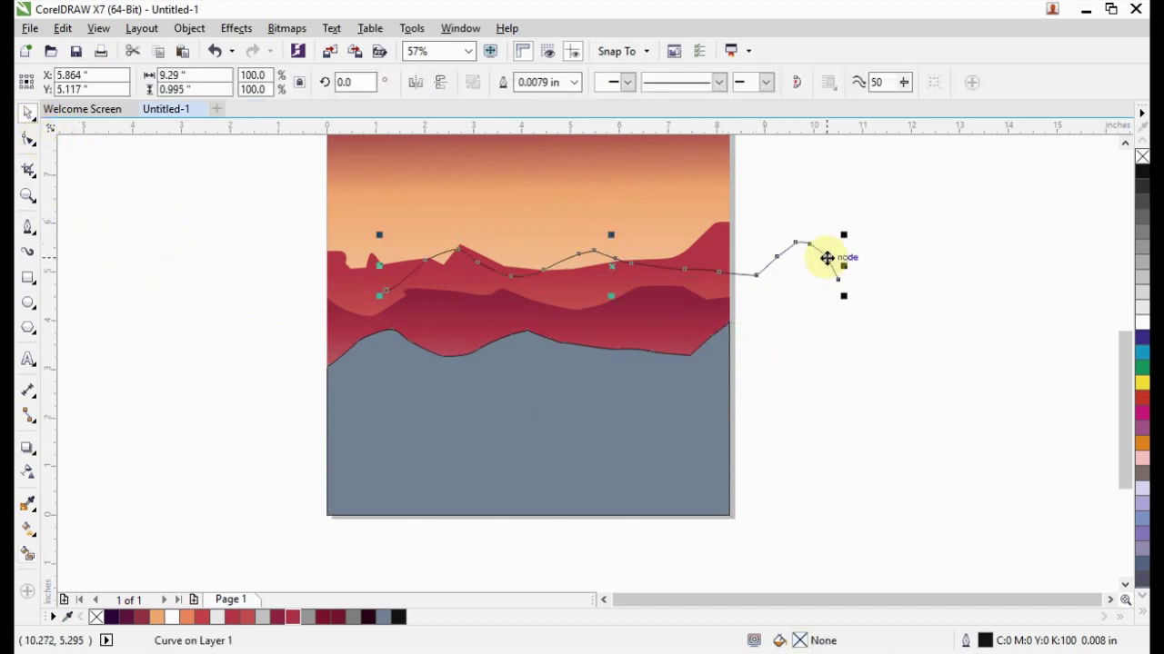
pyautogui.press('Delete')
pyautogui.click(696, 366)
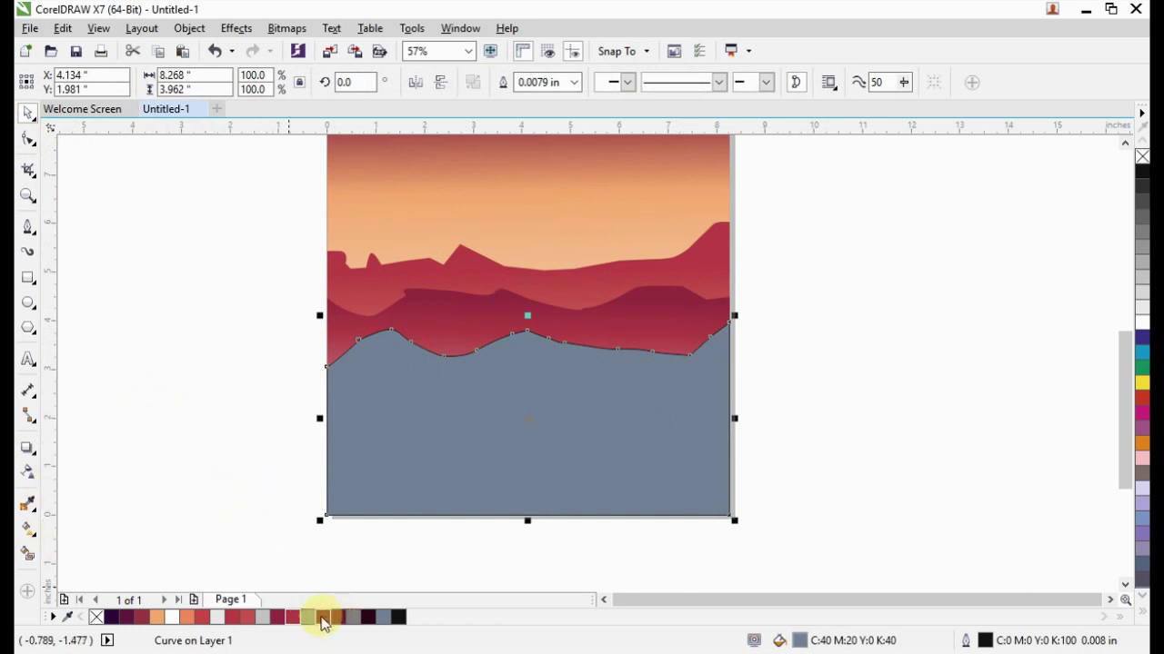
# - Colour the front hill dark red and apply a linear fountain fill
pyautogui.click(322, 618)
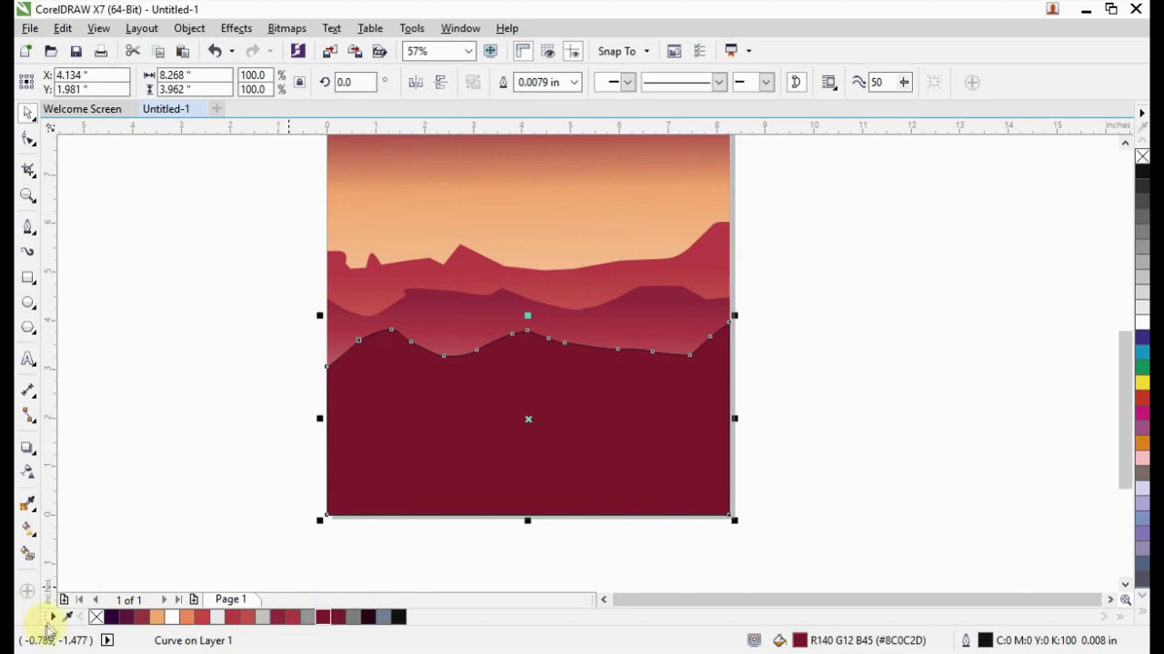
pyautogui.click(31, 561)
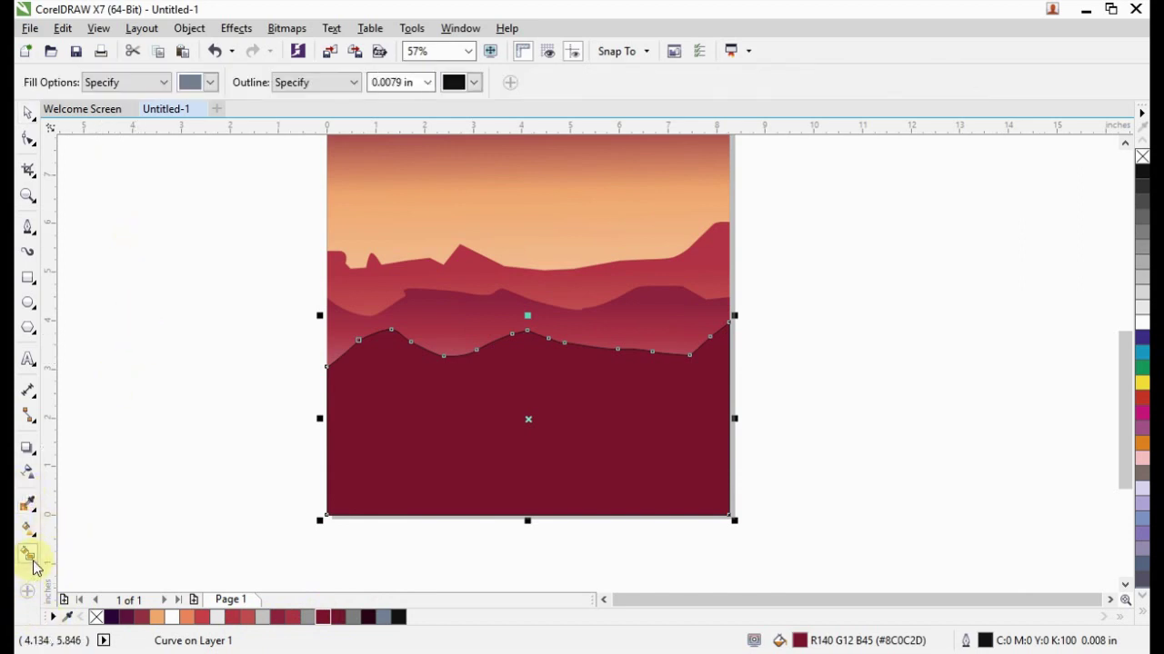
pyautogui.click(37, 540)
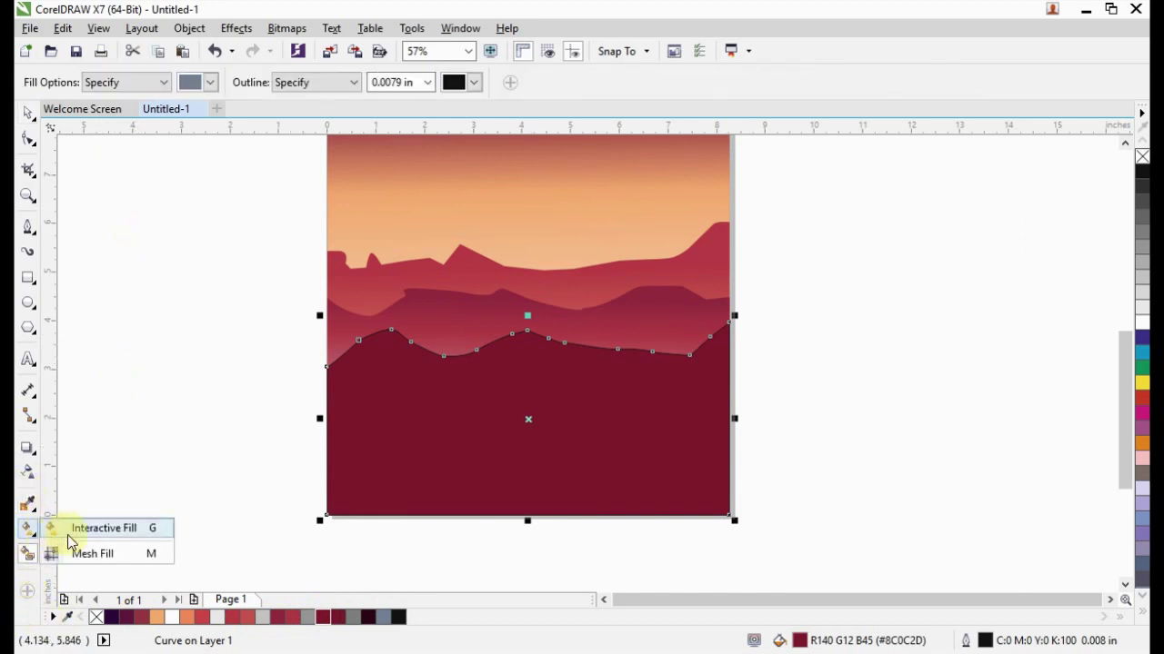
pyautogui.click(72, 529)
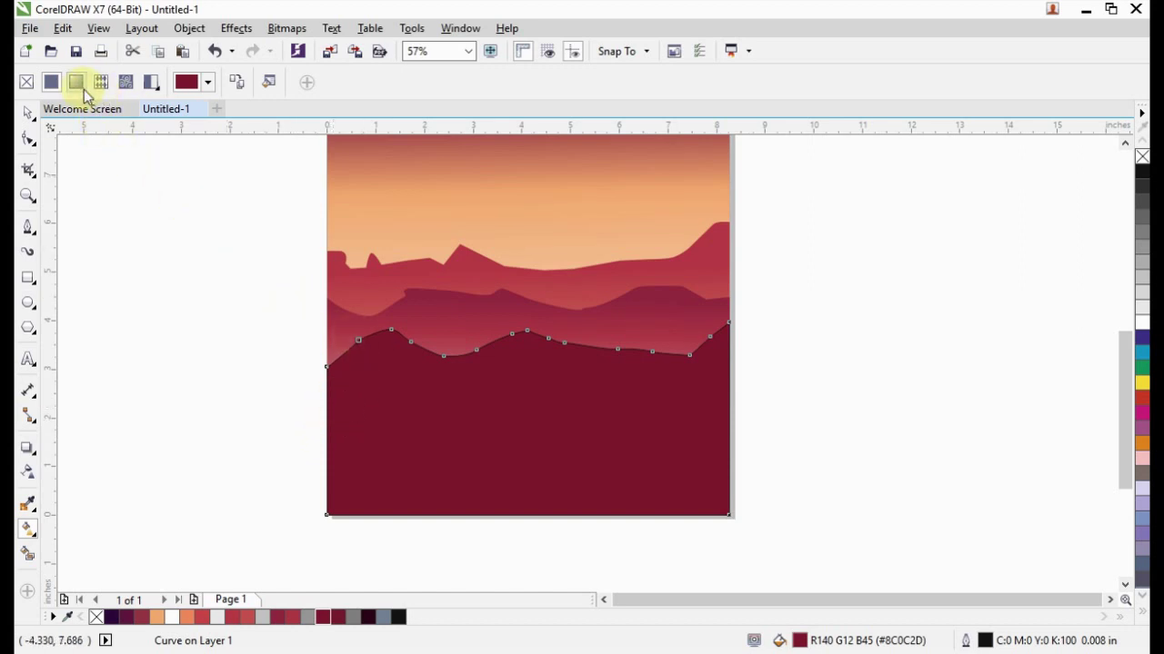
pyautogui.click(83, 89)
# - Run the gradient vertically from ridge to page bottom, keeping it dark near the ridge
pyautogui.moveTo(330, 415)
pyautogui.mouseDown()
pyautogui.moveTo(499, 361)
pyautogui.moveTo(527, 330)
pyautogui.mouseUp()
pyautogui.moveTo(727, 417); pyautogui.dragTo(530, 524)
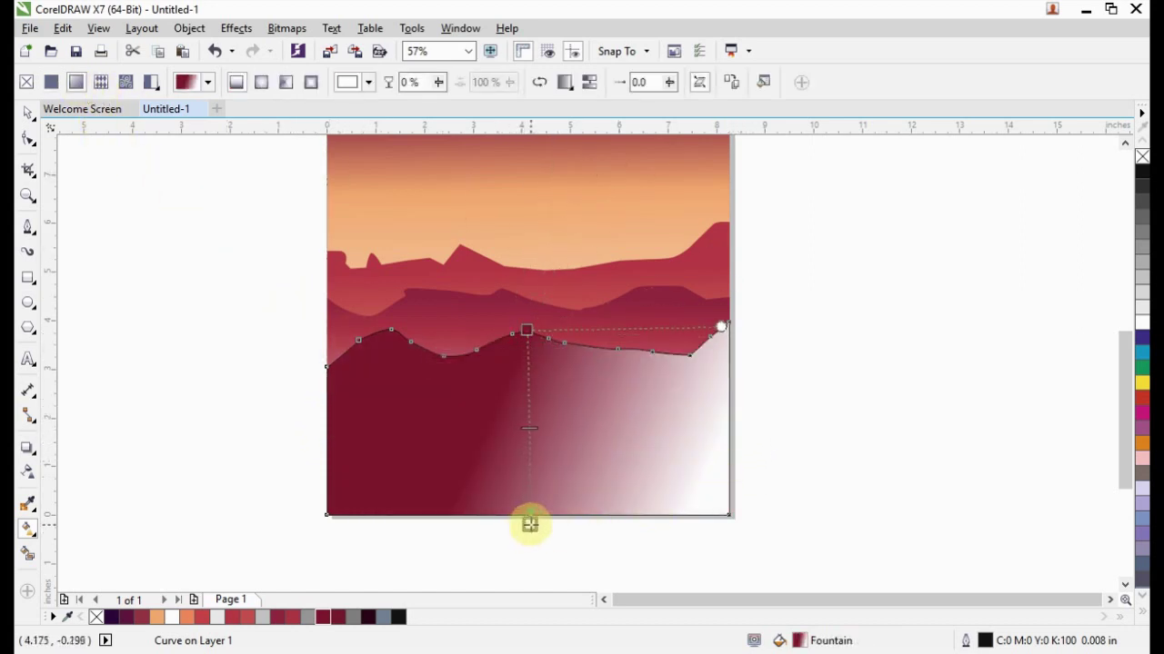
pyautogui.click(529, 431)
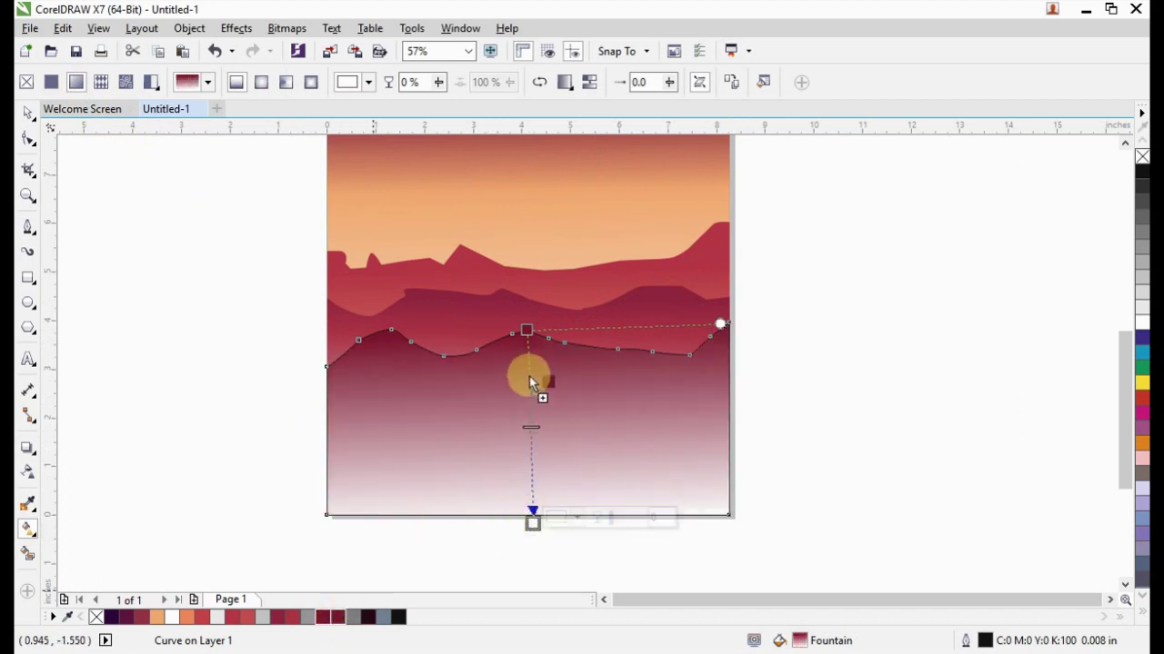
pyautogui.moveTo(529, 376); pyautogui.dragTo(529, 380)
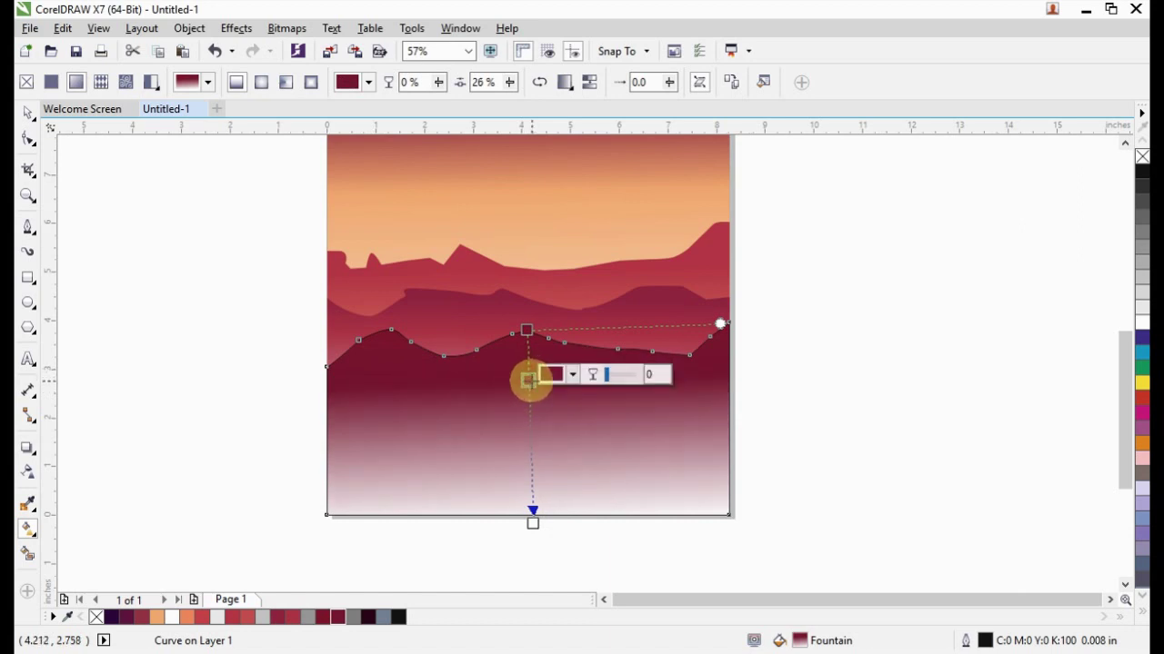
pyautogui.moveTo(527, 330); pyautogui.dragTo(530, 340)
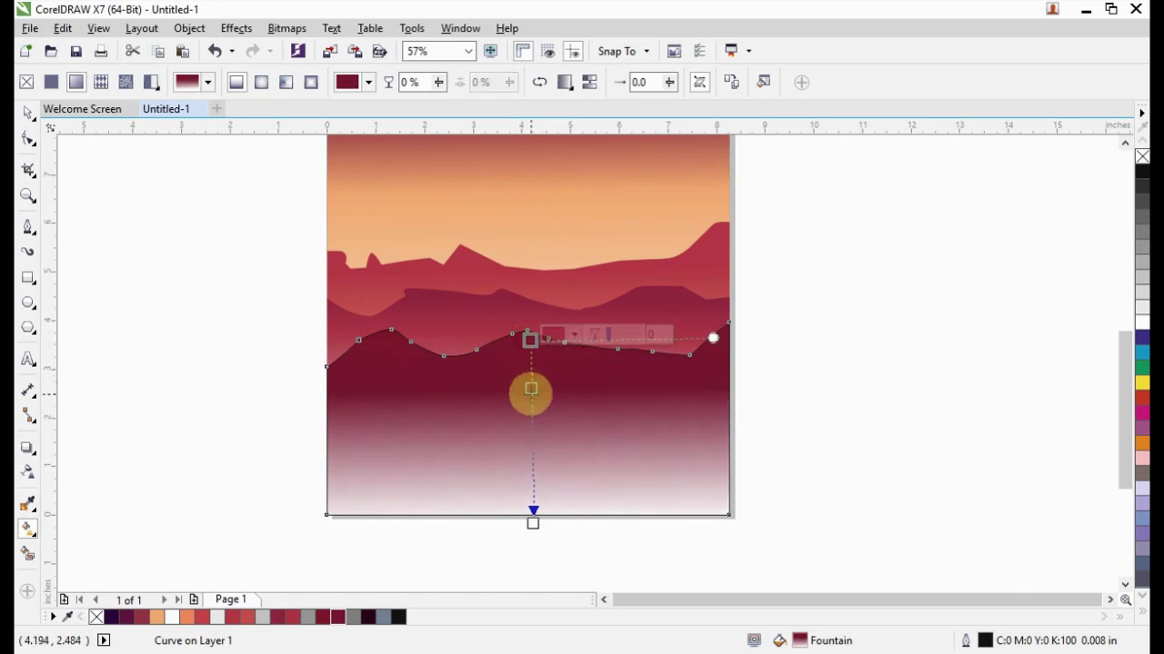
pyautogui.click(29, 112)
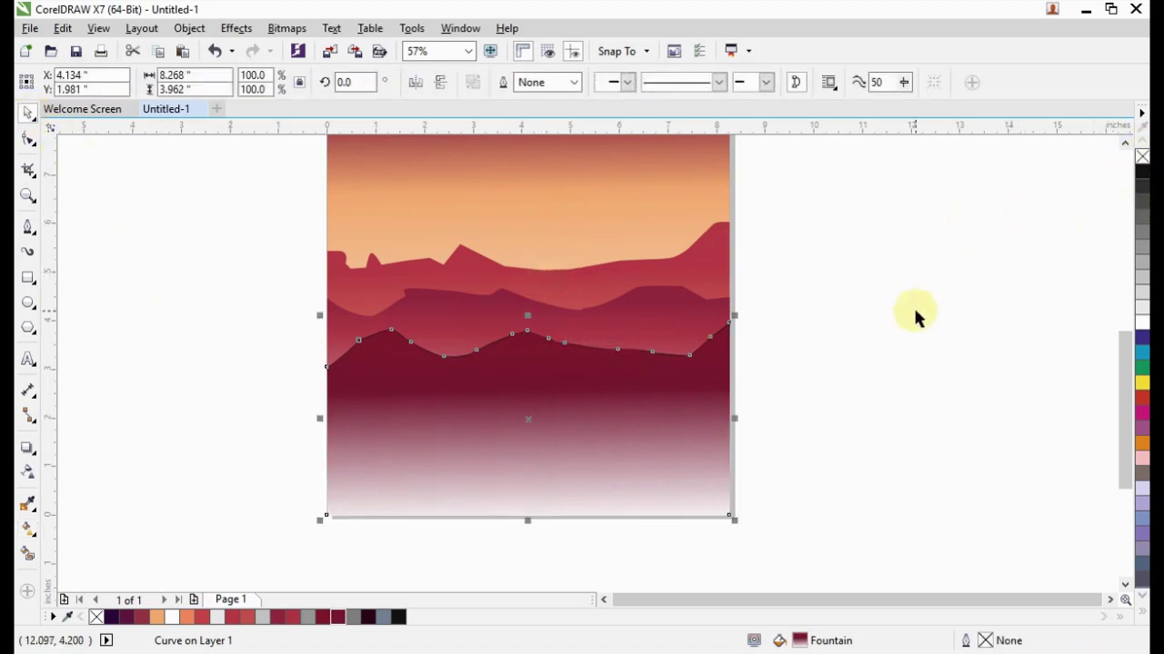
pyautogui.click(845, 438)
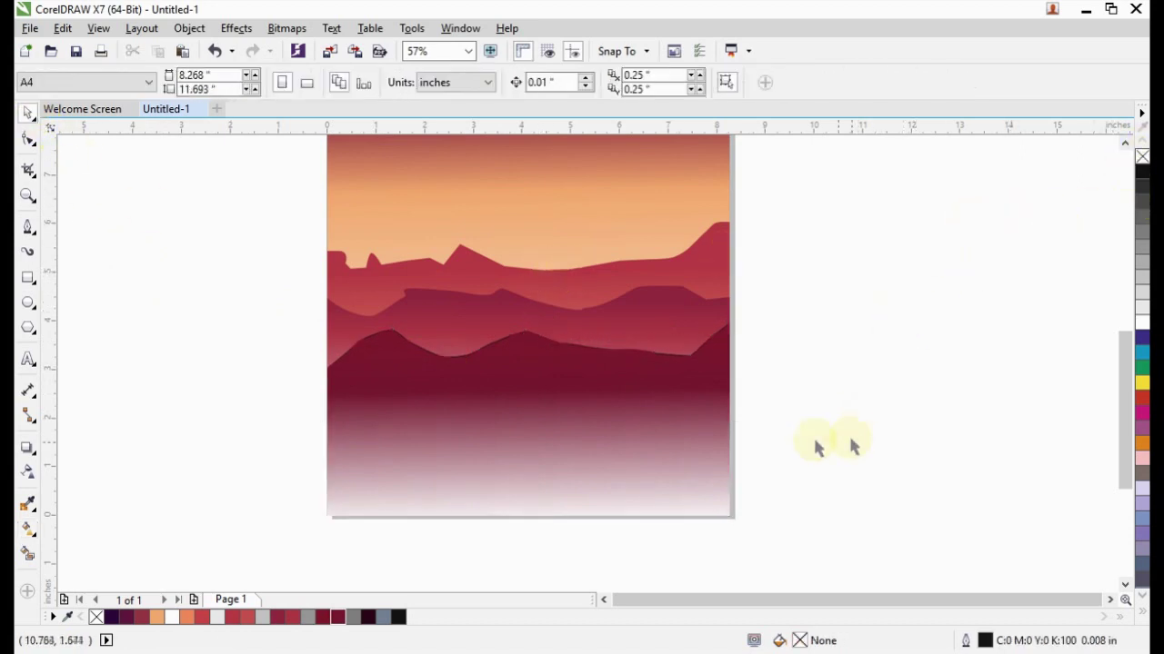
# - Draw a gently curving Bezier line across the lower hill, past both page edges
pyautogui.click(27, 226)
pyautogui.click(297, 411)
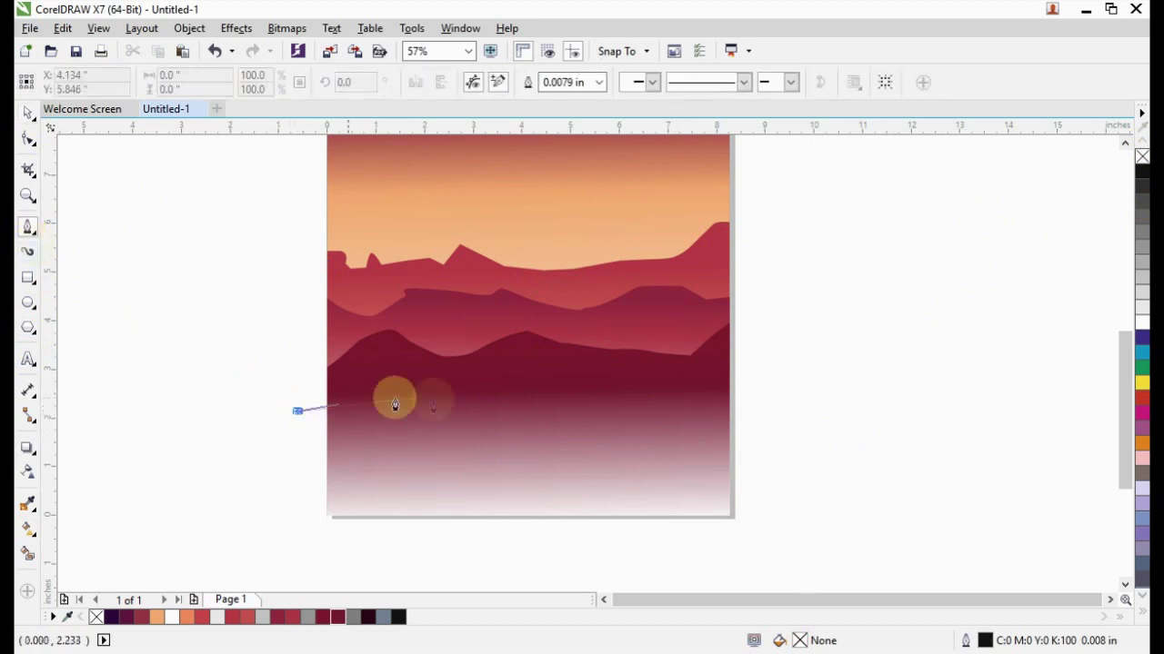
pyautogui.click(449, 398)
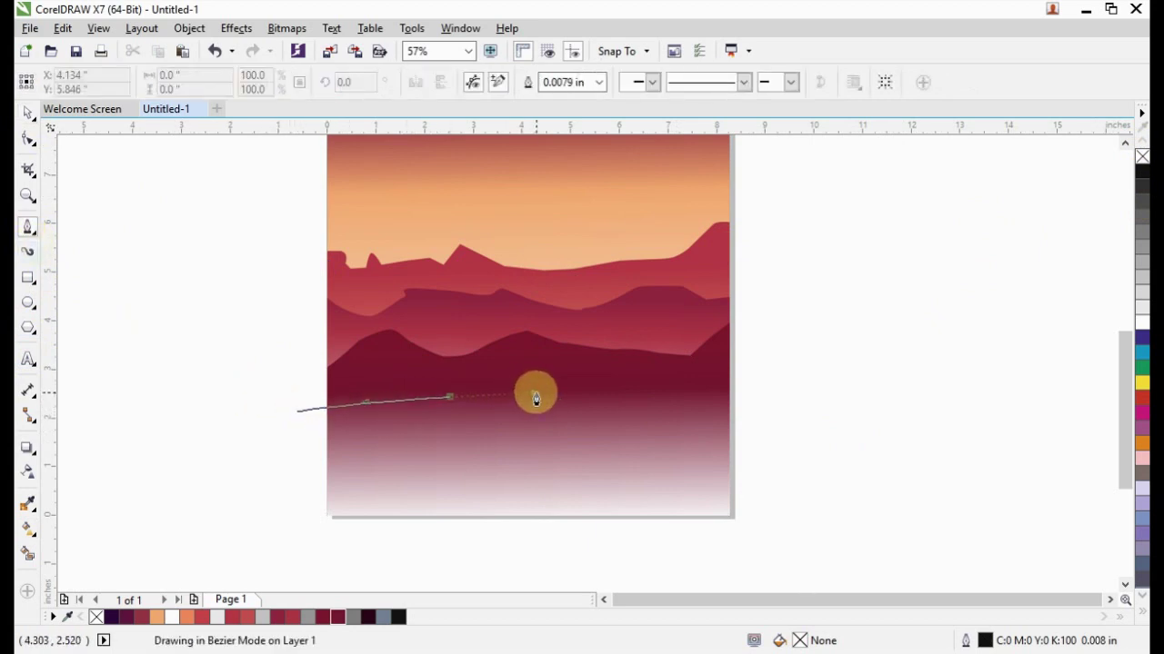
pyautogui.moveTo(617, 397)
pyautogui.mouseDown()
pyautogui.moveTo(714, 412)
pyautogui.moveTo(759, 403)
pyautogui.moveTo(803, 473)
pyautogui.mouseUp()
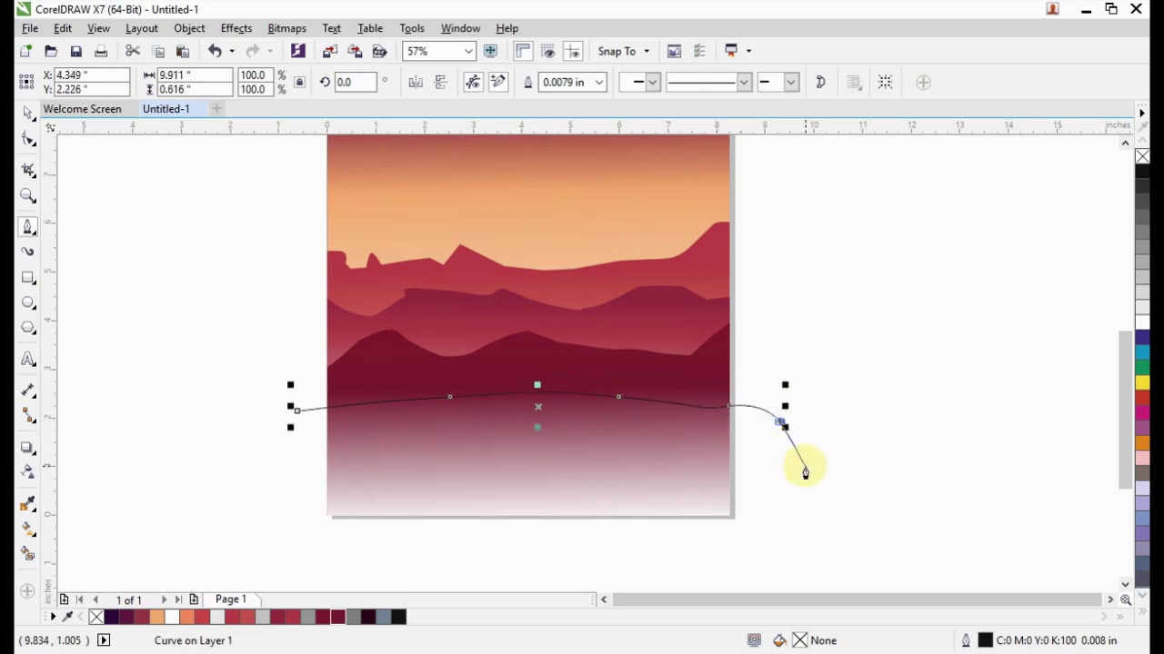
pyautogui.press('Escape')
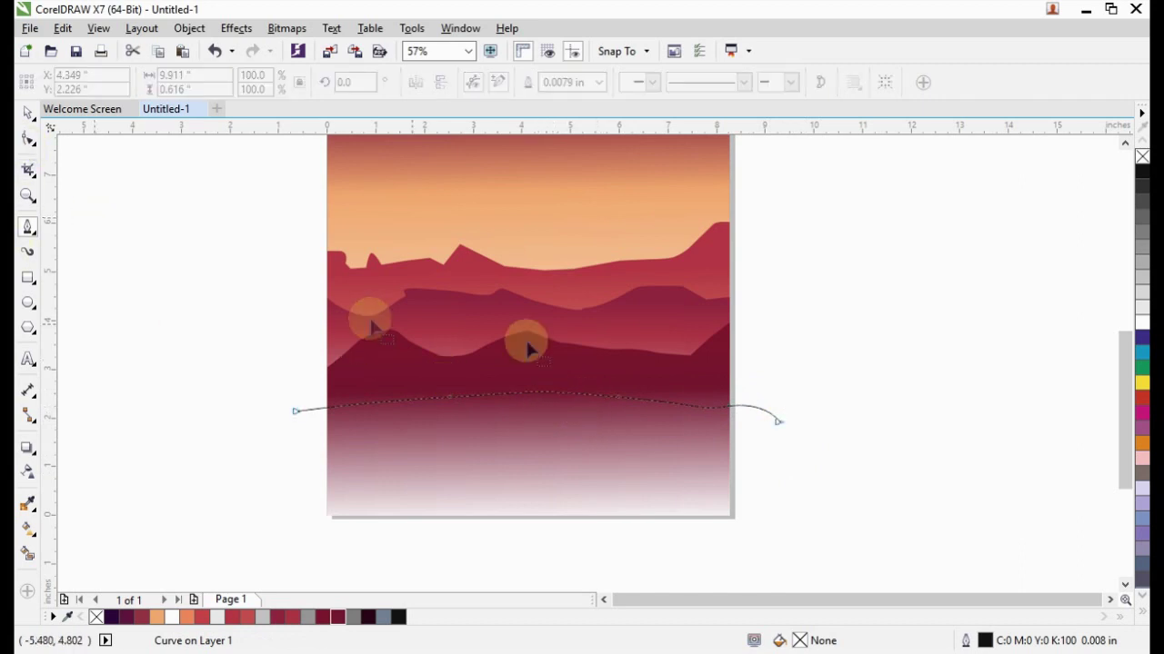
# - Flatten the line by shifting a middle node, deleting another, and lowering the left end
pyautogui.press('F10')
pyautogui.click(619, 394)
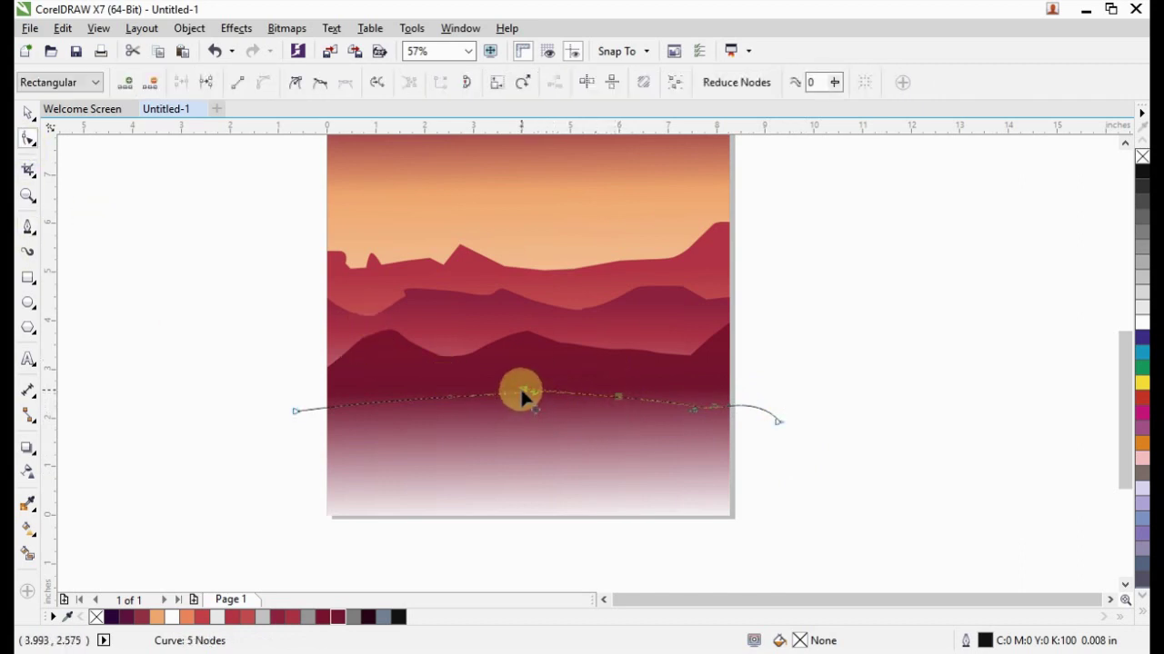
pyautogui.moveTo(520, 397); pyautogui.dragTo(492, 397)
pyautogui.press('Escape')
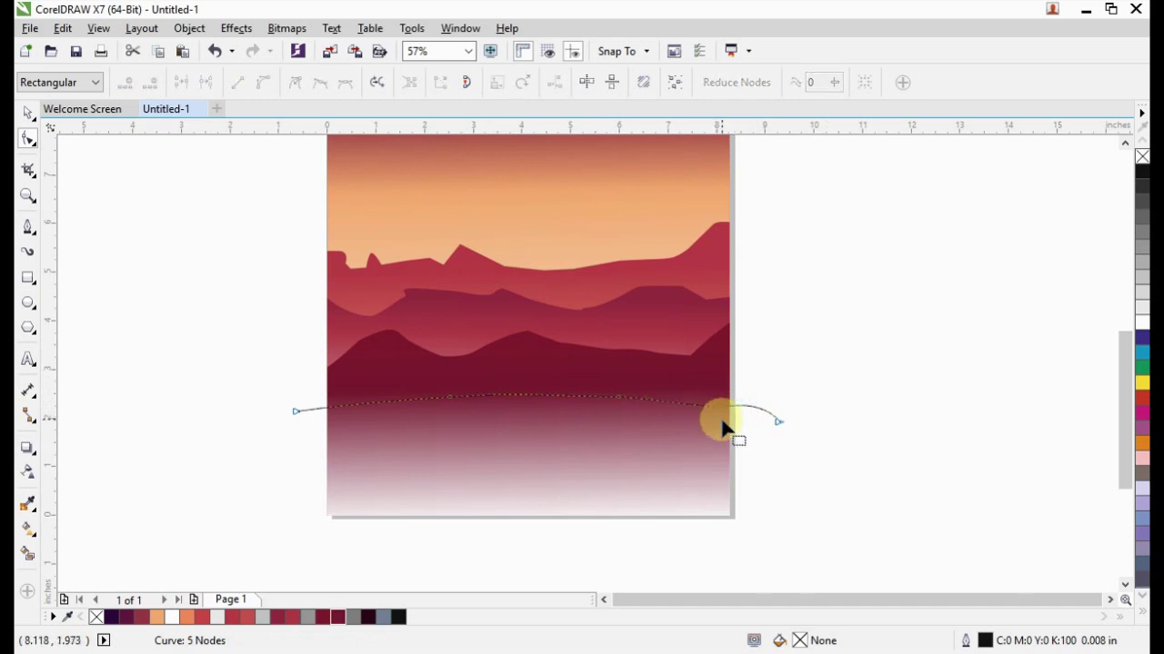
pyautogui.doubleClick(618, 400)
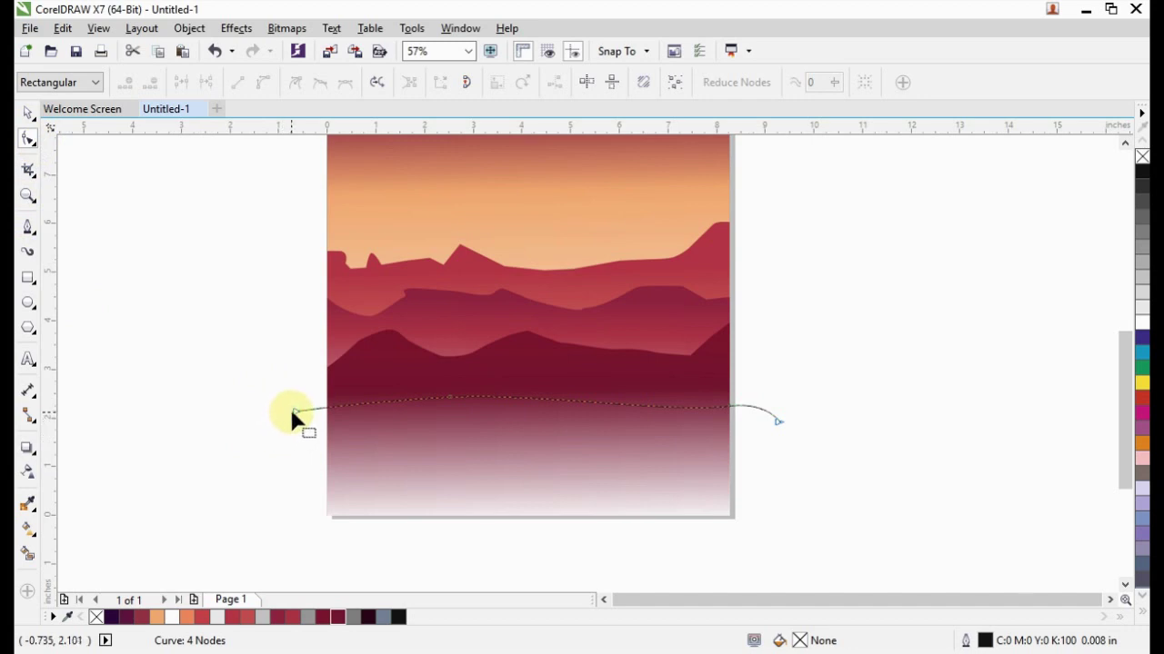
pyautogui.moveTo(292, 415); pyautogui.dragTo(286, 429)
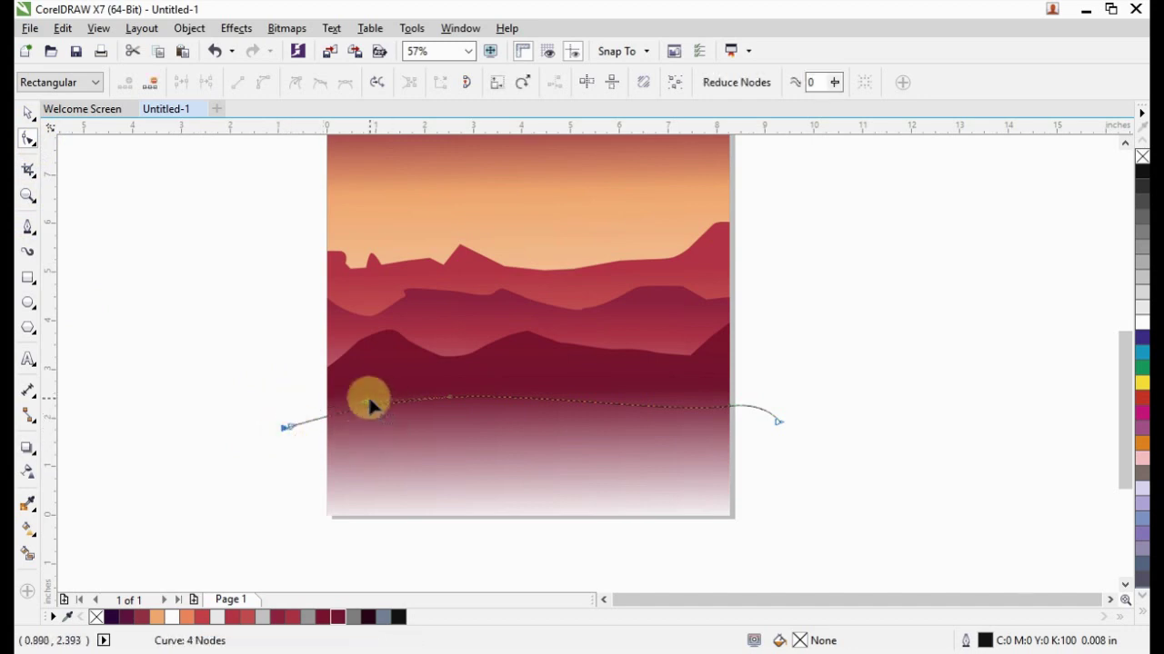
pyautogui.moveTo(368, 408); pyautogui.dragTo(381, 397)
# - Smart Fill the area below the wave slate-grey (C40 M20 Y0 K40), then delete the leftover line
pyautogui.click(27, 112)
pyautogui.click(118, 377)
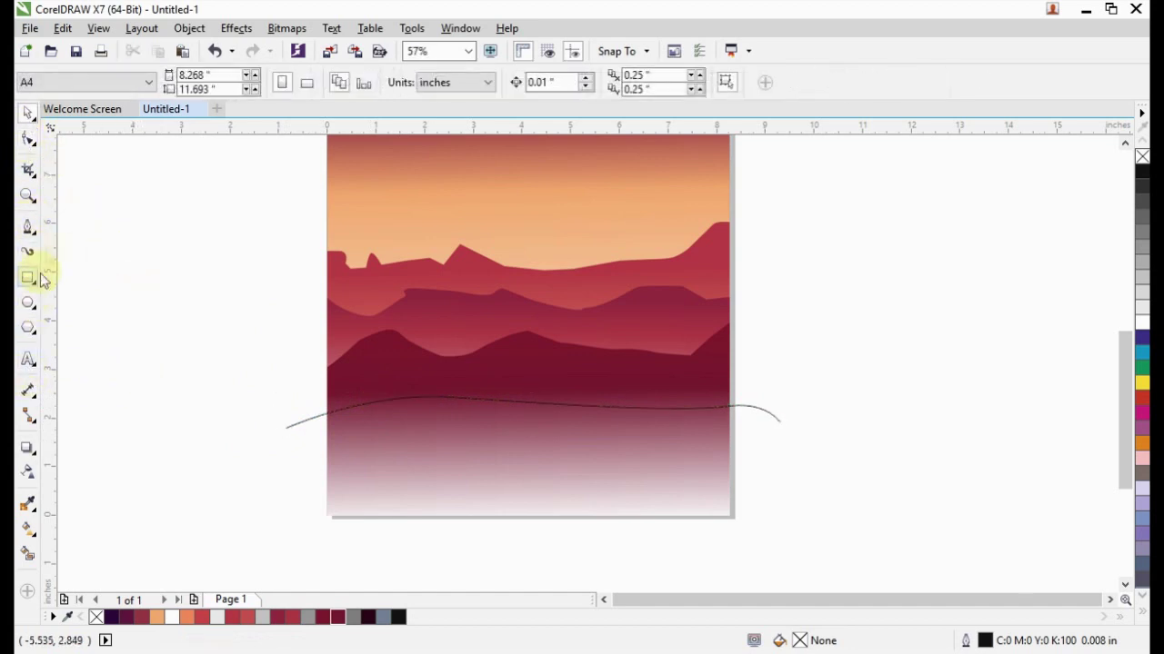
pyautogui.click(27, 555)
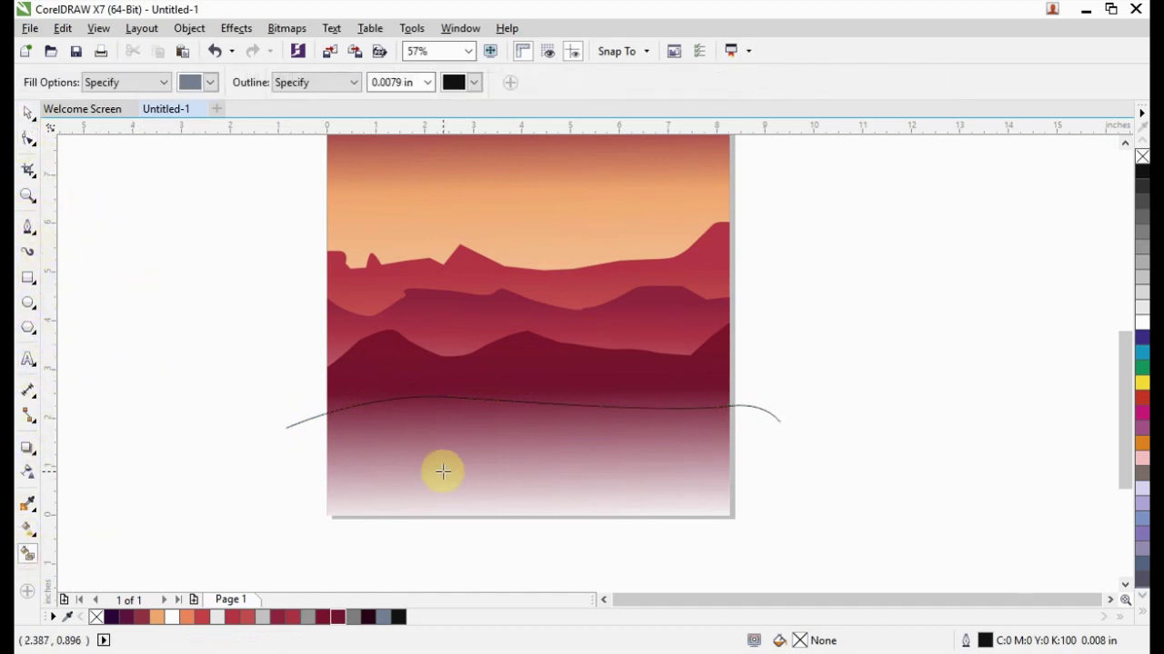
pyautogui.click(442, 470)
pyautogui.click(33, 113)
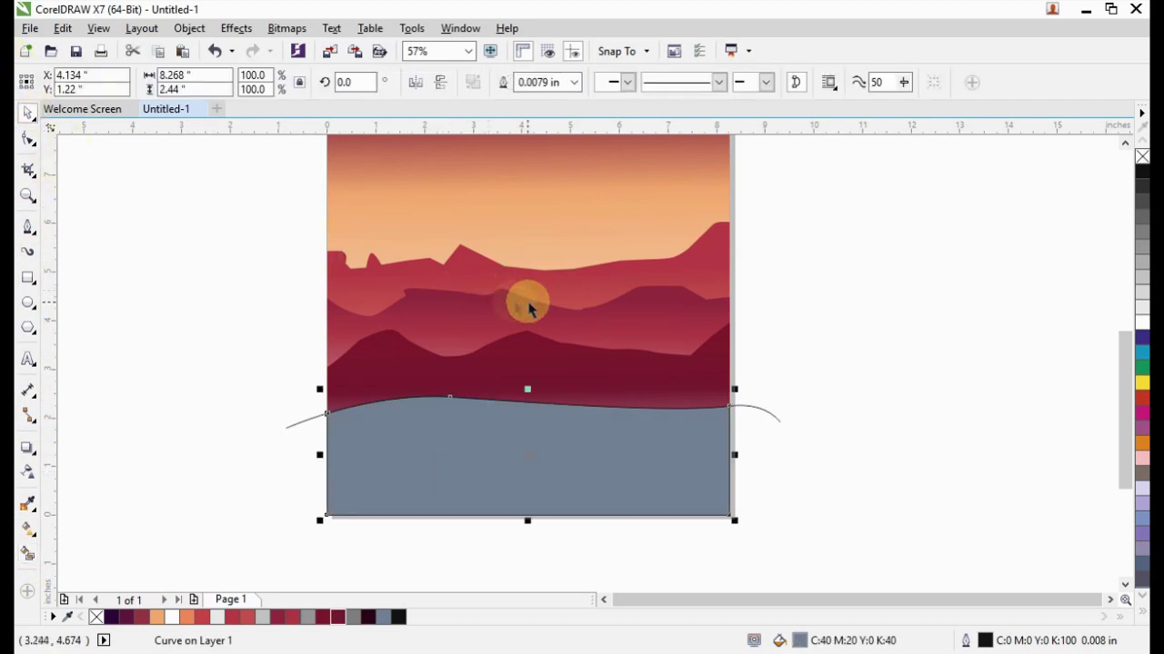
pyautogui.click(763, 411)
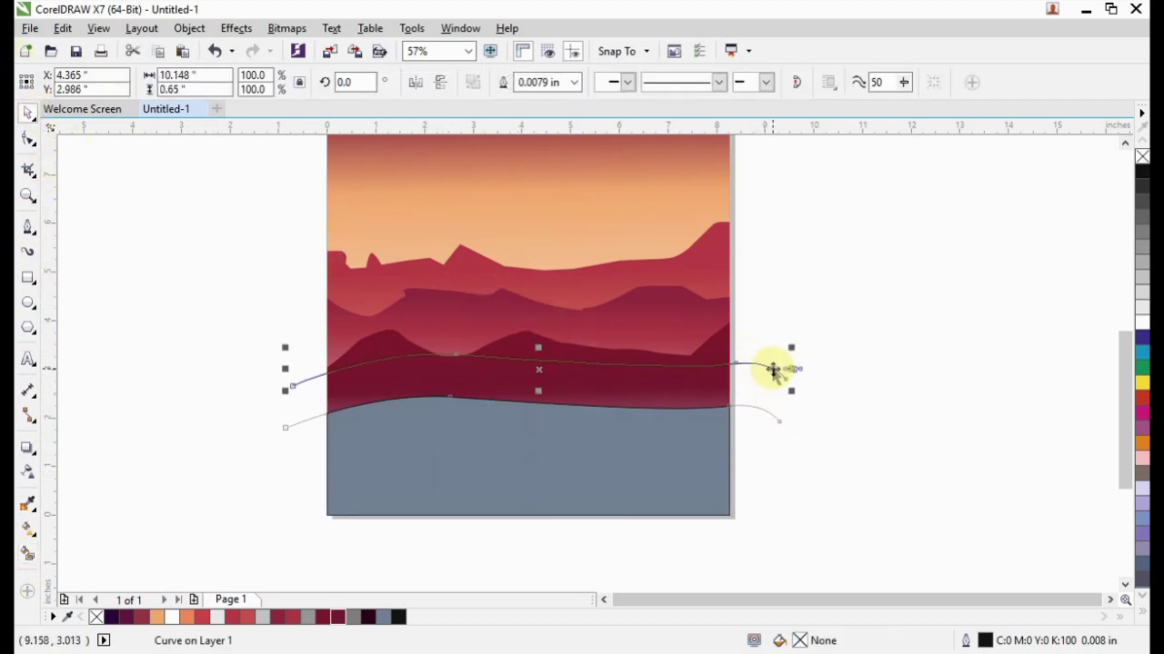
pyautogui.press('Delete')
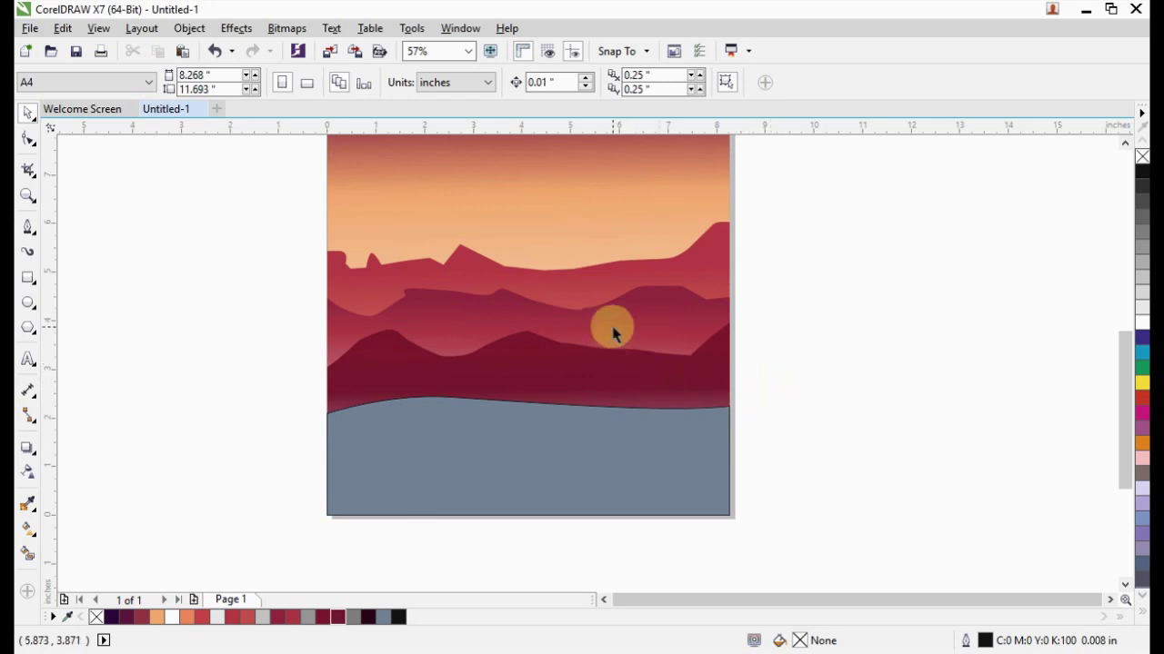
# - Add and drag nodes on the ground's top edge to form a small bump
pyautogui.click(27, 139)
pyautogui.click(500, 400)
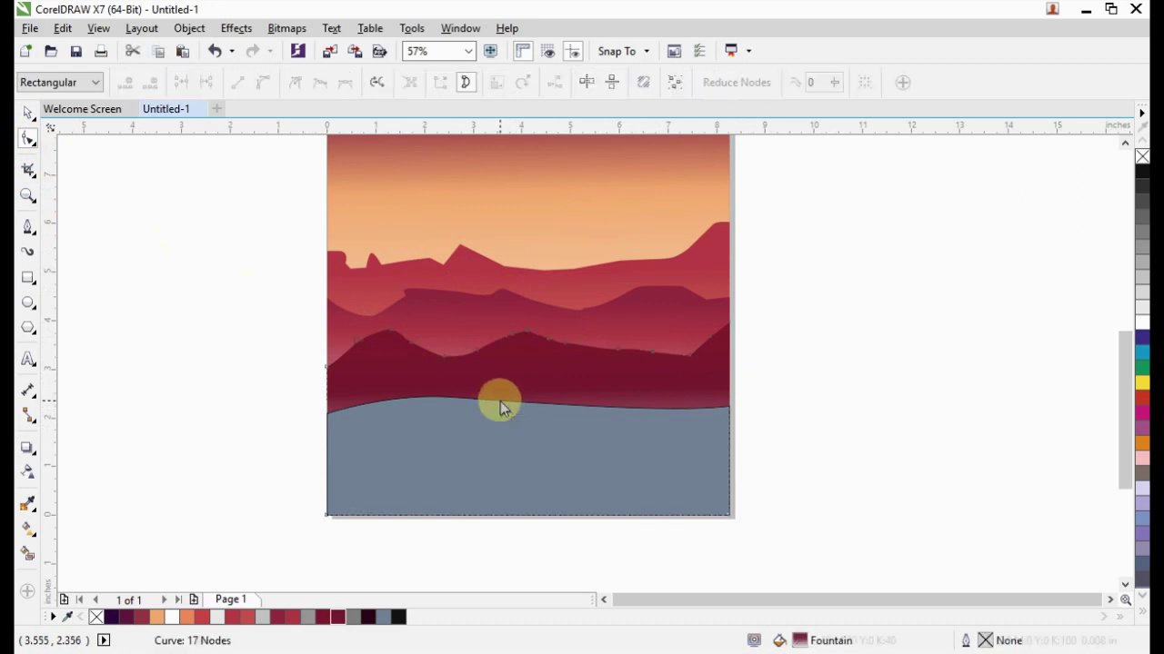
pyautogui.click(500, 401)
pyautogui.doubleClick(497, 397)
pyautogui.moveTo(497, 397)
pyautogui.mouseDown()
pyautogui.moveTo(495, 421)
pyautogui.moveTo(439, 433)
pyautogui.moveTo(432, 419)
pyautogui.mouseUp()
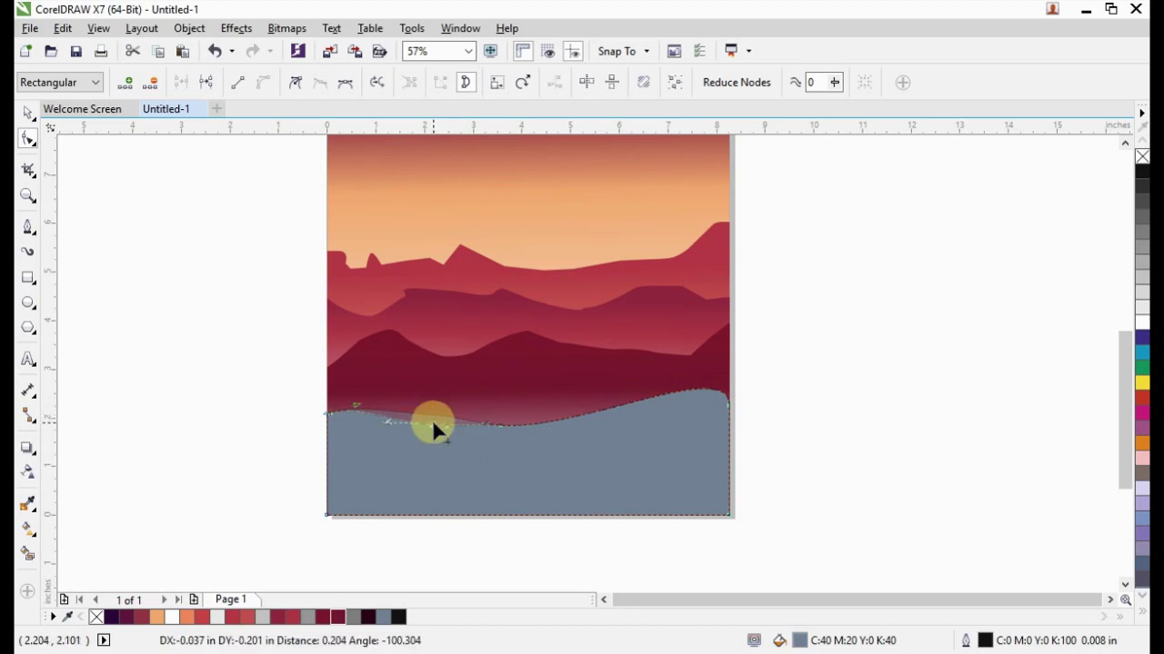
pyautogui.click(563, 415)
pyautogui.doubleClick(564, 418)
pyautogui.moveTo(564, 418)
pyautogui.mouseDown()
pyautogui.moveTo(586, 403)
pyautogui.moveTo(581, 416)
pyautogui.mouseUp()
pyautogui.click(586, 404)
pyautogui.doubleClick(585, 406)
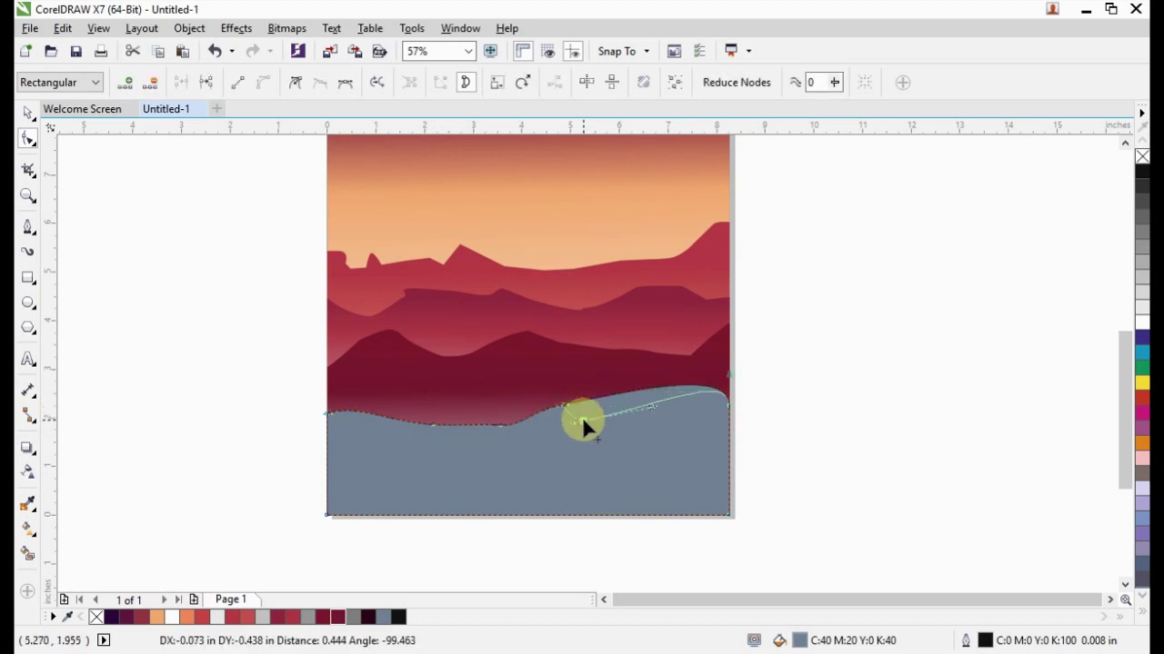
pyautogui.doubleClick(528, 420)
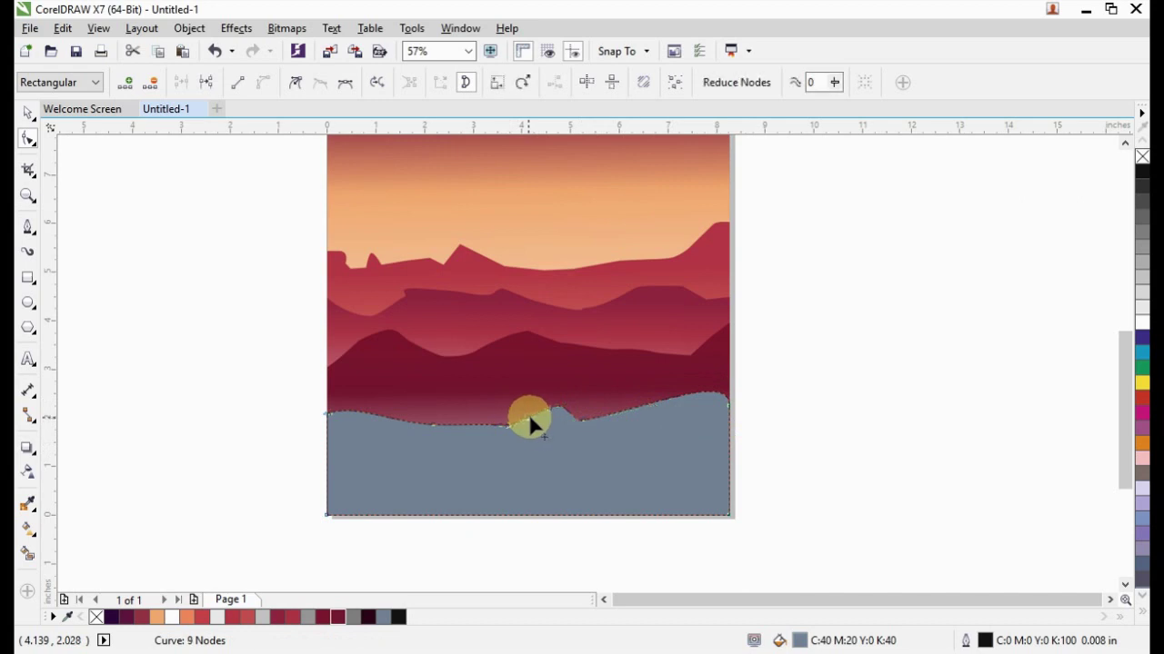
pyautogui.moveTo(528, 420)
pyautogui.mouseDown()
pyautogui.moveTo(546, 433)
pyautogui.moveTo(529, 433)
pyautogui.mouseUp()
# - Fill the ground shape near-black maroon (R50 G1 B22)
pyautogui.click(27, 111)
pyautogui.click(540, 462)
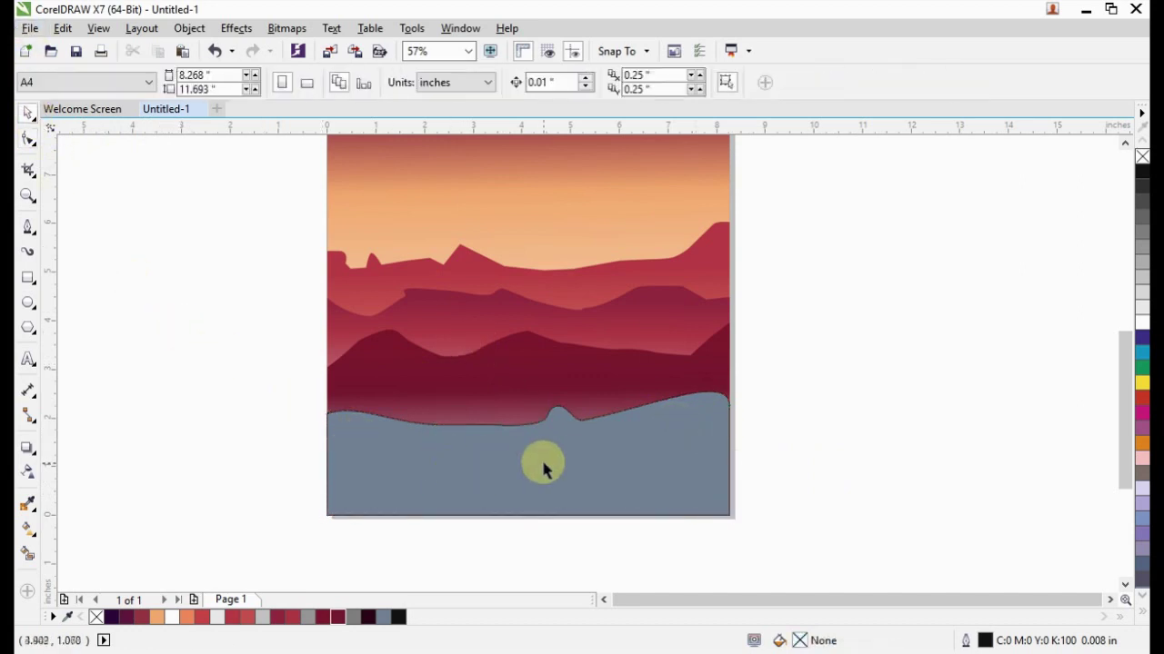
pyautogui.click(540, 477)
pyautogui.click(382, 619)
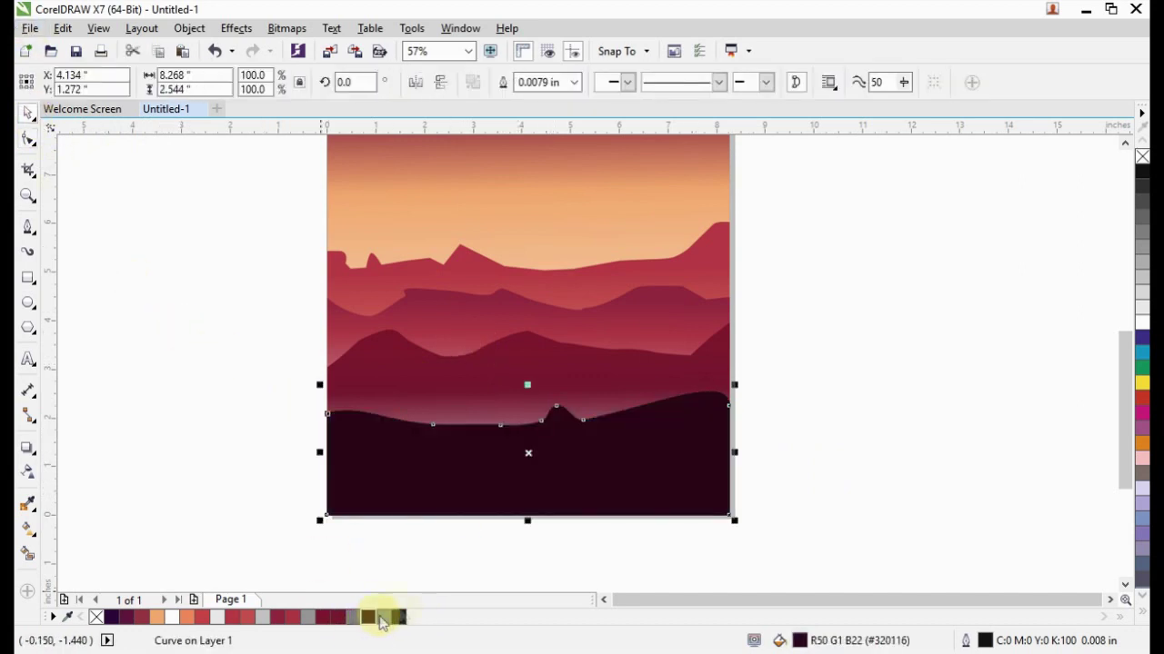
# - Zoom to frame the page and draw a large circle with the Ellipse tool
pyautogui.click(812, 547)
pyautogui.scroll(-1, 751, 424)
pyautogui.scroll(-1, 675, 369)
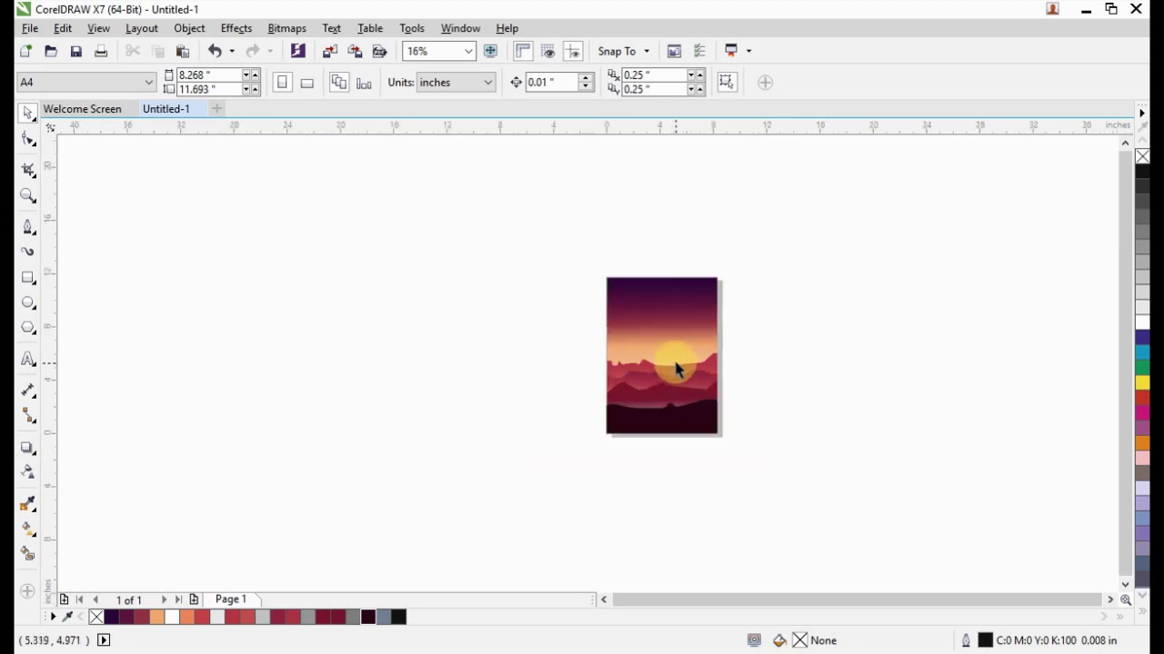
pyautogui.moveTo(571, 258); pyautogui.dragTo(735, 473)
pyautogui.moveTo(454, 189); pyautogui.dragTo(745, 549)
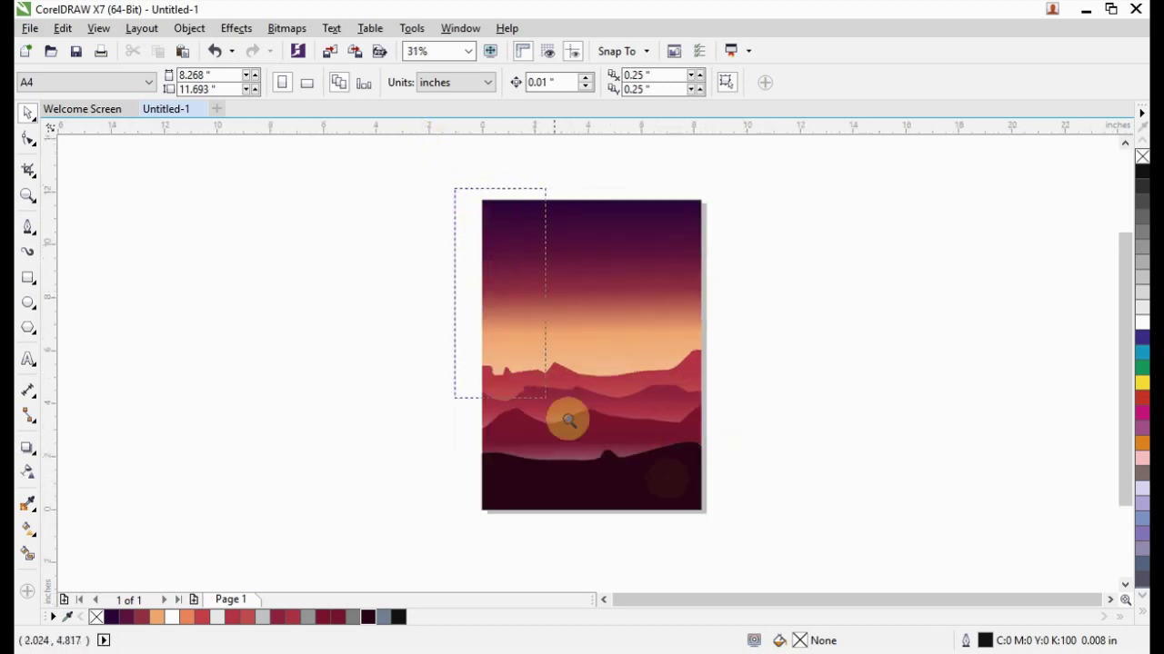
pyautogui.click(34, 306)
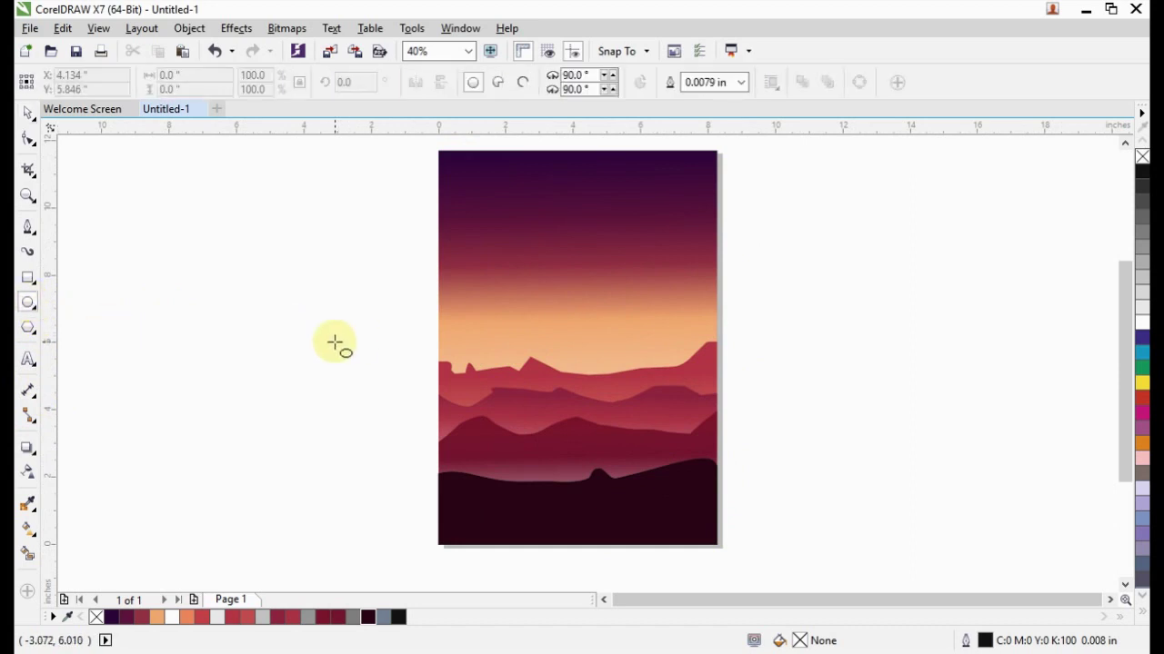
pyautogui.moveTo(335, 342)
pyautogui.mouseDown()
pyautogui.moveTo(507, 499)
pyautogui.moveTo(463, 470)
pyautogui.moveTo(494, 501)
pyautogui.mouseUp()
# - Centre the circle on the page, nudge it slightly higher, and fill it red (R221 G53 B66)
pyautogui.click(27, 111)
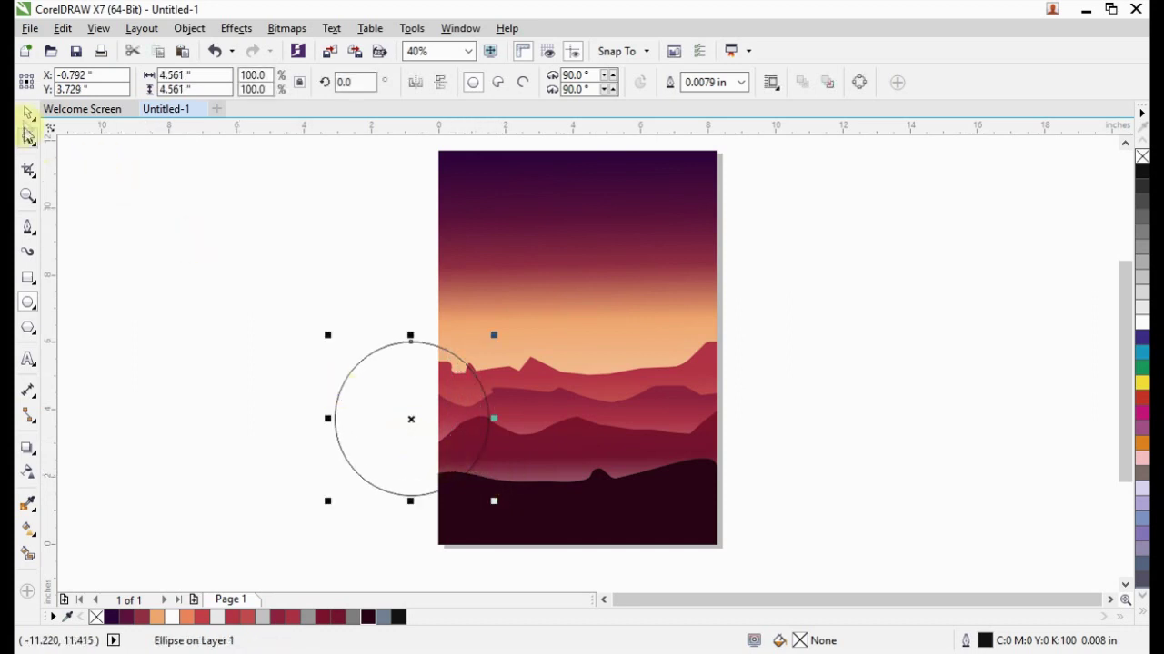
pyautogui.moveTo(415, 427); pyautogui.dragTo(578, 382)
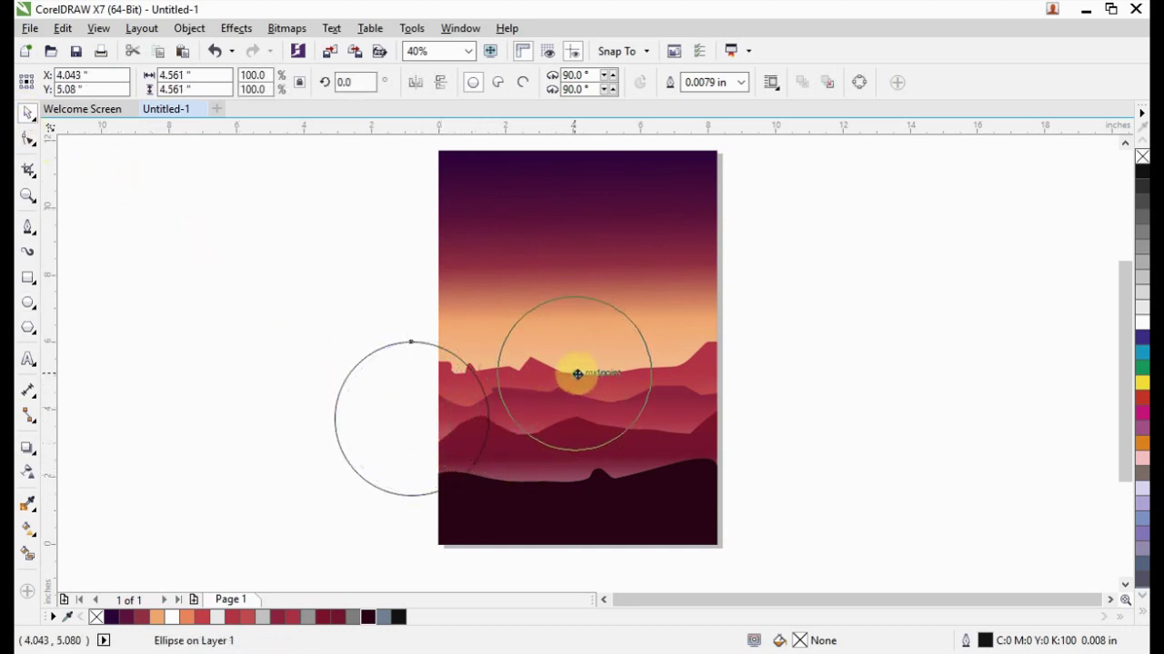
pyautogui.keyDown('shift'); pyautogui.click(681, 317); pyautogui.keyUp('shift')
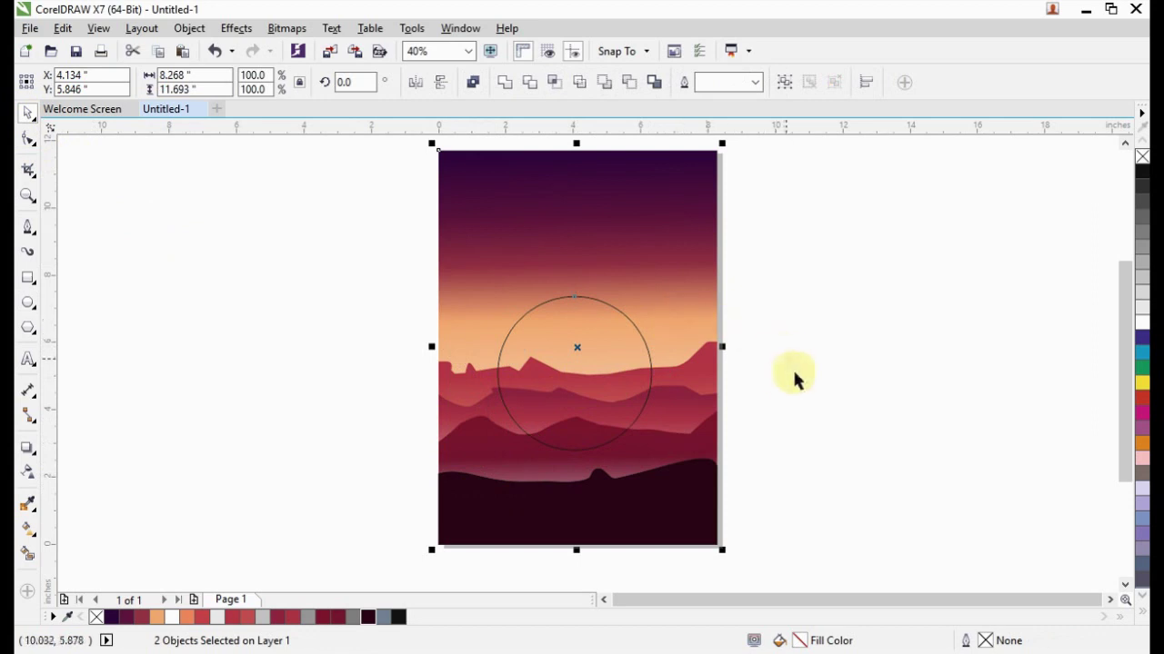
pyautogui.press('c')
pyautogui.press('e')
pyautogui.moveTo(647, 382); pyautogui.dragTo(653, 359)
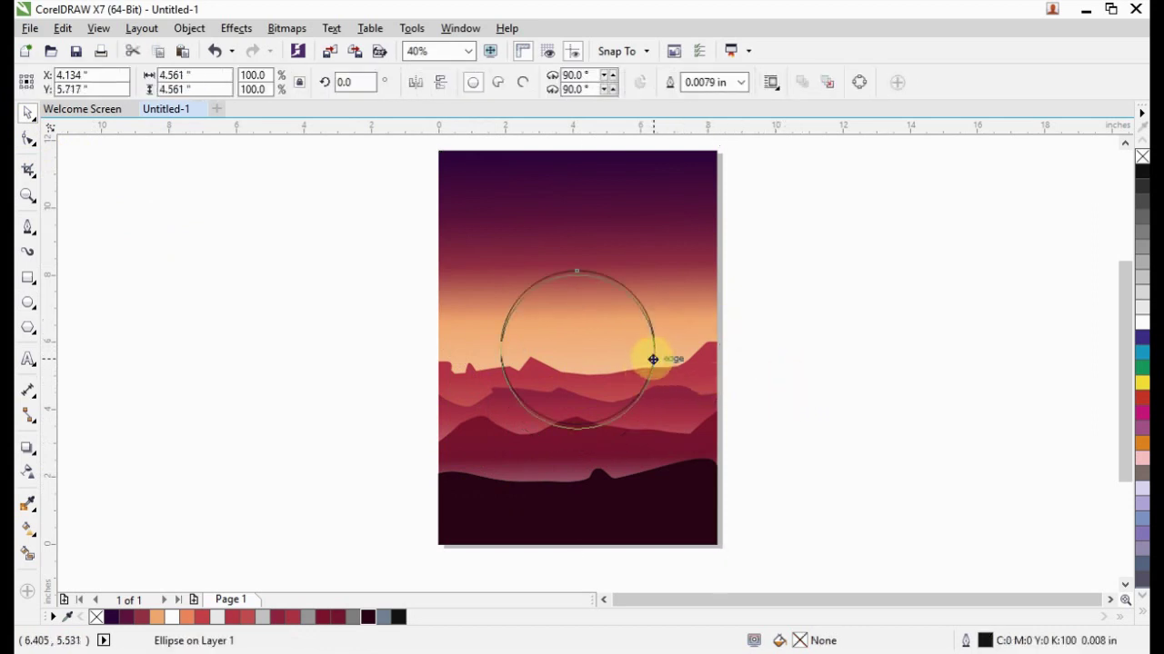
pyautogui.moveTo(652, 359); pyautogui.dragTo(652, 354)
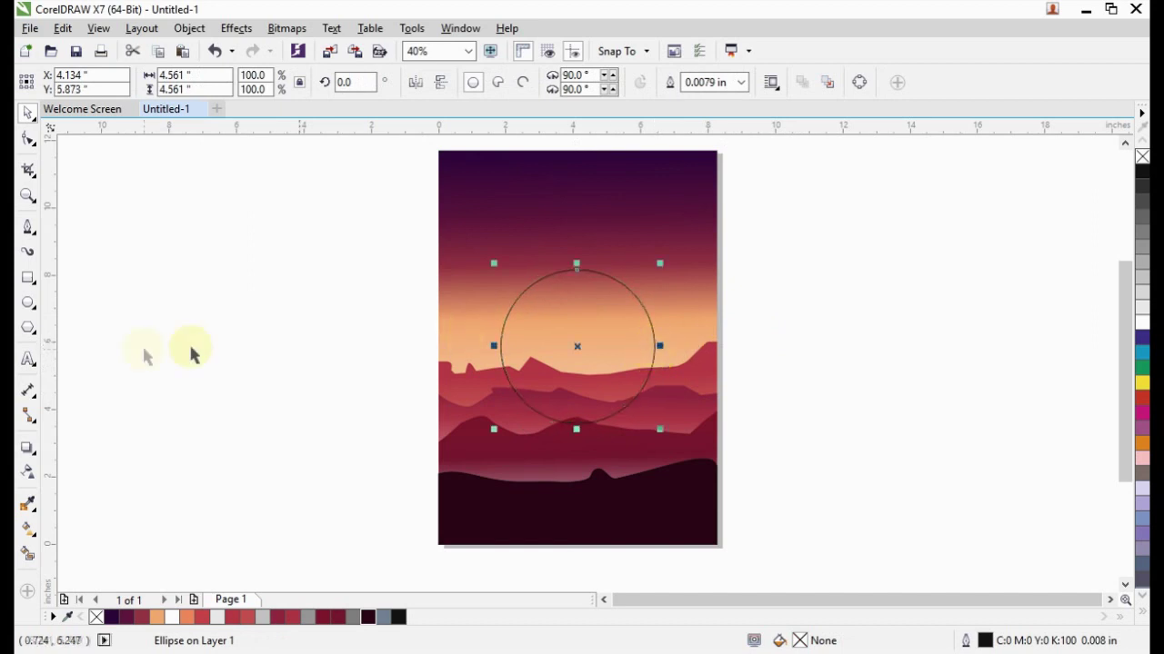
pyautogui.click(273, 446)
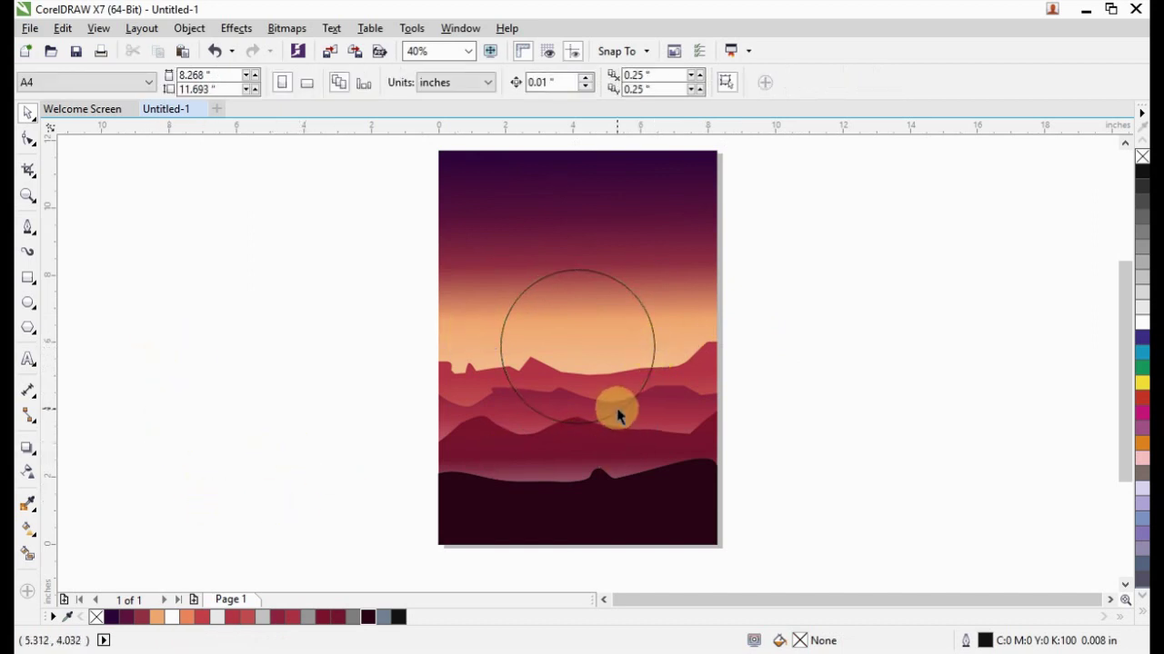
pyautogui.click(619, 421)
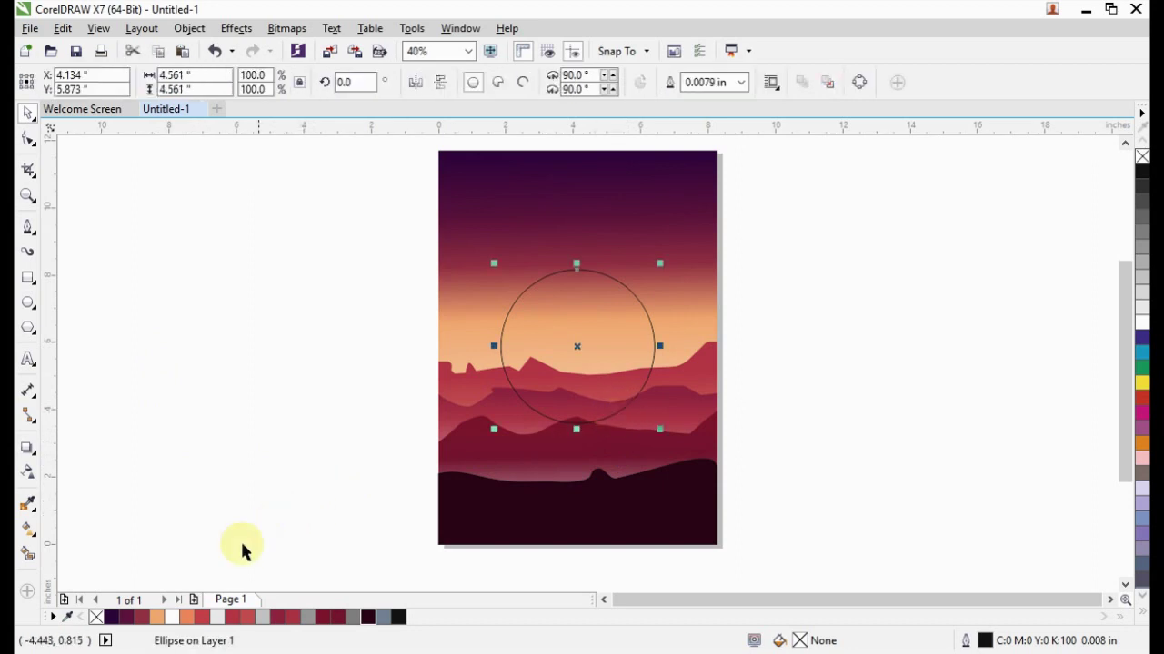
pyautogui.click(205, 620)
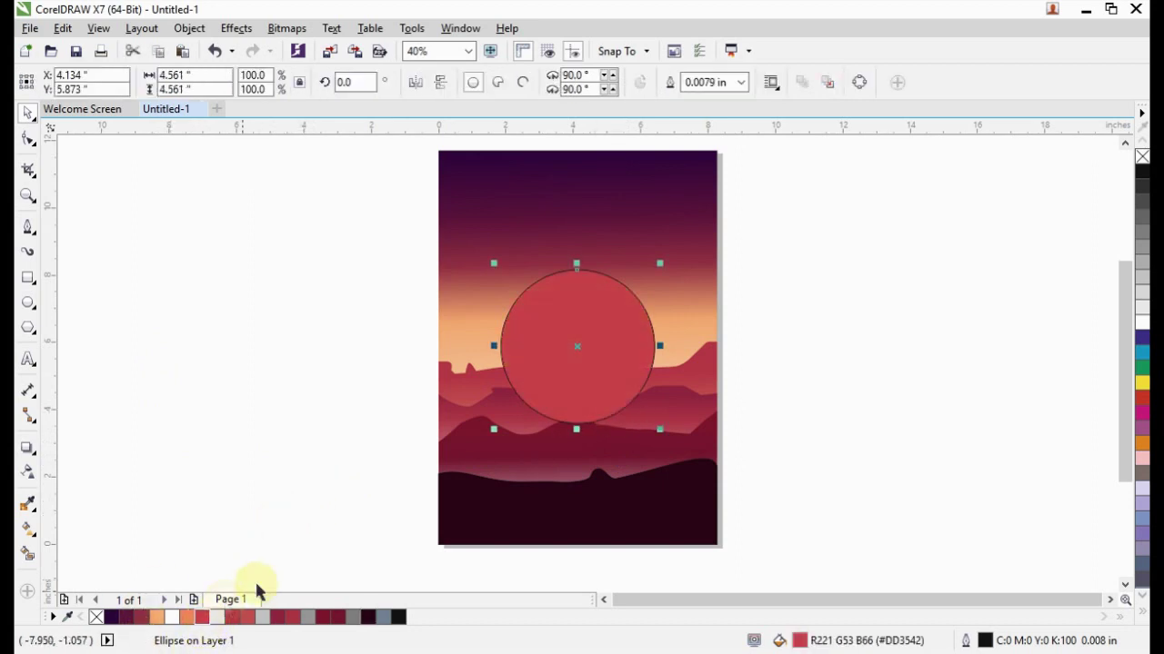
# - Give the sun a radial fountain fill, orange at the centre and red at the rim
pyautogui.click(36, 541)
pyautogui.click(93, 528)
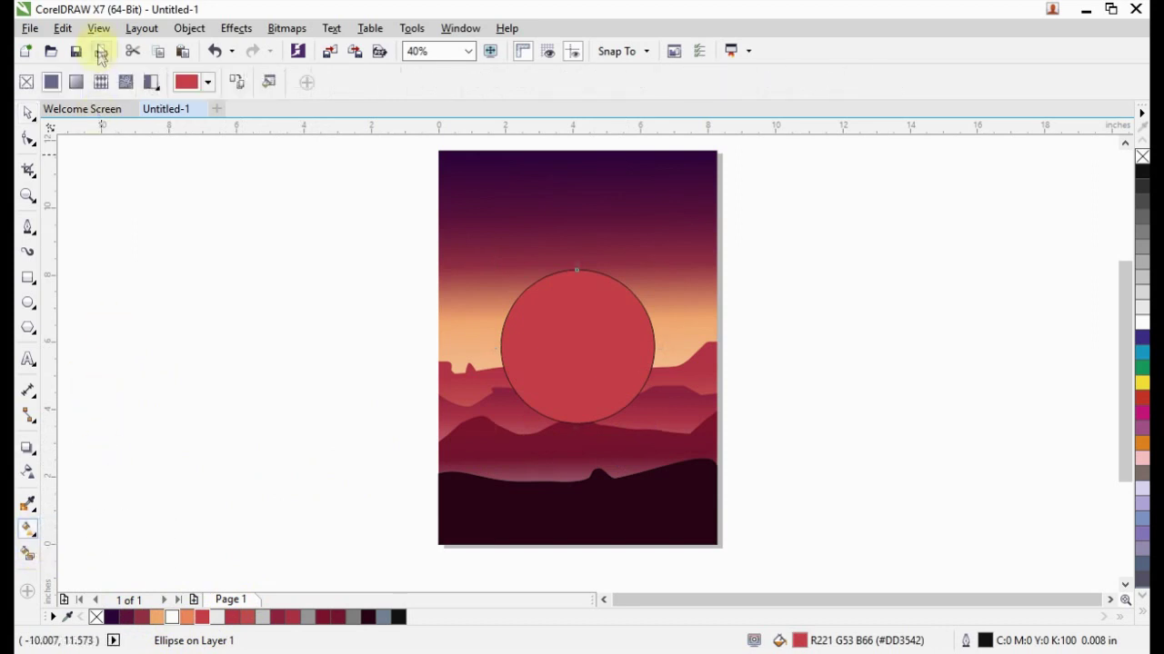
pyautogui.click(76, 83)
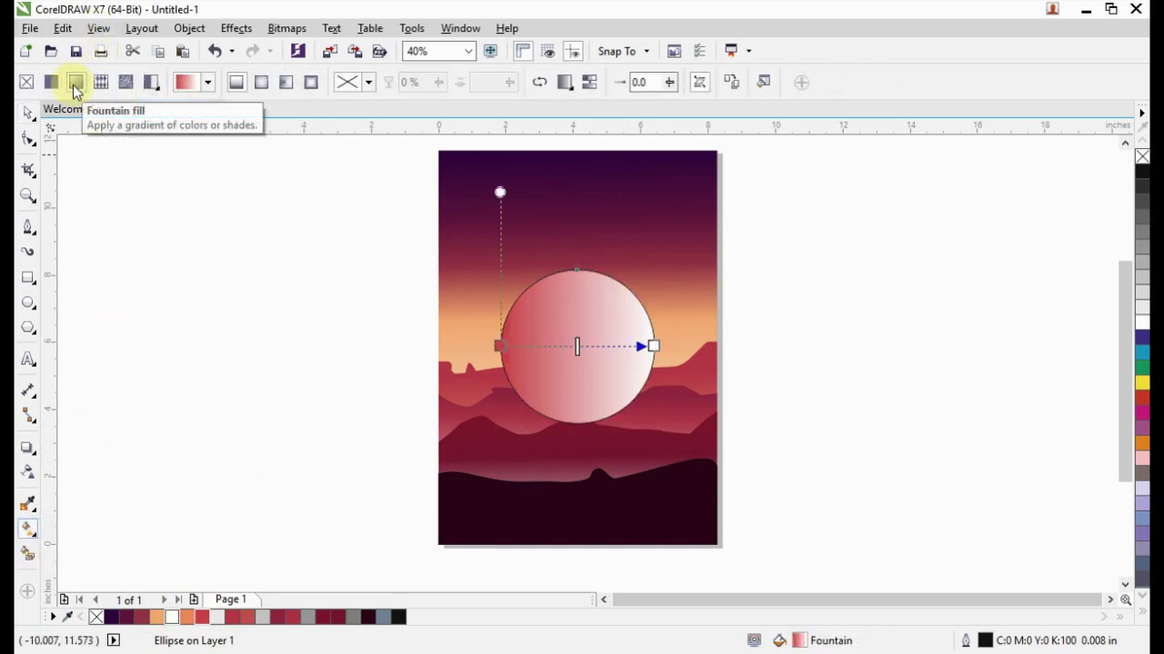
pyautogui.click(262, 83)
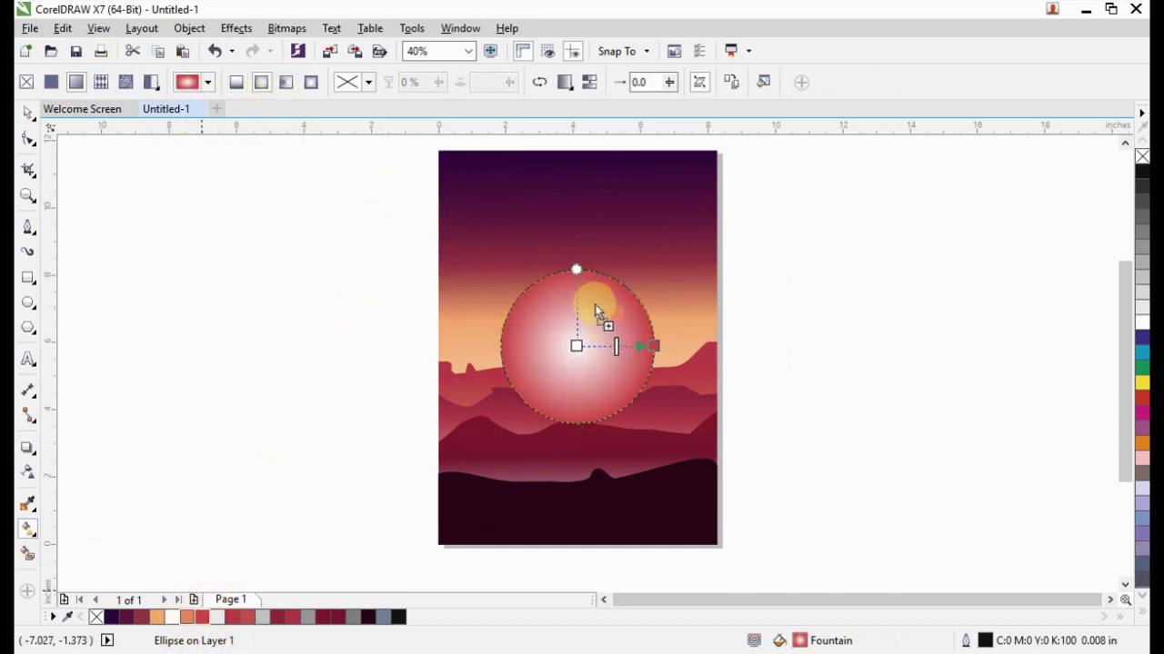
pyautogui.moveTo(582, 273); pyautogui.dragTo(577, 268)
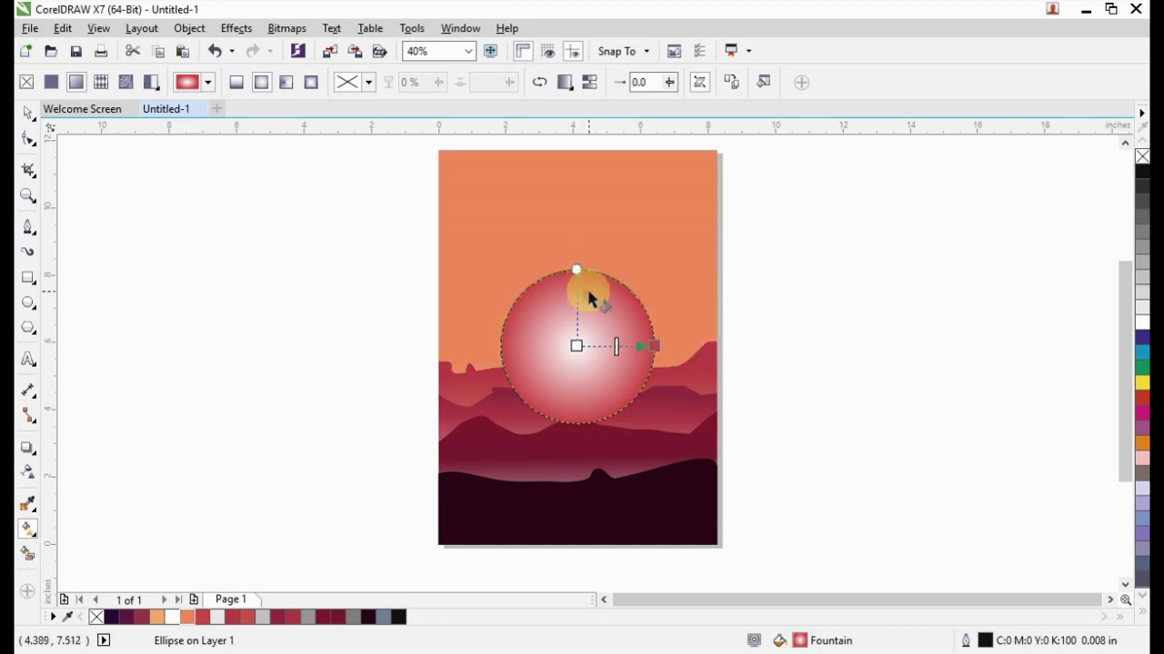
pyautogui.hotkey('ctrl', 'z')
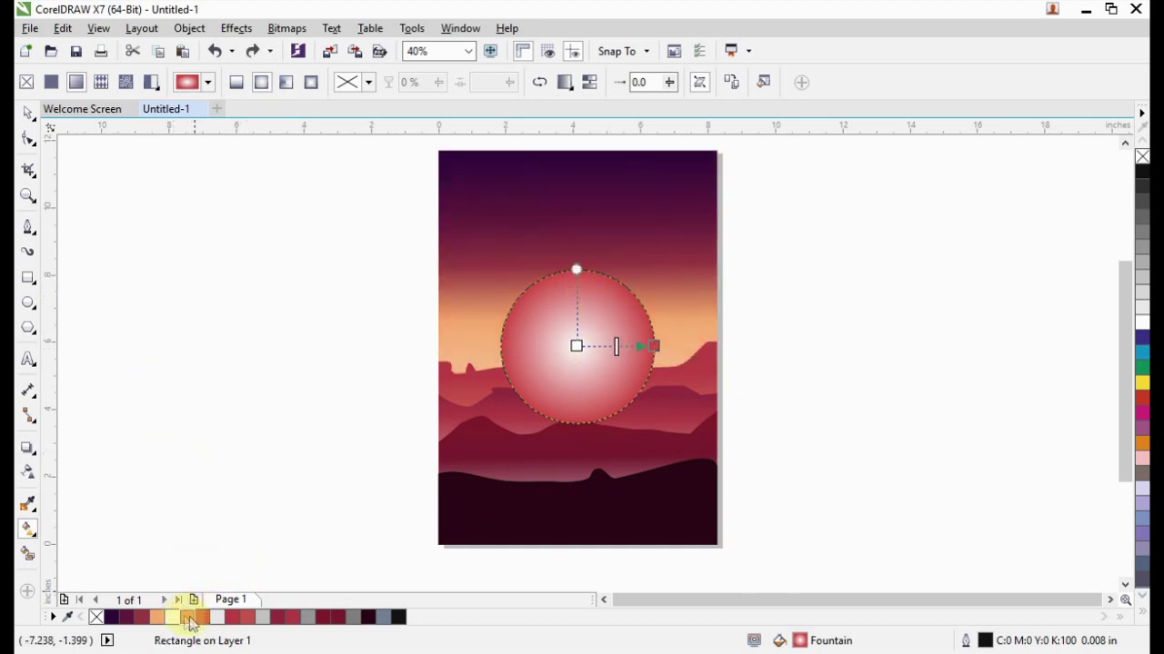
pyautogui.moveTo(191, 624); pyautogui.dragTo(653, 346)
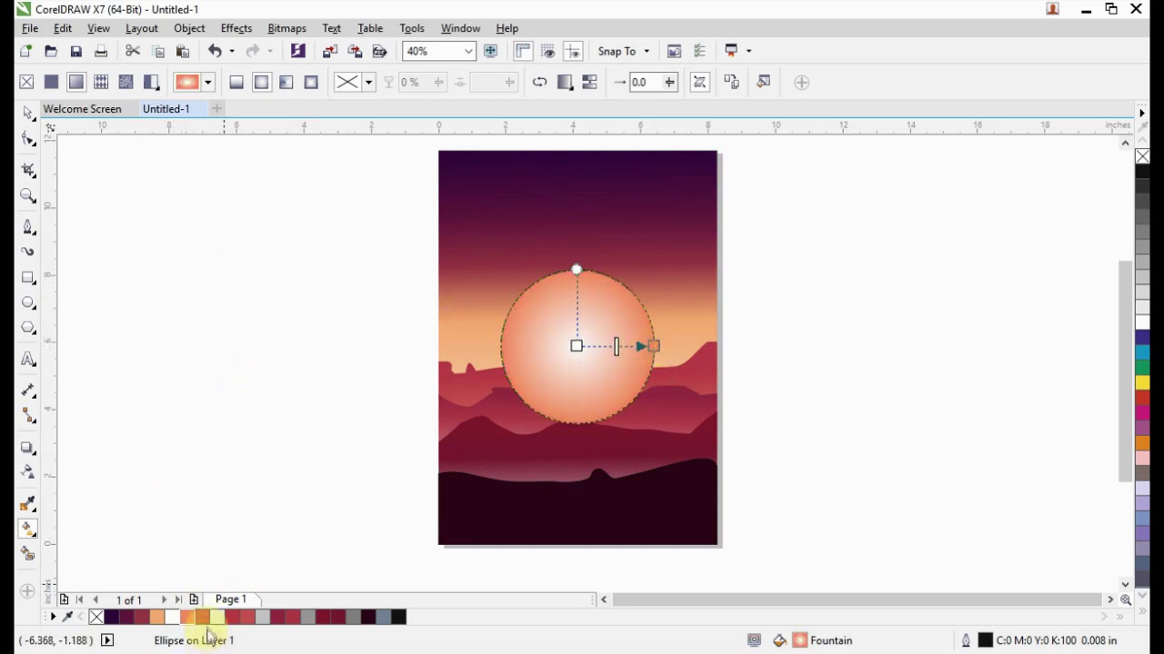
pyautogui.moveTo(289, 574); pyautogui.dragTo(576, 351)
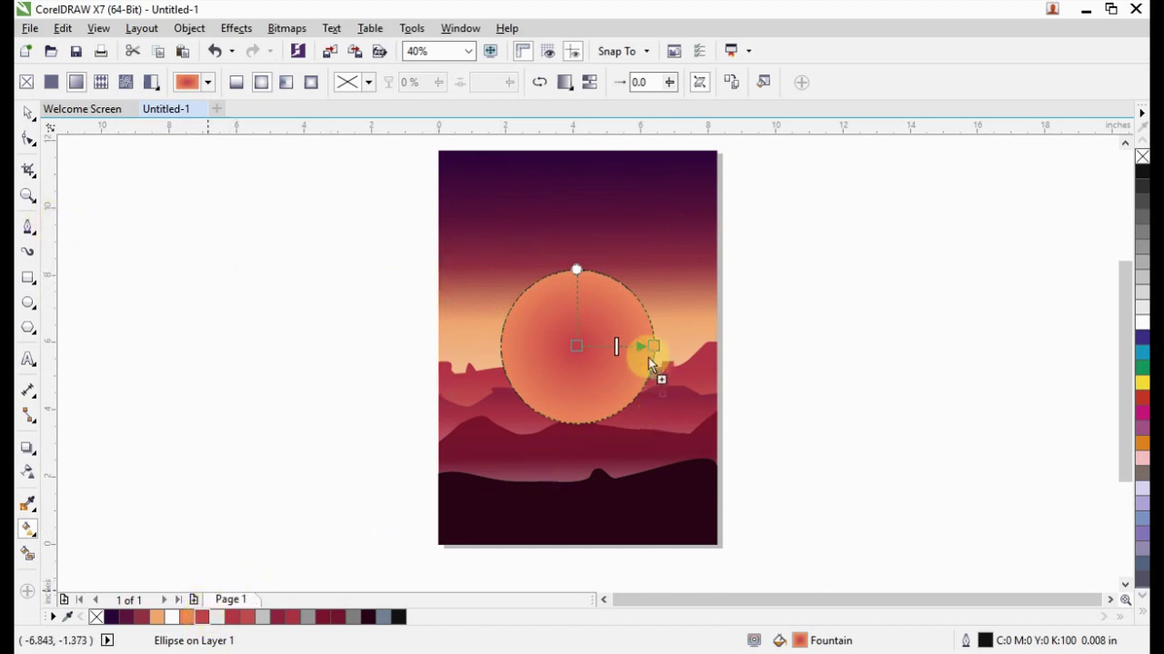
pyautogui.moveTo(651, 346); pyautogui.dragTo(652, 346)
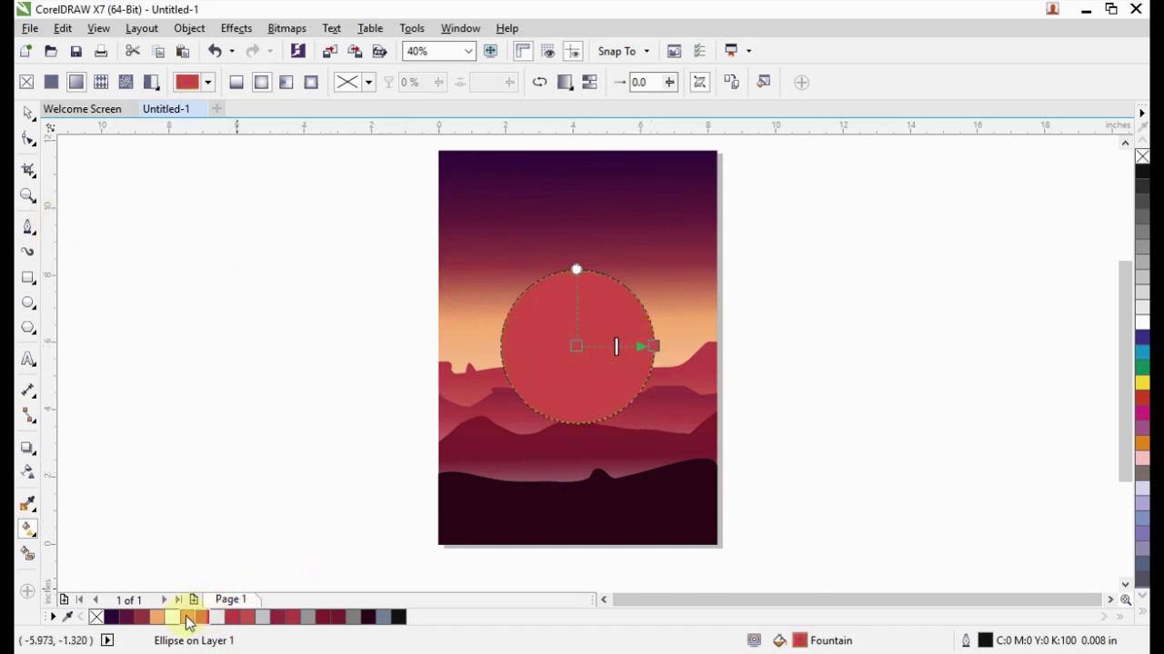
pyautogui.moveTo(187, 617)
pyautogui.mouseDown()
pyautogui.moveTo(644, 380)
pyautogui.moveTo(578, 354)
pyautogui.mouseUp()
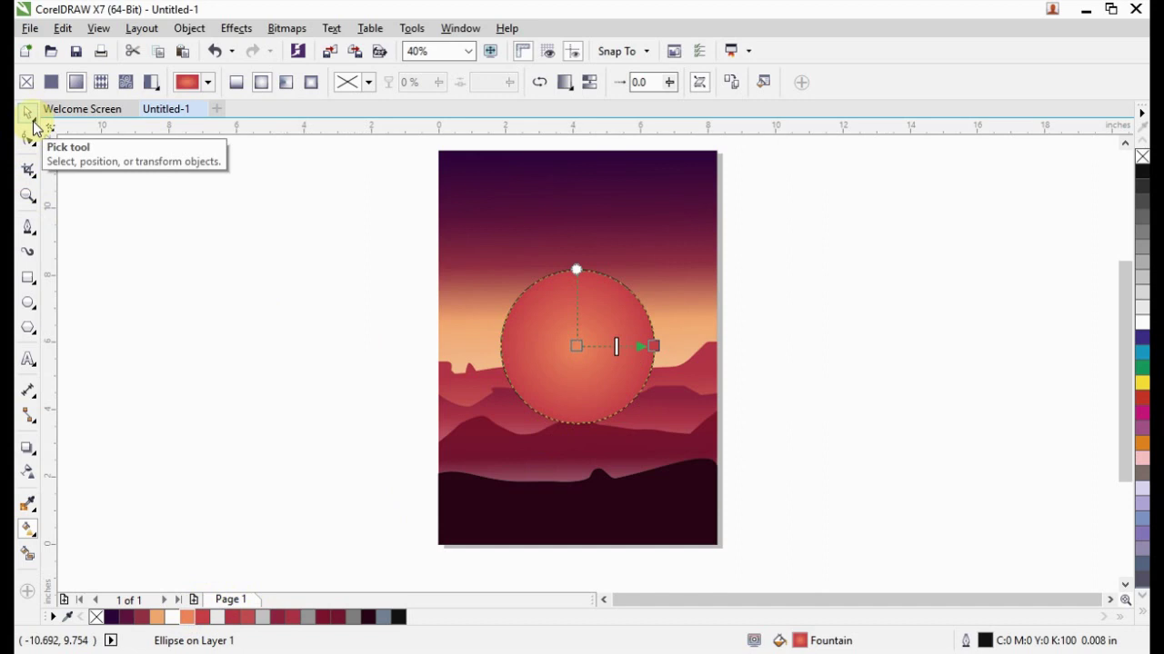
pyautogui.click(27, 114)
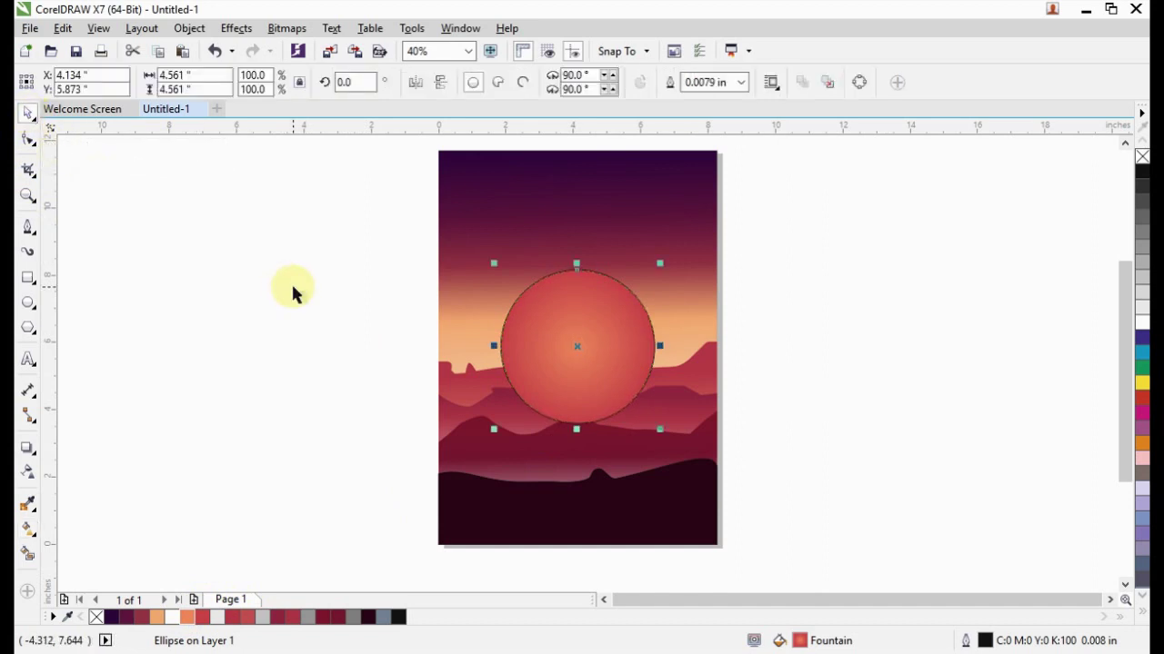
# - Remove the sun's outline and send it two layers back behind the hills
pyautogui.click(424, 371)
pyautogui.click(599, 393)
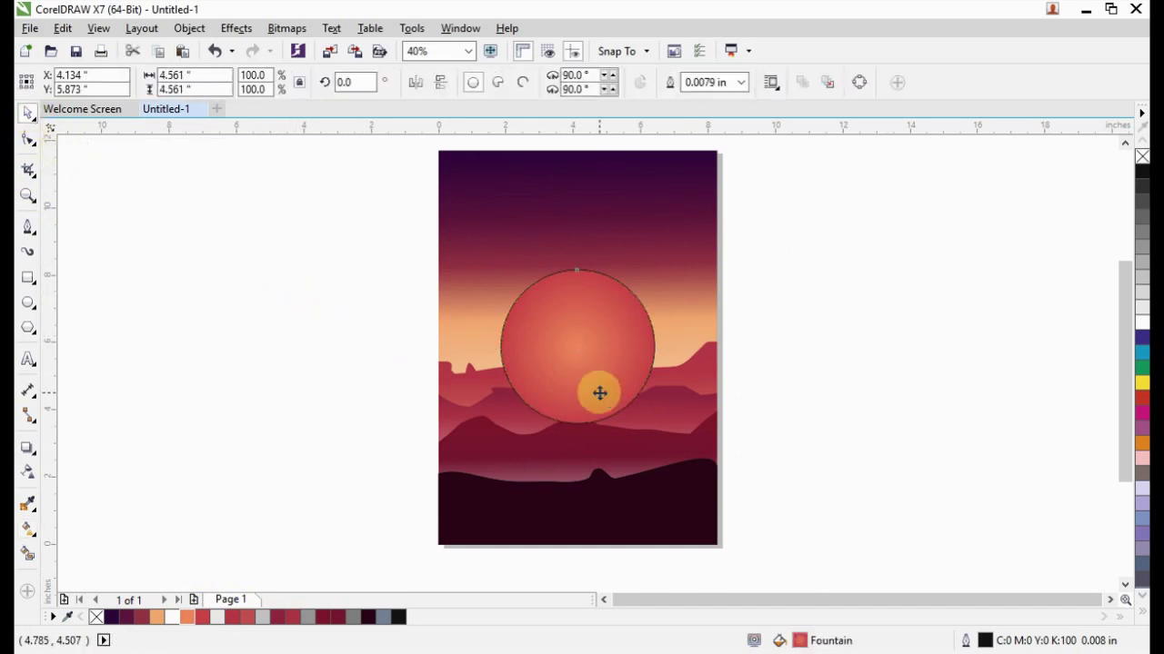
pyautogui.rightClick(1141, 157)
pyautogui.click(564, 350)
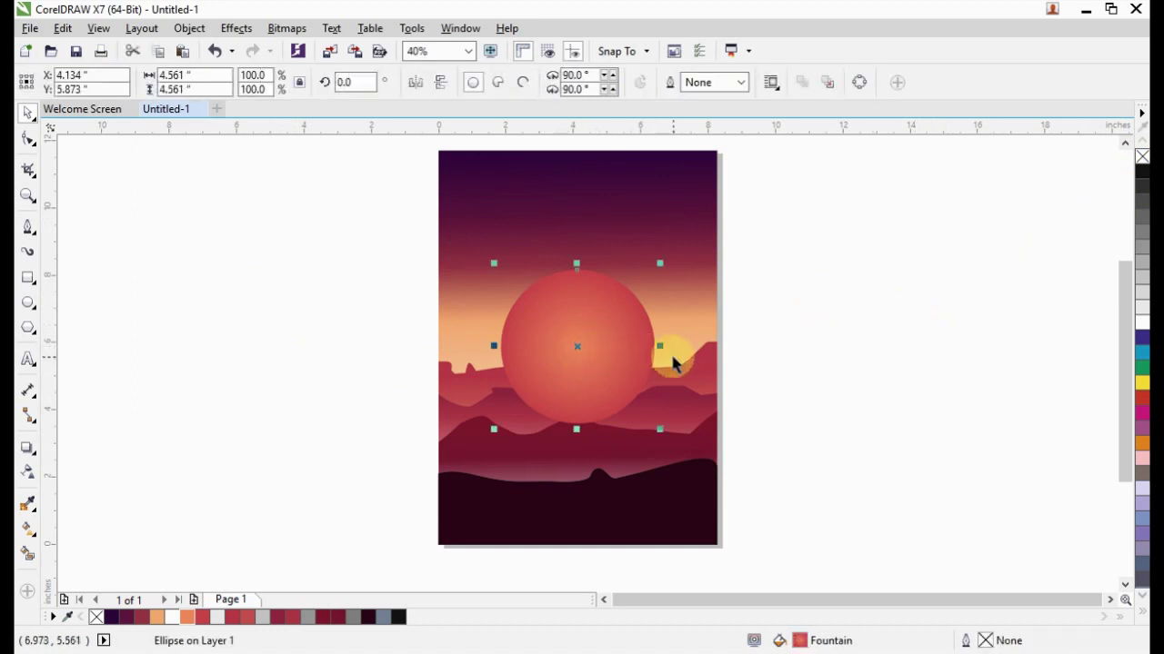
pyautogui.hotkey('ctrl', 'pagedown')
pyautogui.hotkey('ctrl', 'pagedown')
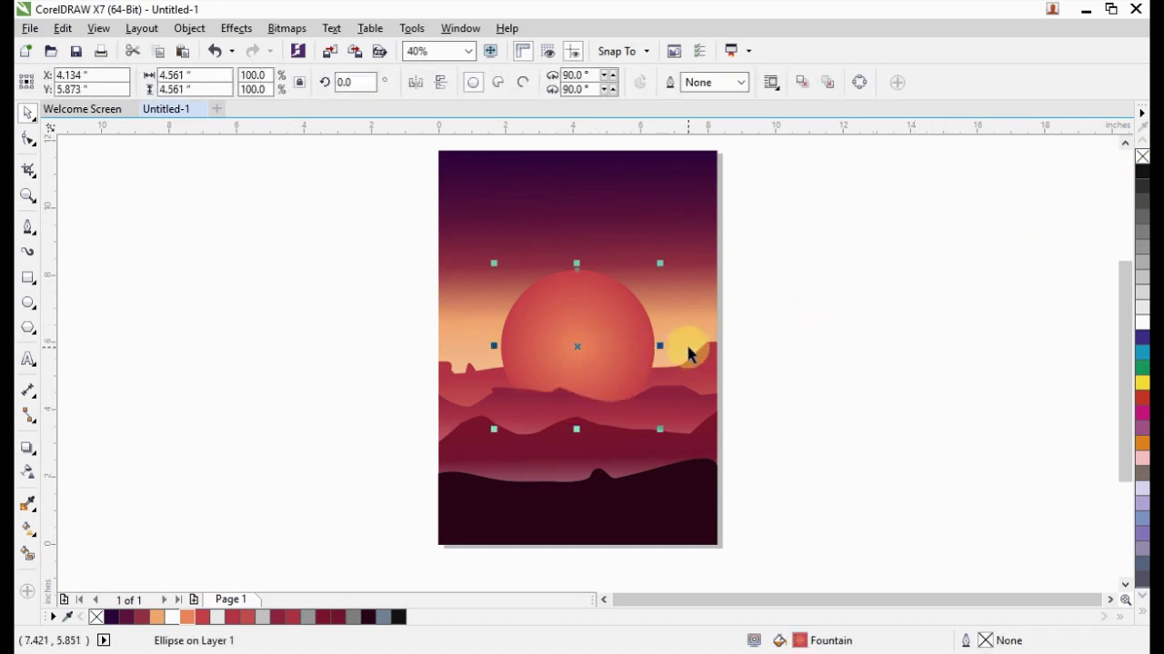
pyautogui.hotkey('ctrl', 'pagedown')
pyautogui.click(800, 423)
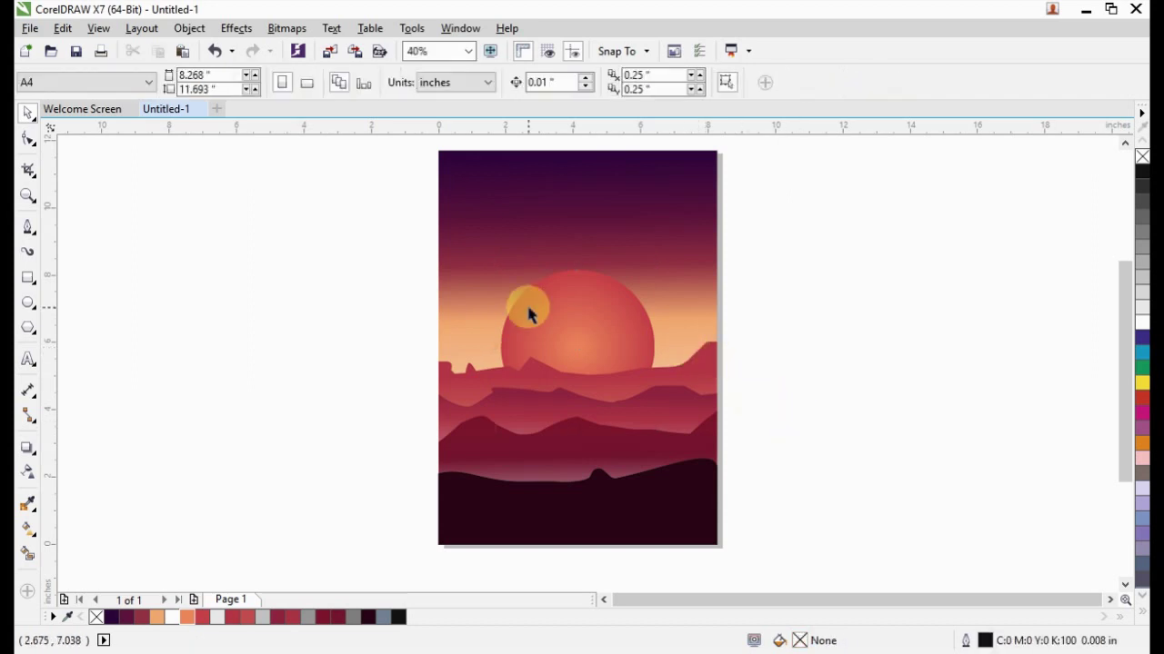
pyautogui.click(533, 306)
# - Apply the Small Glow drop-shadow preset to the sun
pyautogui.click(41, 460)
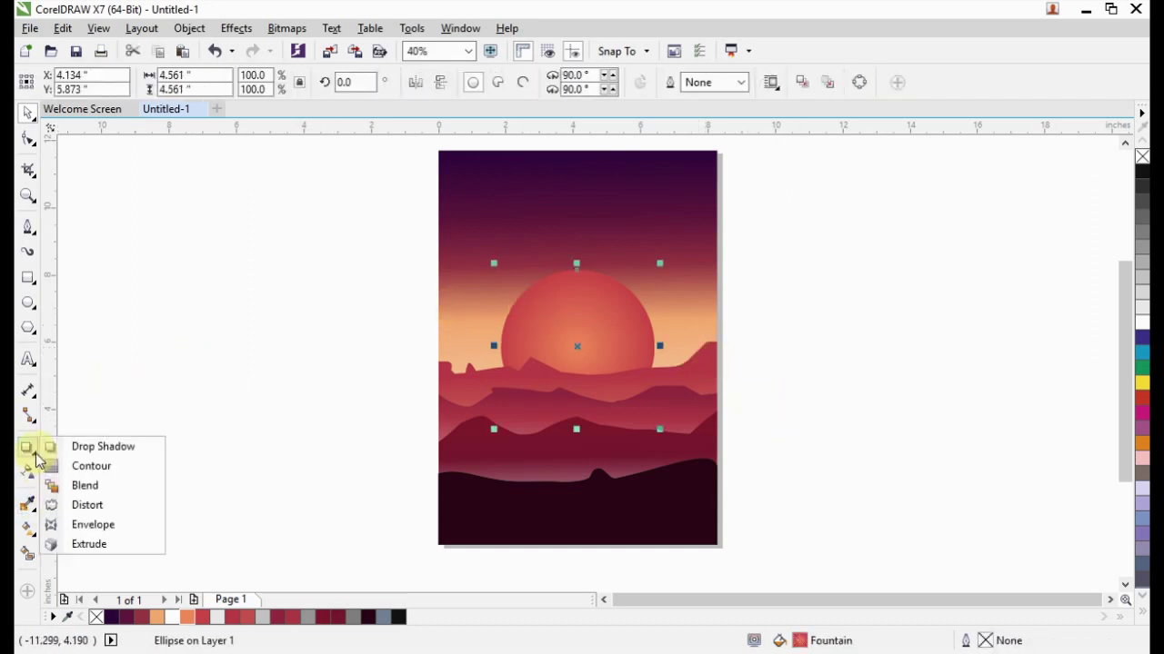
pyautogui.click(86, 446)
pyautogui.click(71, 82)
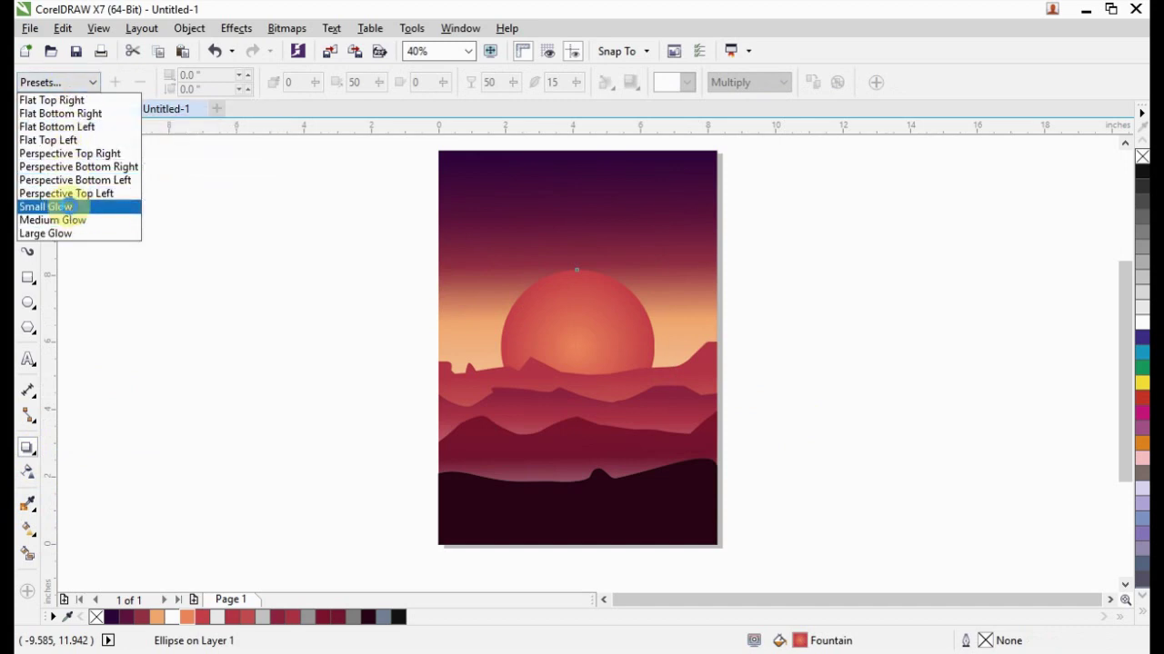
pyautogui.click(71, 207)
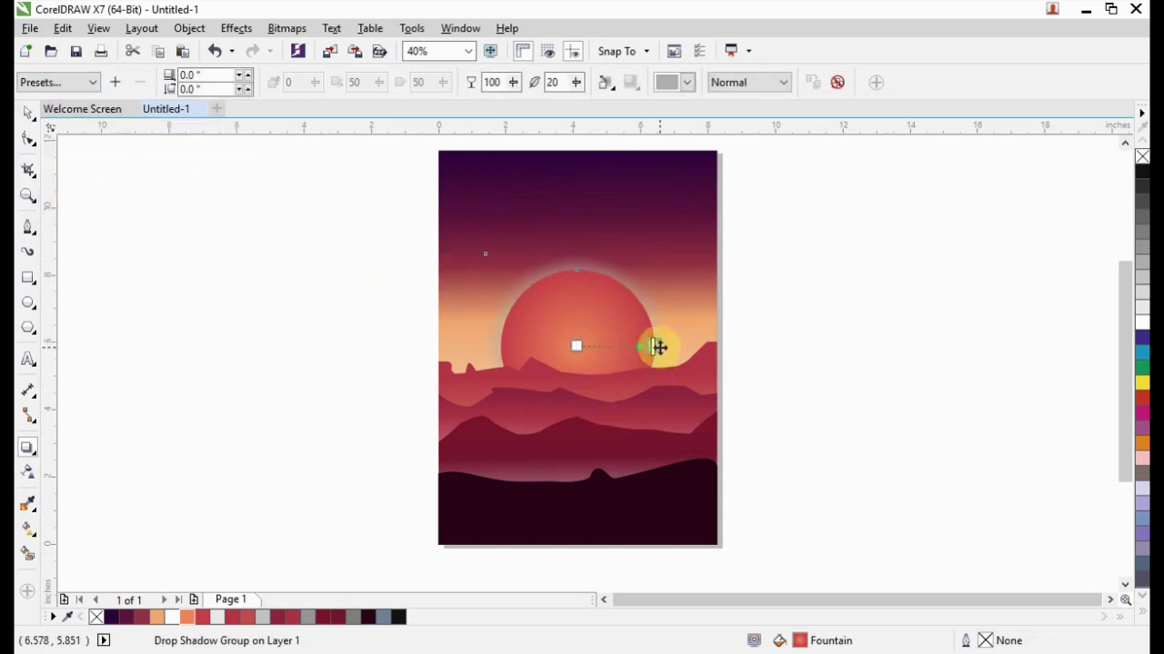
pyautogui.moveTo(659, 347); pyautogui.dragTo(670, 346)
pyautogui.hotkey('ctrl', 'z')
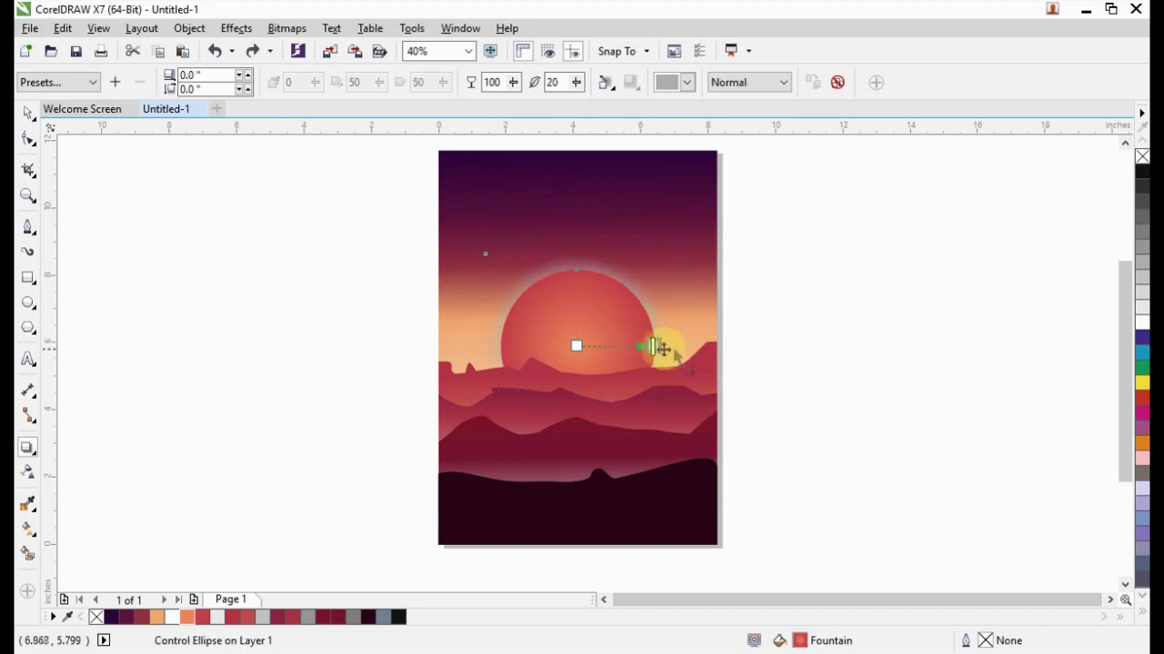
# - Try yellow and a sky-sampled orange as the glow colour
pyautogui.click(687, 82)
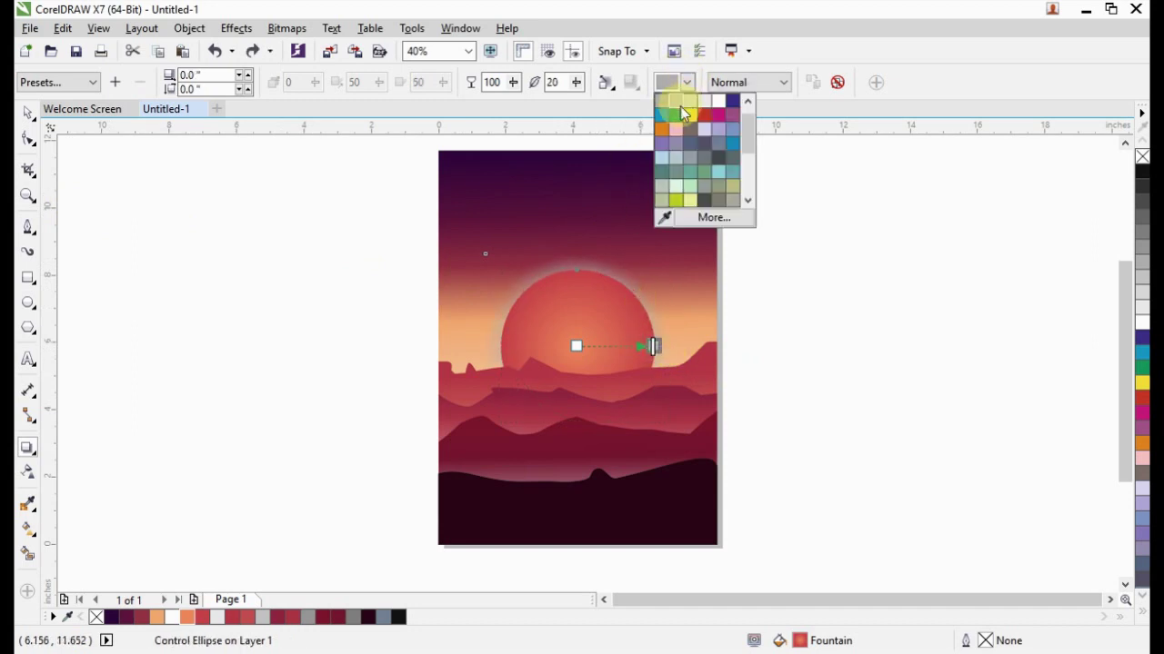
pyautogui.click(687, 112)
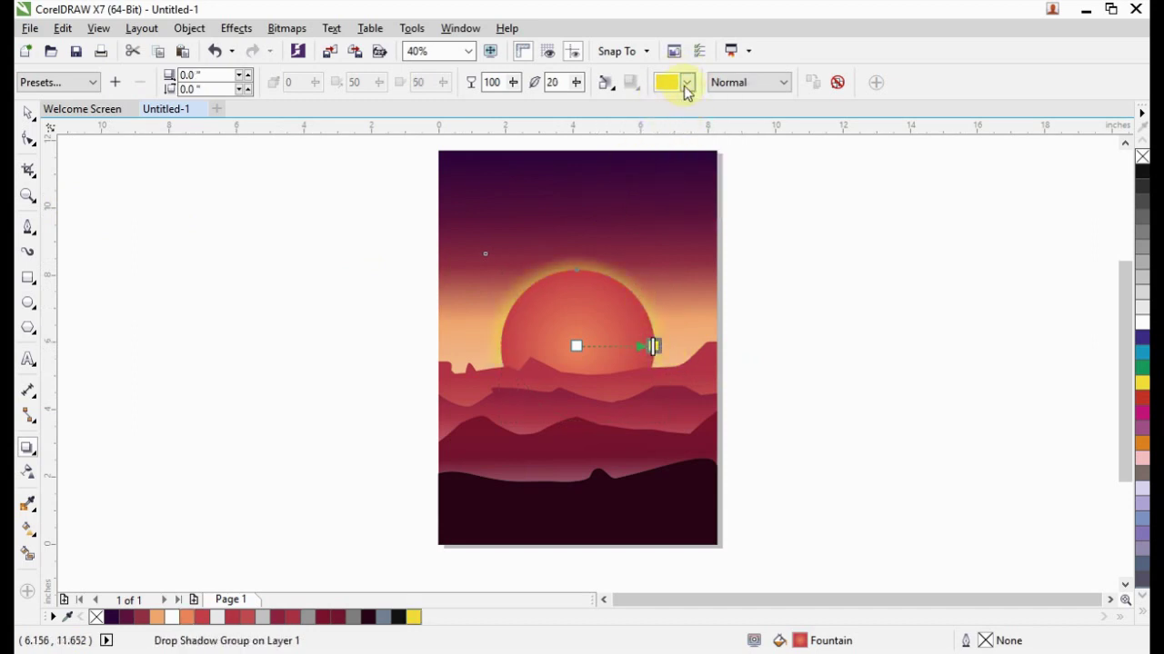
pyautogui.click(688, 84)
pyautogui.click(664, 218)
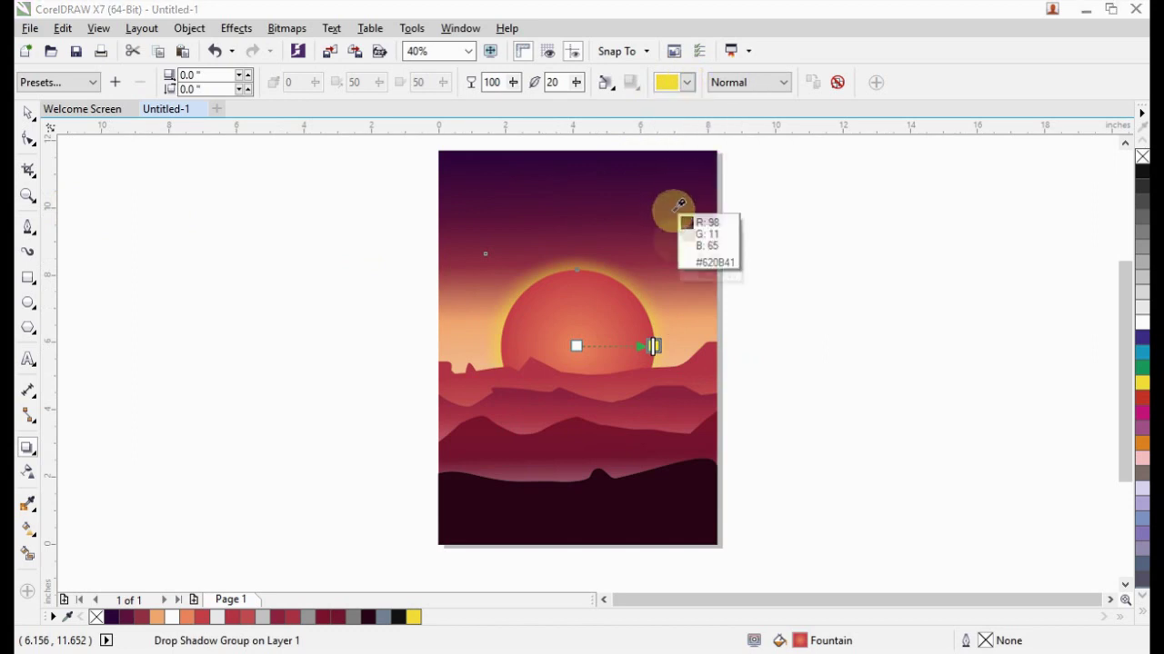
pyautogui.click(677, 293)
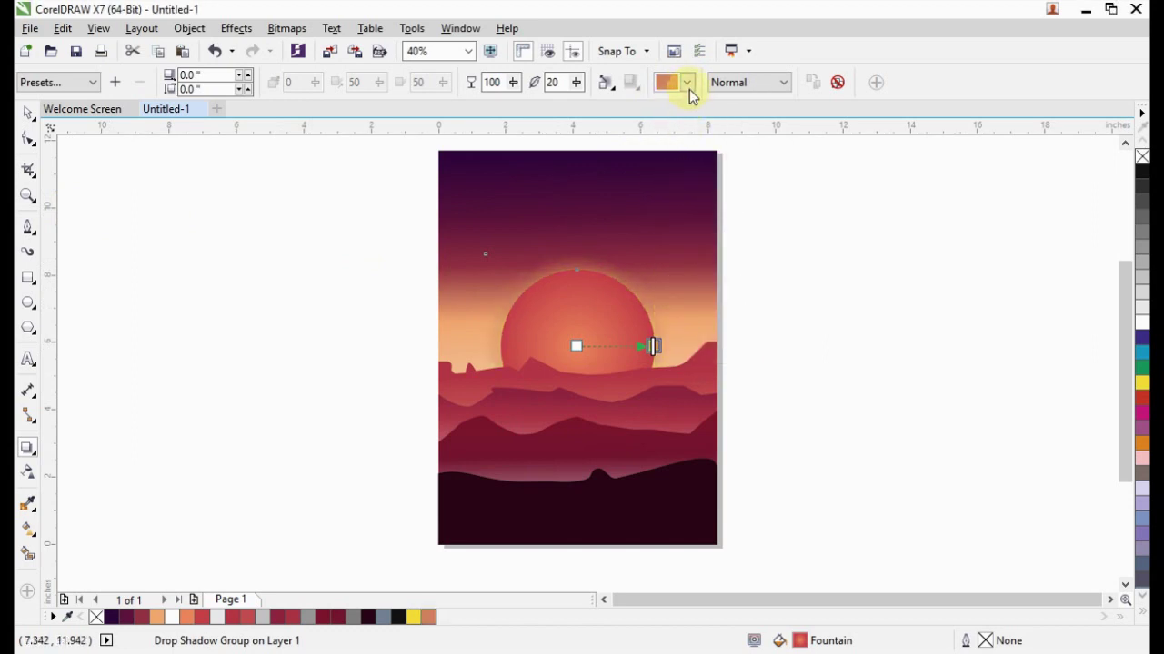
pyautogui.click(688, 83)
pyautogui.click(691, 130)
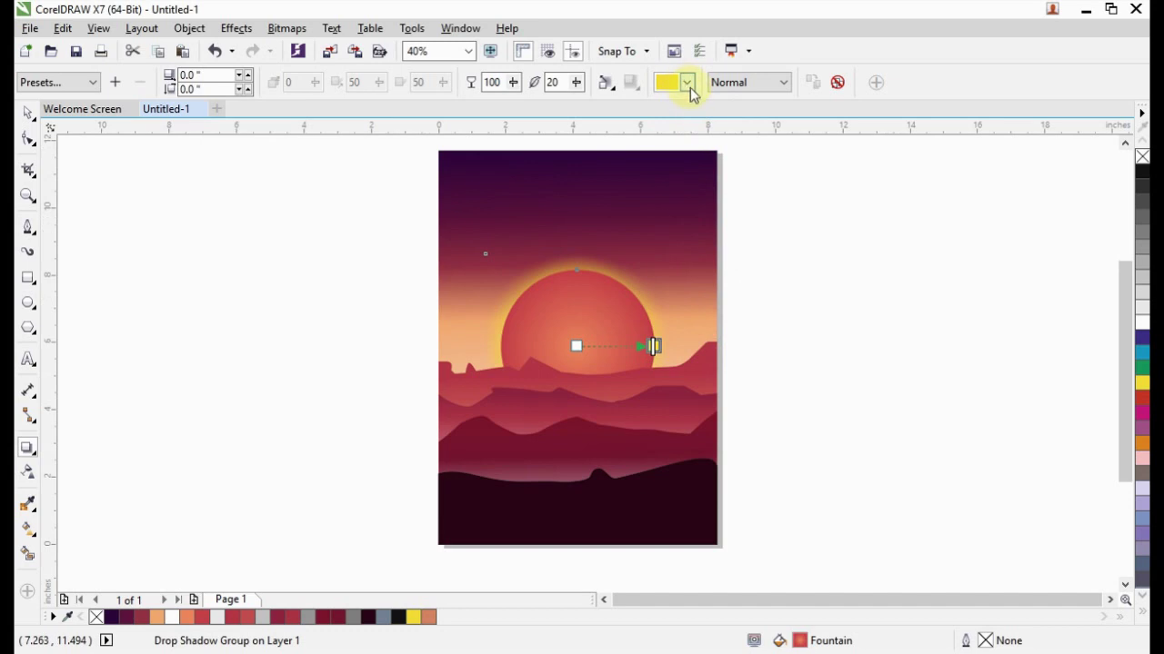
# - Set the glow colour to bright yellow C20 M0 Y98 K0 in the colour picker
pyautogui.click(688, 83)
pyautogui.click(701, 218)
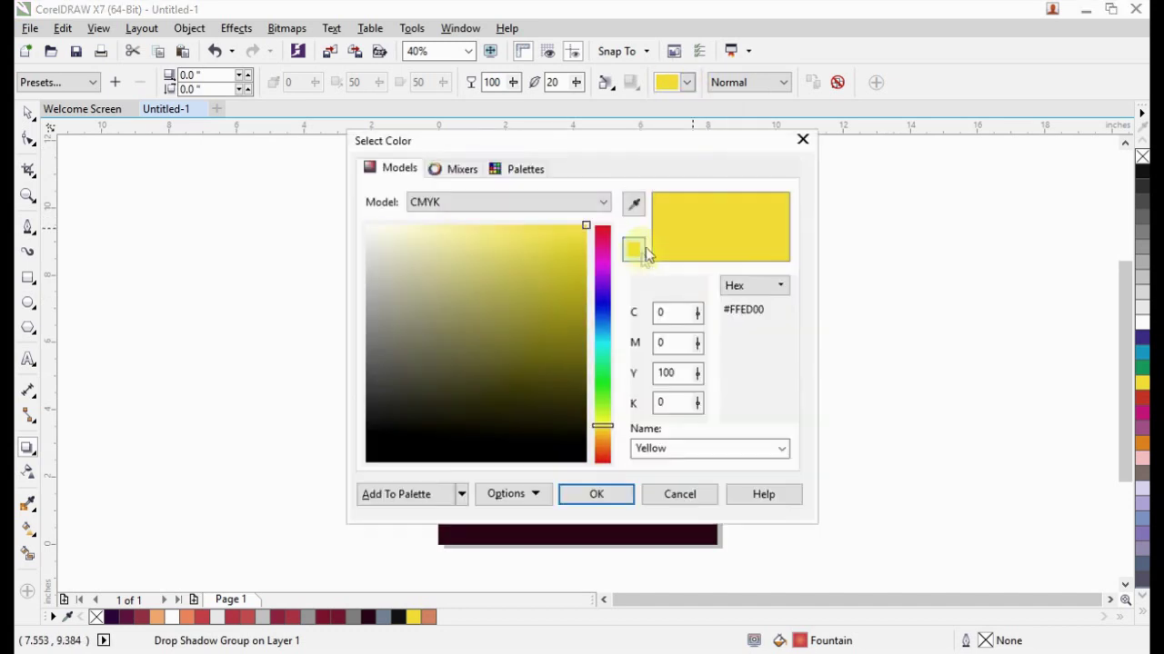
pyautogui.moveTo(545, 143); pyautogui.dragTo(1027, 145)
pyautogui.click(1056, 288)
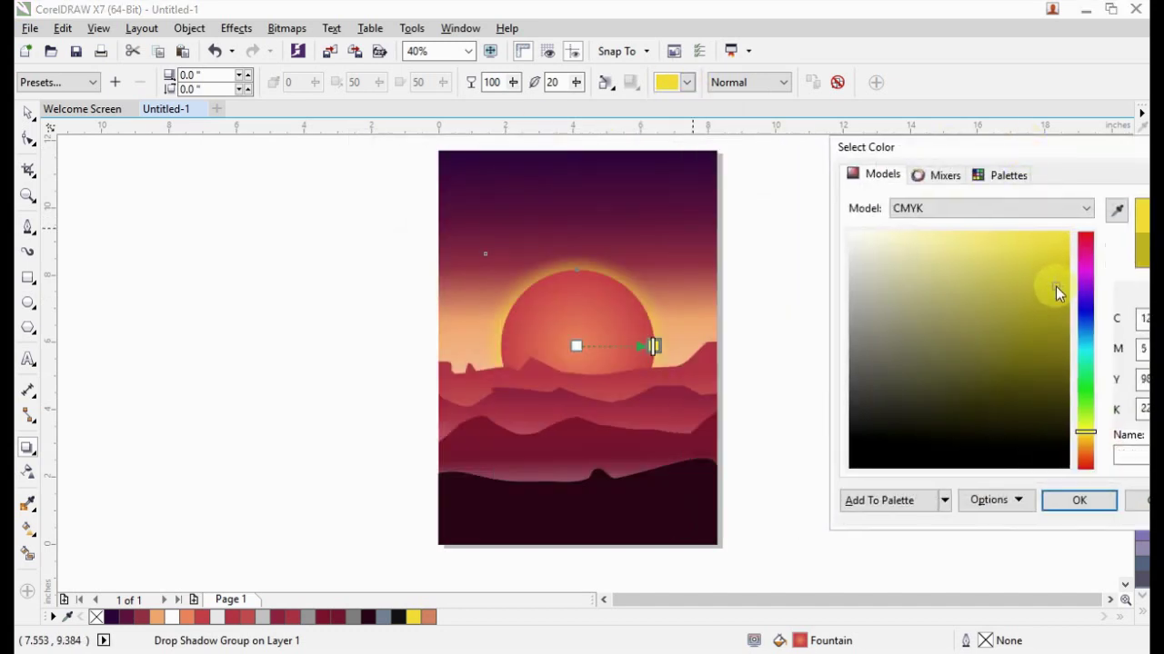
pyautogui.moveTo(1086, 433); pyautogui.dragTo(1085, 437)
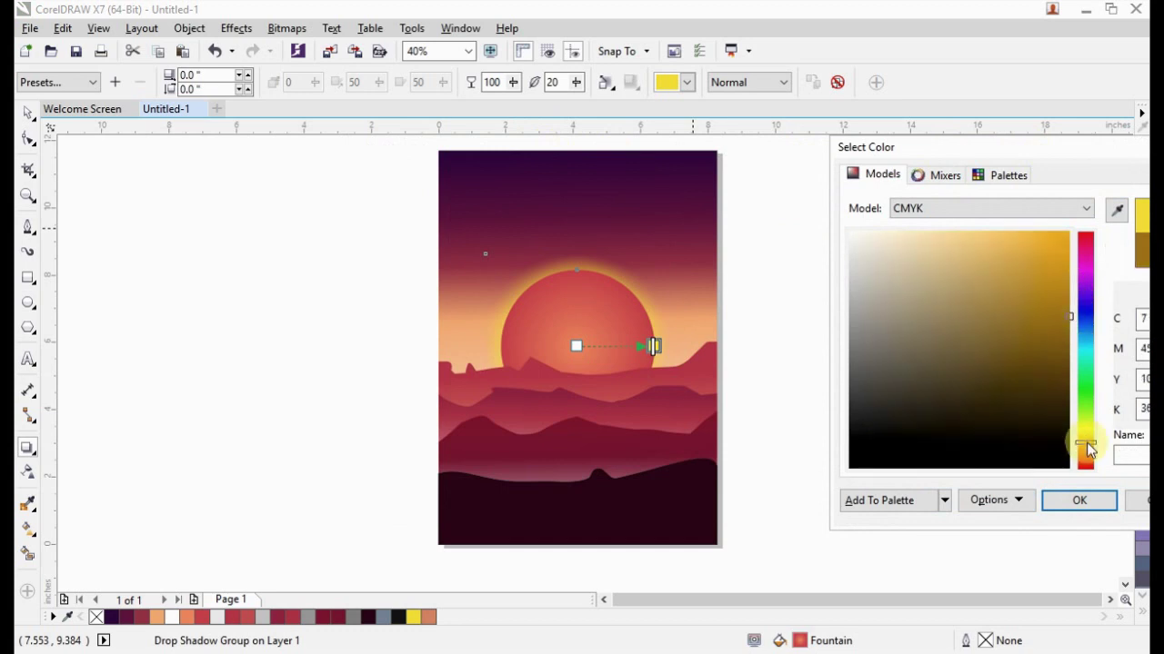
pyautogui.moveTo(1047, 149); pyautogui.dragTo(927, 146)
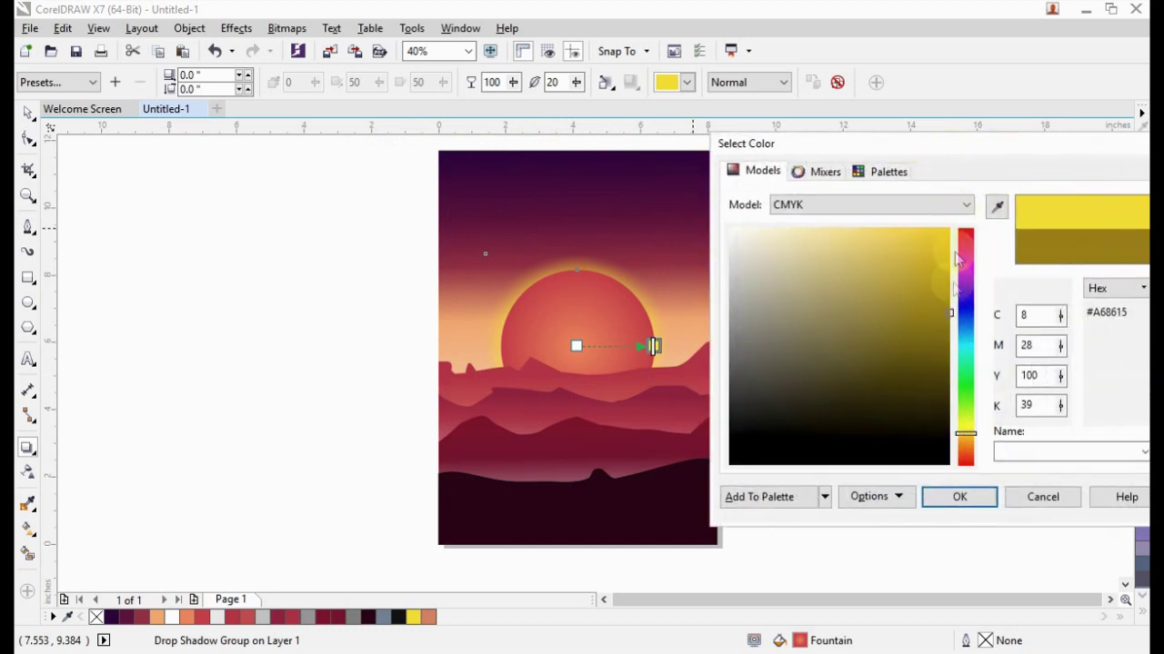
pyautogui.moveTo(965, 414)
pyautogui.mouseDown()
pyautogui.moveTo(968, 443)
pyautogui.moveTo(965, 424)
pyautogui.mouseUp()
pyautogui.moveTo(947, 309); pyautogui.dragTo(944, 254)
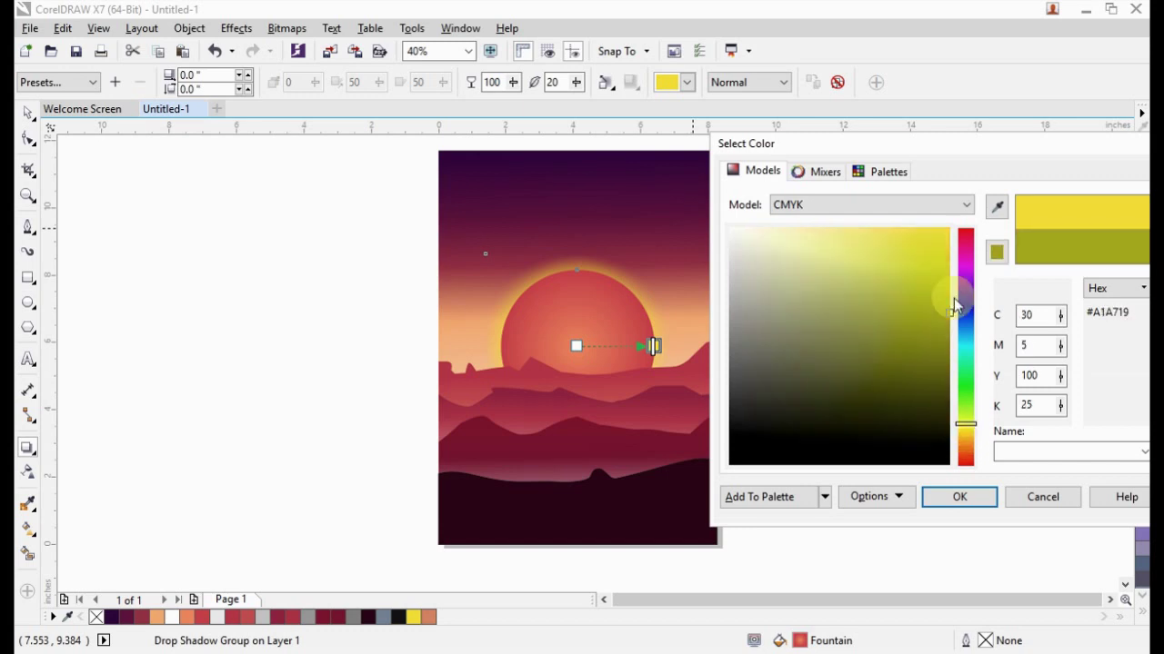
pyautogui.click(963, 502)
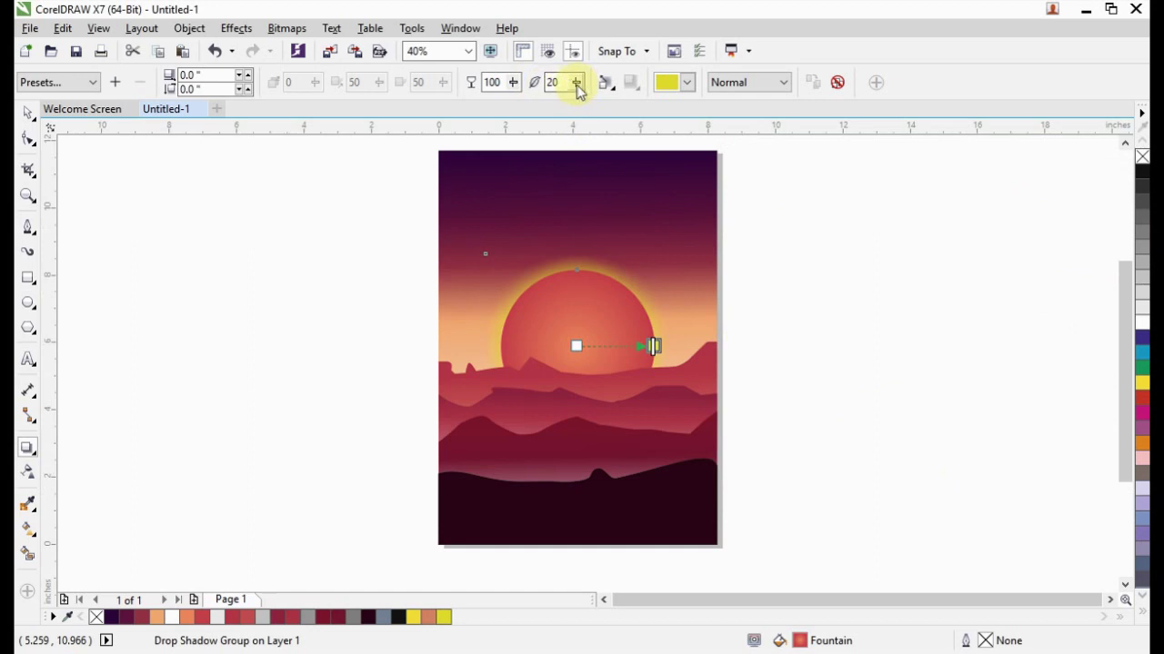
# - Raise the glow's feathering to 60 and try a light orange sampled from the sky
pyautogui.moveTo(577, 83); pyautogui.dragTo(605, 107)
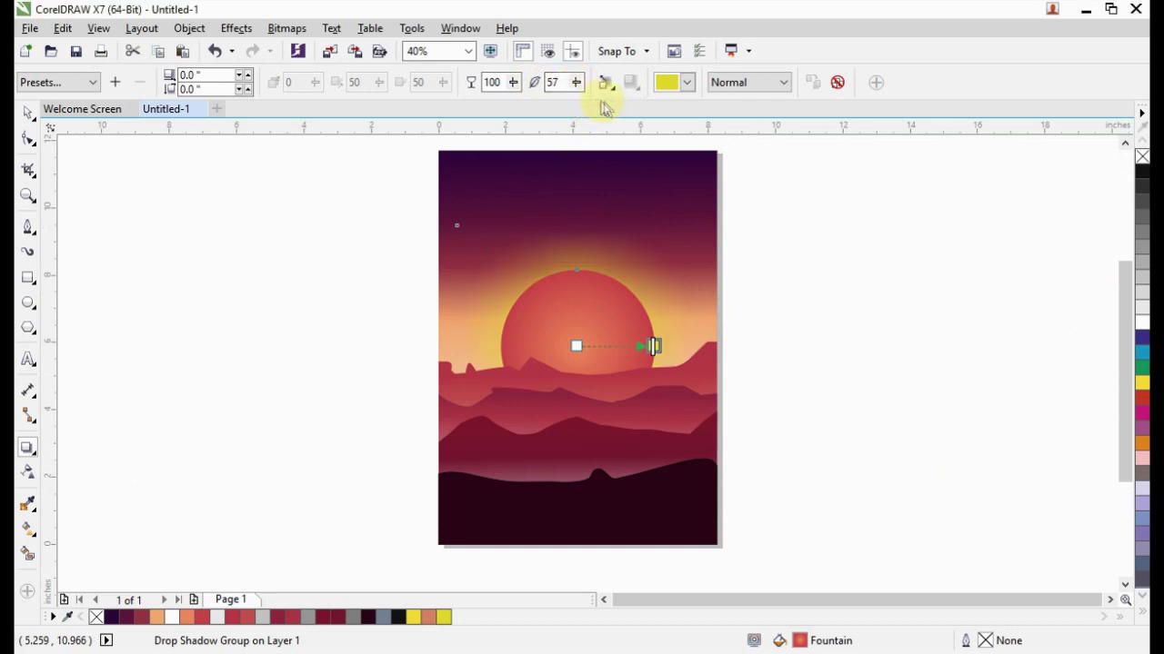
pyautogui.click(578, 83)
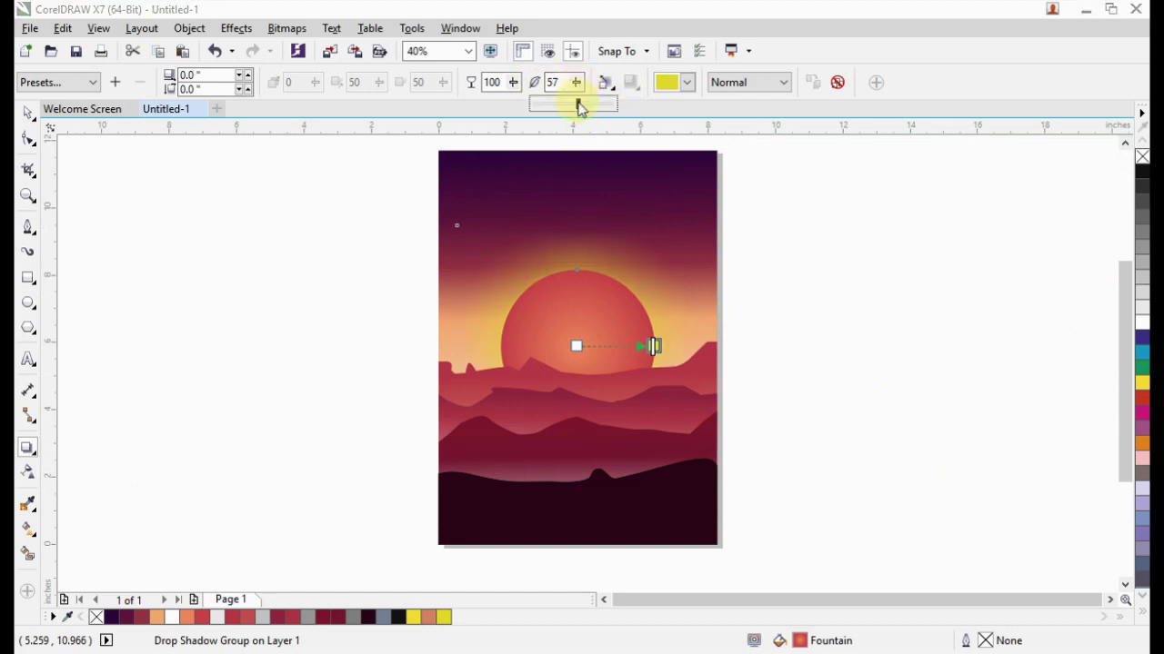
pyautogui.moveTo(586, 109); pyautogui.dragTo(578, 113)
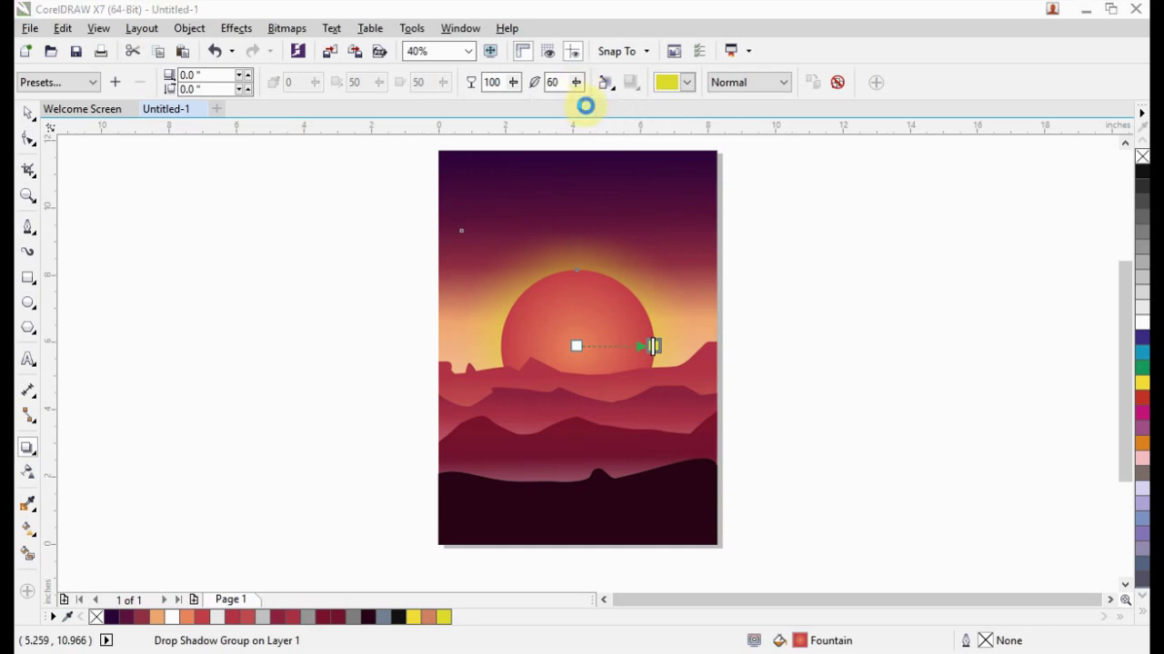
pyautogui.click(687, 83)
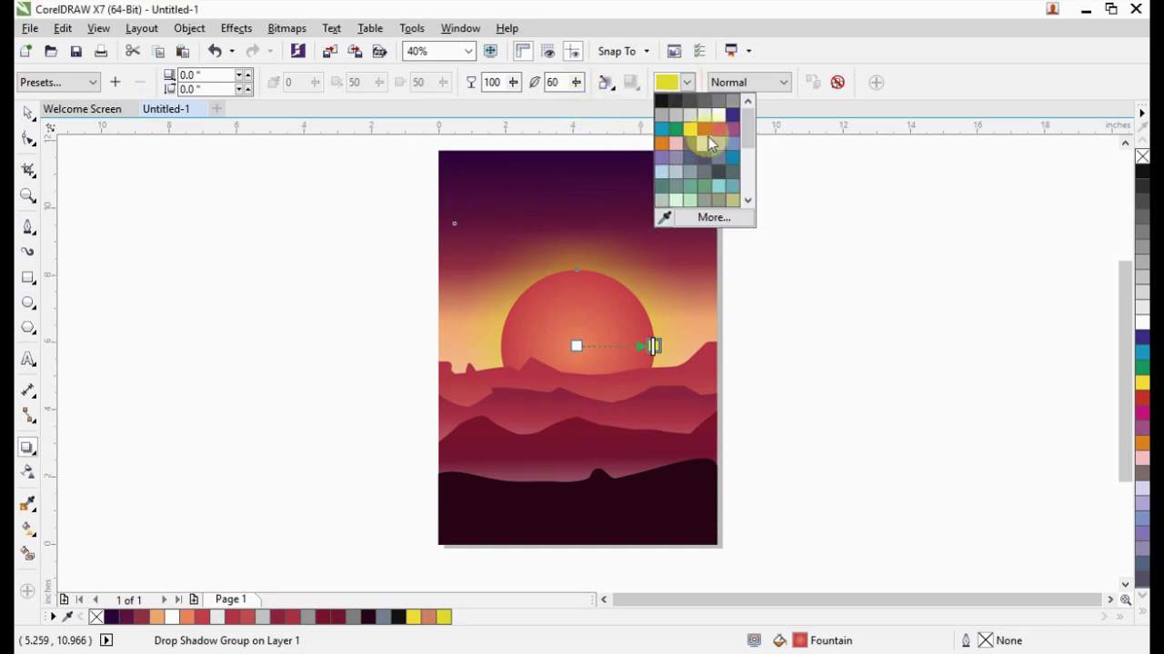
pyautogui.click(688, 219)
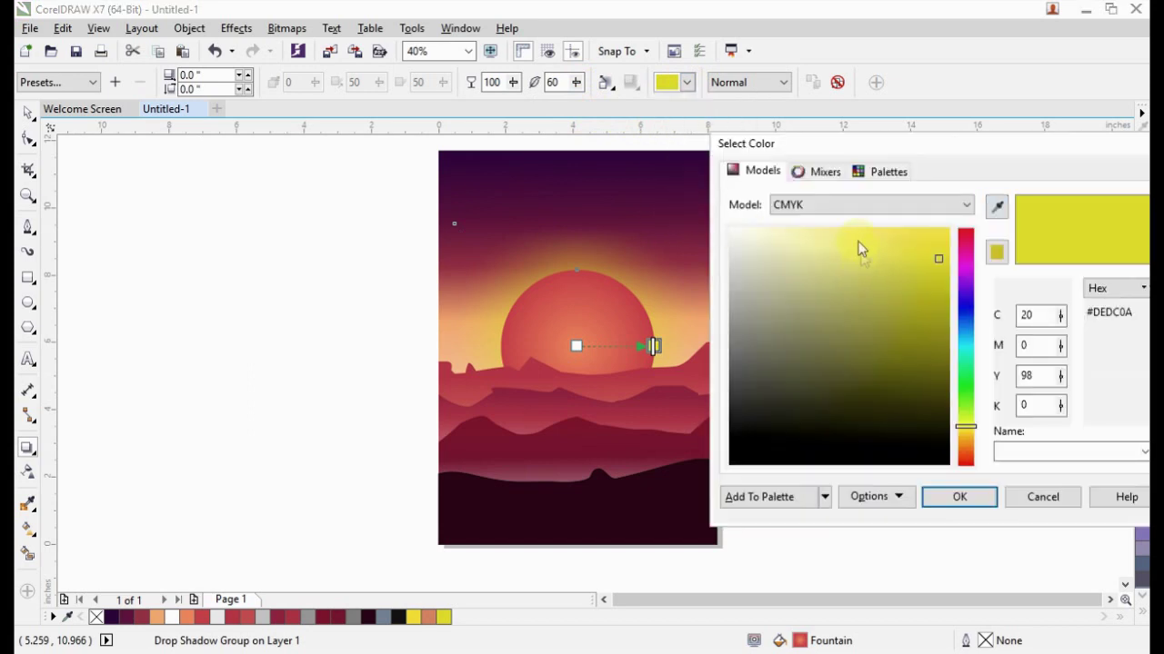
pyautogui.click(1000, 207)
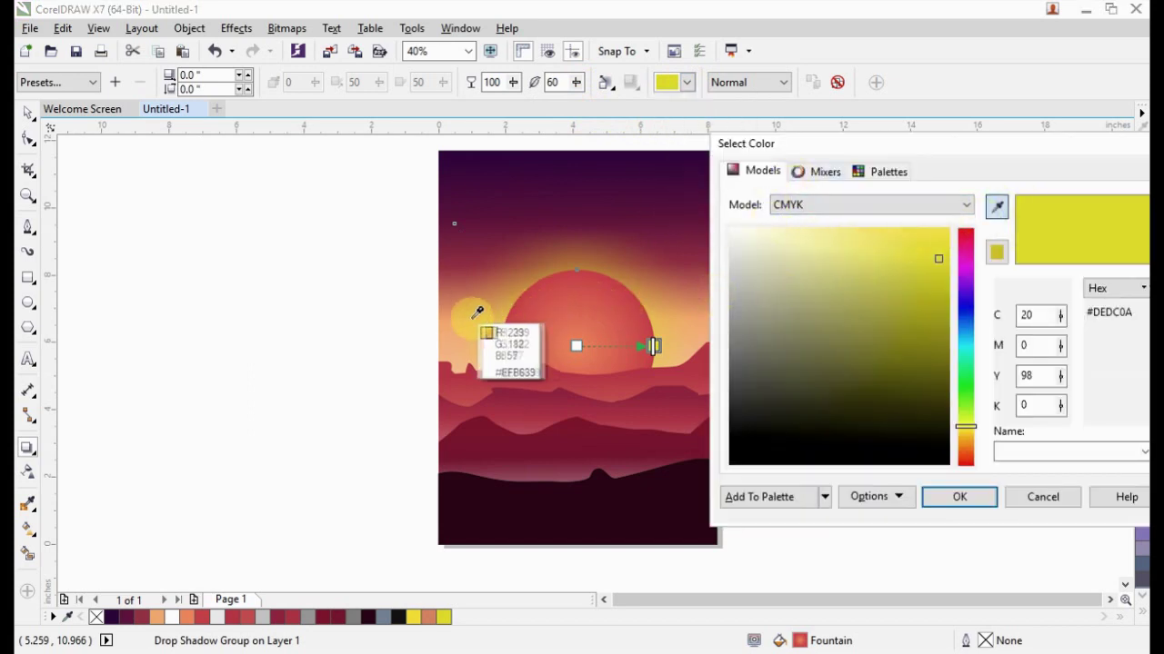
pyautogui.click(449, 308)
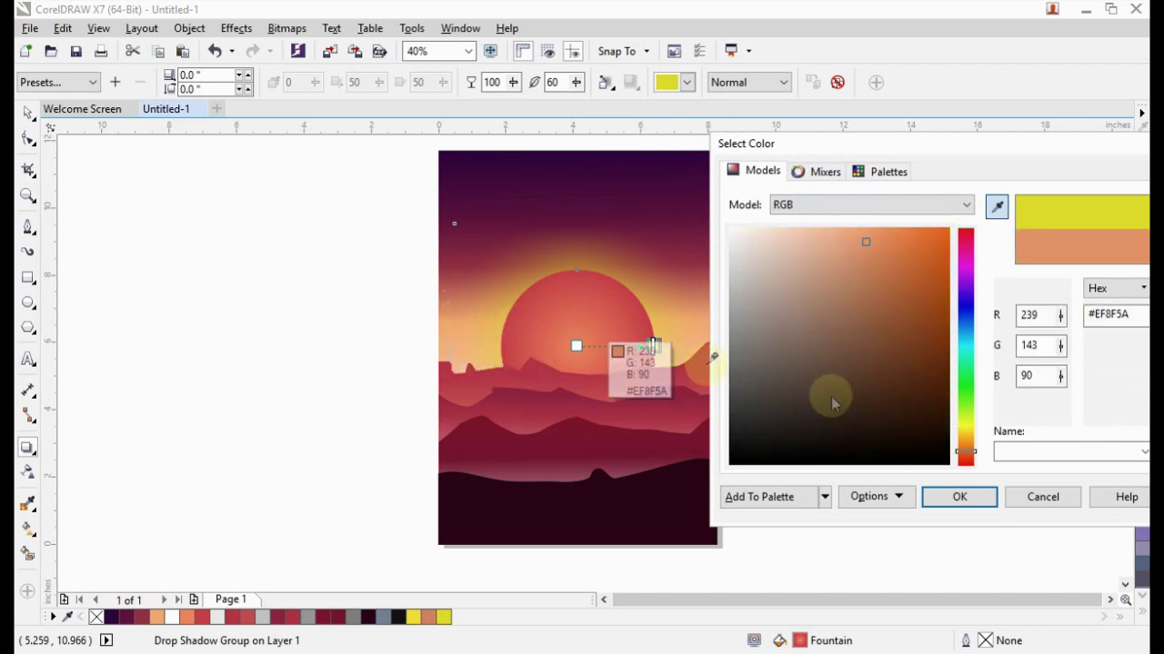
pyautogui.click(960, 498)
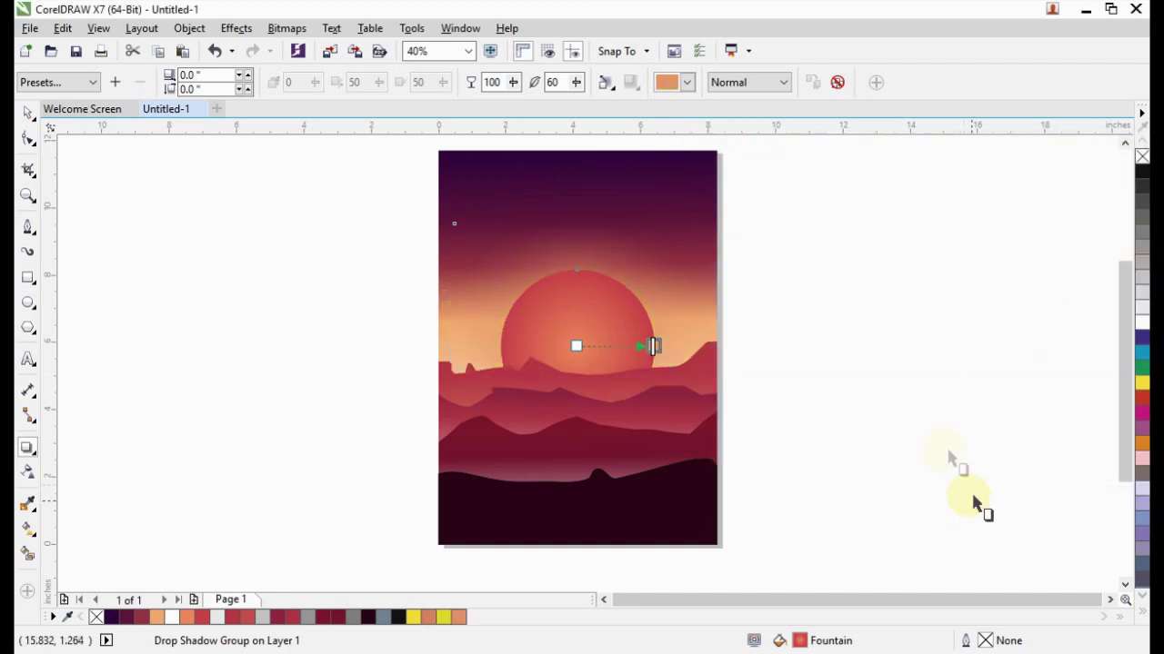
# - Recolour the glow dark orange #D4540F and deselect everything
pyautogui.click(687, 86)
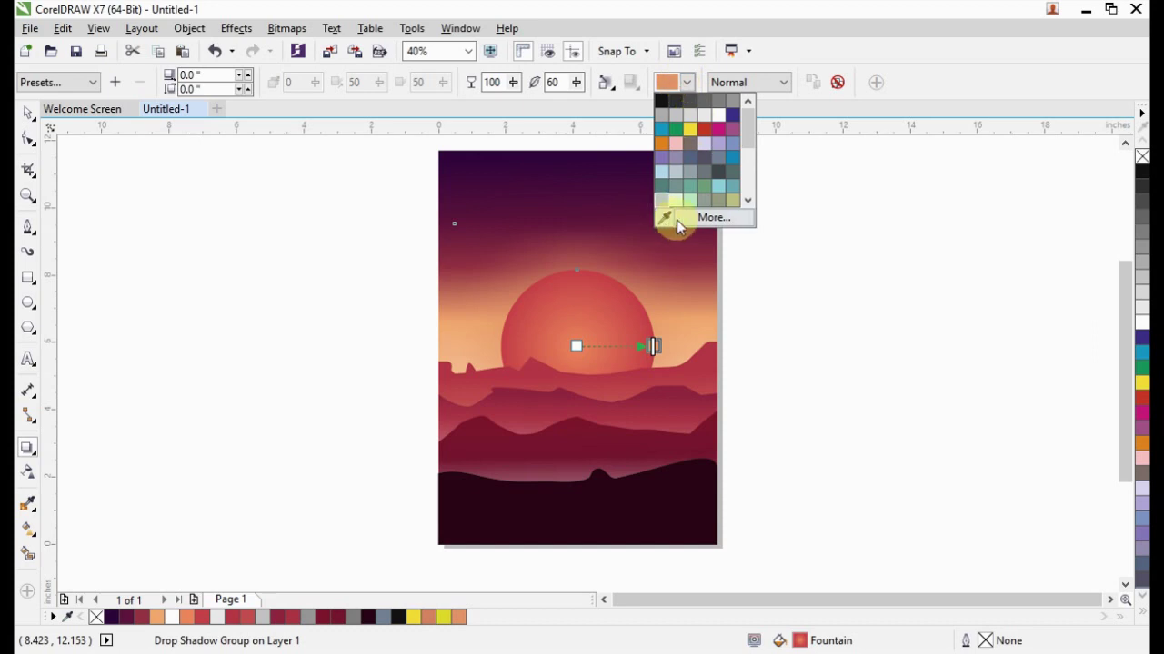
pyautogui.click(714, 217)
pyautogui.click(935, 273)
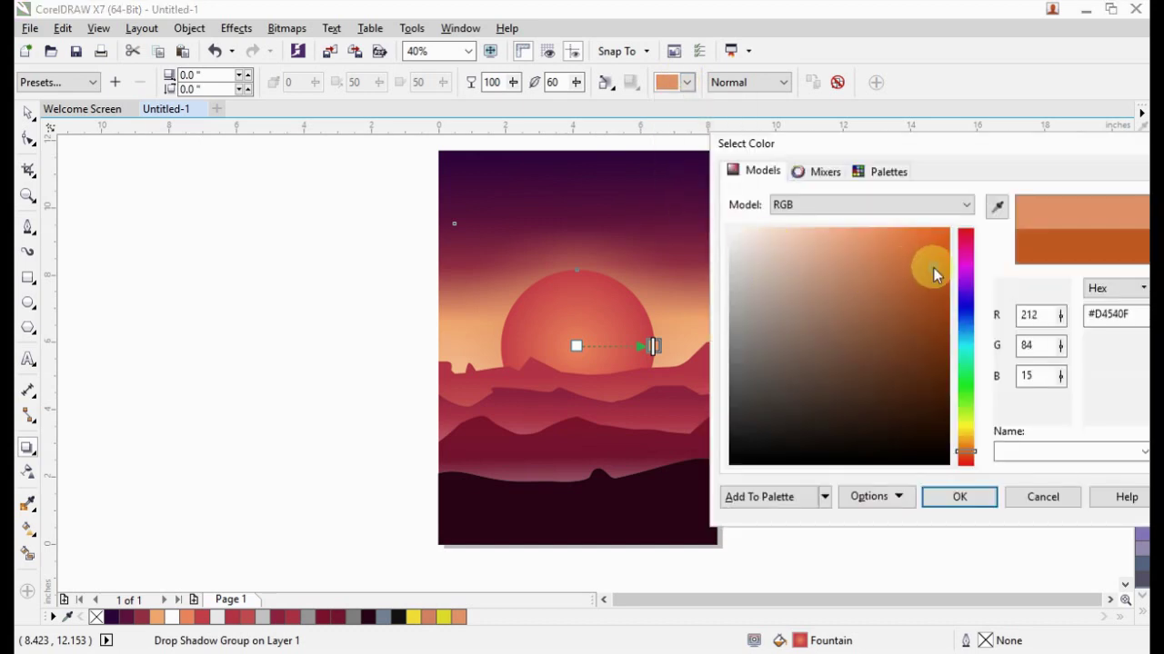
pyautogui.click(946, 501)
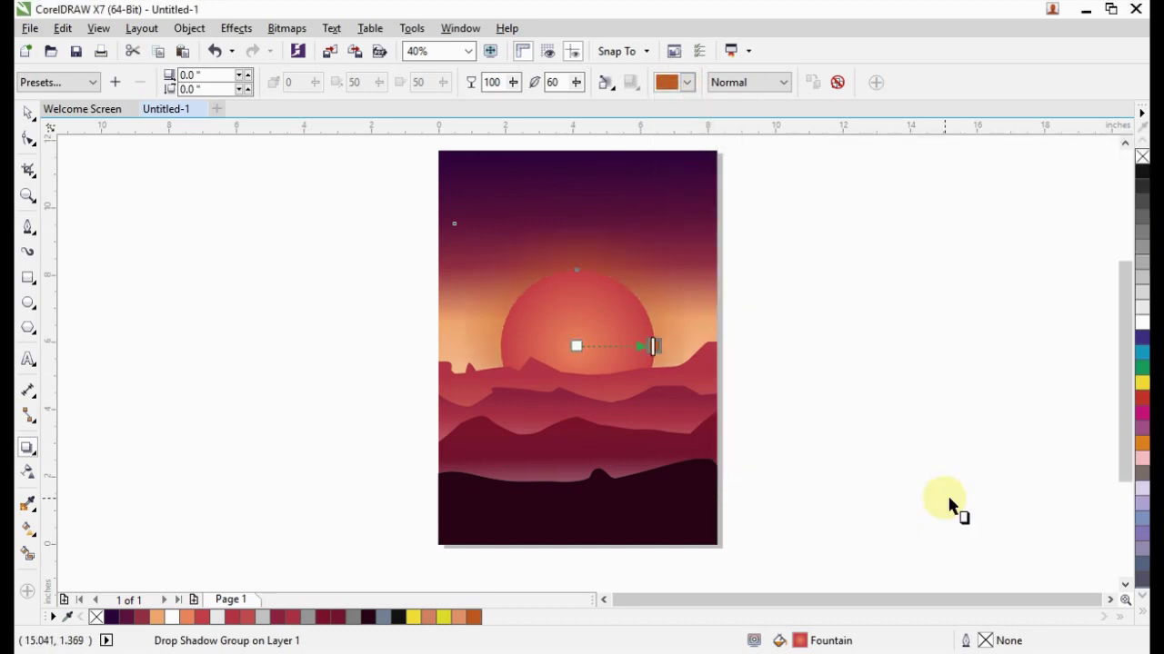
pyautogui.click(25, 110)
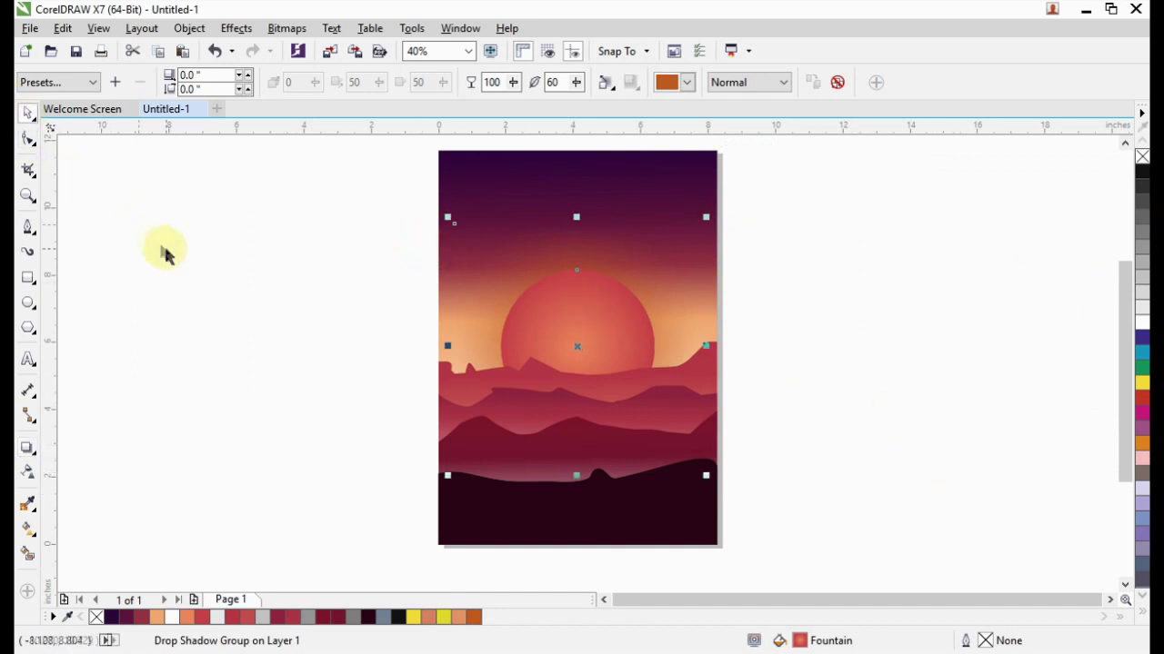
pyautogui.click(228, 254)
# - Draw a tall and a shorter narrow upright rectangle left of the page, then zoom in on them
pyautogui.scroll(-2, 382, 289)
pyautogui.press('z')
pyautogui.moveTo(382, 198); pyautogui.dragTo(552, 438)
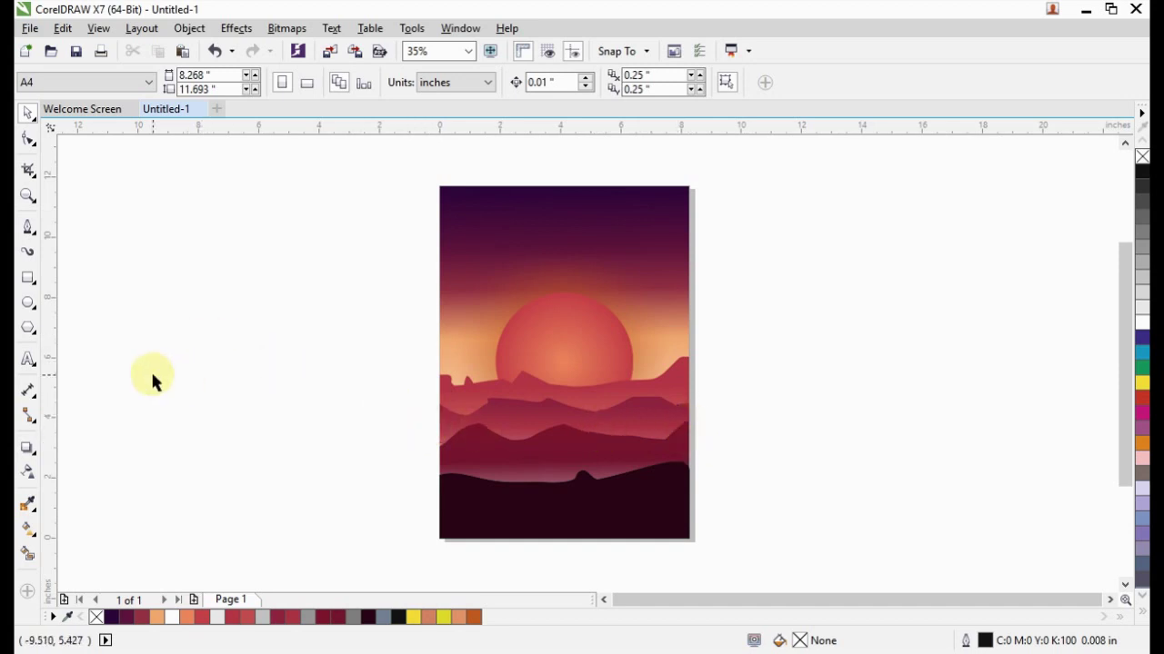
pyautogui.click(39, 289)
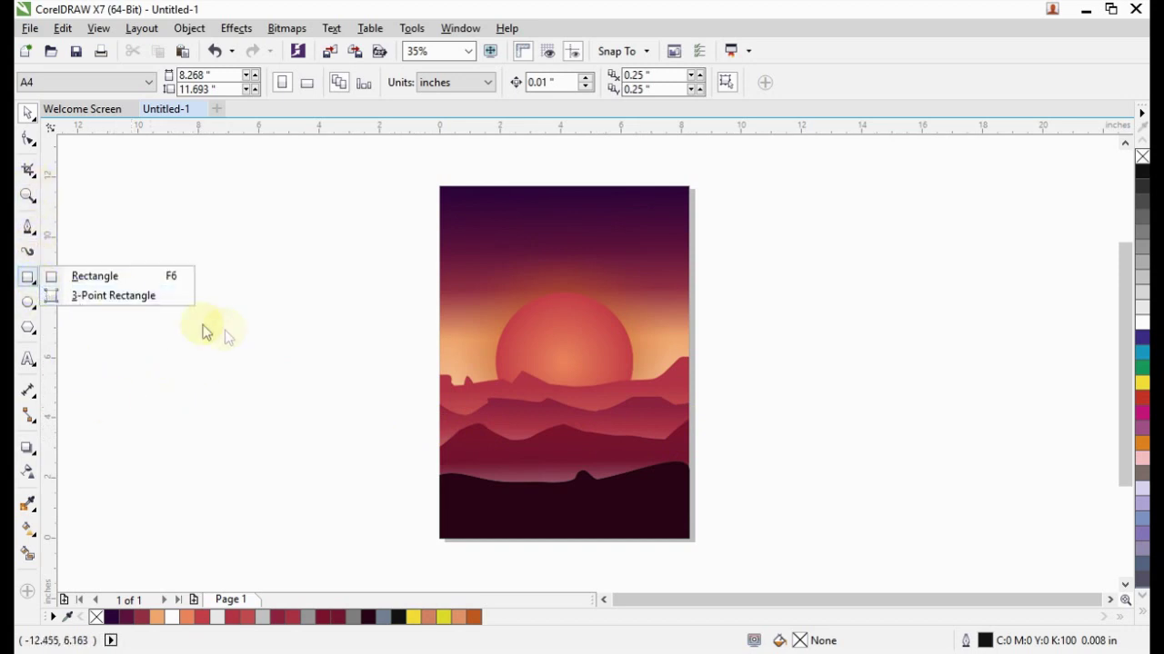
pyautogui.click(37, 279)
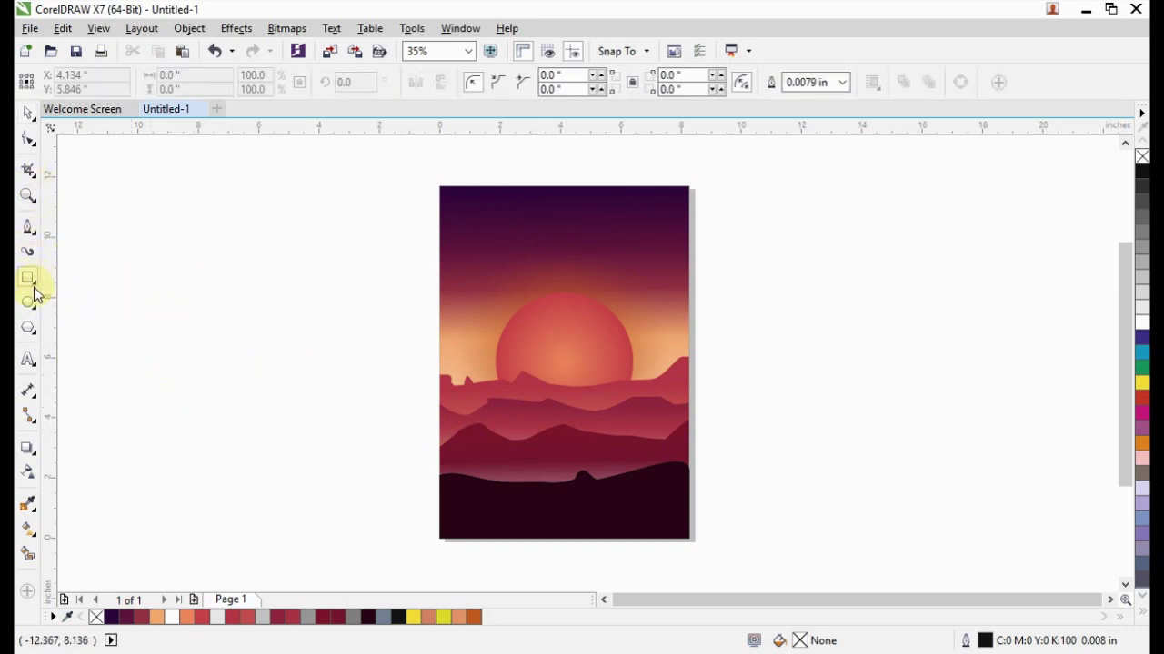
pyautogui.click(34, 289)
pyautogui.click(104, 275)
pyautogui.moveTo(233, 289)
pyautogui.mouseDown()
pyautogui.moveTo(251, 418)
pyautogui.moveTo(241, 411)
pyautogui.mouseUp()
pyautogui.moveTo(201, 298); pyautogui.dragTo(208, 357)
pyautogui.click(28, 111)
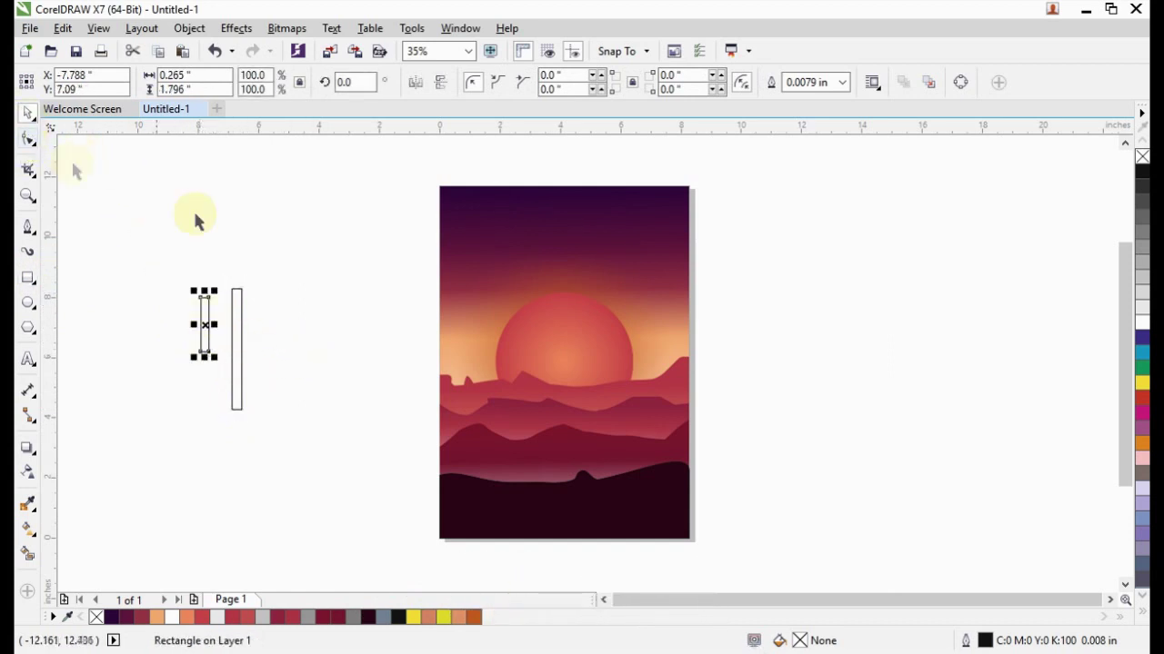
pyautogui.click(247, 329)
pyautogui.moveTo(160, 239); pyautogui.dragTo(337, 408)
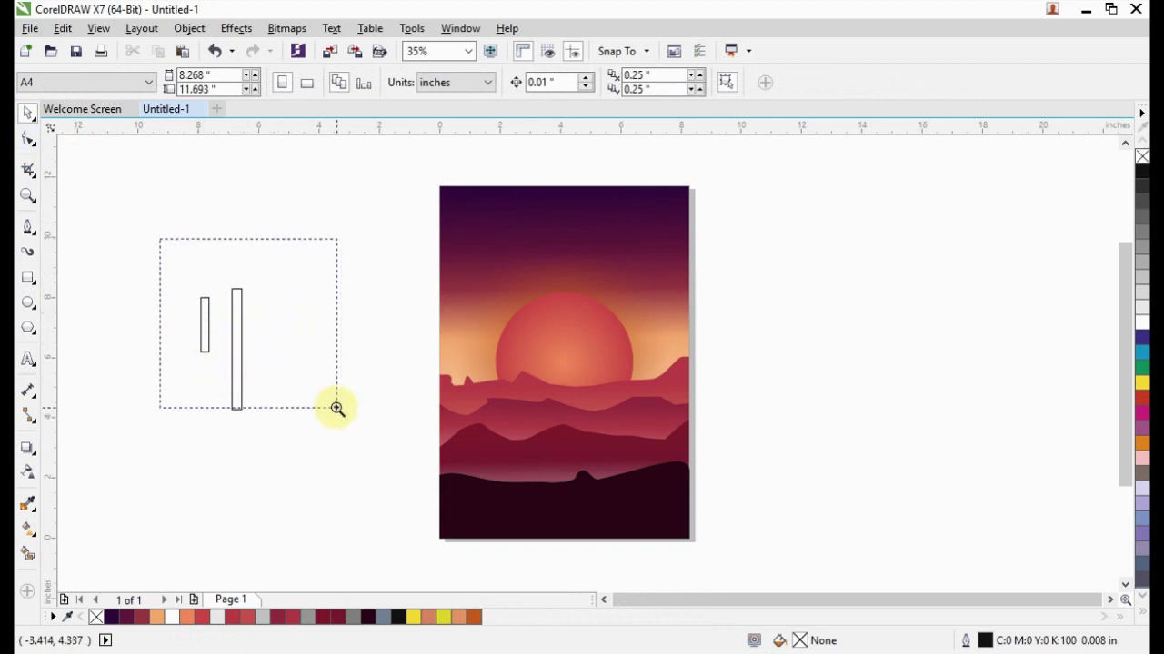
# - Zoom in and convert the small rectangle to curves for node editing
pyautogui.moveTo(439, 169); pyautogui.dragTo(618, 558)
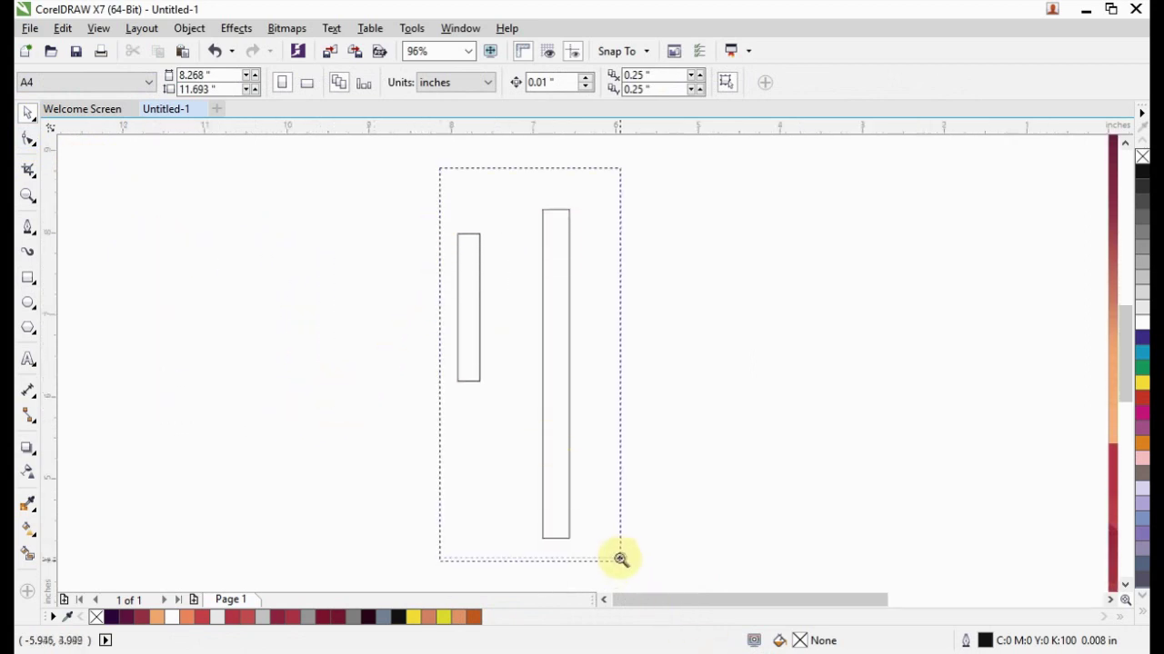
pyautogui.moveTo(618, 390); pyautogui.dragTo(609, 400)
pyautogui.click(519, 345)
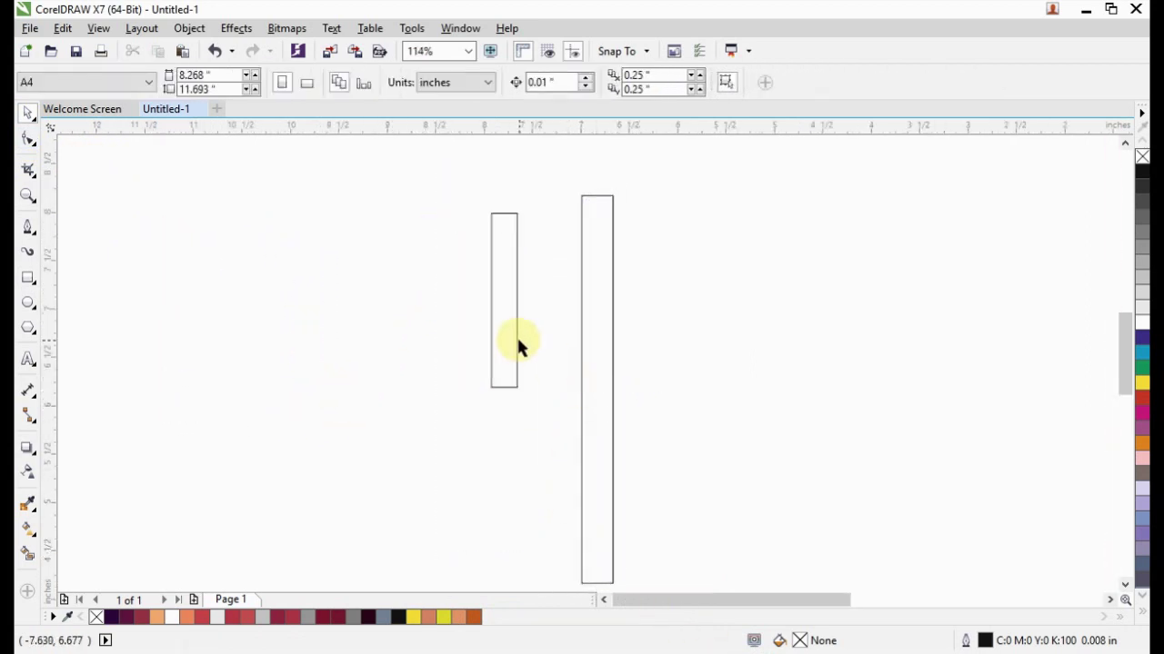
pyautogui.click(496, 342)
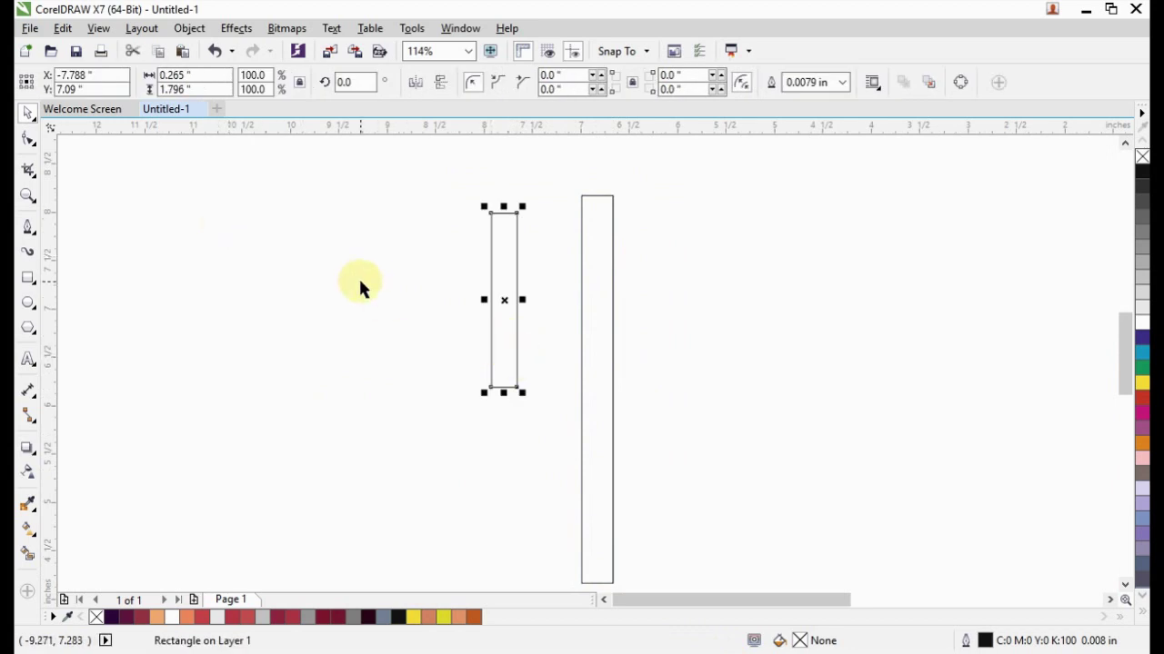
pyautogui.hotkey('ctrl', 'q')
pyautogui.click(31, 142)
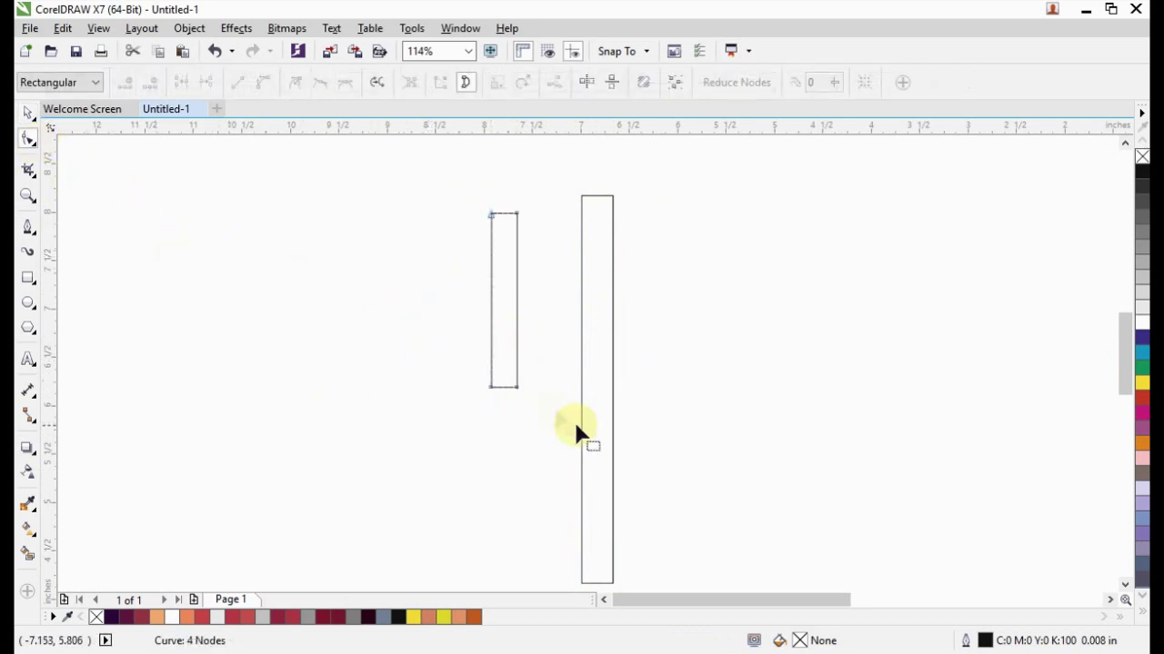
pyautogui.moveTo(638, 441)
pyautogui.mouseDown()
pyautogui.moveTo(528, 388)
pyautogui.moveTo(582, 378)
pyautogui.mouseUp()
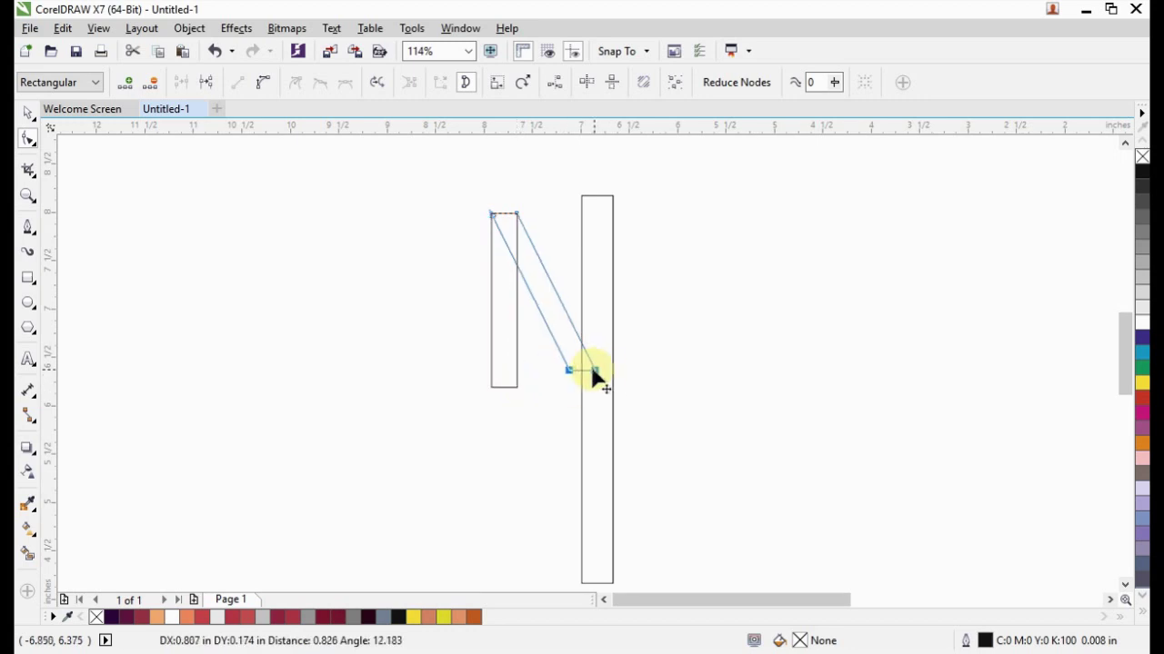
# - Add nodes on the left and right edges and pull them into a bent elbow
pyautogui.doubleClick(542, 327)
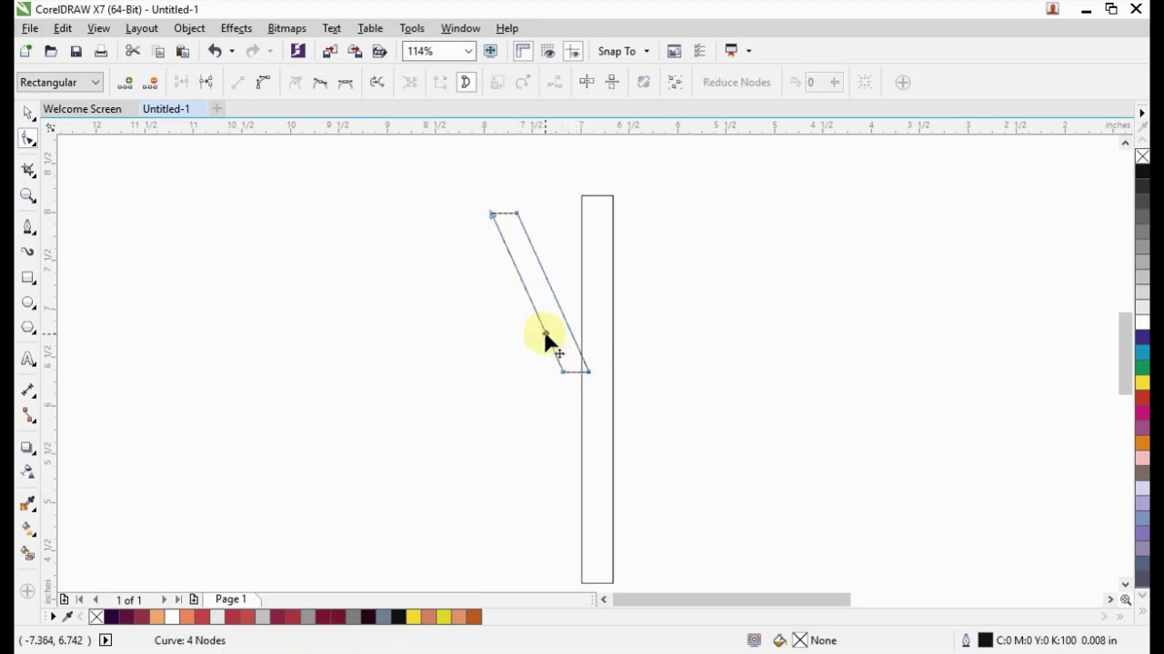
pyautogui.moveTo(543, 327); pyautogui.dragTo(516, 366)
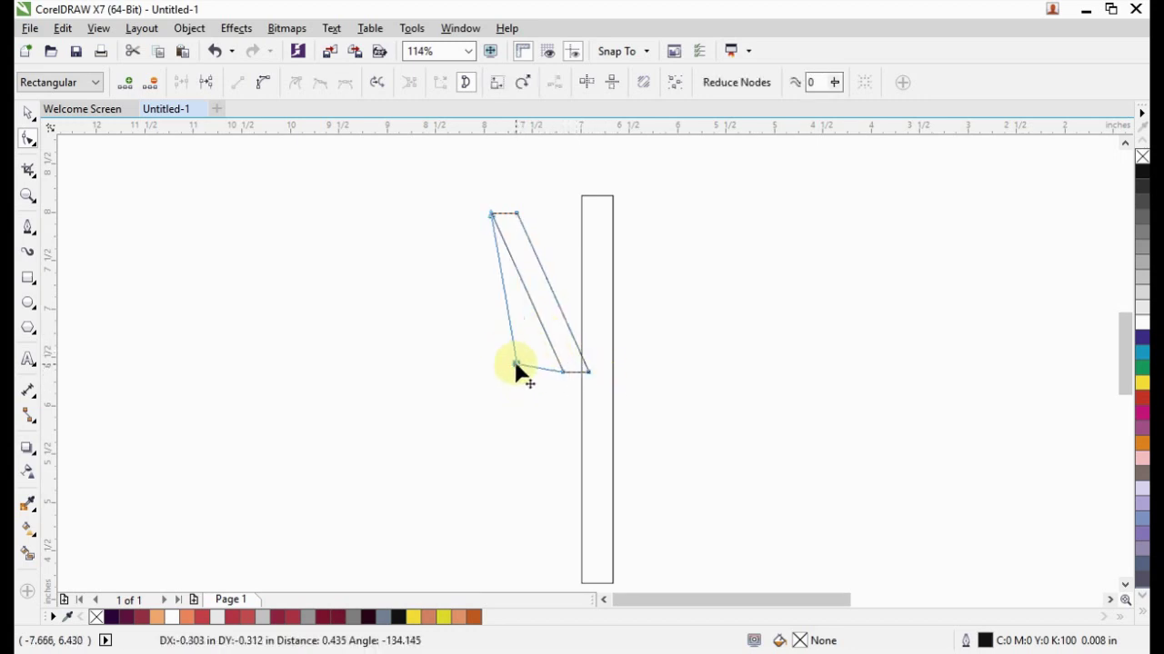
pyautogui.doubleClick(571, 330)
pyautogui.moveTo(571, 330); pyautogui.dragTo(527, 339)
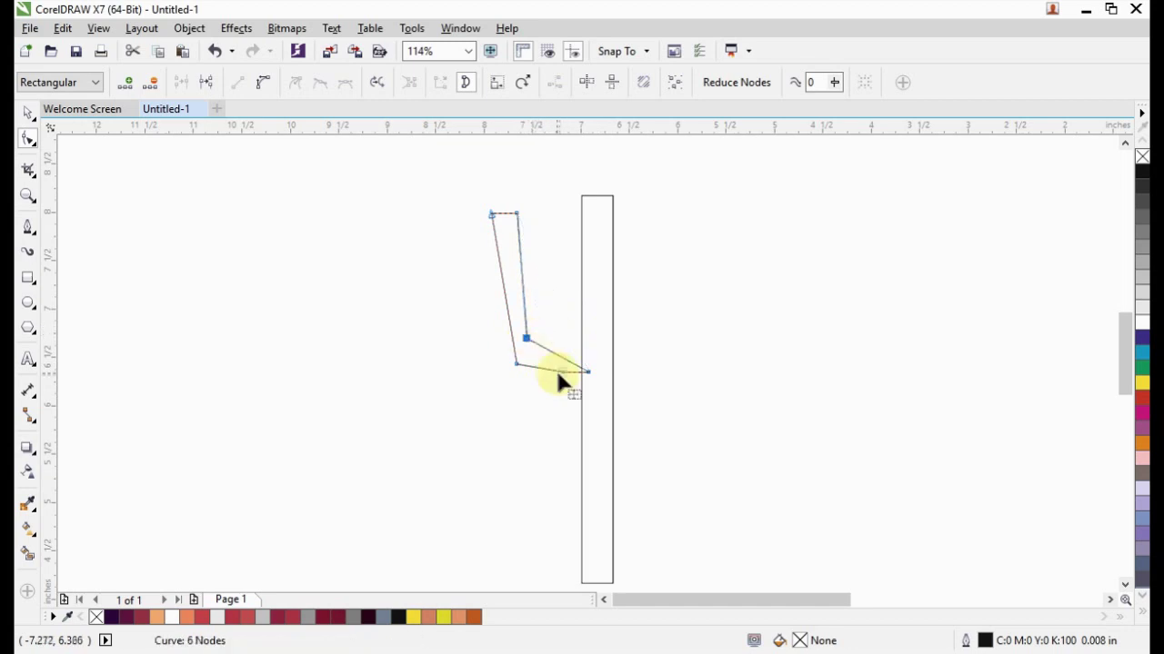
pyautogui.moveTo(565, 385); pyautogui.dragTo(582, 393)
pyautogui.moveTo(533, 346); pyautogui.dragTo(556, 348)
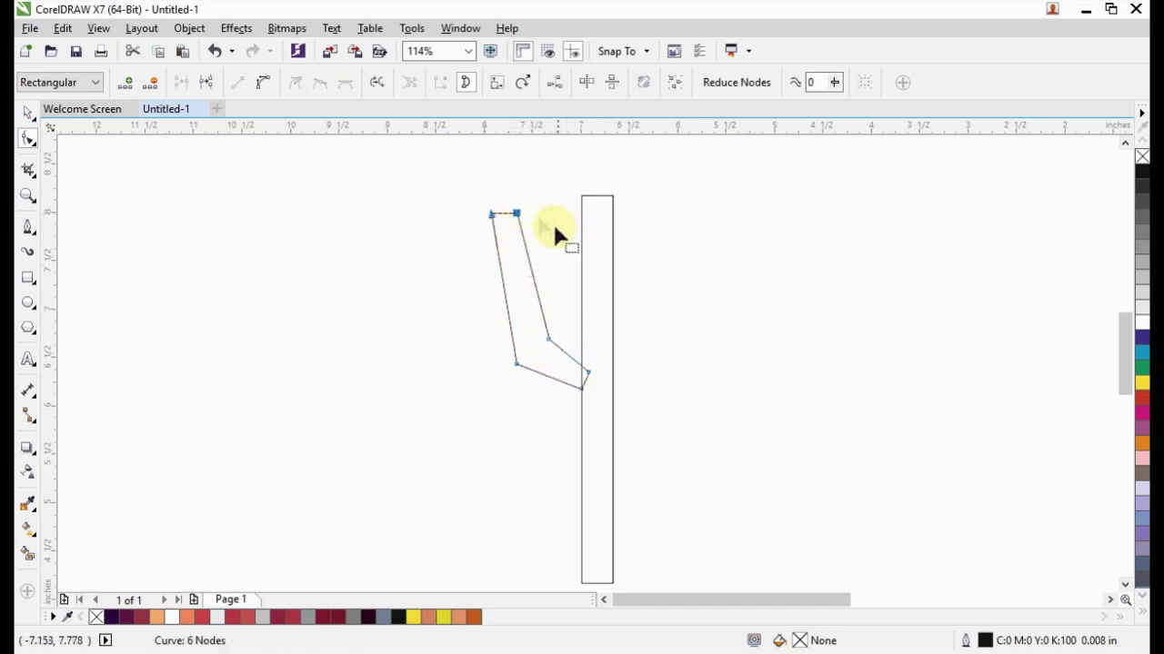
pyautogui.moveTo(518, 214); pyautogui.dragTo(540, 217)
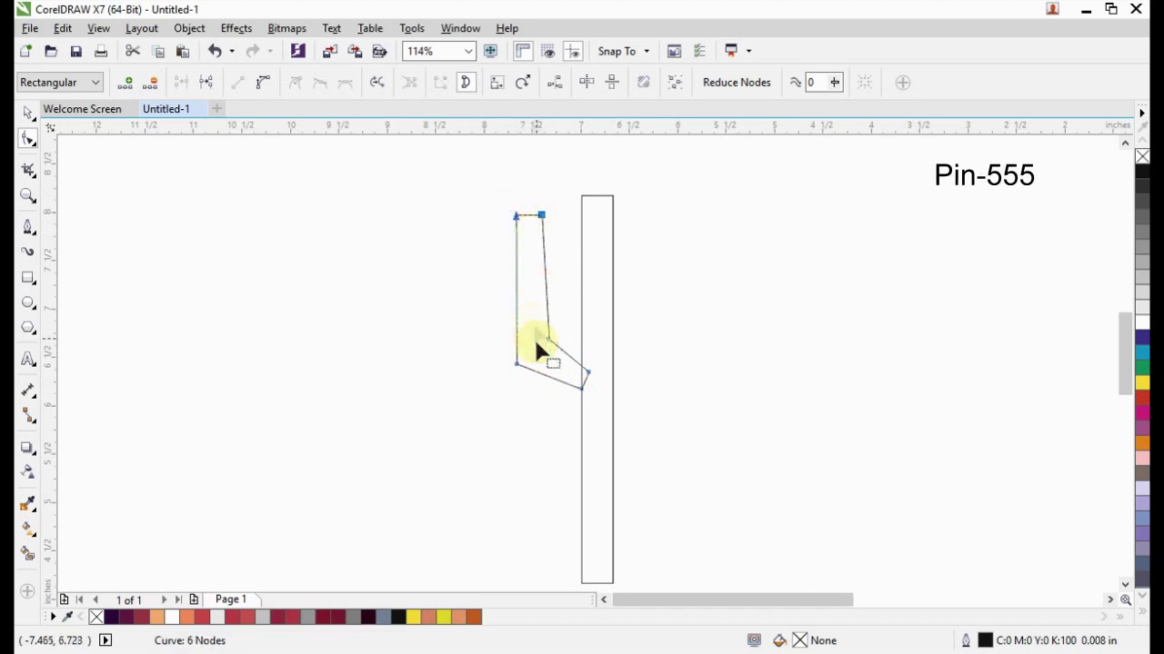
# - Turn the bottom segment into a curve and bow it into a rounded outer arc
pyautogui.click(261, 82)
pyautogui.moveTo(535, 372)
pyautogui.mouseDown()
pyautogui.moveTo(536, 391)
pyautogui.moveTo(591, 408)
pyautogui.mouseUp()
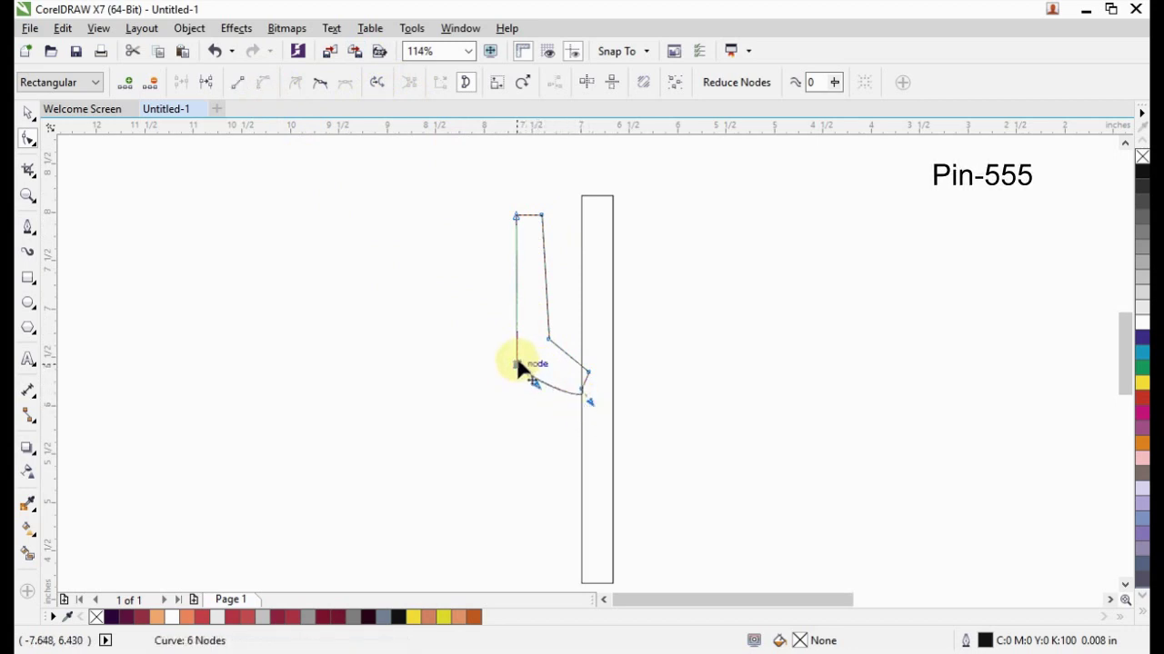
pyautogui.moveTo(517, 365); pyautogui.dragTo(526, 391)
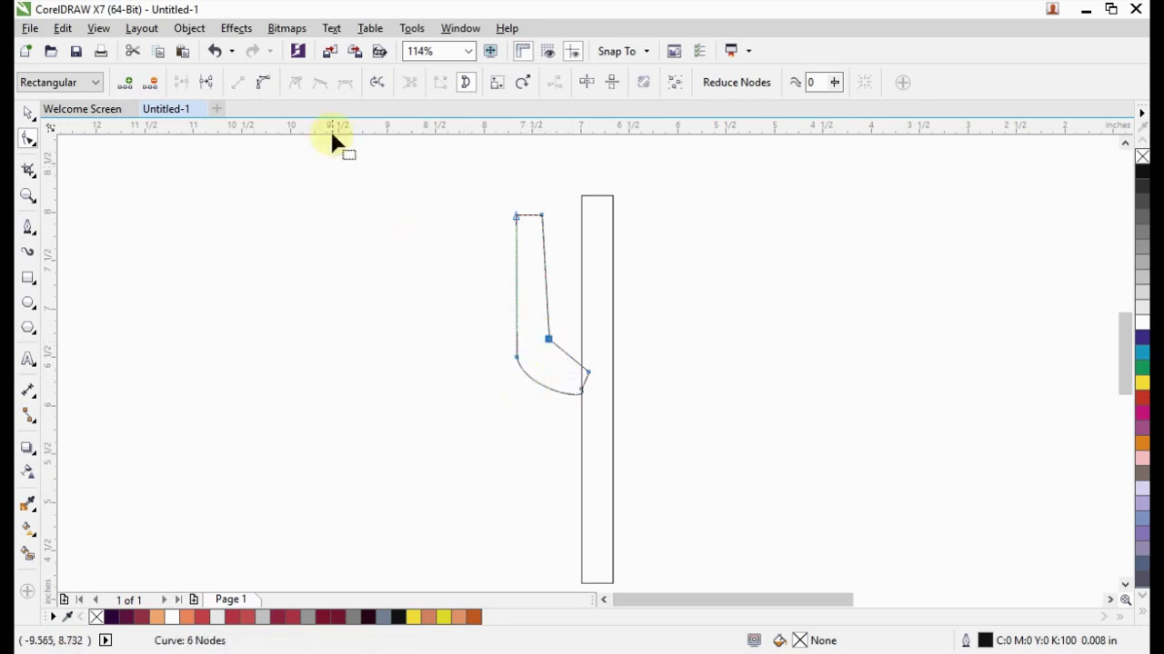
pyautogui.click(264, 84)
pyautogui.click(546, 338)
pyautogui.click(647, 409)
# - Move the two inner bend nodes and curve the arm's inner elbow
pyautogui.moveTo(644, 386)
pyautogui.mouseDown()
pyautogui.moveTo(520, 307)
pyautogui.moveTo(538, 349)
pyautogui.mouseUp()
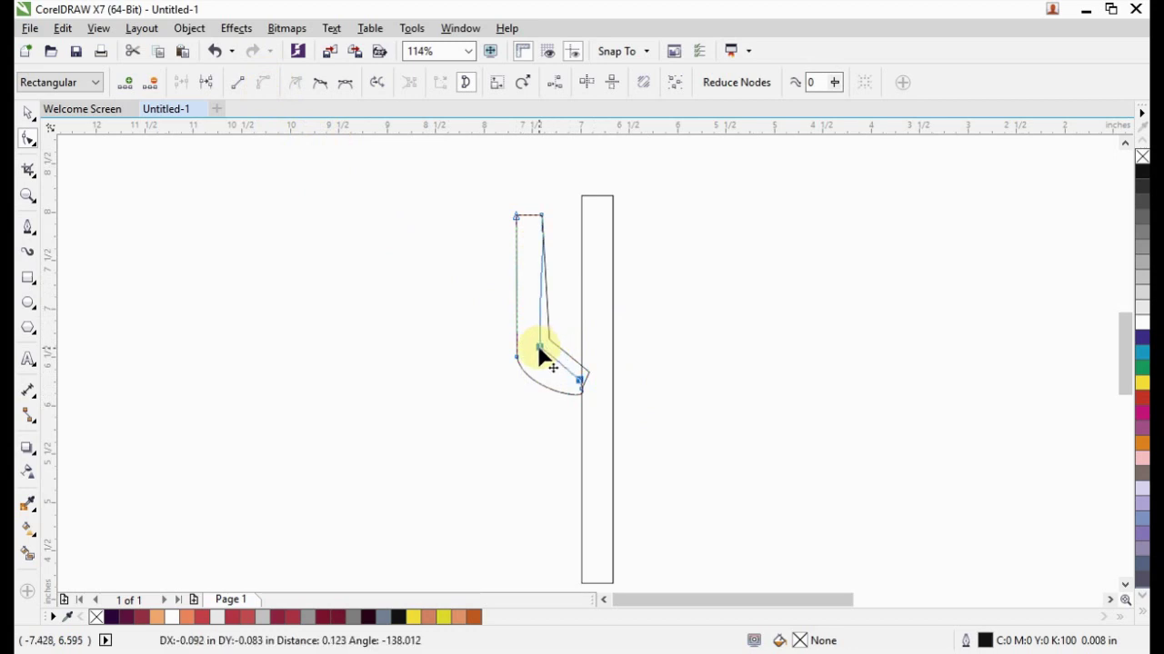
pyautogui.moveTo(579, 387); pyautogui.dragTo(577, 372)
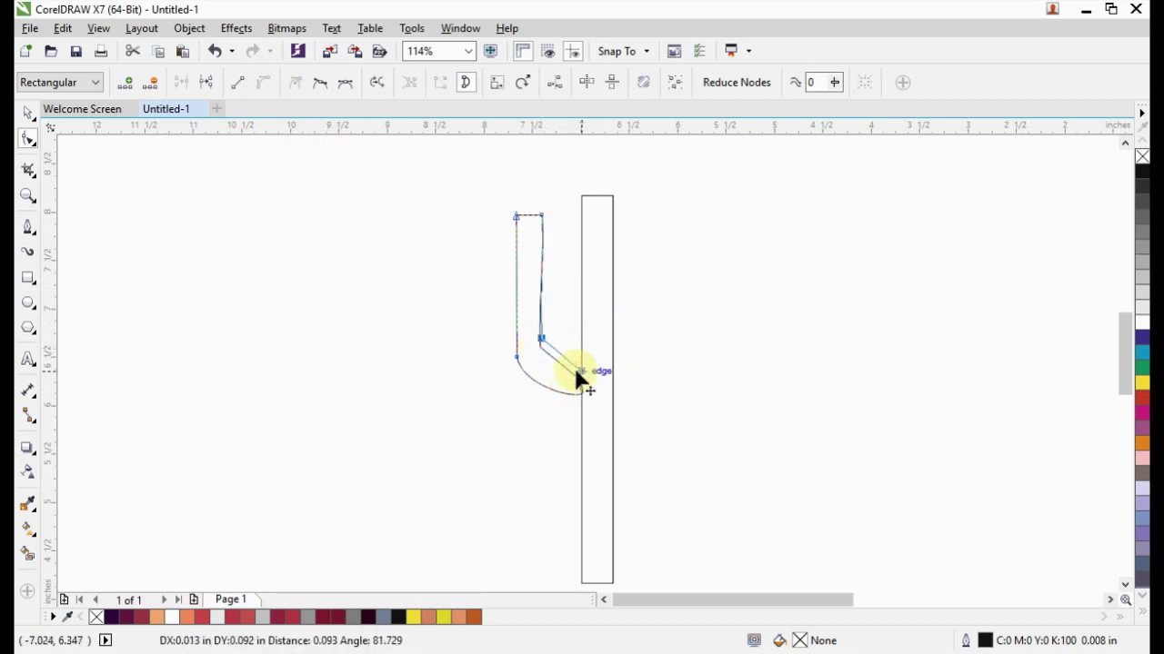
pyautogui.click(662, 408)
pyautogui.click(545, 350)
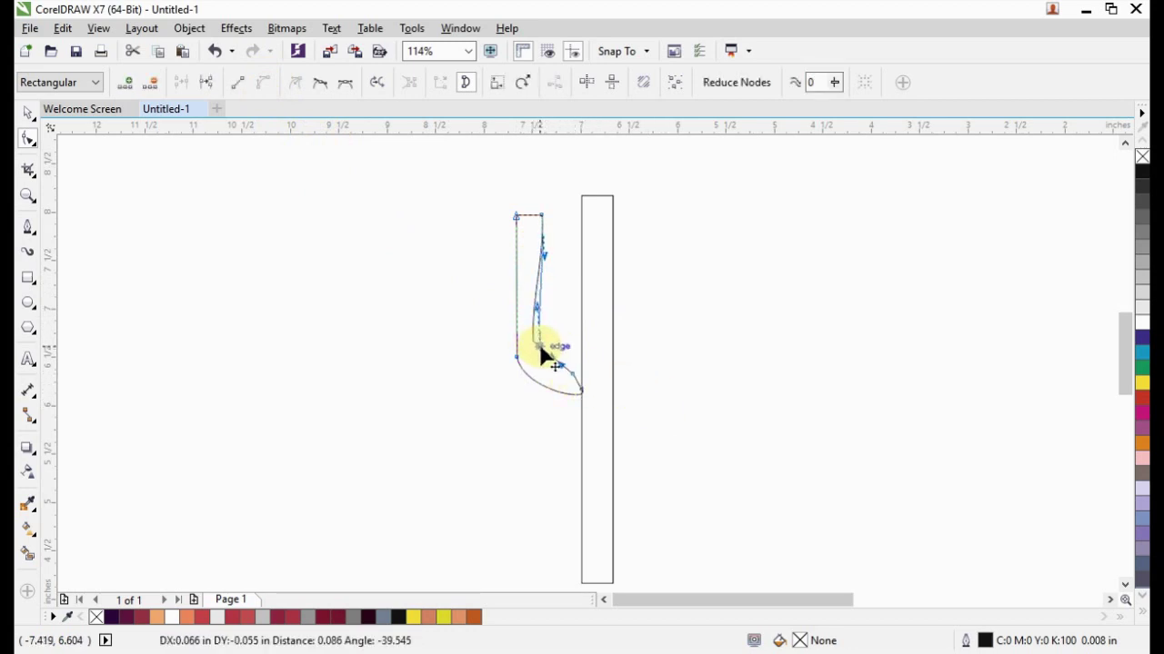
pyautogui.moveTo(540, 345)
pyautogui.mouseDown()
pyautogui.moveTo(563, 380)
pyautogui.moveTo(572, 364)
pyautogui.moveTo(566, 371)
pyautogui.moveTo(582, 373)
pyautogui.moveTo(531, 383)
pyautogui.moveTo(533, 313)
pyautogui.moveTo(535, 351)
pyautogui.mouseUp()
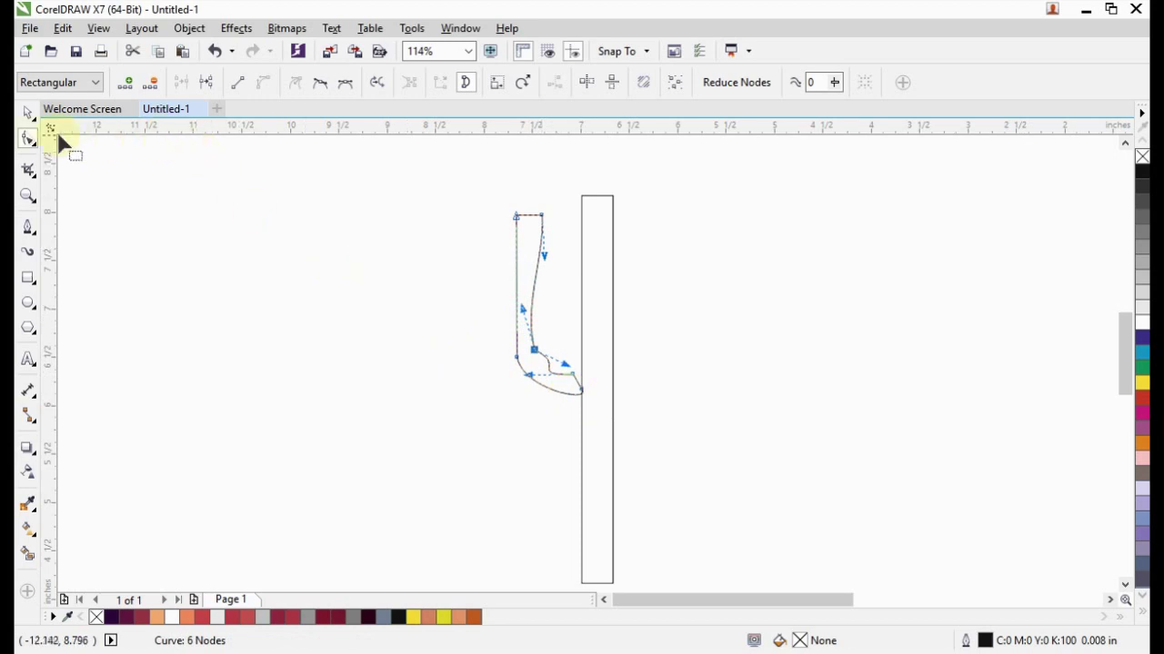
# - Move the finished arm slightly right so it meets the trunk
pyautogui.click(28, 112)
pyautogui.click(507, 382)
pyautogui.moveTo(558, 379); pyautogui.dragTo(570, 381)
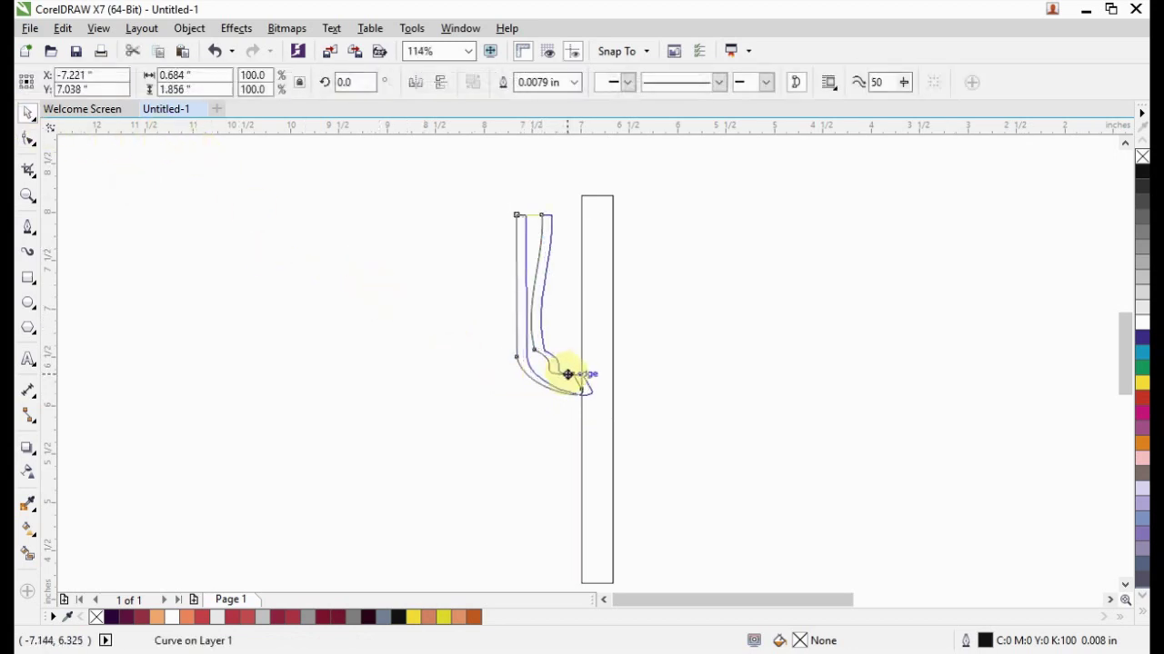
pyautogui.click(742, 421)
pyautogui.click(543, 295)
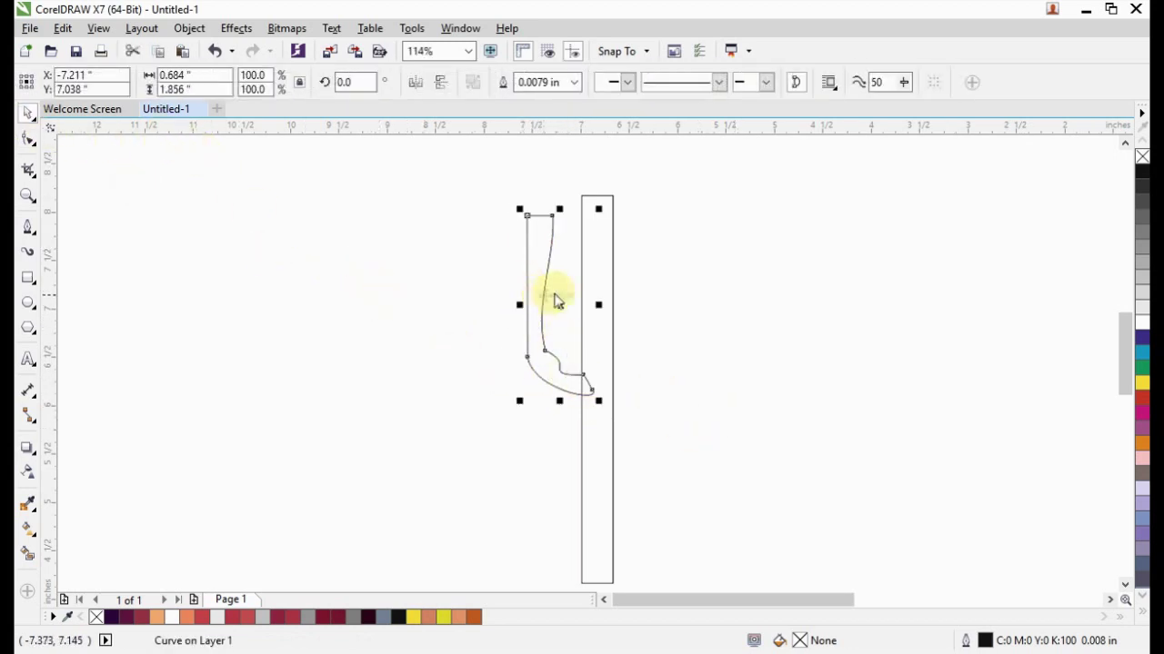
# - Smooth the nodes at the arm's top into a rounded tip
pyautogui.press('F10')
pyautogui.click(548, 218)
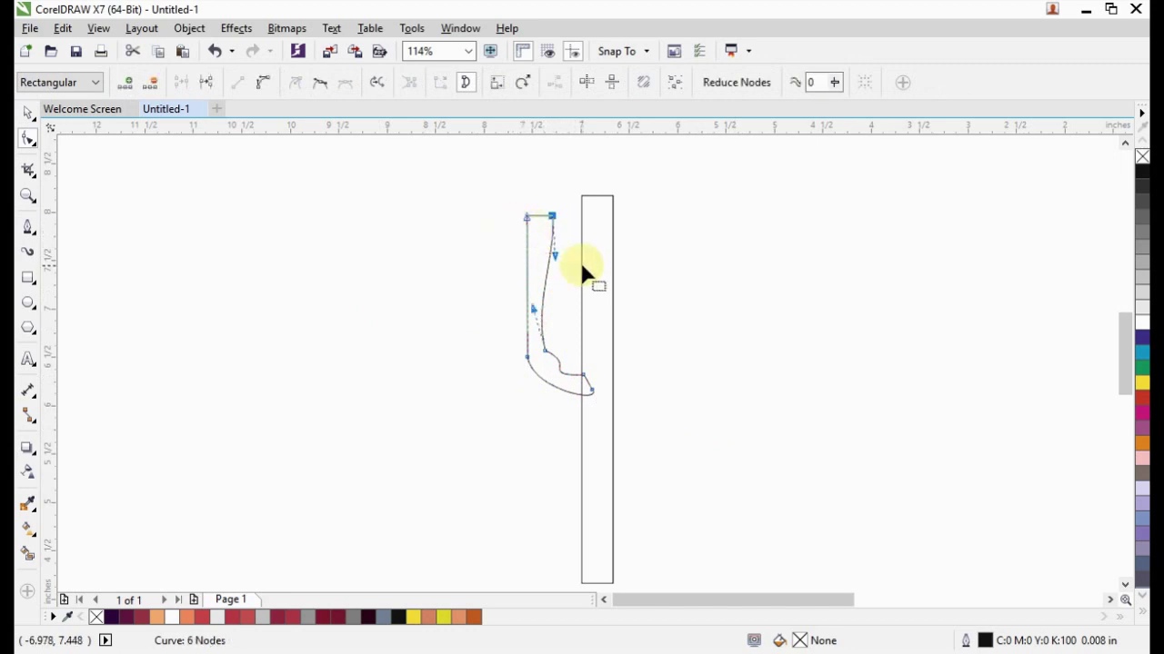
pyautogui.moveTo(469, 193); pyautogui.dragTo(583, 234)
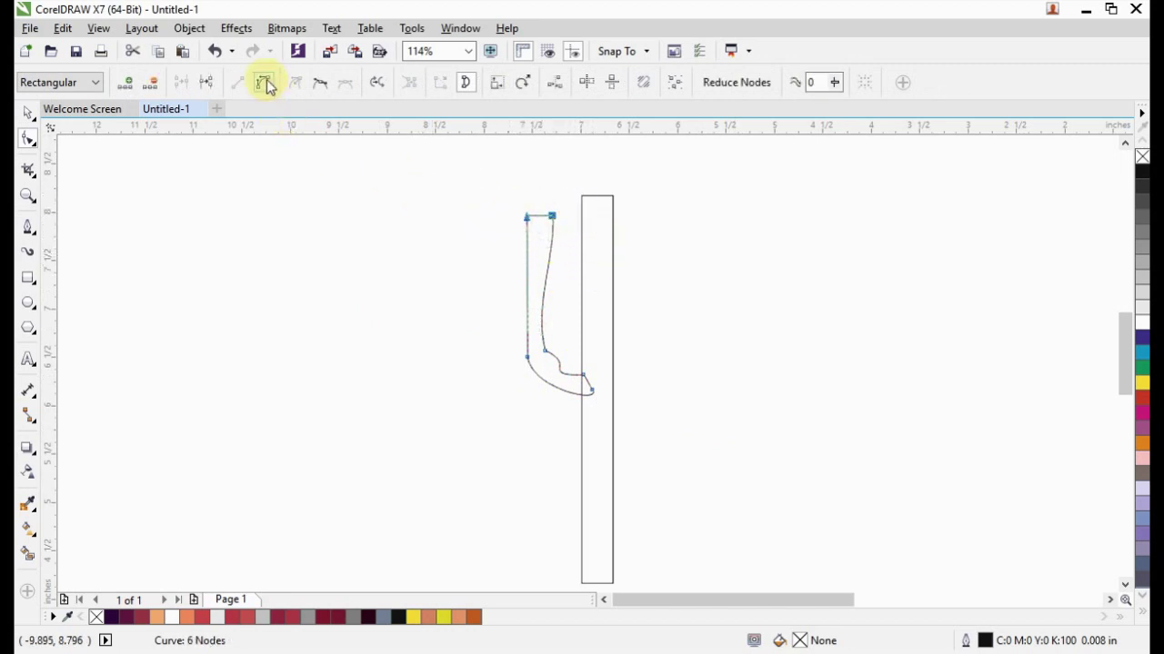
pyautogui.click(320, 82)
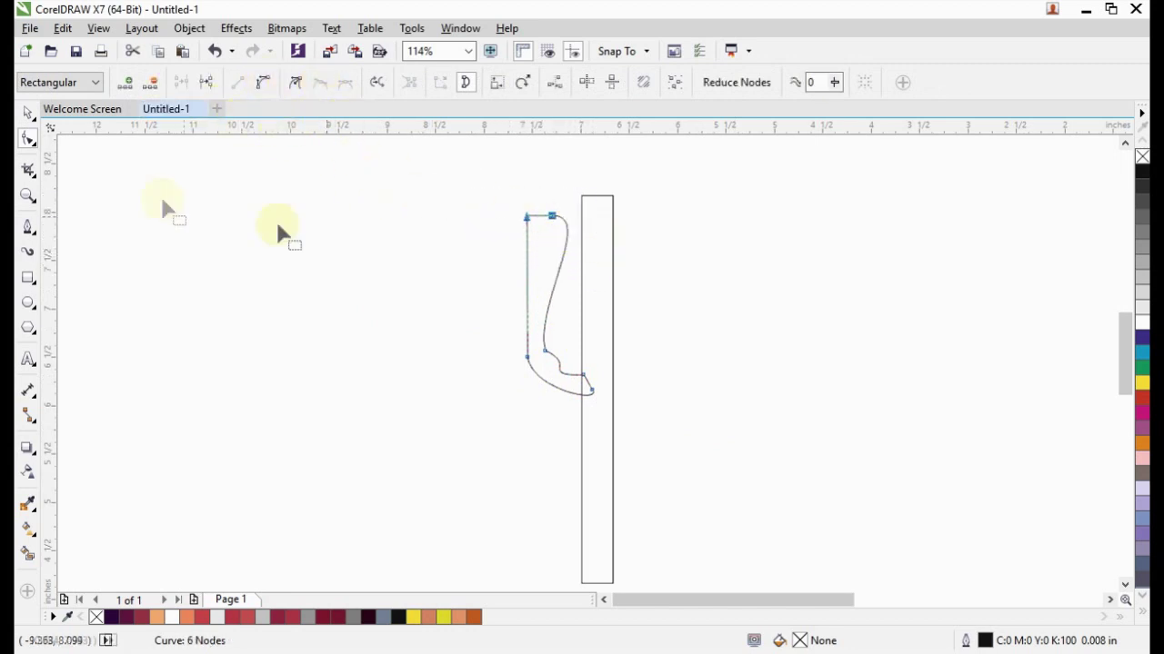
pyautogui.click(27, 111)
pyautogui.click(562, 287)
pyautogui.click(544, 279)
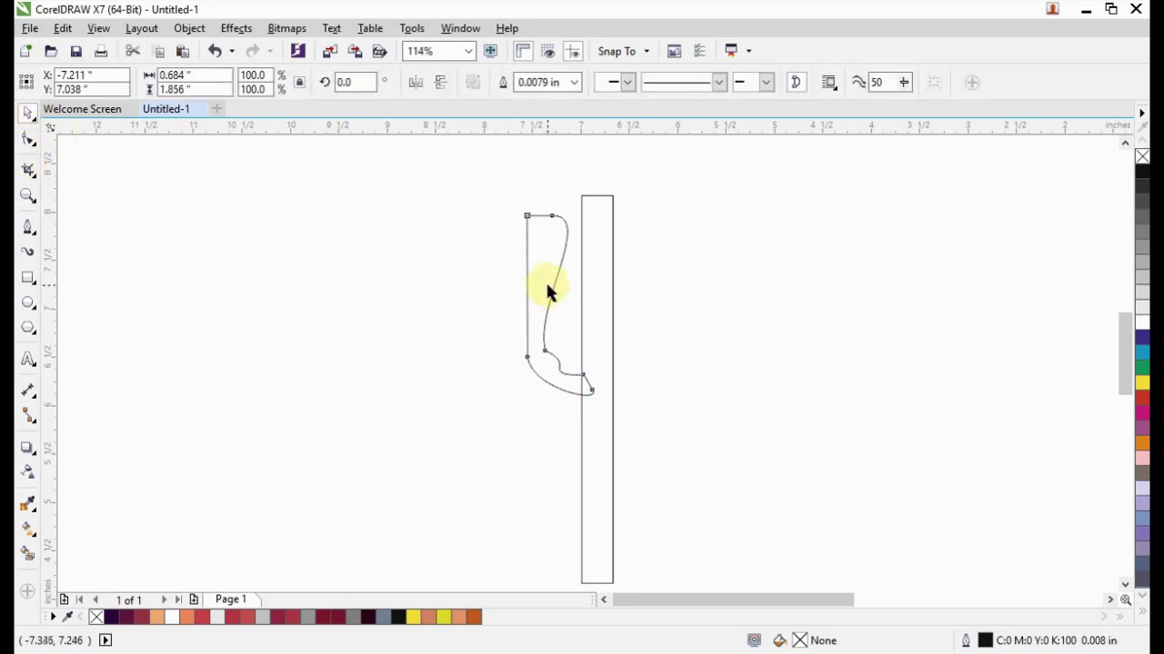
# - Copy the arm lower and to the right, mirrored vertically and horizontally
pyautogui.click(715, 386)
pyautogui.moveTo(534, 308); pyautogui.dragTo(728, 443)
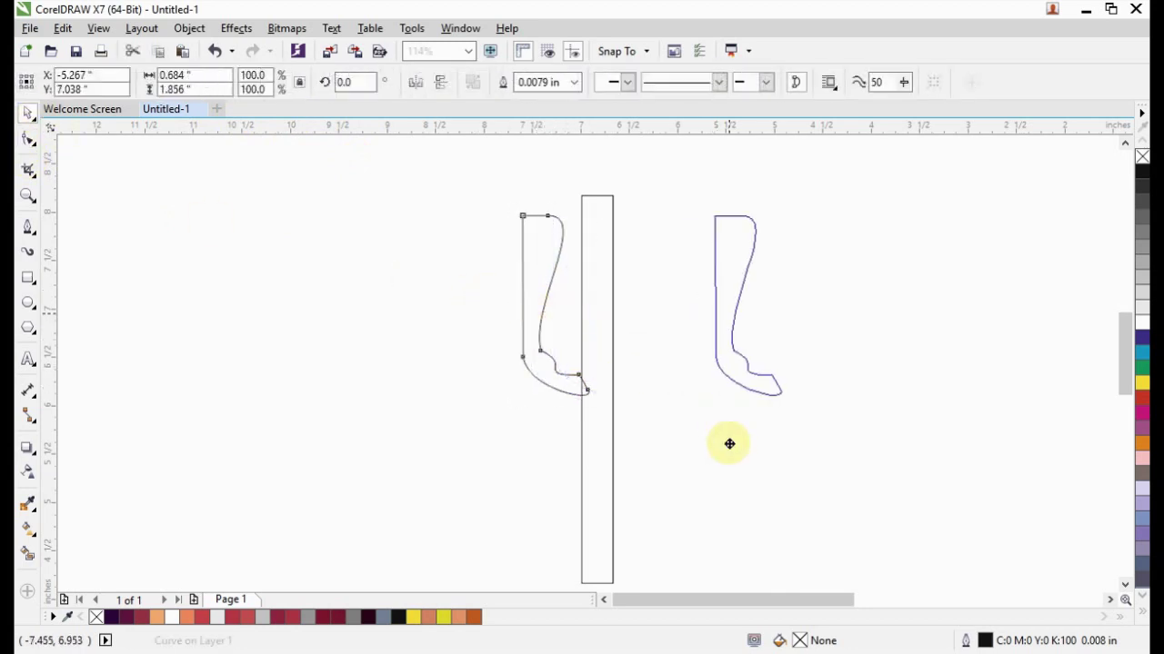
pyautogui.moveTo(722, 390); pyautogui.dragTo(705, 469)
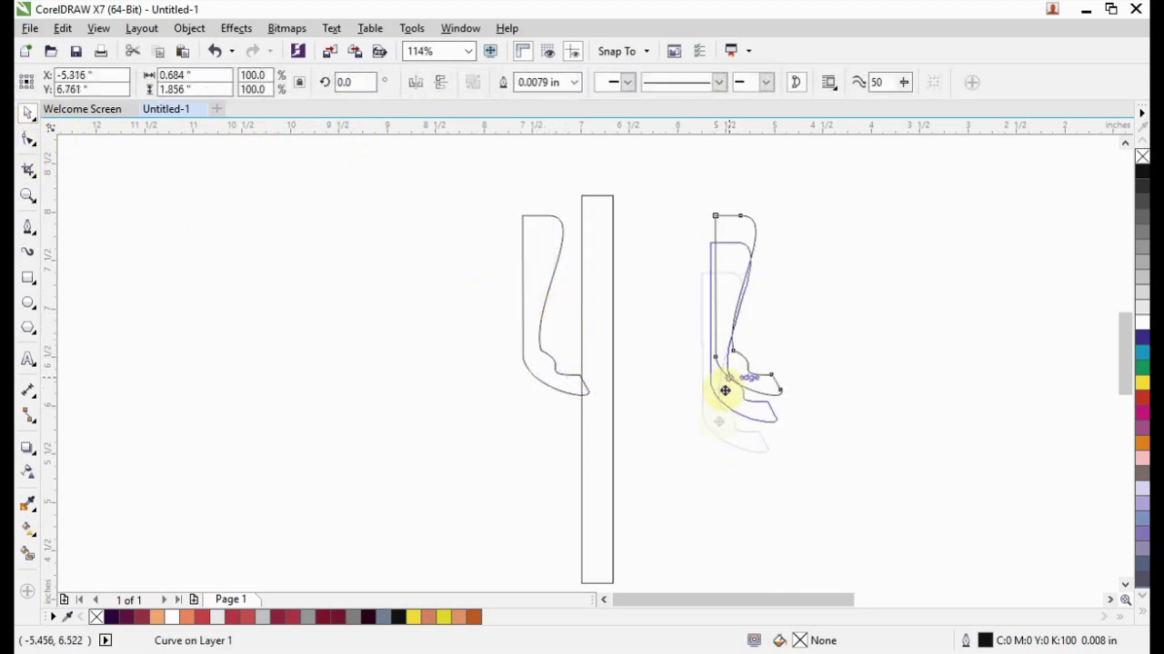
pyautogui.click(438, 86)
pyautogui.click(424, 91)
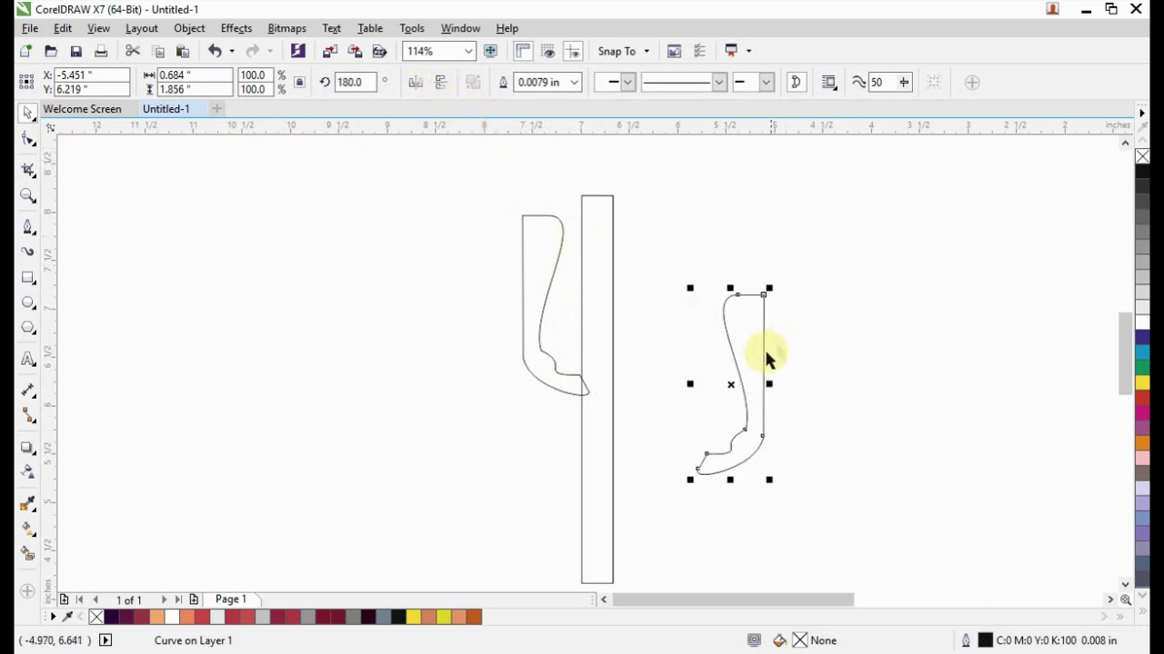
pyautogui.moveTo(761, 354); pyautogui.dragTo(673, 383)
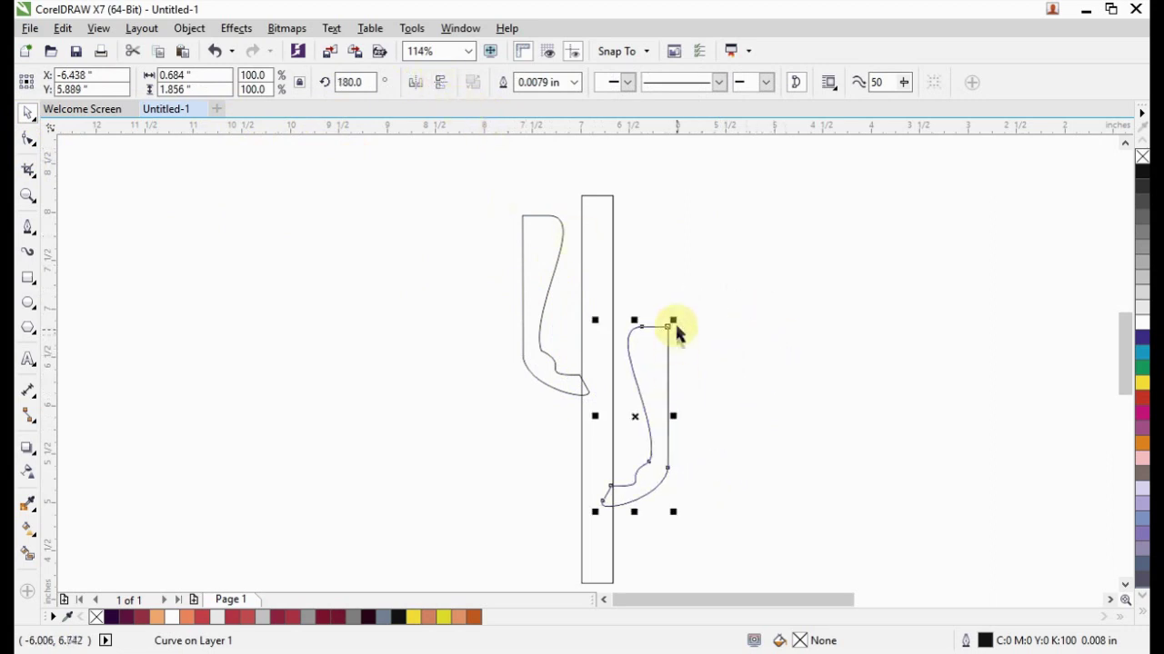
# - Scale the mirrored arm to 66.3% and fit it against the trunk's right side
pyautogui.click(727, 407)
pyautogui.click(667, 341)
pyautogui.moveTo(673, 323)
pyautogui.mouseDown()
pyautogui.moveTo(674, 386)
pyautogui.moveTo(644, 414)
pyautogui.moveTo(615, 387)
pyautogui.moveTo(637, 408)
pyautogui.mouseUp()
pyautogui.click(637, 415)
pyautogui.click(724, 432)
pyautogui.click(608, 338)
pyautogui.click(647, 419)
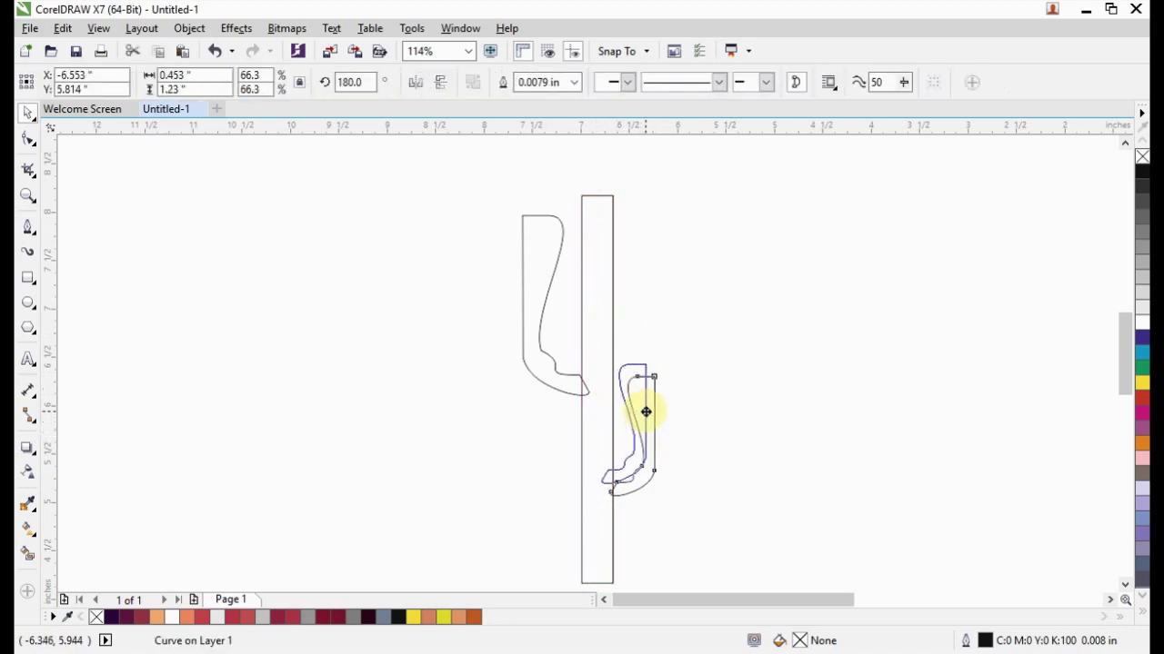
pyautogui.click(688, 382)
# - Give the tall trunk rounded top corners with a 0.162" radius
pyautogui.click(582, 263)
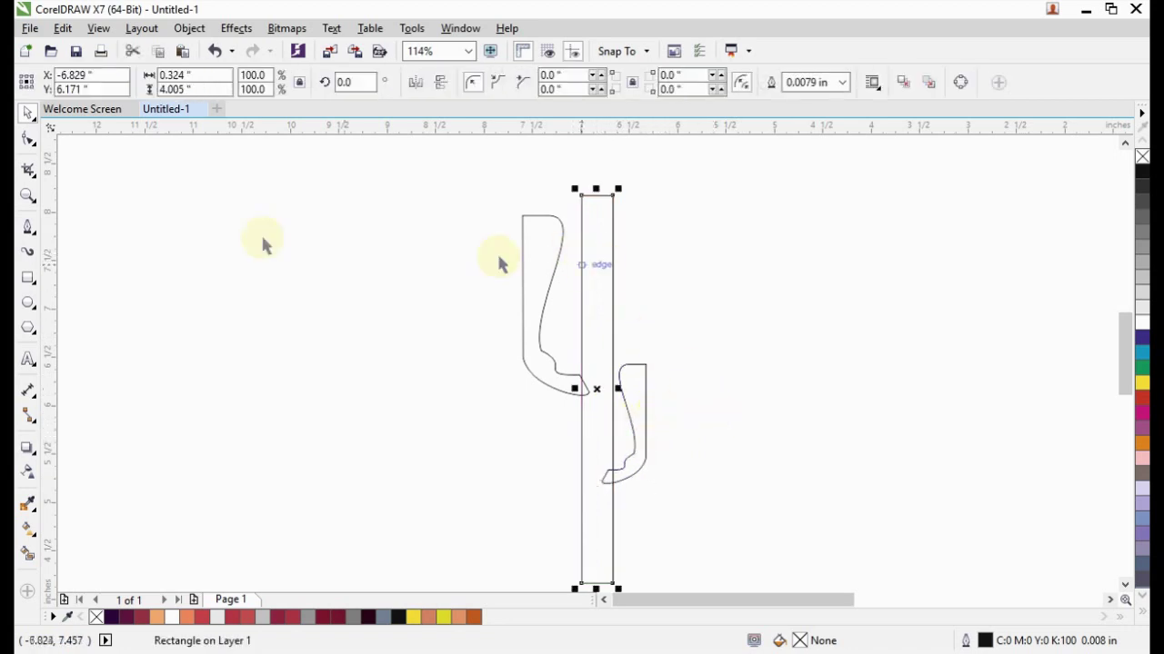
pyautogui.click(31, 140)
pyautogui.click(84, 136)
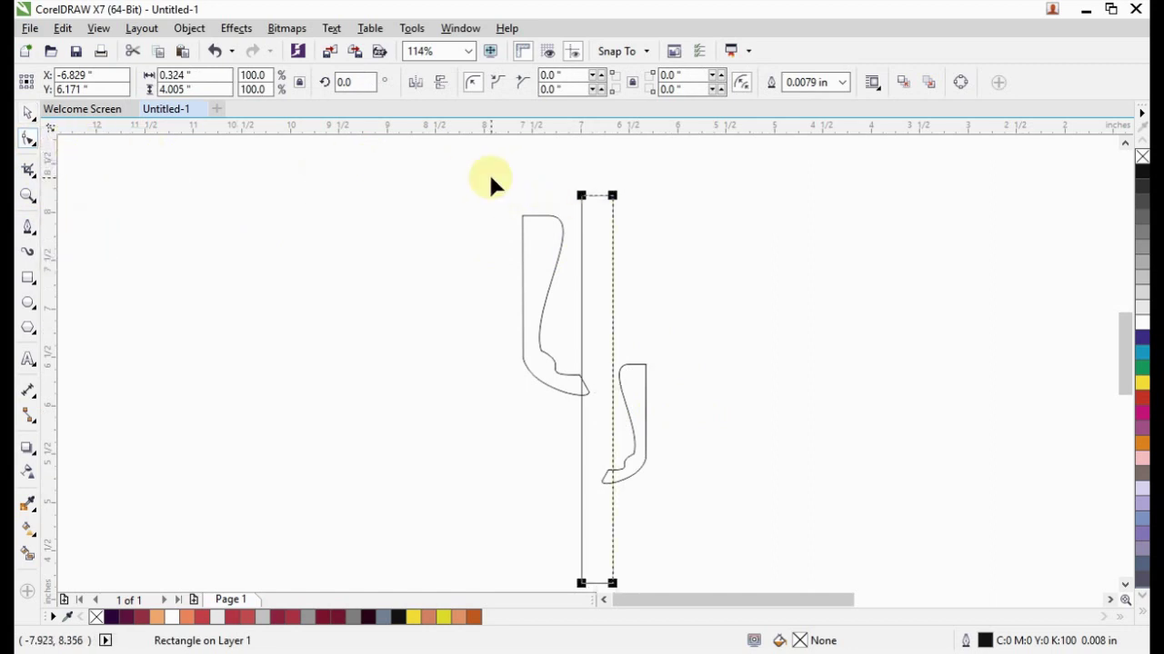
pyautogui.click(582, 196)
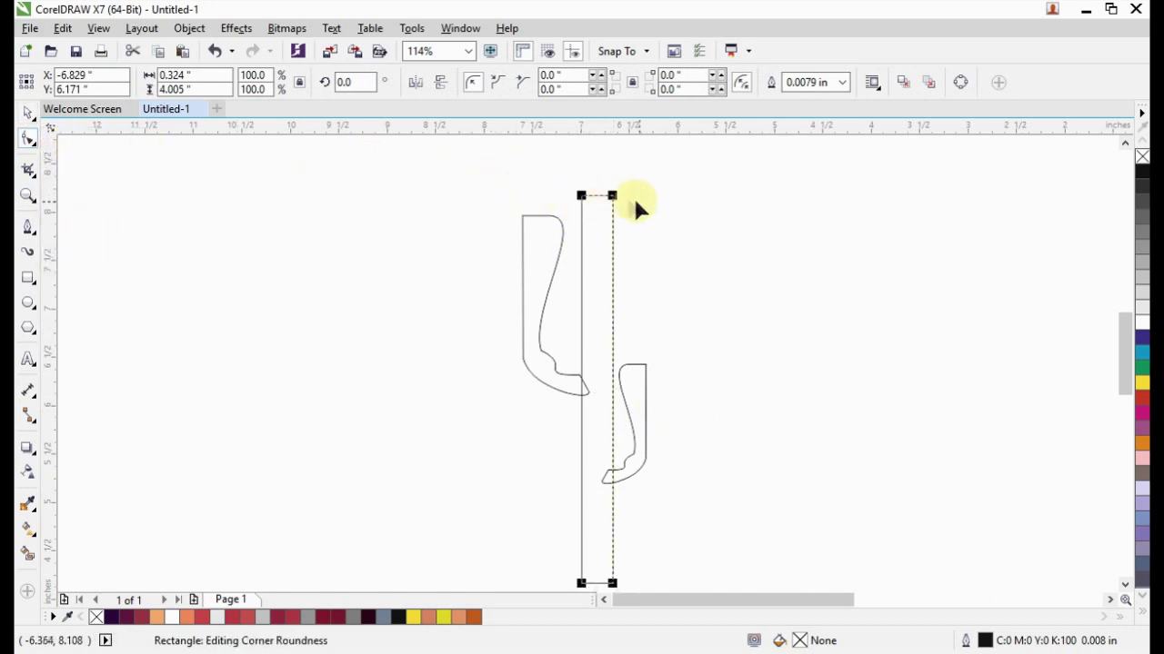
pyautogui.moveTo(583, 196); pyautogui.dragTo(623, 199)
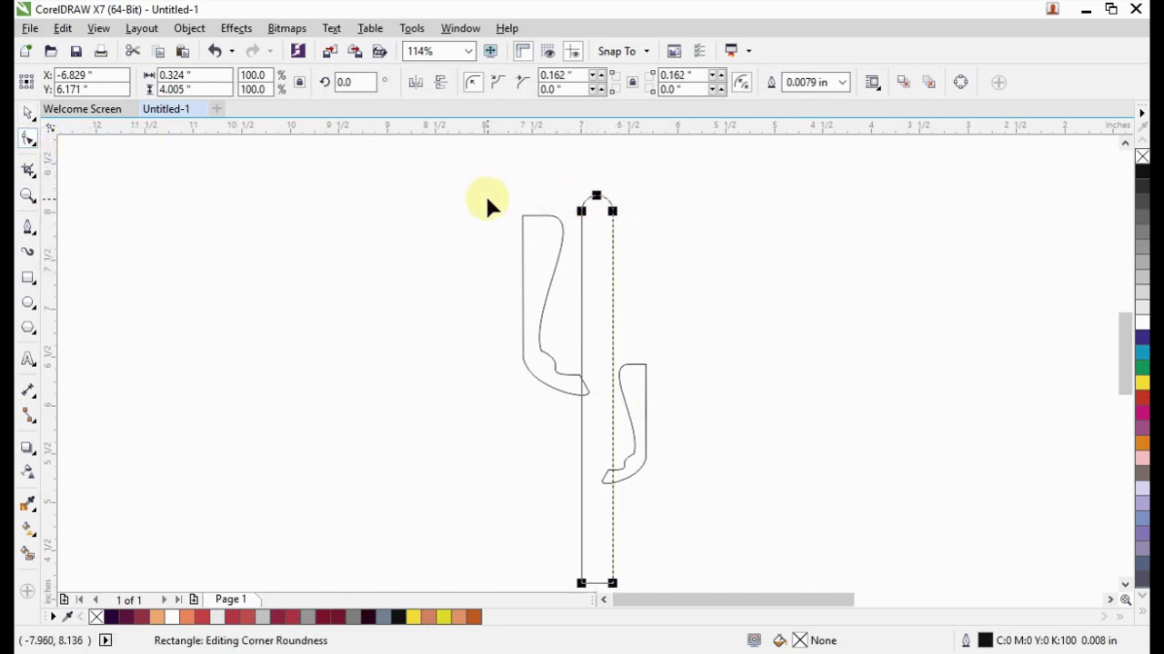
pyautogui.click(27, 111)
# - Group the trunk and both arms into one cactus
pyautogui.click(219, 273)
pyautogui.scroll(-2, 491, 287)
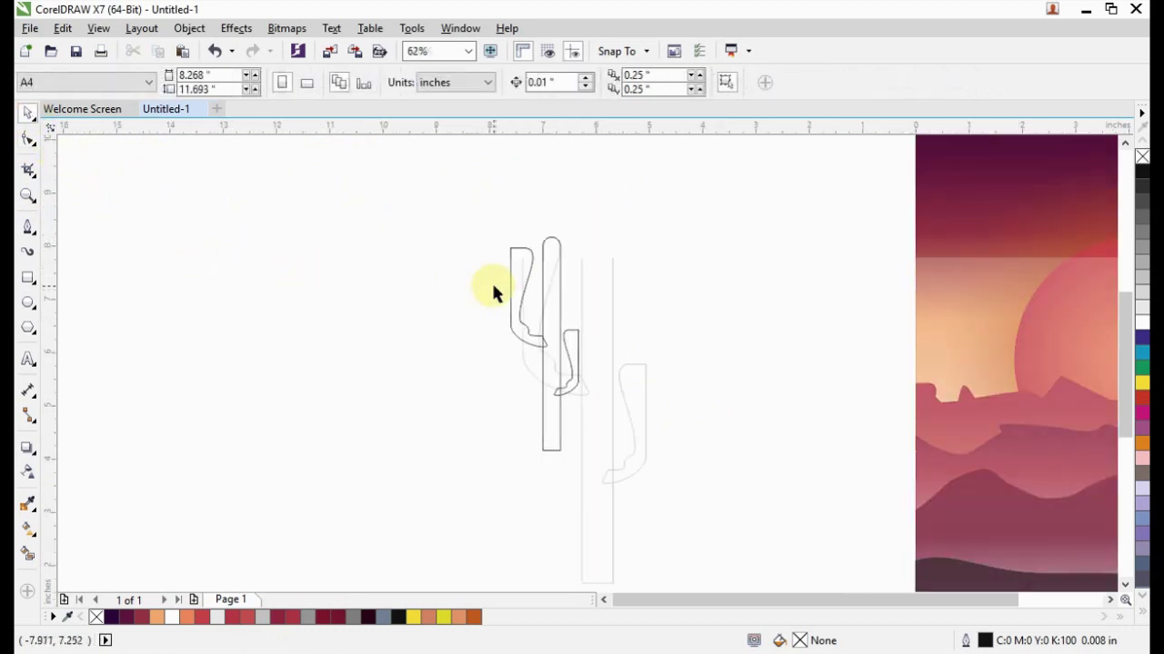
pyautogui.scroll(-2, 494, 289)
pyautogui.scroll(-2, 482, 273)
pyautogui.moveTo(459, 250); pyautogui.dragTo(543, 347)
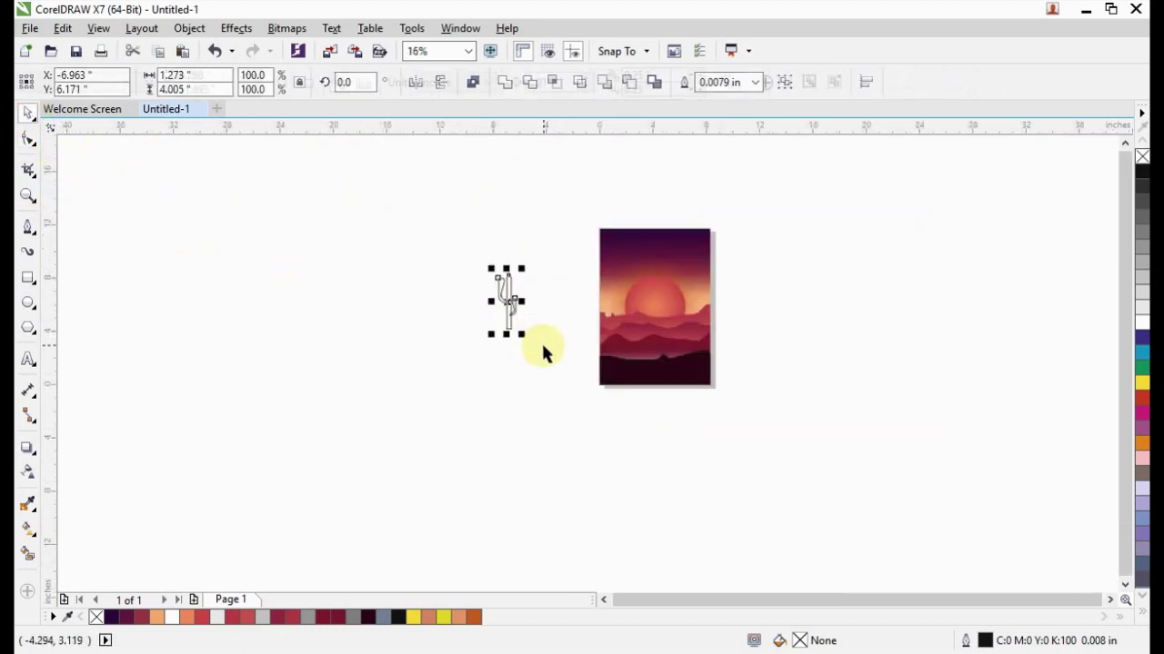
pyautogui.hotkey('ctrl', 'g')
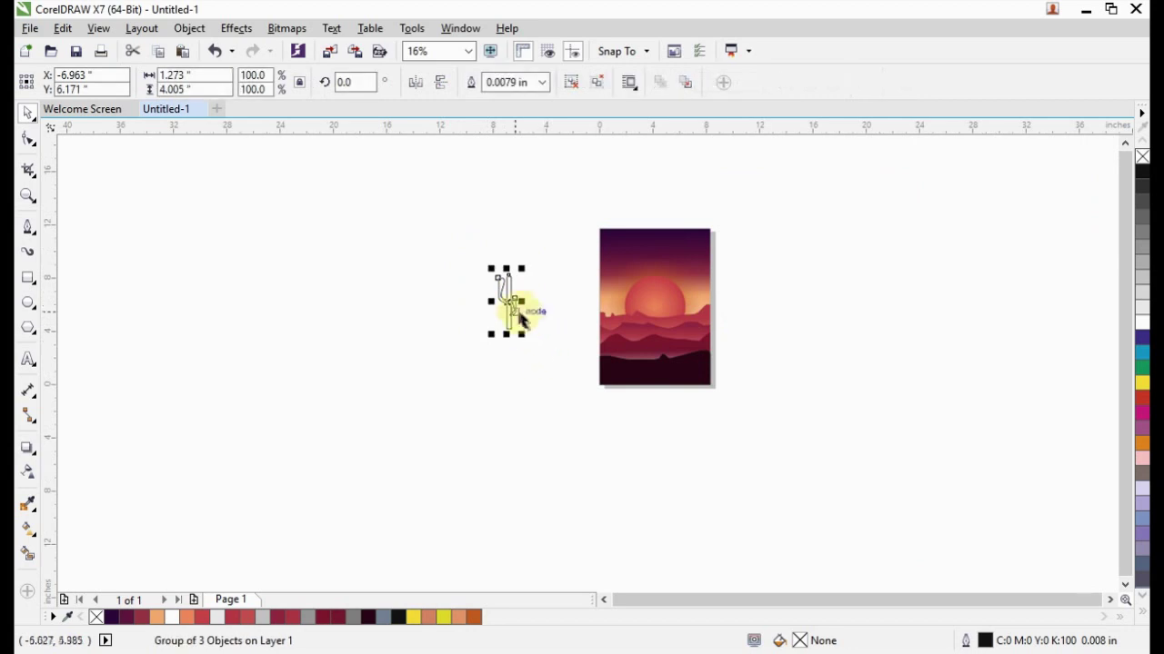
# - Scale the cactus to 43.3% and stand it on the left hills at the ground line
pyautogui.moveTo(507, 300)
pyautogui.mouseDown()
pyautogui.moveTo(642, 350)
pyautogui.moveTo(601, 346)
pyautogui.mouseUp()
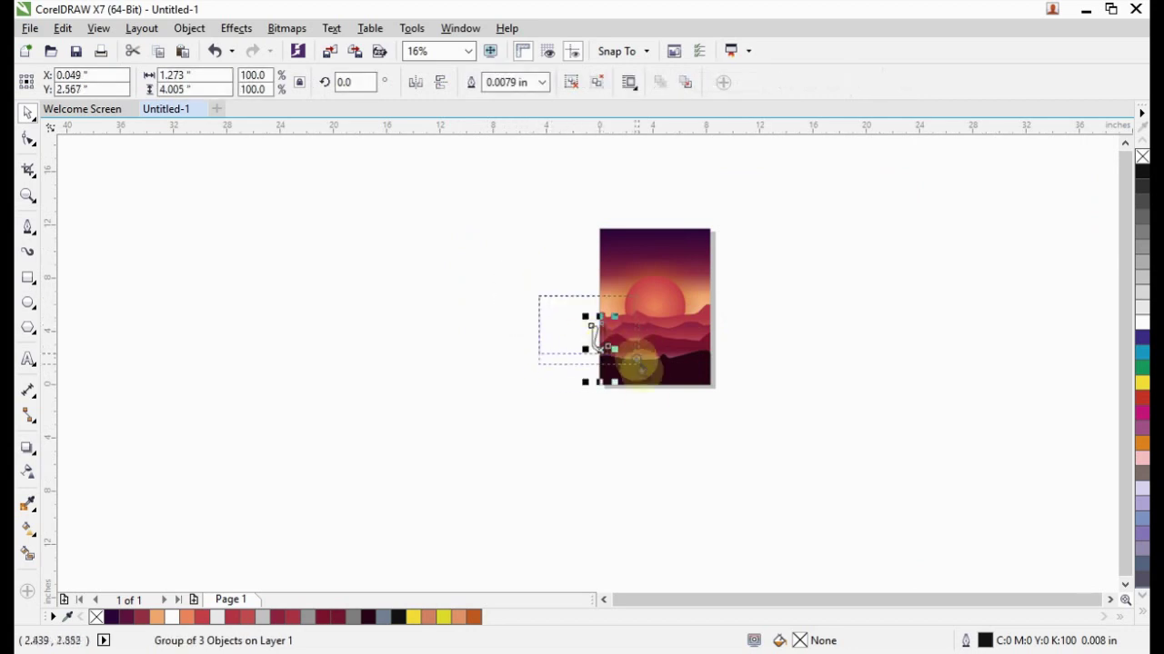
pyautogui.scroll(3, 636, 364)
pyautogui.moveTo(470, 224); pyautogui.dragTo(511, 264)
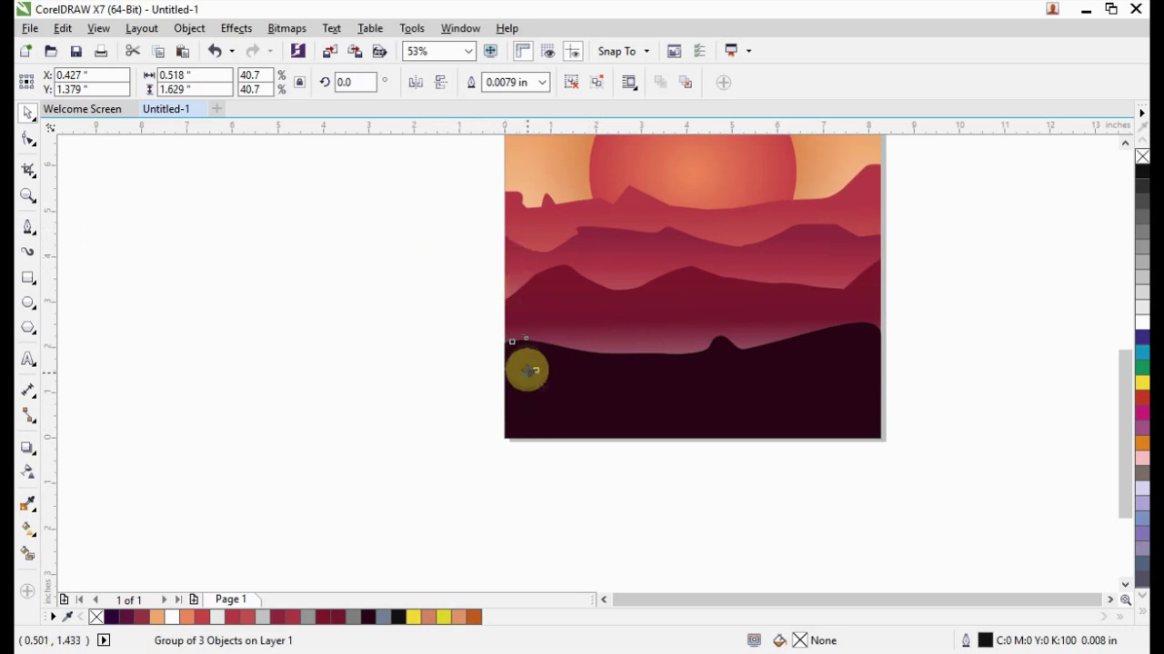
pyautogui.moveTo(524, 367); pyautogui.dragTo(533, 334)
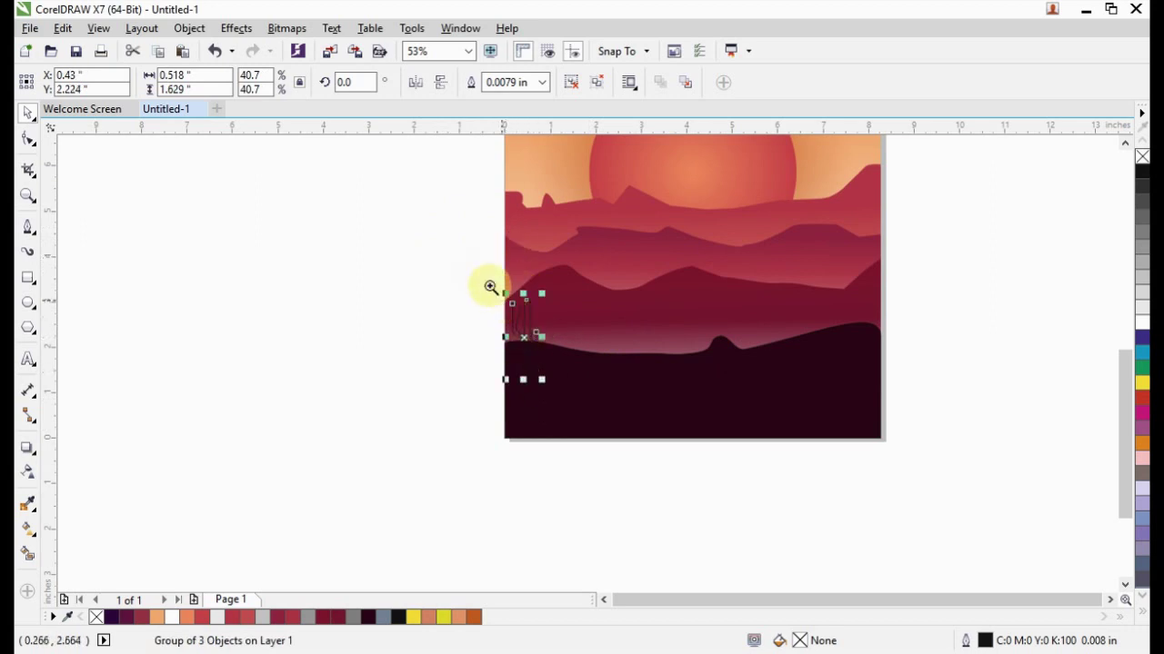
pyautogui.moveTo(458, 258); pyautogui.dragTo(652, 423)
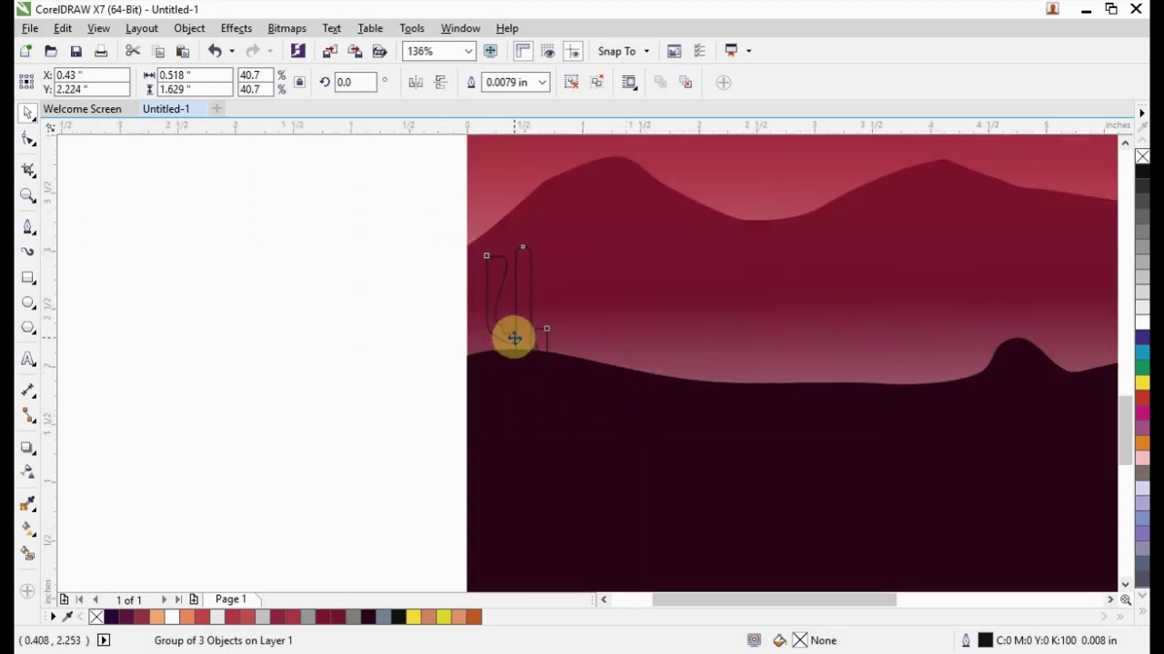
pyautogui.moveTo(515, 338); pyautogui.dragTo(530, 273)
pyautogui.scroll(-3, 518, 242)
pyautogui.moveTo(454, 190); pyautogui.dragTo(670, 364)
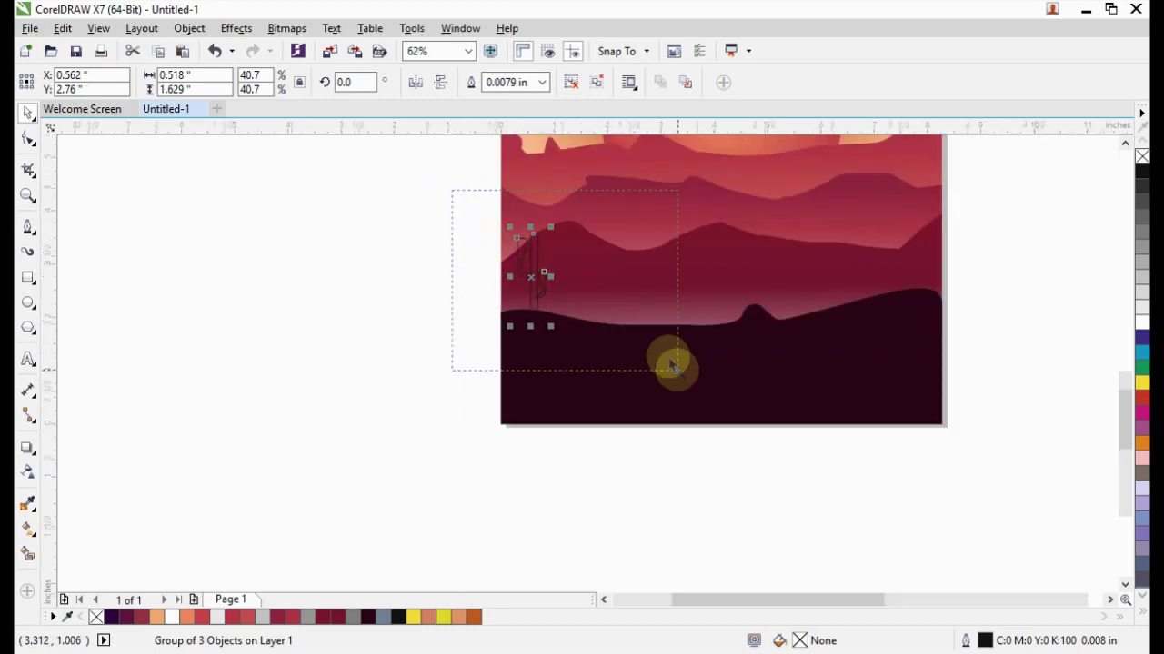
pyautogui.moveTo(543, 240); pyautogui.dragTo(557, 228)
# - Fill the cactus near-black maroon (#320116)
pyautogui.scroll(-2, 546, 235)
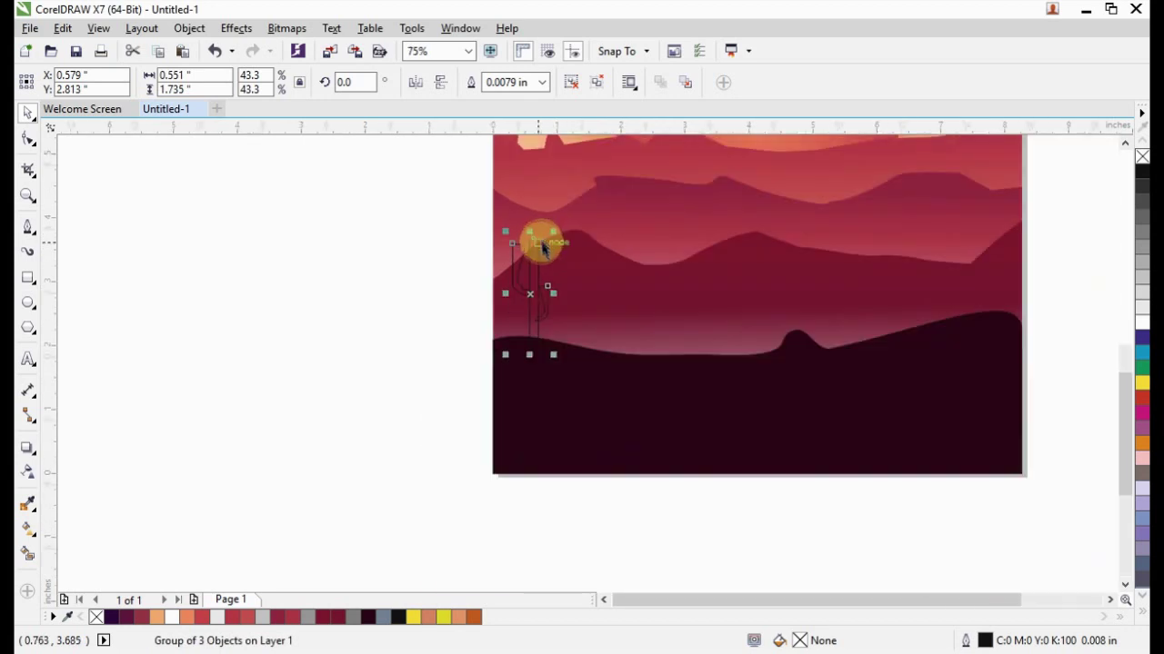
pyautogui.scroll(-3, 509, 227)
pyautogui.moveTo(480, 220); pyautogui.dragTo(691, 299)
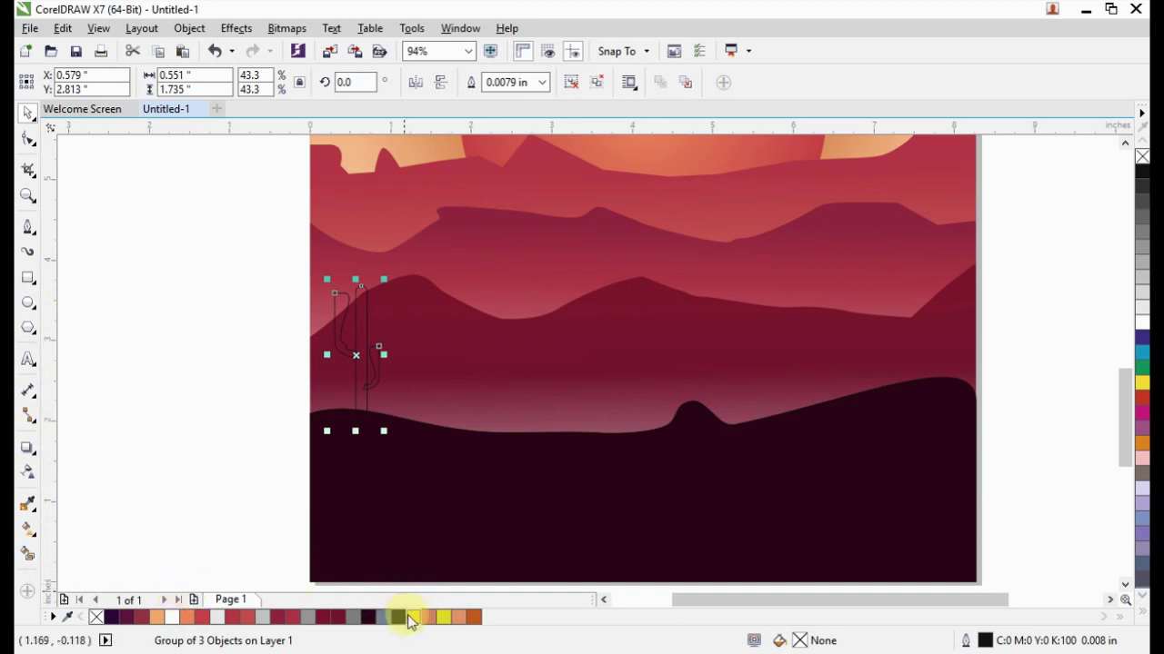
pyautogui.click(371, 621)
pyautogui.click(215, 351)
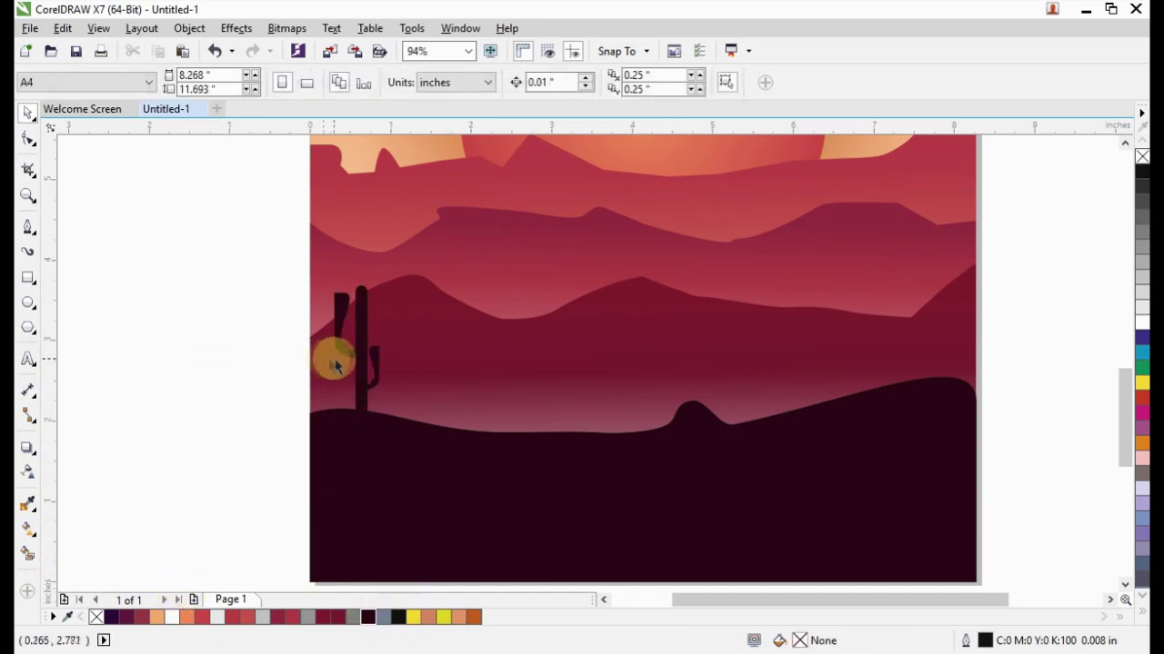
pyautogui.click(358, 360)
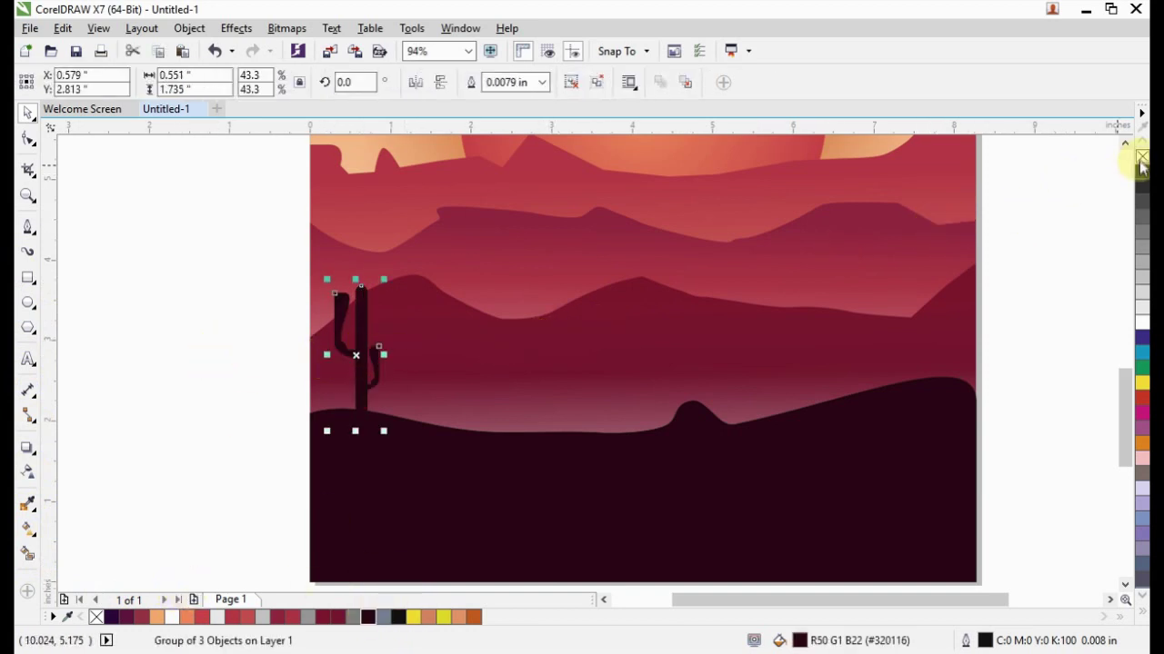
pyautogui.click(1003, 313)
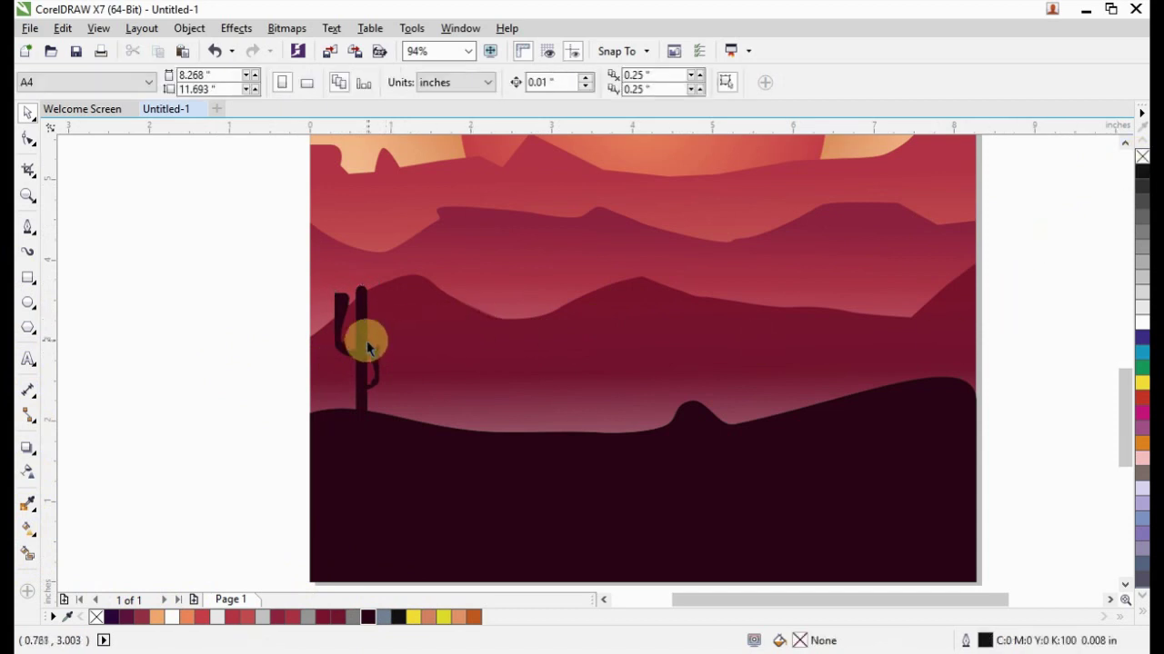
# - Place a tiny copy of the cactus beside the small central hill
pyautogui.moveTo(361, 348)
pyautogui.mouseDown()
pyautogui.moveTo(591, 418)
pyautogui.moveTo(629, 374)
pyautogui.mouseUp()
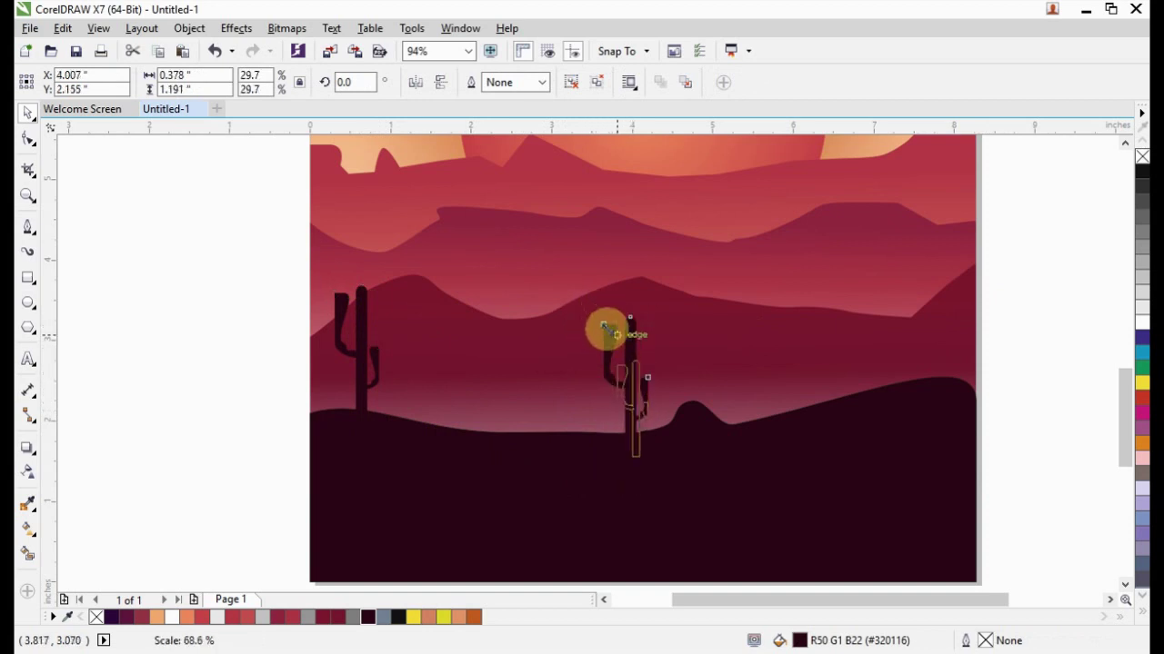
pyautogui.moveTo(595, 311); pyautogui.dragTo(623, 396)
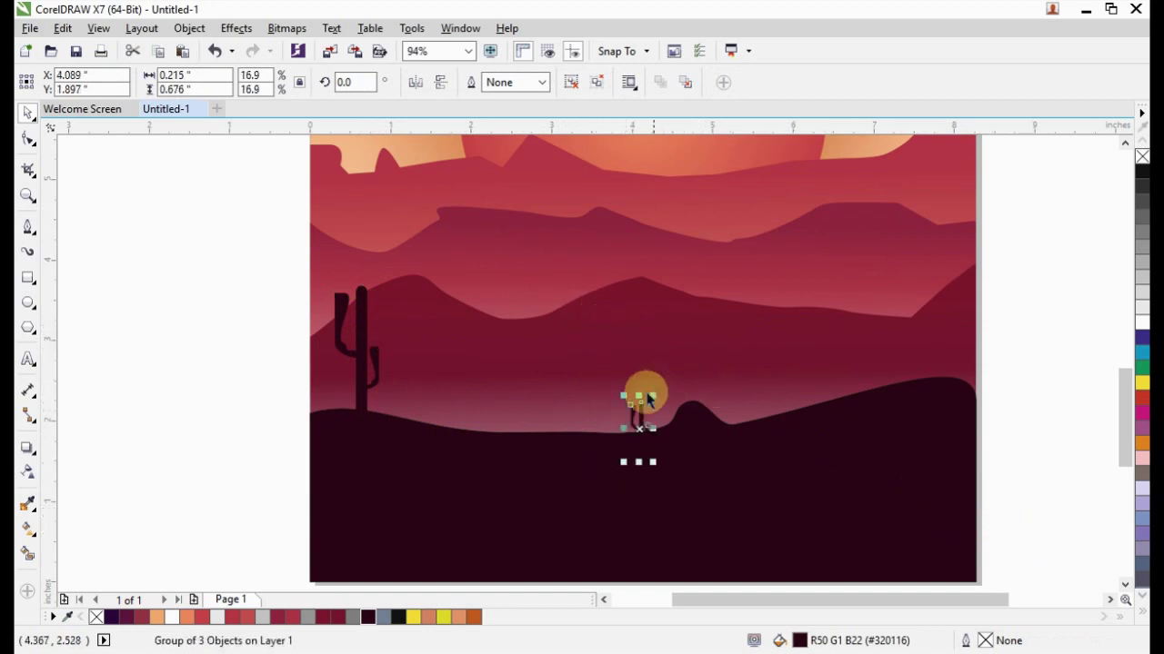
pyautogui.click(1027, 471)
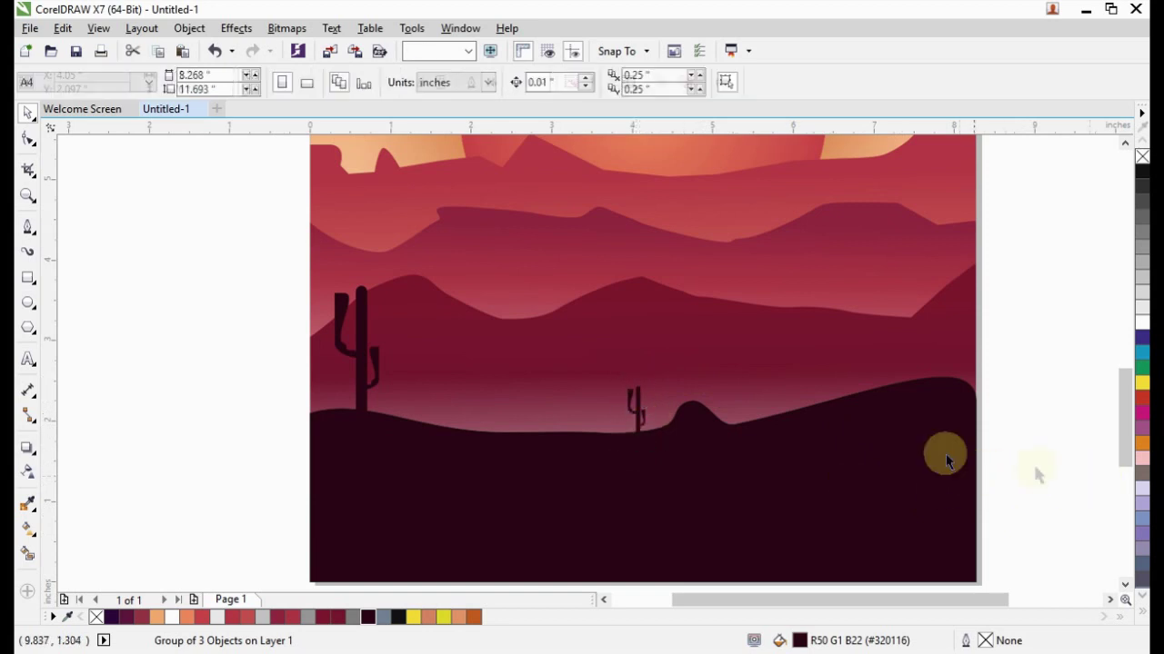
# - Copy the cactus onto the right-edge hill and enlarge it
pyautogui.moveTo(634, 419)
pyautogui.mouseDown()
pyautogui.moveTo(920, 401)
pyautogui.moveTo(918, 362)
pyautogui.mouseUp()
pyautogui.click(1016, 411)
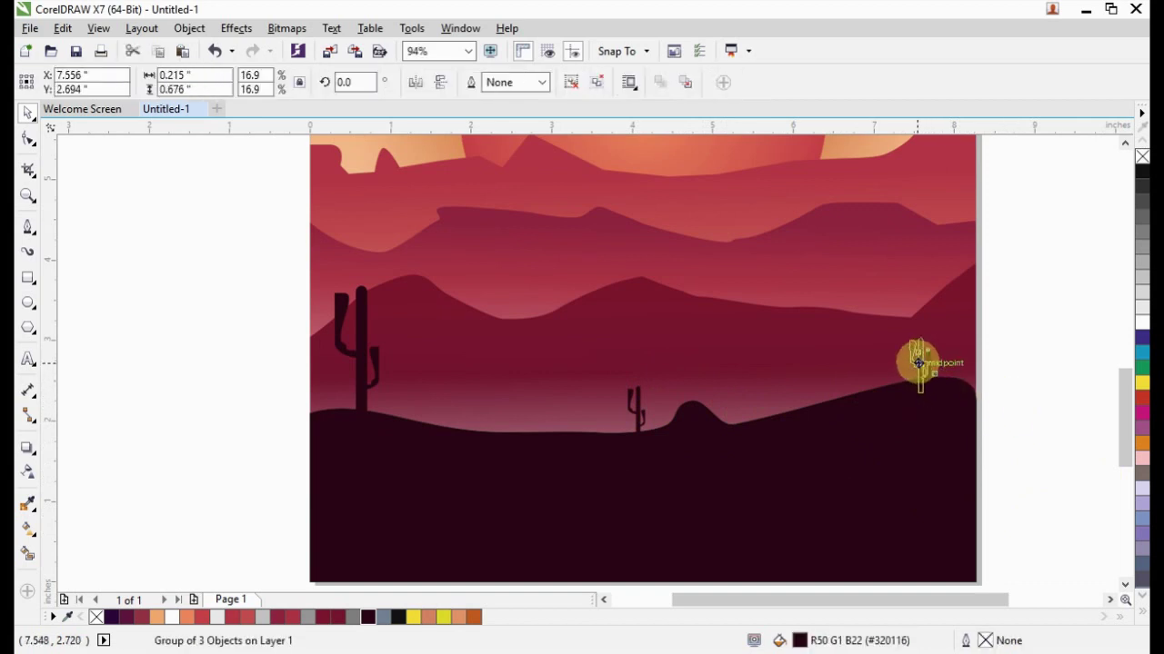
pyautogui.press('F2')
pyautogui.moveTo(831, 273); pyautogui.dragTo(987, 443)
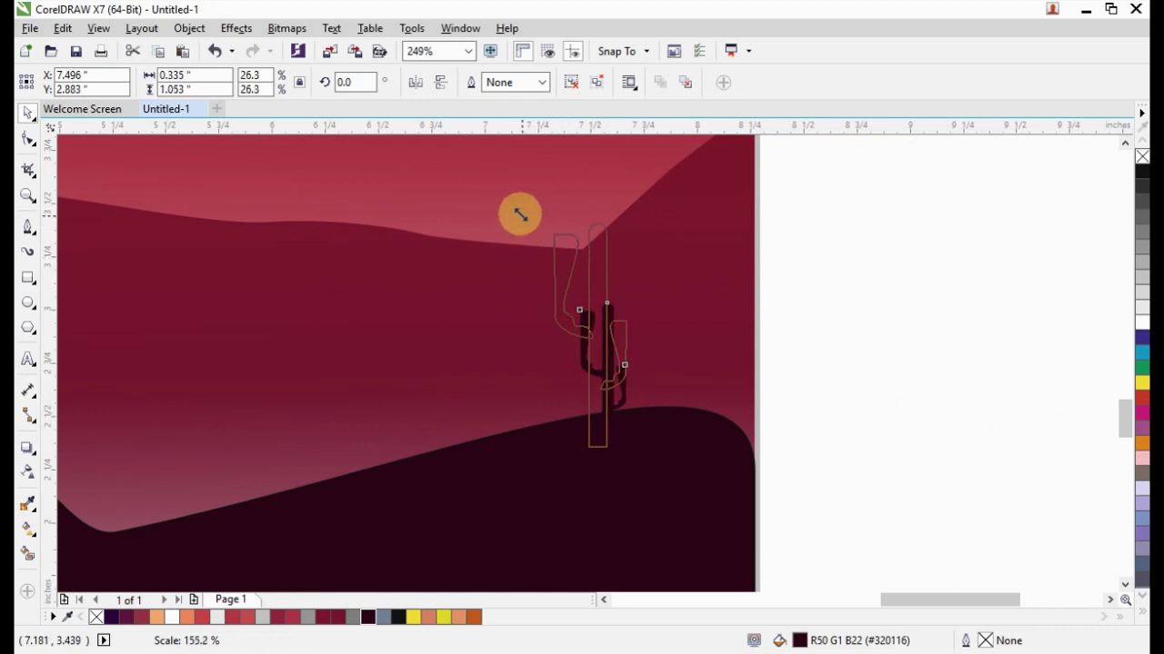
pyautogui.moveTo(571, 296)
pyautogui.mouseDown()
pyautogui.moveTo(532, 216)
pyautogui.moveTo(701, 429)
pyautogui.mouseUp()
pyautogui.click(783, 409)
pyautogui.press('F3')
# - Ungroup the right-edge cactus and shorten its trunk from the top
pyautogui.press('F2')
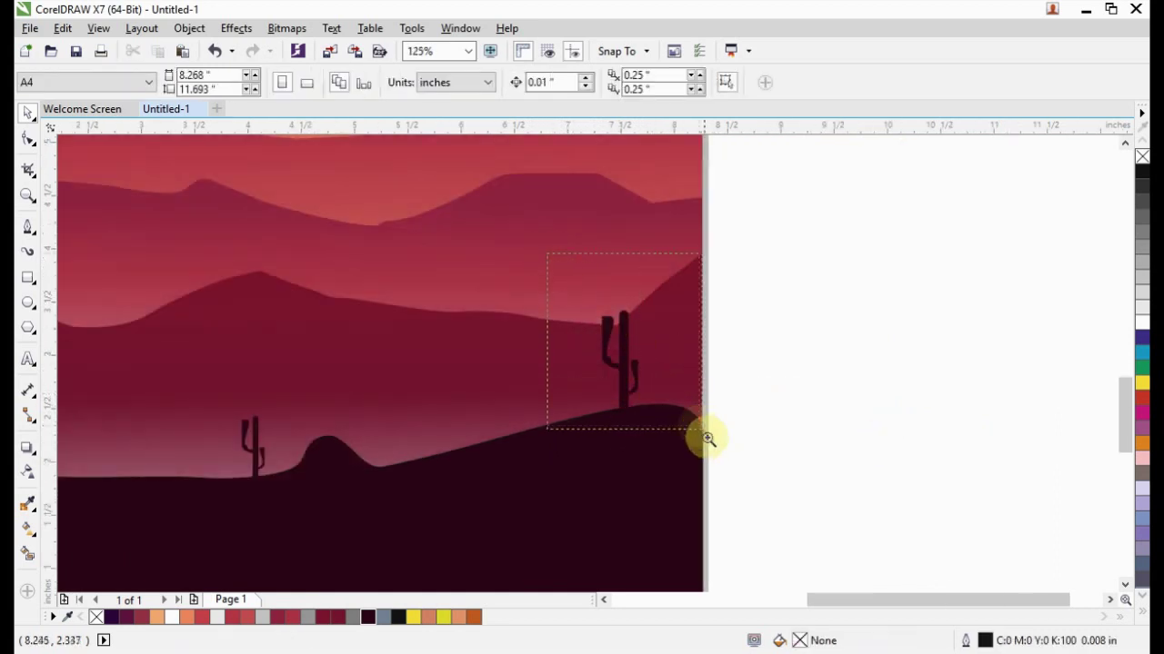
pyautogui.scroll(2, 779, 609)
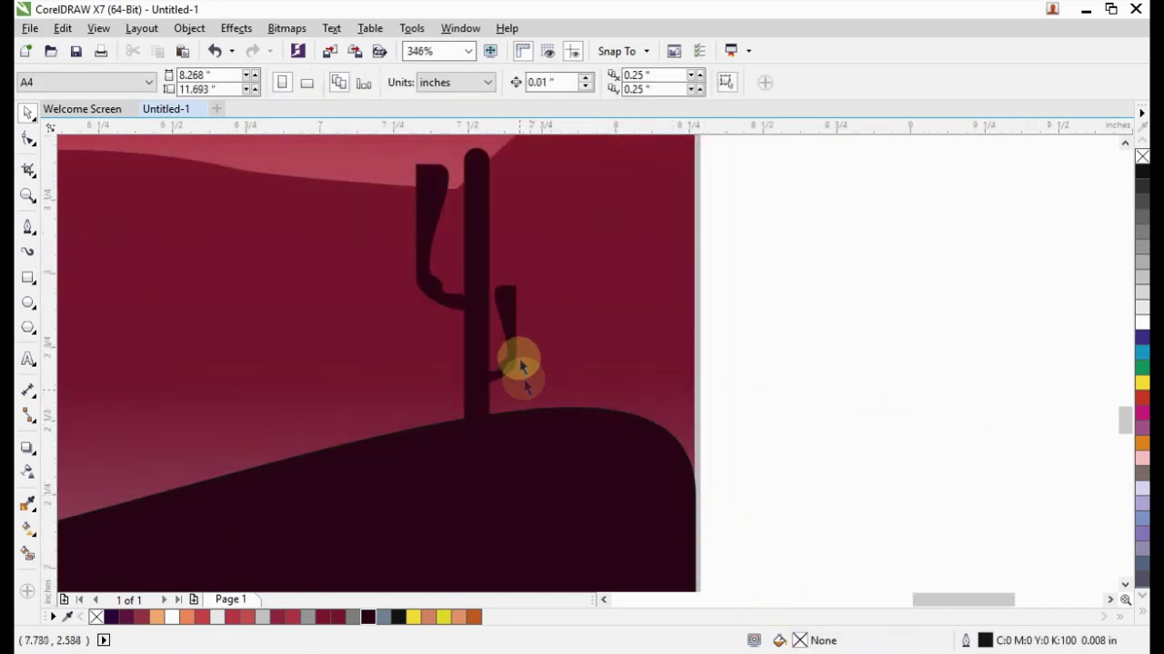
pyautogui.click(483, 303)
pyautogui.hotkey('ctrl', 'u')
pyautogui.click(480, 208)
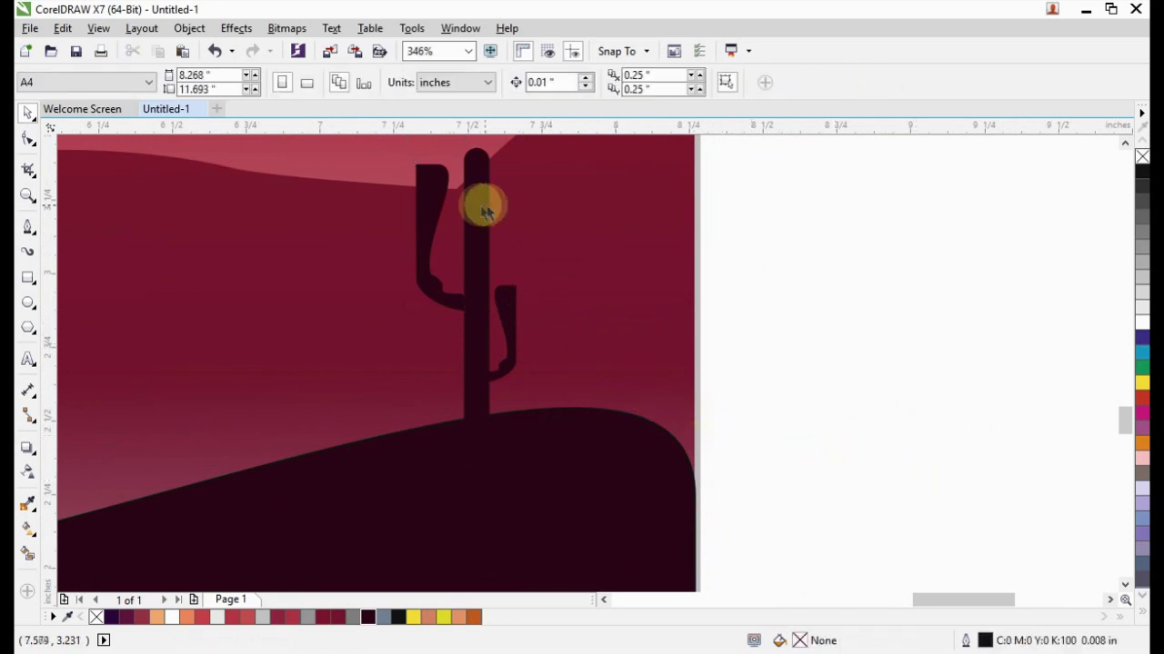
pyautogui.moveTo(475, 141); pyautogui.dragTo(482, 218)
pyautogui.click(803, 389)
pyautogui.scroll(-5, 670, 358)
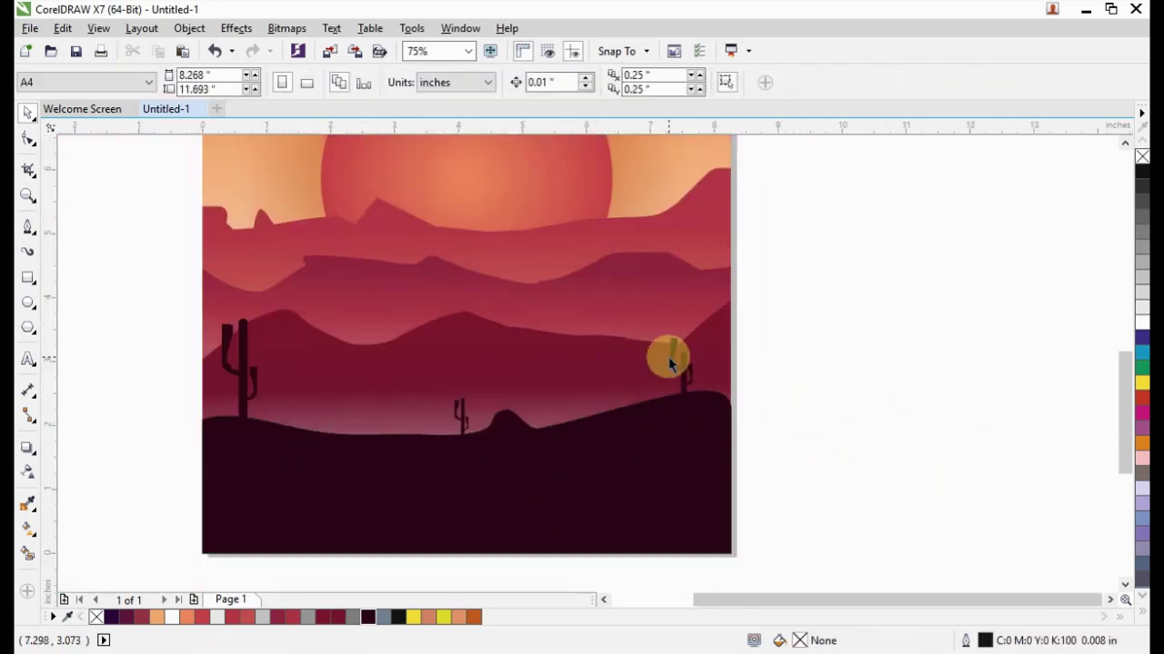
pyautogui.scroll(-2, 560, 310)
pyautogui.scroll(-2, 560, 310)
pyautogui.moveTo(491, 181)
pyautogui.mouseDown()
pyautogui.moveTo(623, 389)
pyautogui.moveTo(644, 389)
pyautogui.mouseUp()
pyautogui.moveTo(436, 146)
pyautogui.mouseDown()
pyautogui.moveTo(724, 582)
pyautogui.moveTo(738, 575)
pyautogui.mouseUp()
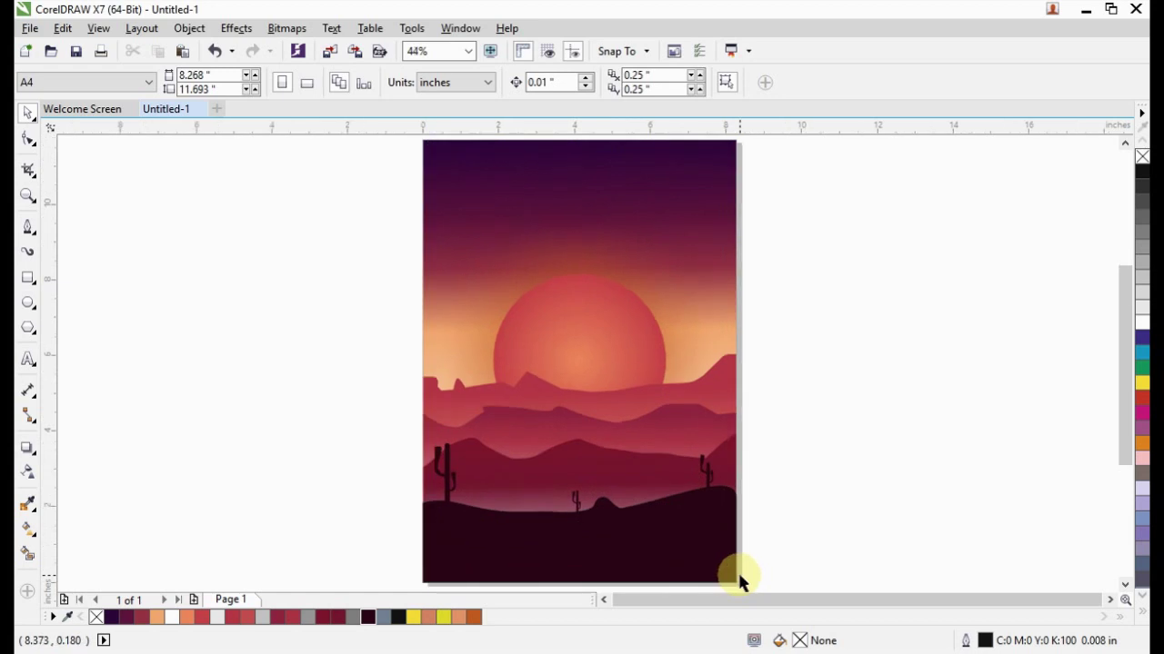
# - Draw a short curved Brush-mode Artistic Media stroke left of the page
pyautogui.click(31, 257)
pyautogui.click(241, 82)
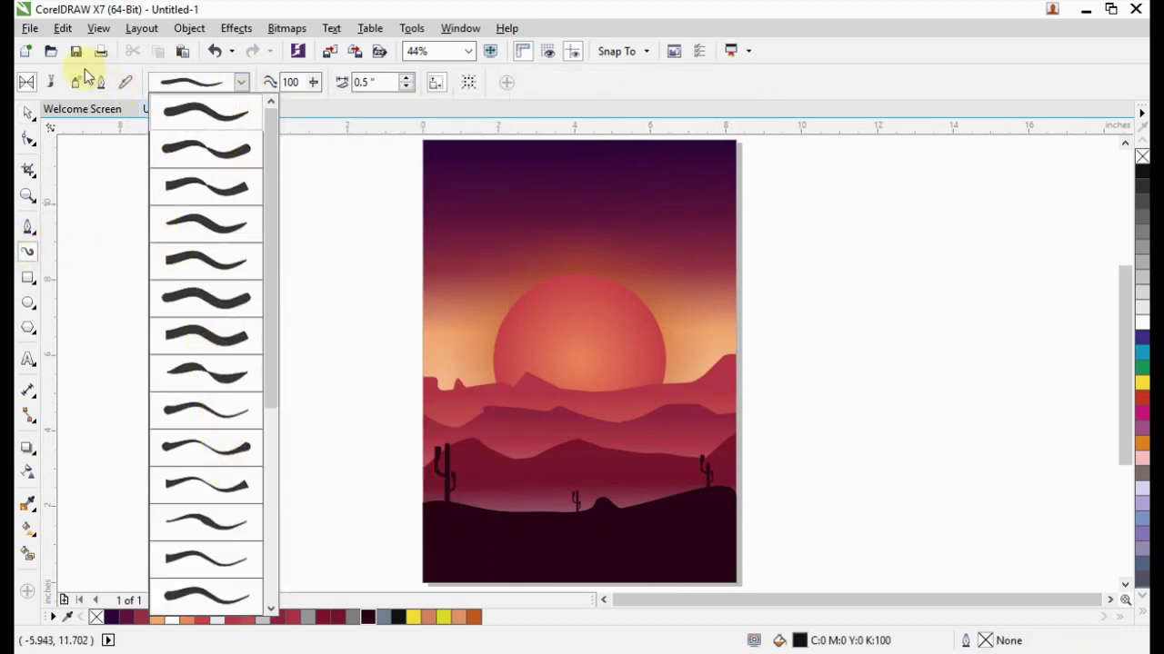
pyautogui.click(52, 84)
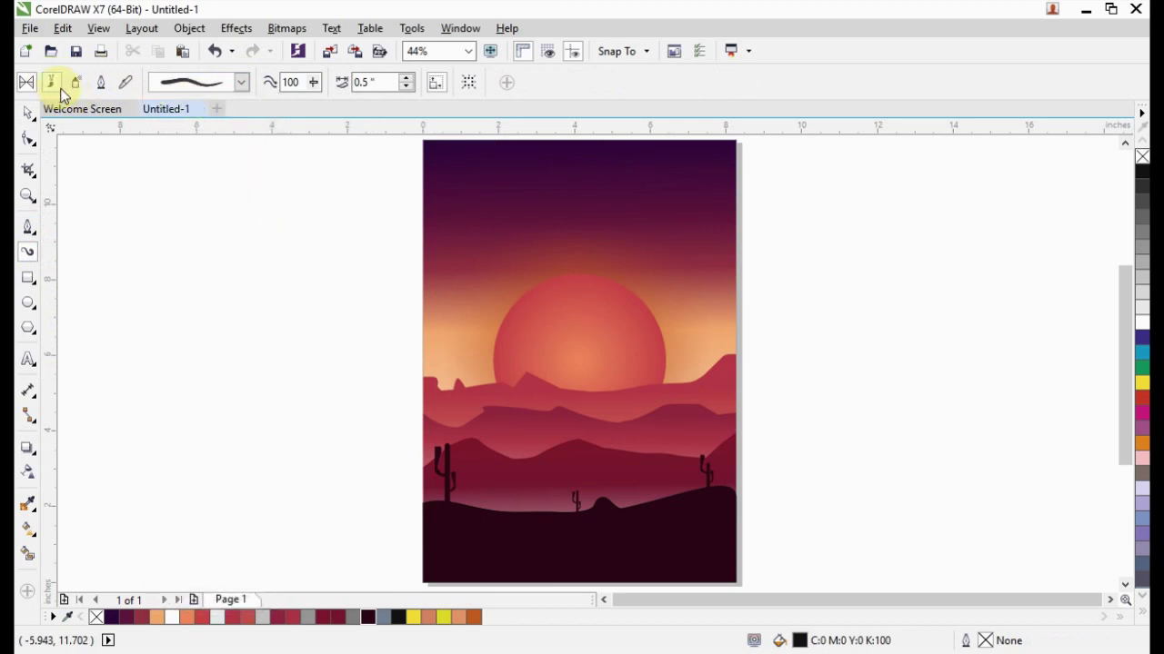
pyautogui.click(75, 84)
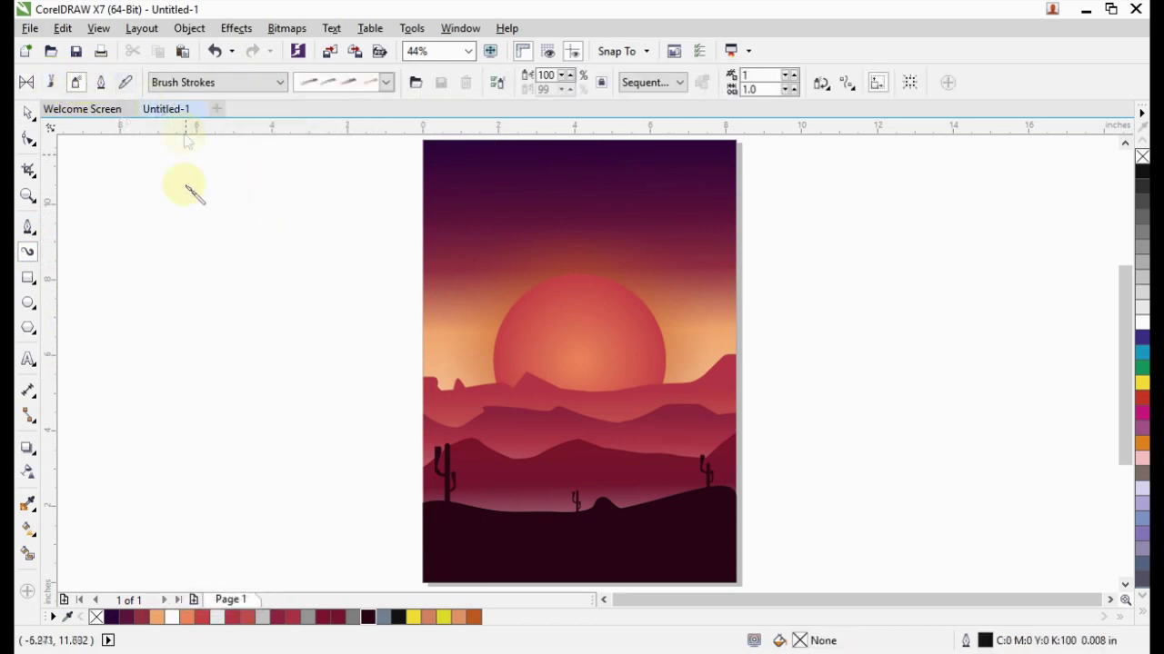
pyautogui.moveTo(192, 223); pyautogui.dragTo(259, 253)
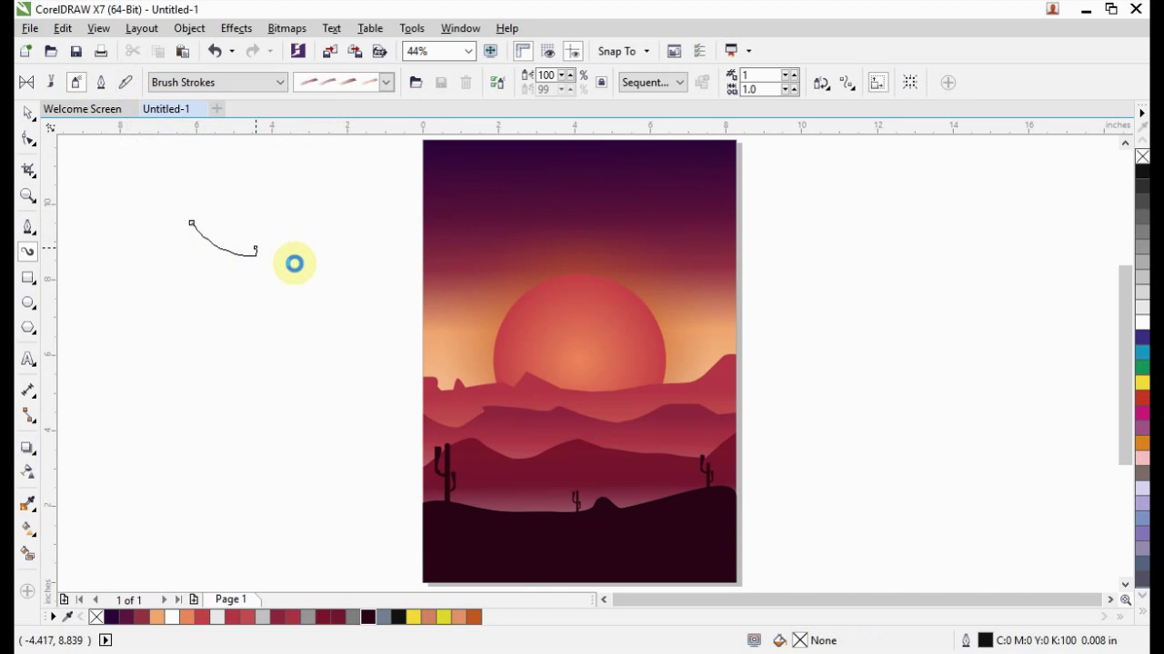
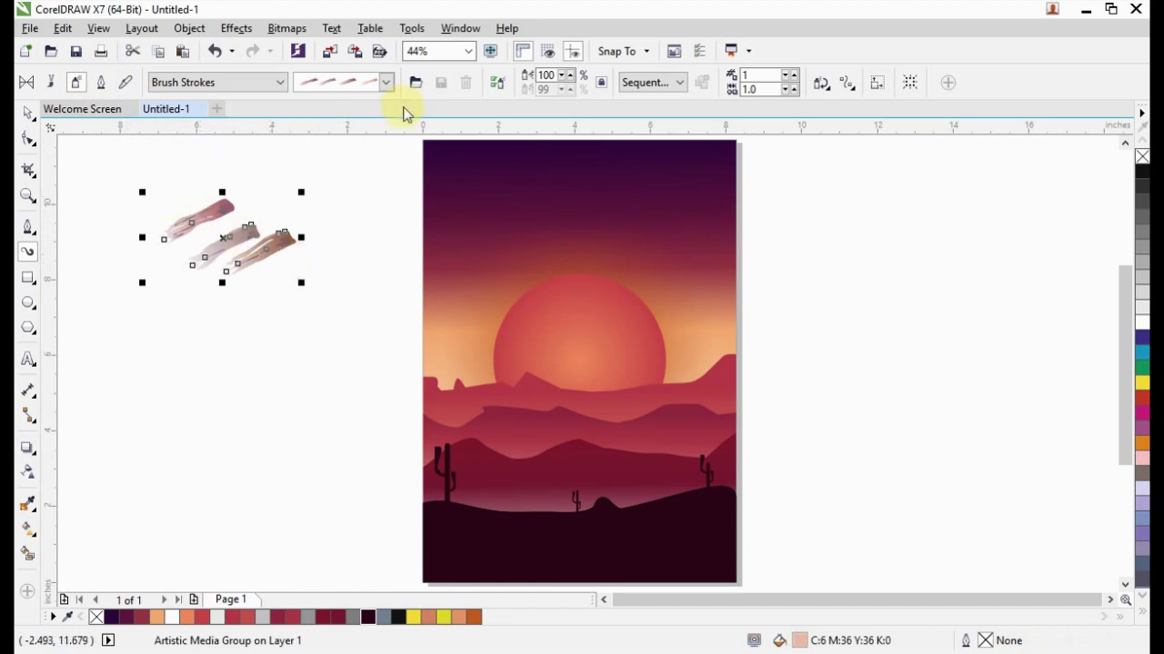
# - Browse the Artistic Media brush presets and categories such as Food and Footprint
pyautogui.click(387, 82)
pyautogui.moveTo(351, 263)
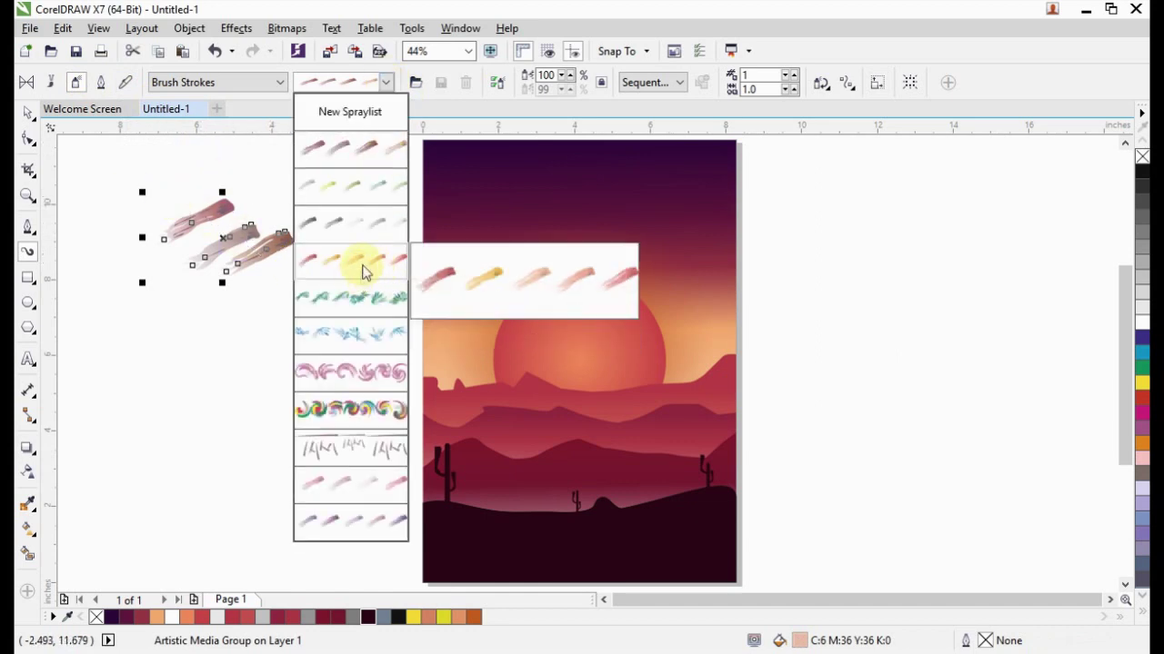
pyautogui.click(241, 86)
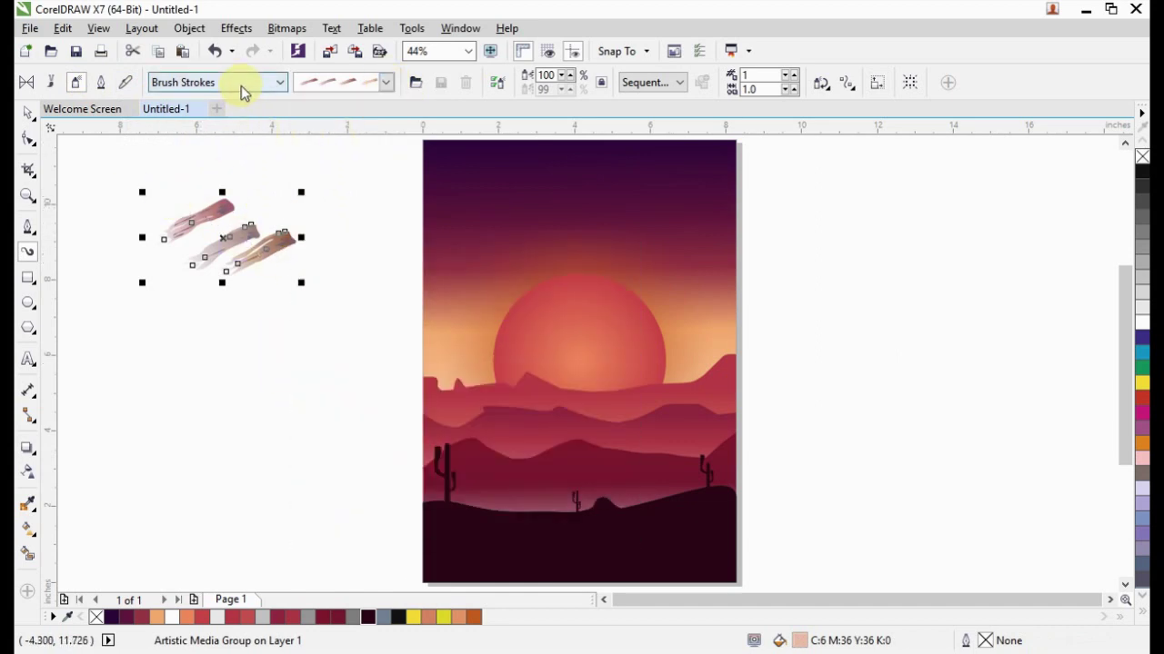
pyautogui.click(241, 85)
pyautogui.click(224, 115)
pyautogui.click(231, 83)
pyautogui.click(215, 136)
pyautogui.click(215, 83)
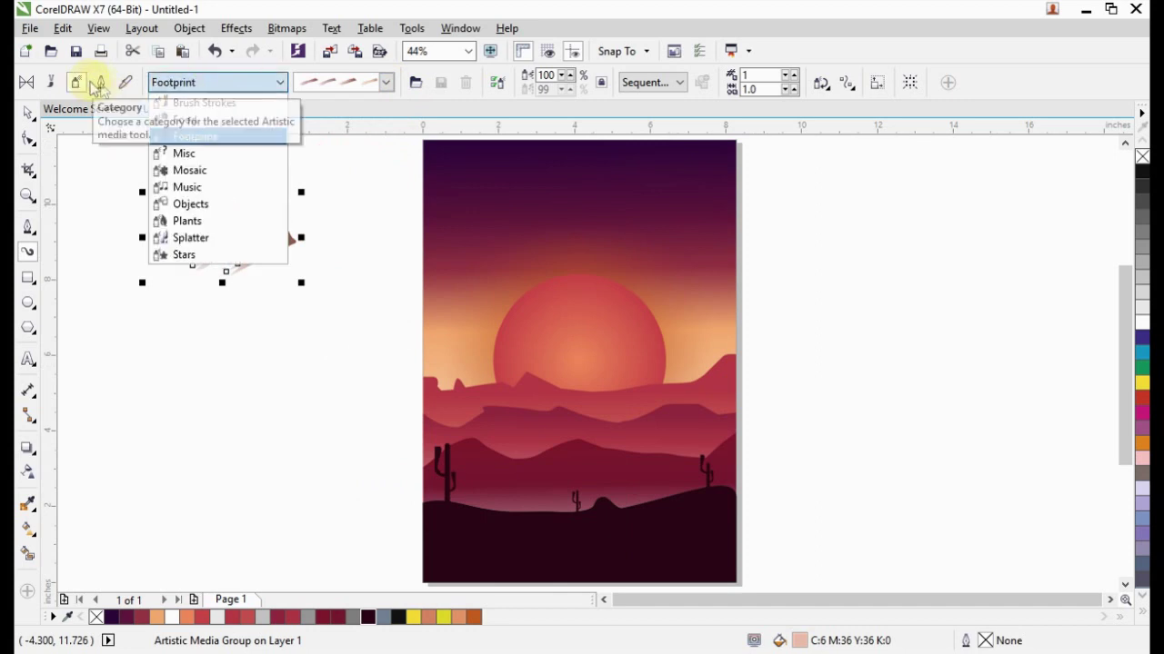
# - Draw a black S-shaped test stroke in Expression mode beside the page
pyautogui.click(126, 82)
pyautogui.click(172, 149)
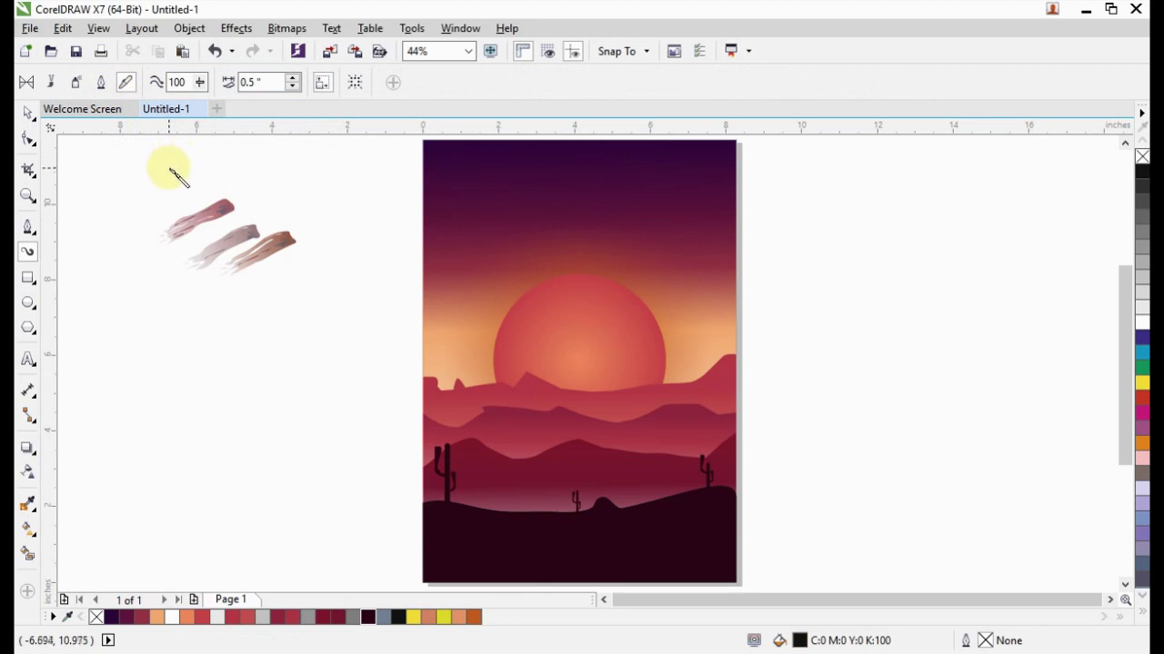
pyautogui.moveTo(169, 169); pyautogui.dragTo(153, 233)
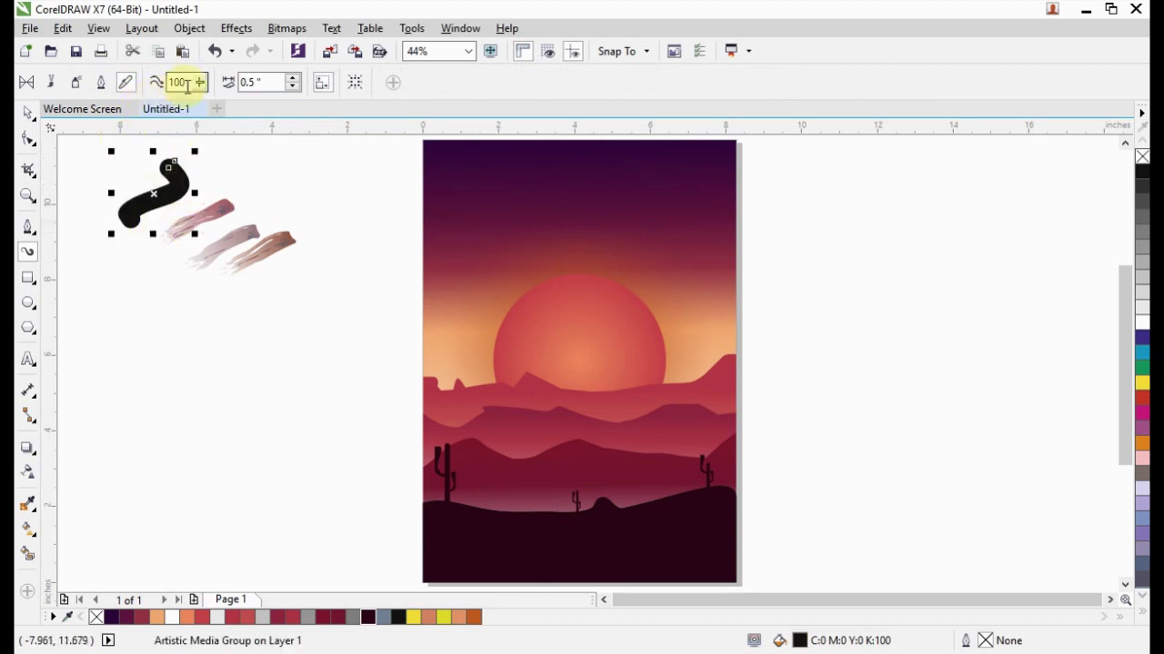
# - Draw a horizontal stroke with the rough grass-like preset brush below the test strokes
pyautogui.click(51, 84)
pyautogui.click(385, 84)
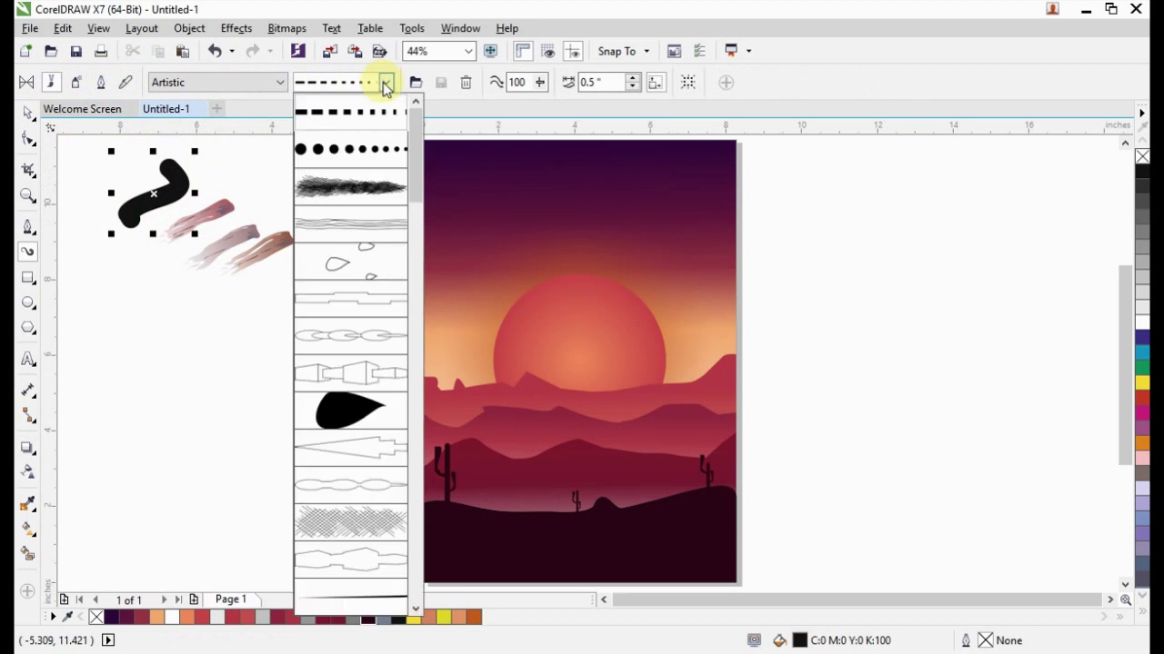
pyautogui.click(377, 182)
pyautogui.moveTo(153, 403); pyautogui.dragTo(293, 403)
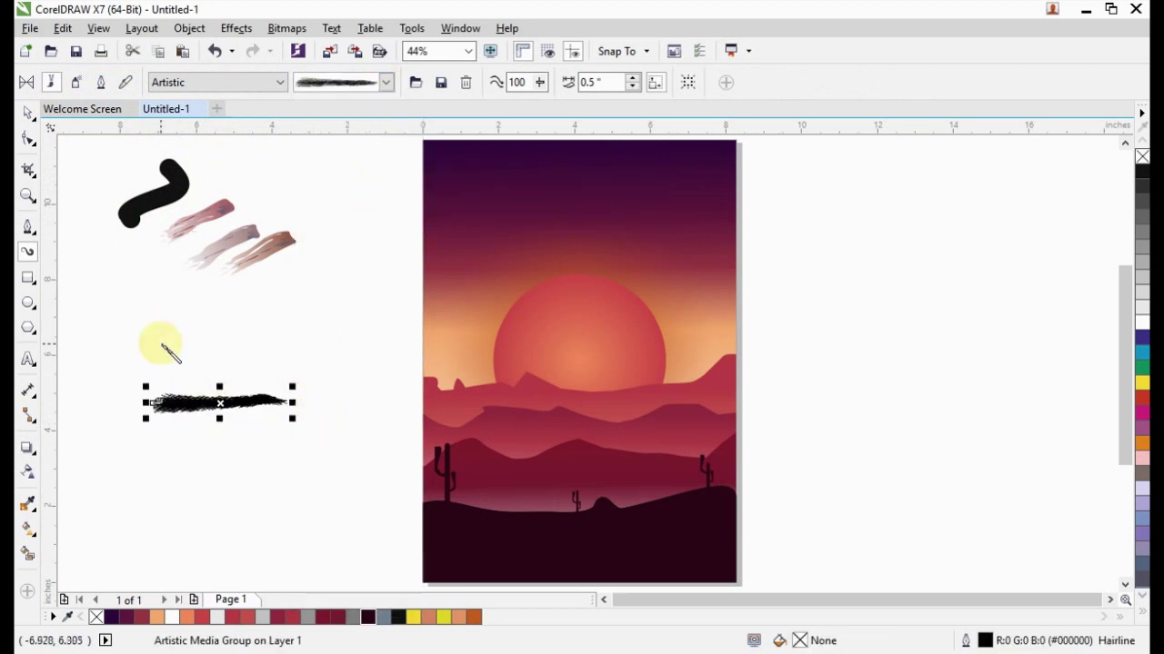
pyautogui.click(142, 213)
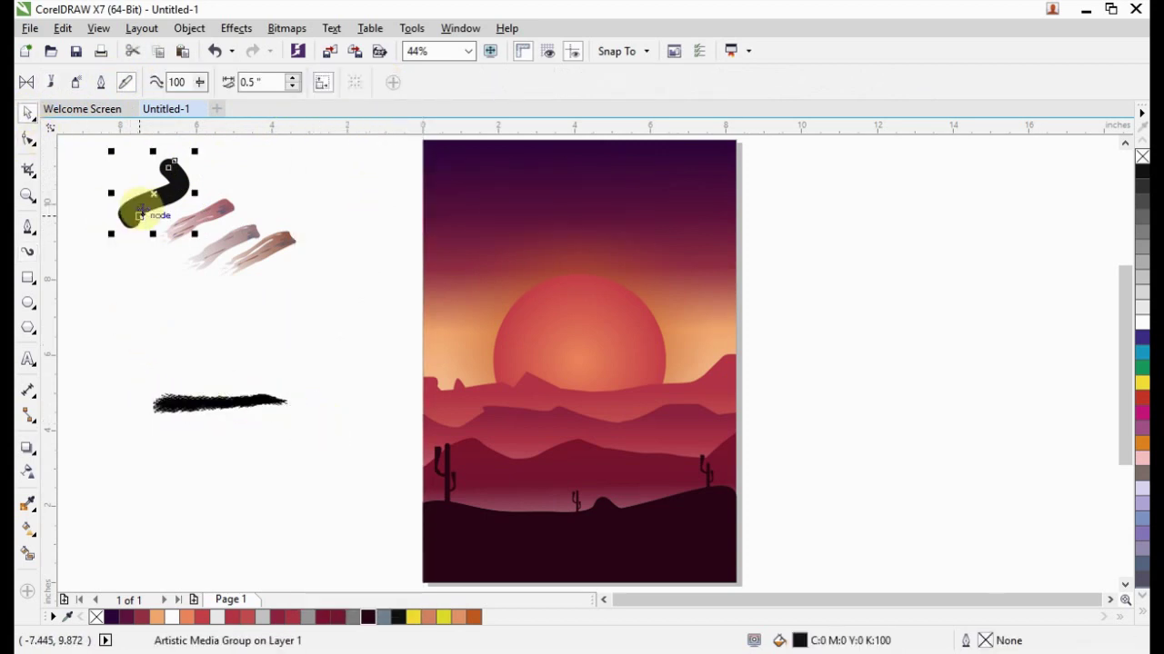
# - Delete the squiggle test stroke and move the grass stroke onto the dark ground
pyautogui.press('Delete')
pyautogui.press('Delete')
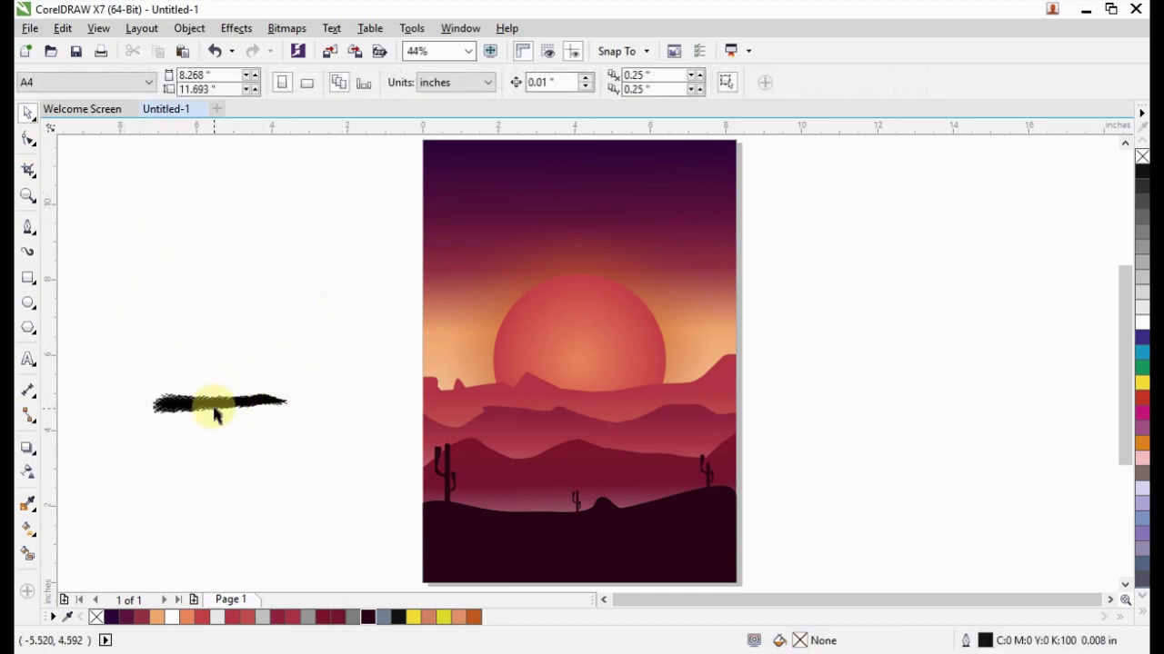
pyautogui.click(213, 404)
pyautogui.moveTo(497, 517); pyautogui.dragTo(506, 512)
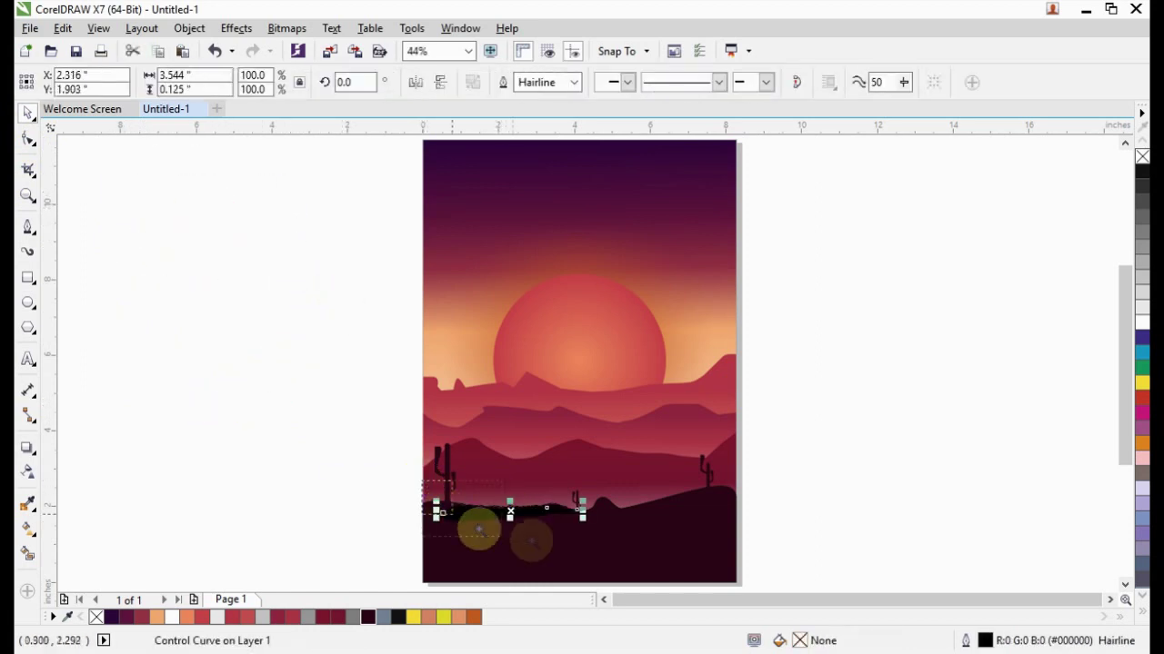
pyautogui.scroll(5, 624, 527)
# - Skew the grass stroke downward
pyautogui.press('i')
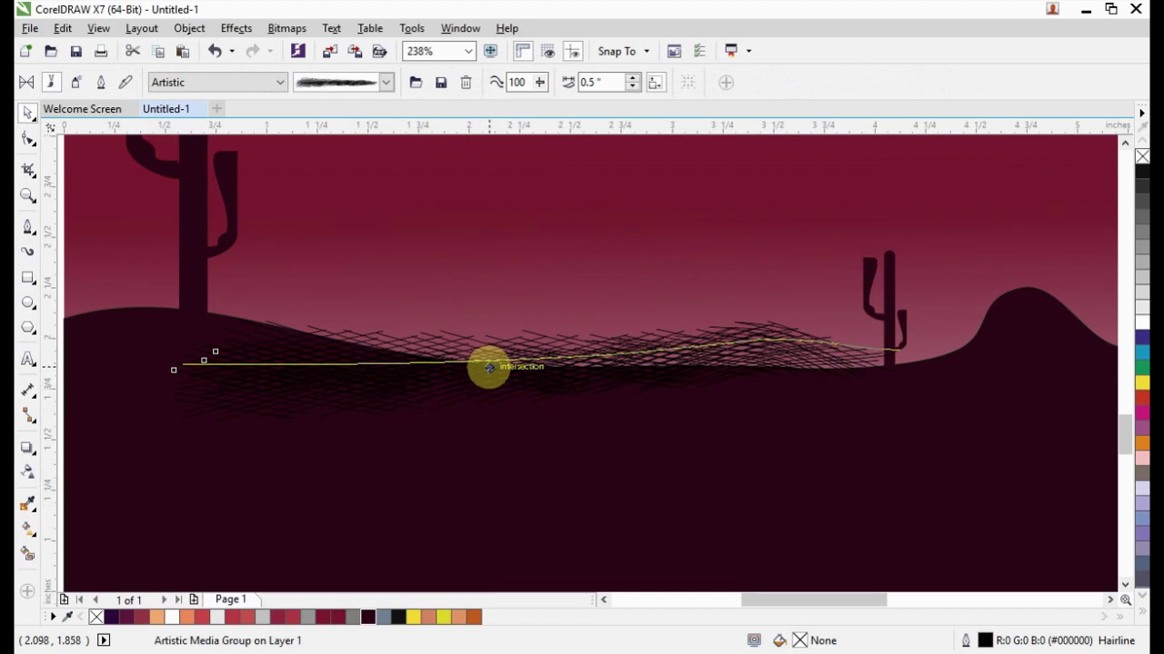
pyautogui.press('space')
pyautogui.click(489, 367)
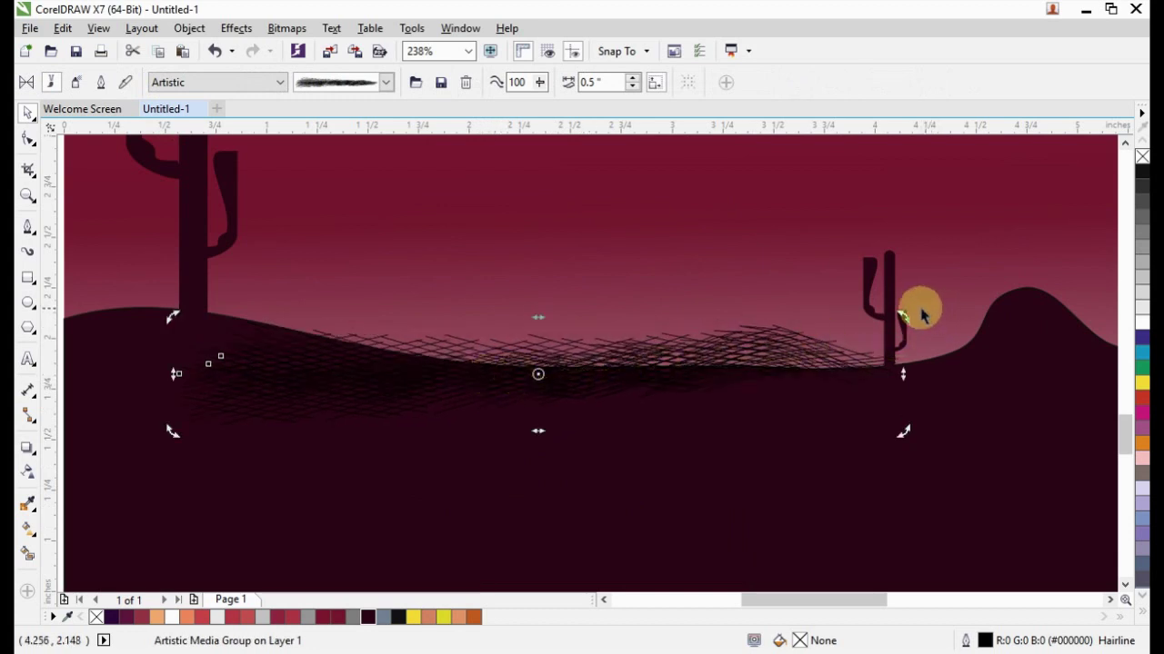
pyautogui.moveTo(902, 373); pyautogui.dragTo(904, 390)
pyautogui.moveTo(700, 395); pyautogui.dragTo(604, 374)
pyautogui.click(753, 462)
# - Tilt and rotate the grass to follow the ground's slope, extending its end rightward
pyautogui.click(675, 380)
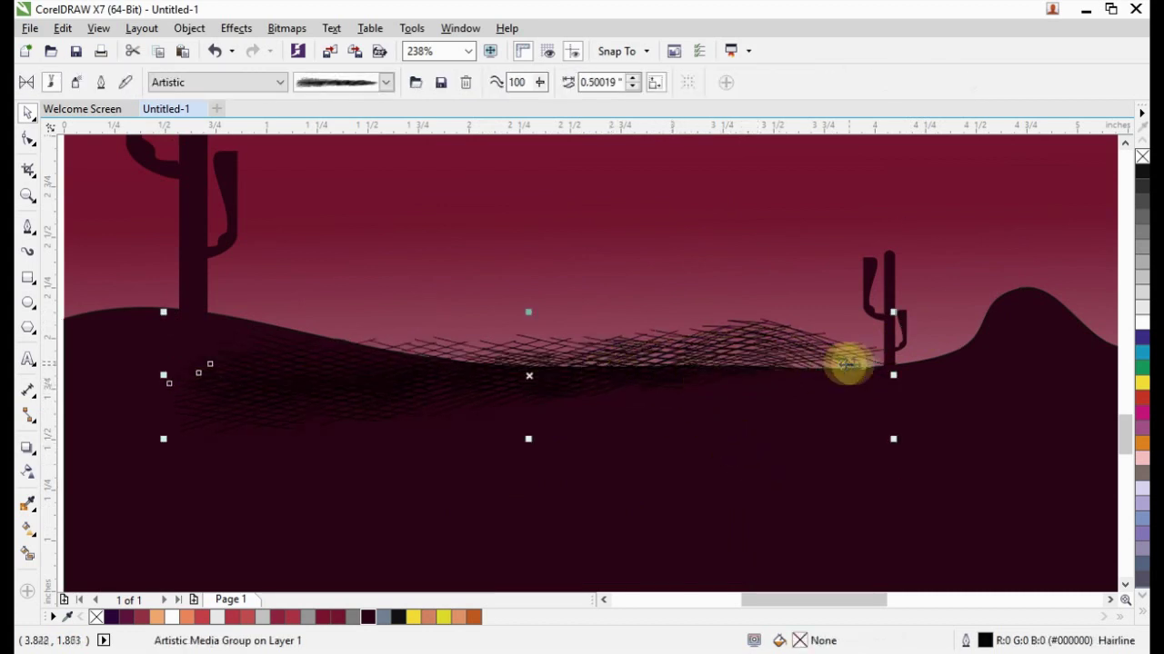
pyautogui.click(719, 351)
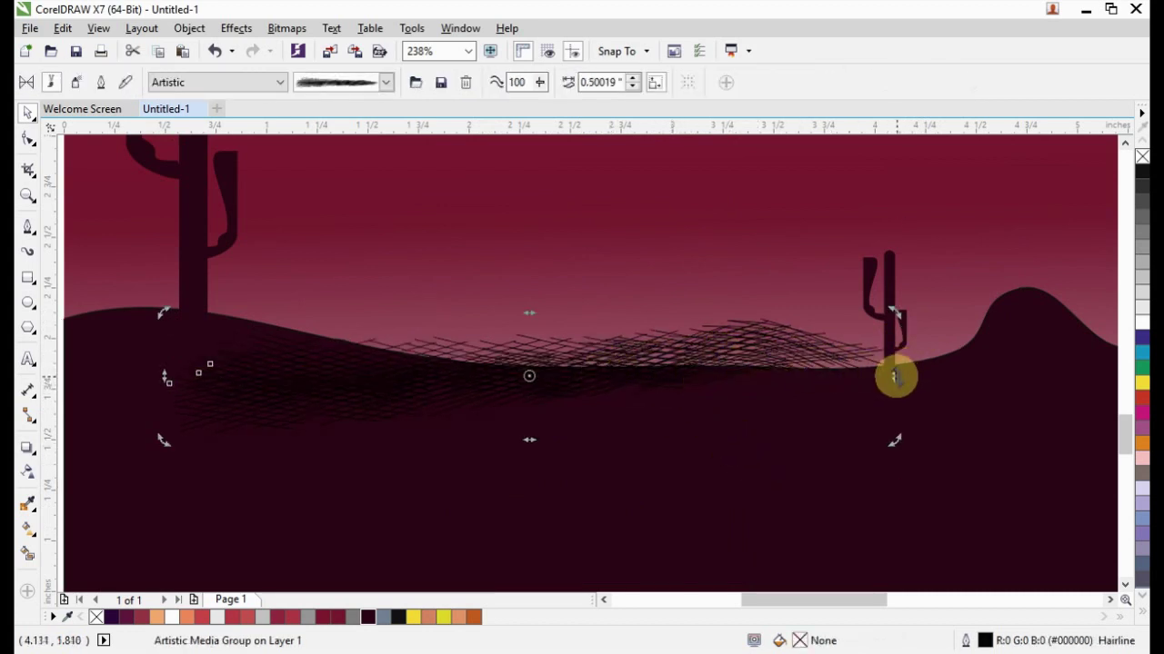
pyautogui.moveTo(896, 376); pyautogui.dragTo(894, 428)
pyautogui.moveTo(363, 385); pyautogui.dragTo(363, 347)
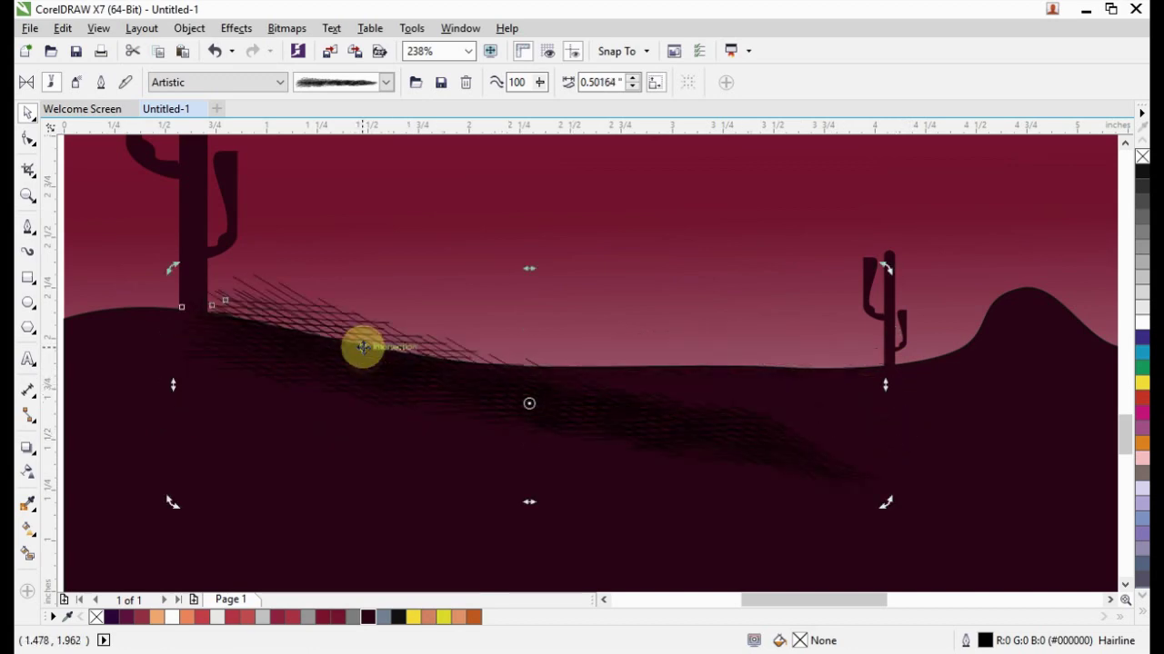
pyautogui.moveTo(663, 424); pyautogui.dragTo(704, 419)
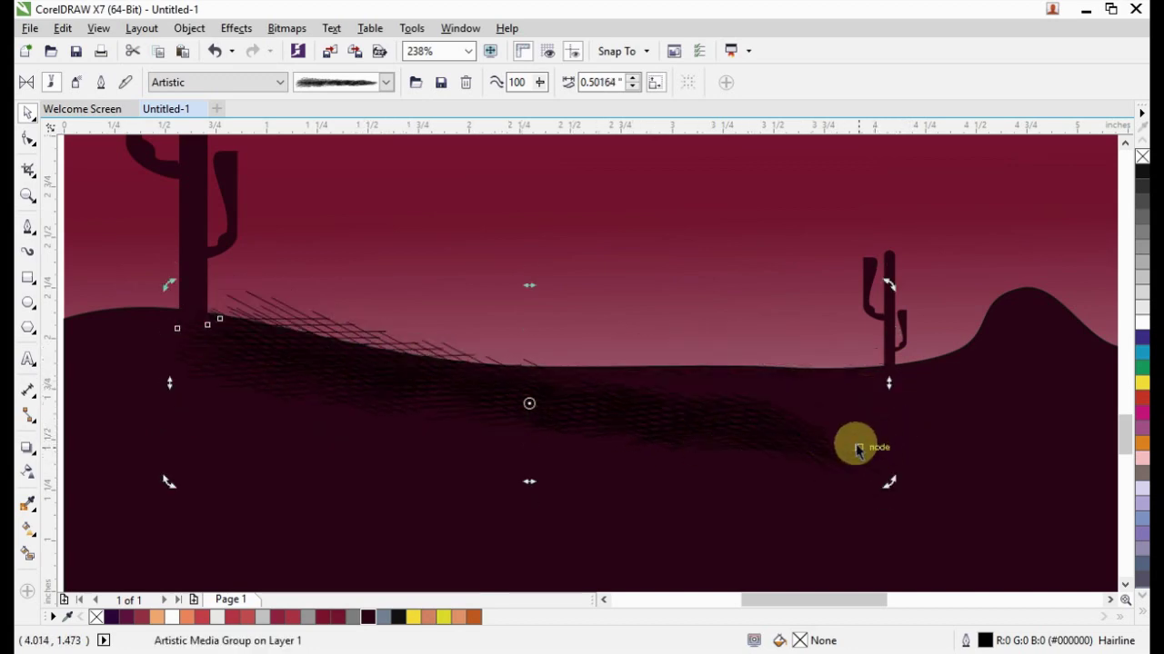
pyautogui.moveTo(858, 449); pyautogui.dragTo(918, 447)
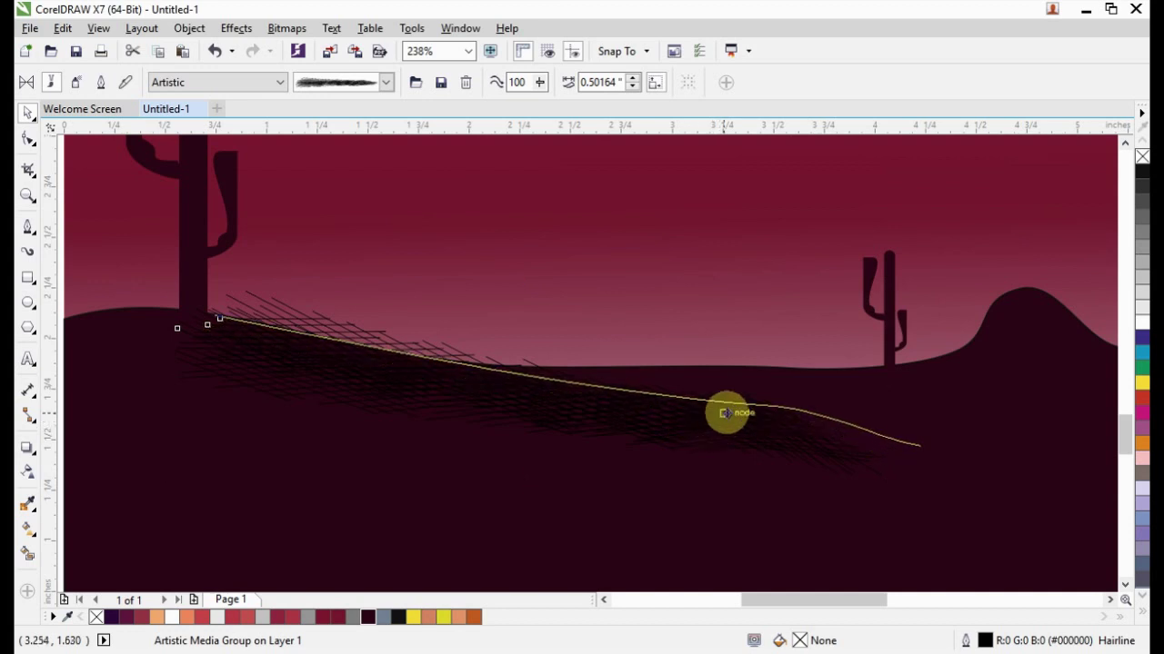
pyautogui.moveTo(727, 416)
pyautogui.mouseDown()
pyautogui.moveTo(743, 415)
pyautogui.moveTo(722, 429)
pyautogui.mouseUp()
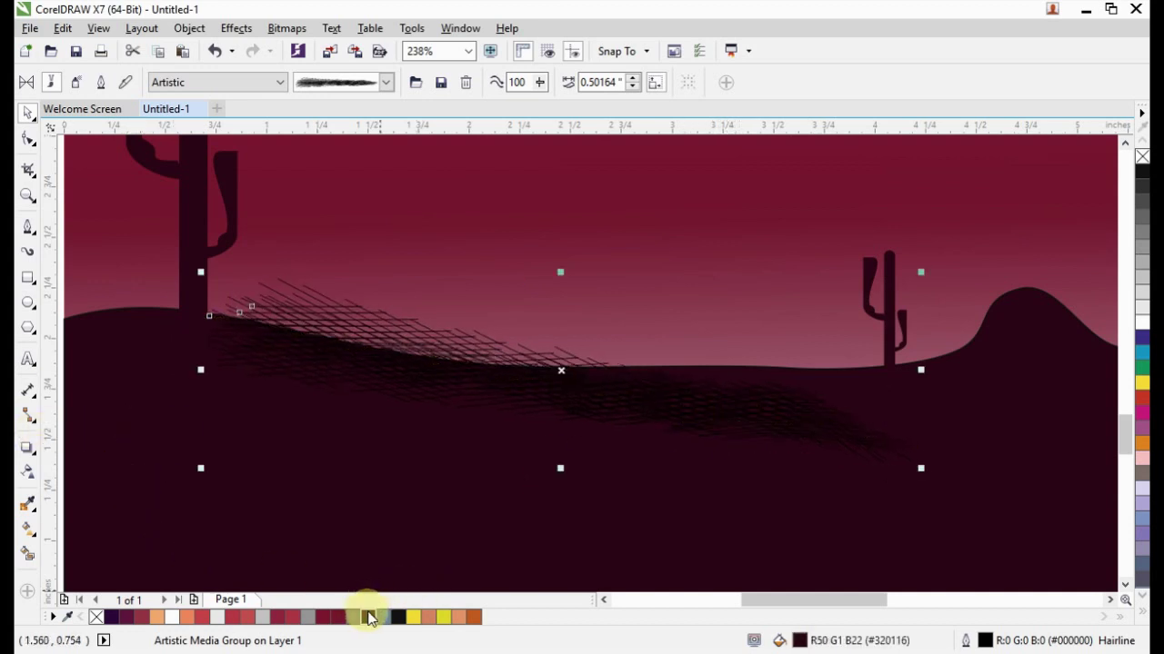
pyautogui.scroll(-5, 454, 444)
pyautogui.click(455, 444)
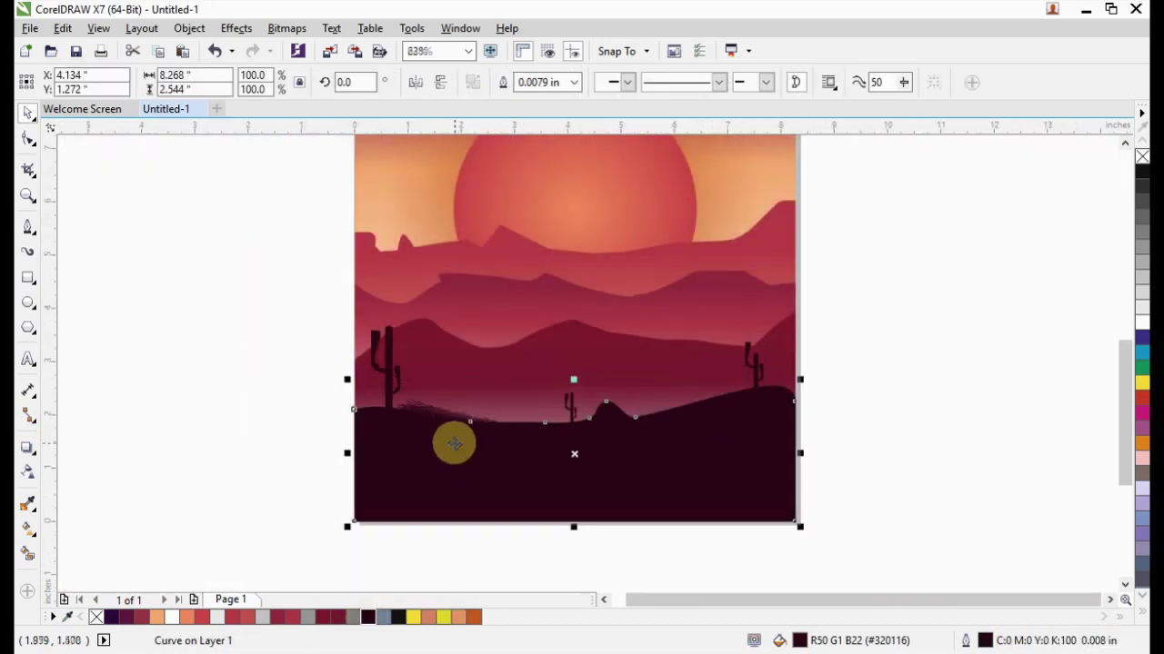
# - Zoom in on the lower scene and rotate the grass stroke slightly
pyautogui.click(232, 362)
pyautogui.press('F2')
pyautogui.moveTo(246, 333); pyautogui.dragTo(994, 527)
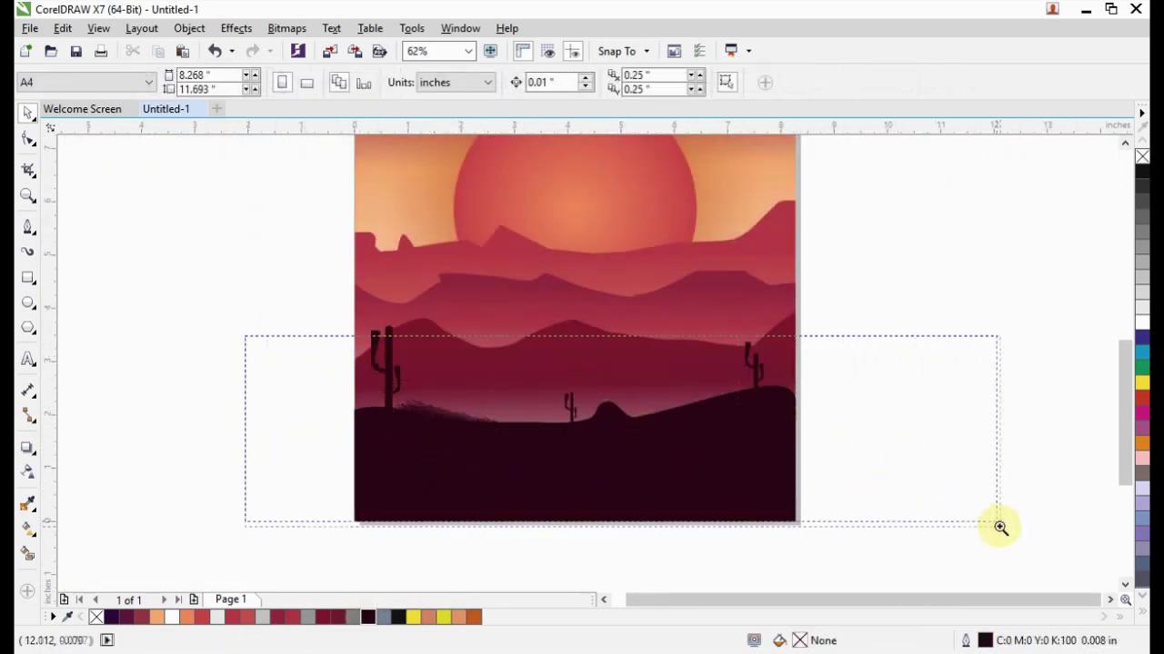
pyautogui.click(353, 344)
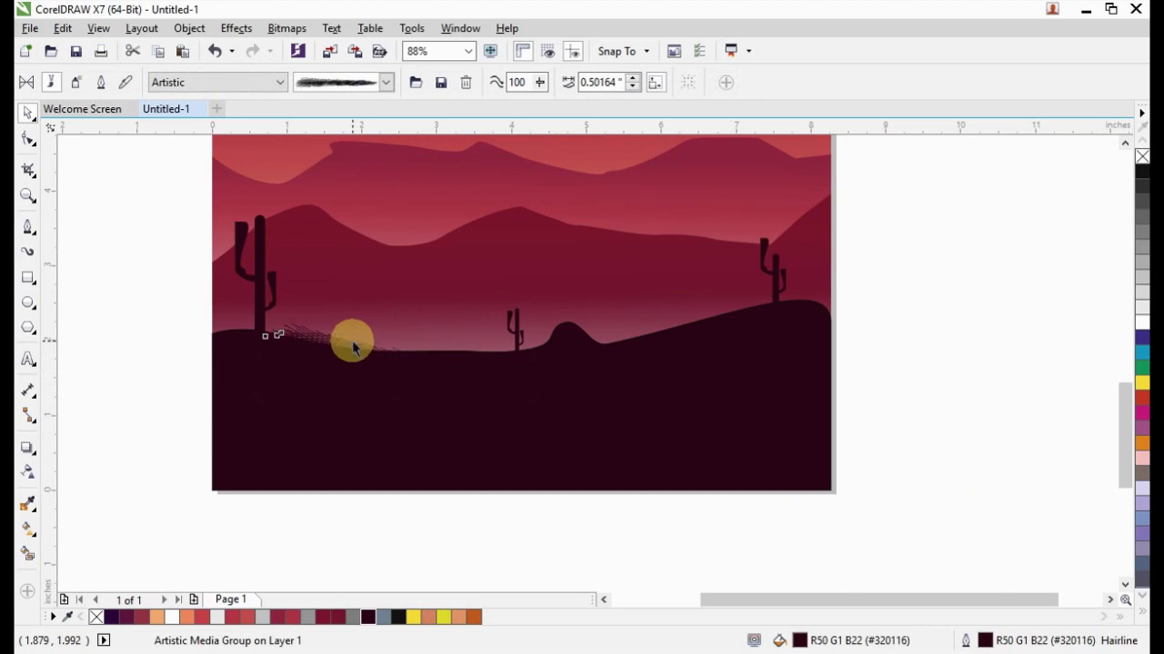
pyautogui.click(353, 344)
pyautogui.moveTo(537, 318); pyautogui.dragTo(536, 314)
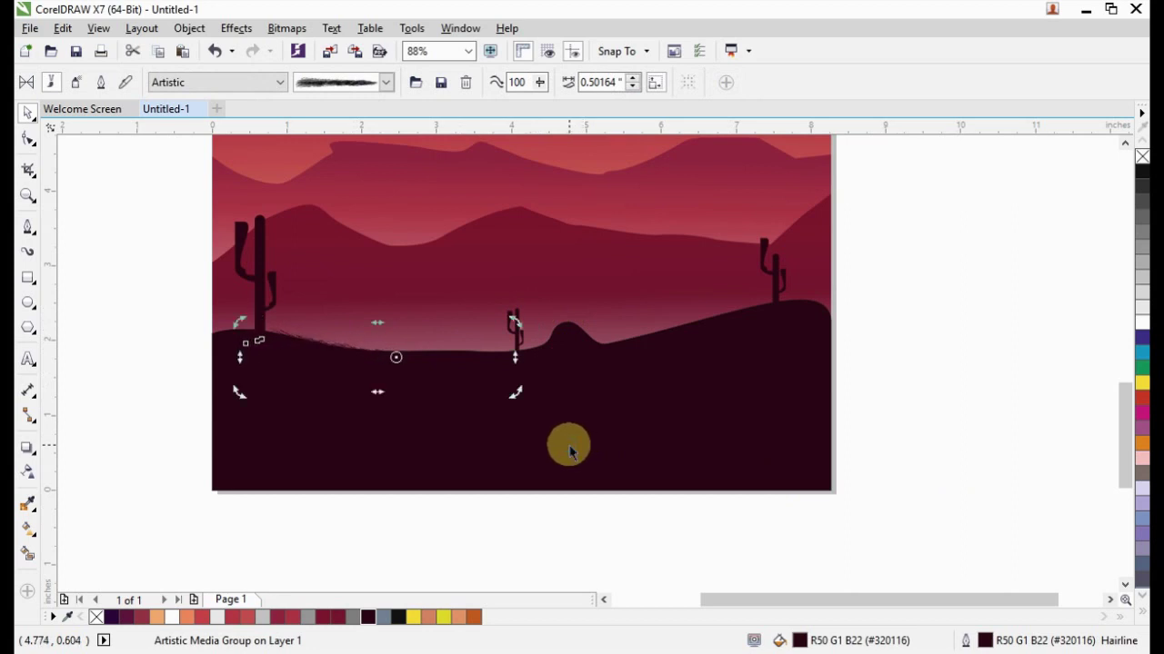
pyautogui.click(991, 528)
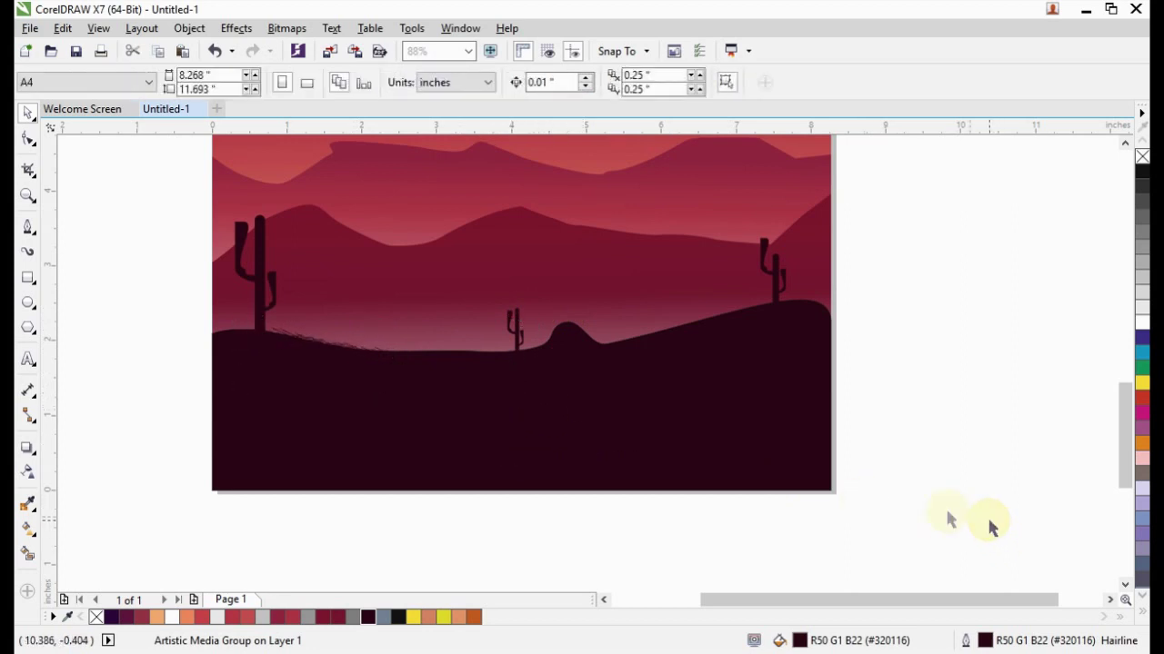
# - Place grass strokes along the ground past the small cactus toward the mound
pyautogui.click(335, 353)
pyautogui.click(339, 345)
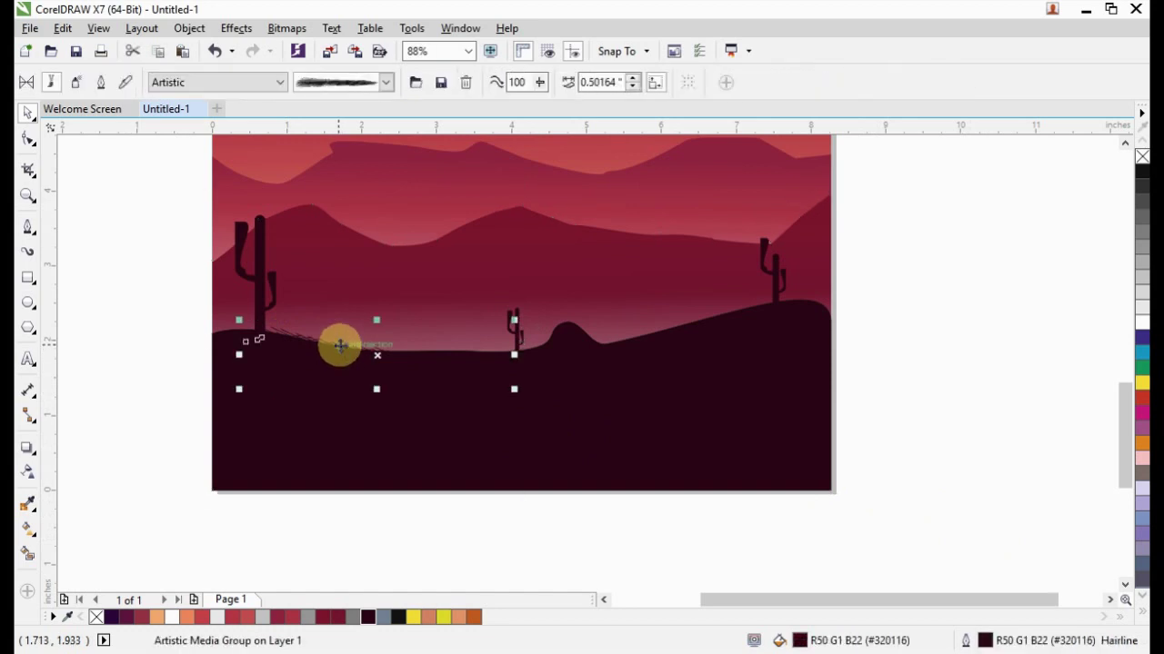
pyautogui.moveTo(366, 353)
pyautogui.mouseDown()
pyautogui.moveTo(491, 347)
pyautogui.moveTo(473, 368)
pyautogui.mouseUp()
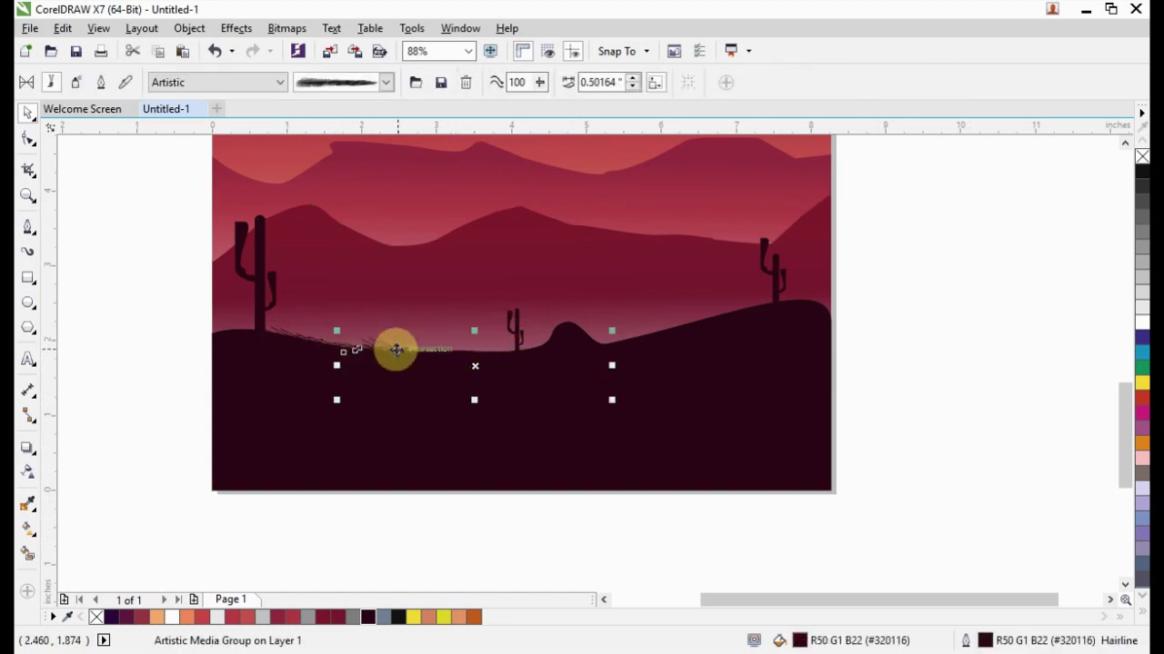
pyautogui.moveTo(391, 346)
pyautogui.mouseDown()
pyautogui.moveTo(646, 328)
pyautogui.moveTo(654, 338)
pyautogui.moveTo(626, 342)
pyautogui.mouseUp()
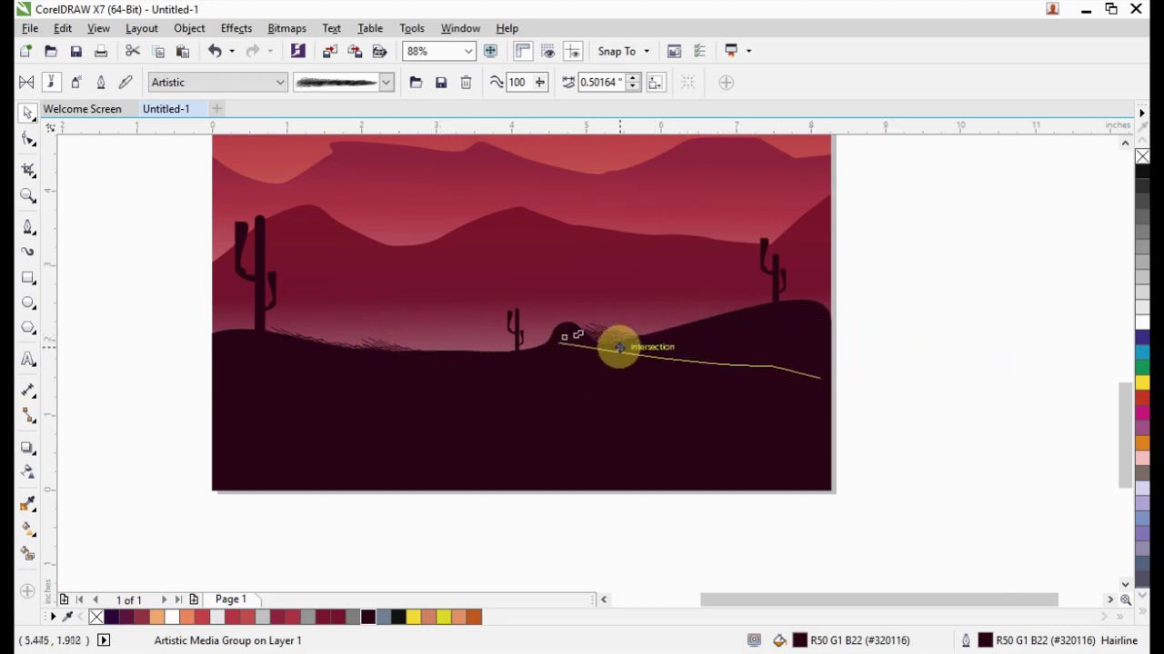
pyautogui.click(806, 350)
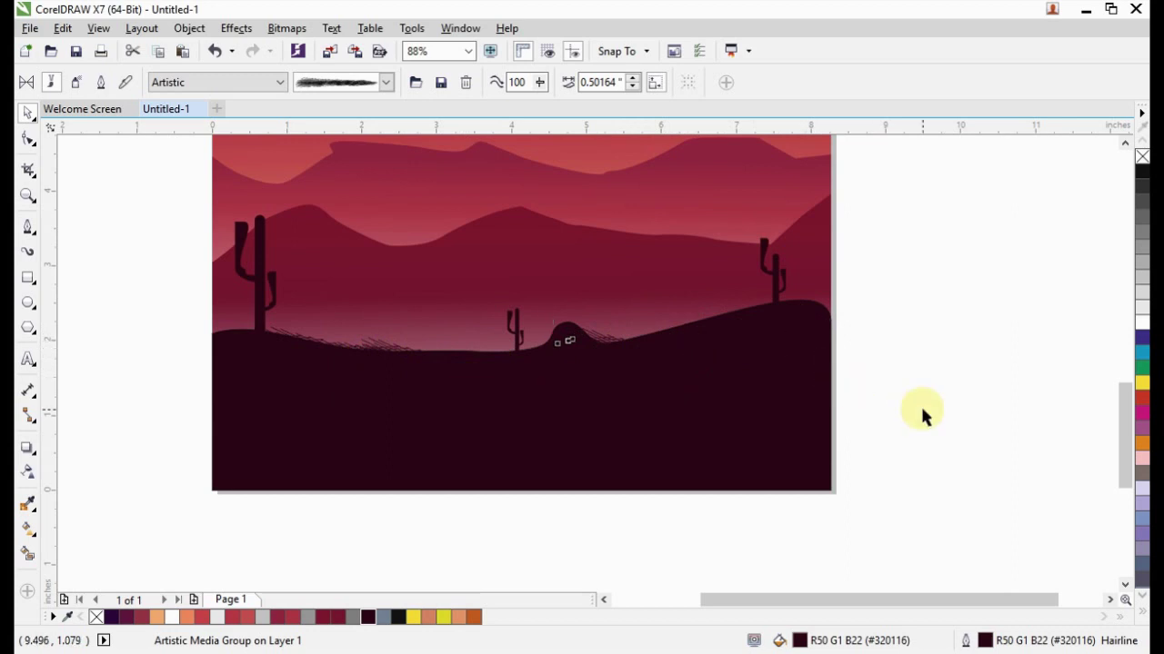
pyautogui.scroll(-3, 675, 359)
pyautogui.scroll(-2, 641, 286)
# - Drag the dark red hill's fountain fill midpoint lower with the Interactive Fill tool
pyautogui.press('z')
pyautogui.moveTo(618, 209); pyautogui.dragTo(712, 359)
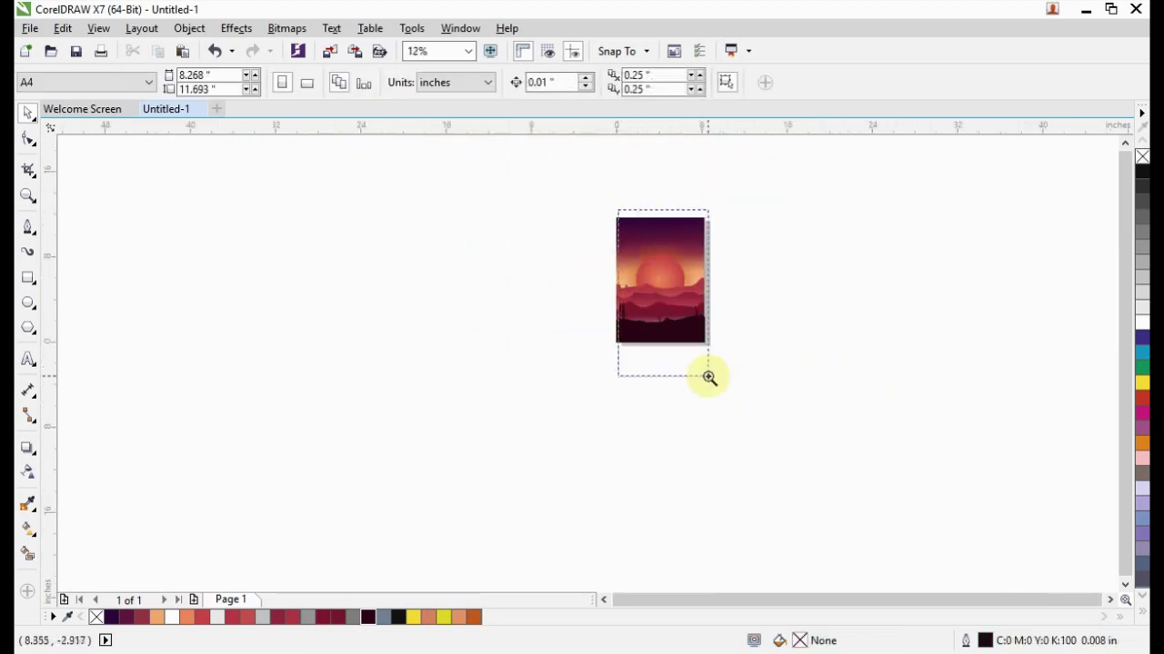
pyautogui.moveTo(364, 174); pyautogui.dragTo(833, 545)
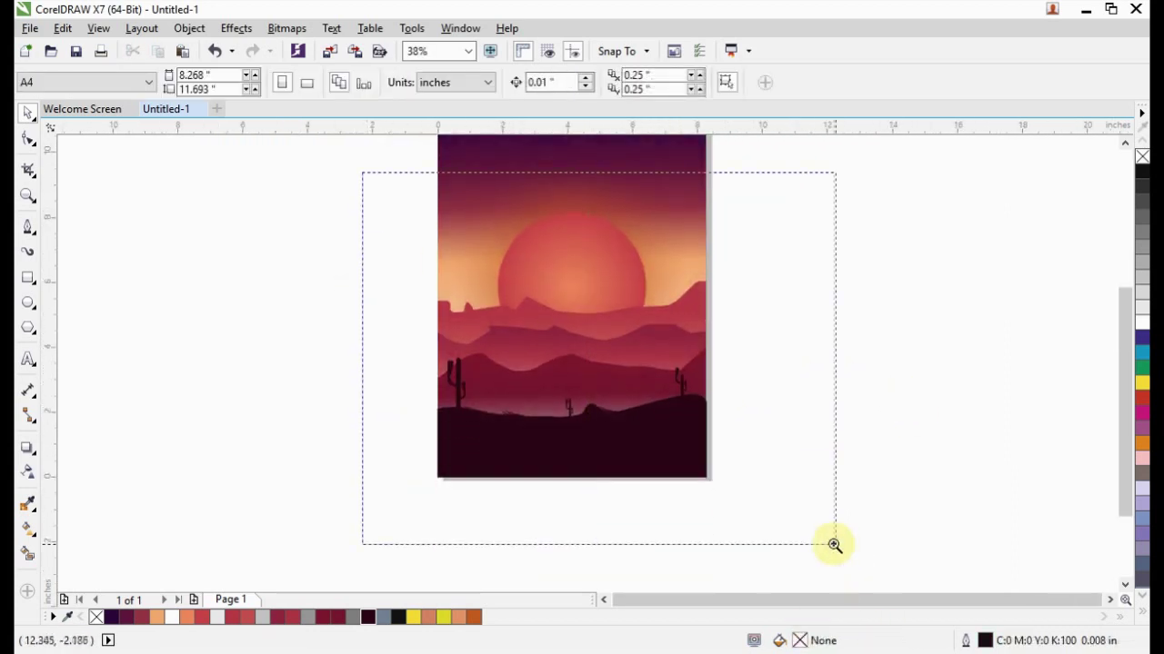
pyautogui.click(587, 414)
pyautogui.press('i')
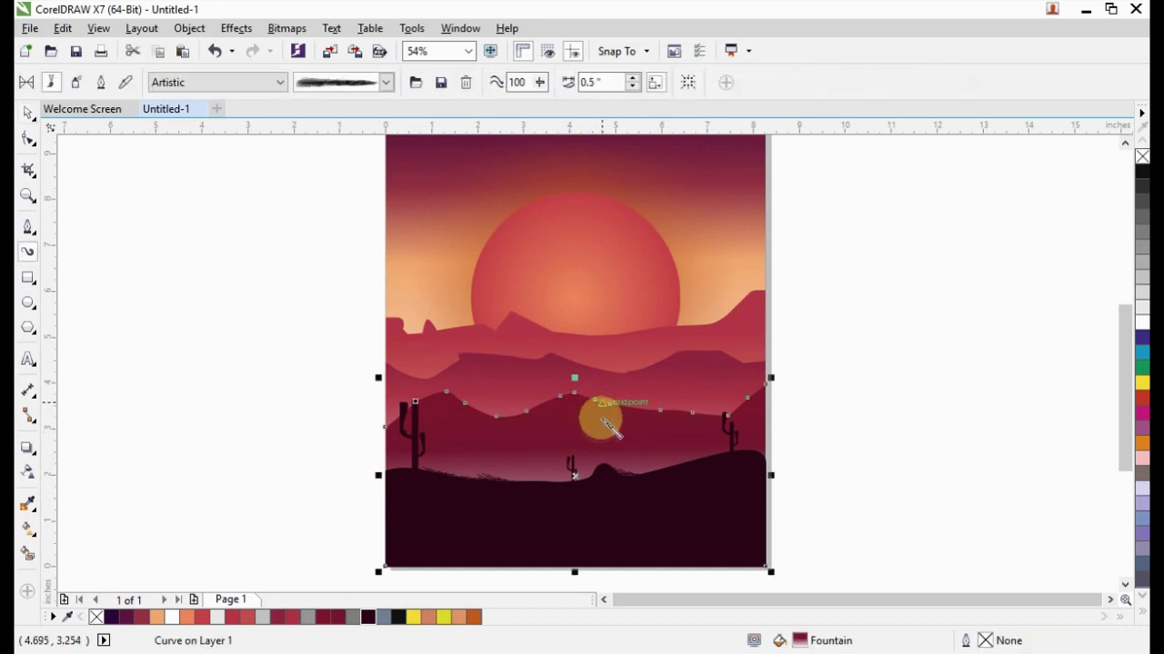
pyautogui.click(36, 543)
pyautogui.click(64, 530)
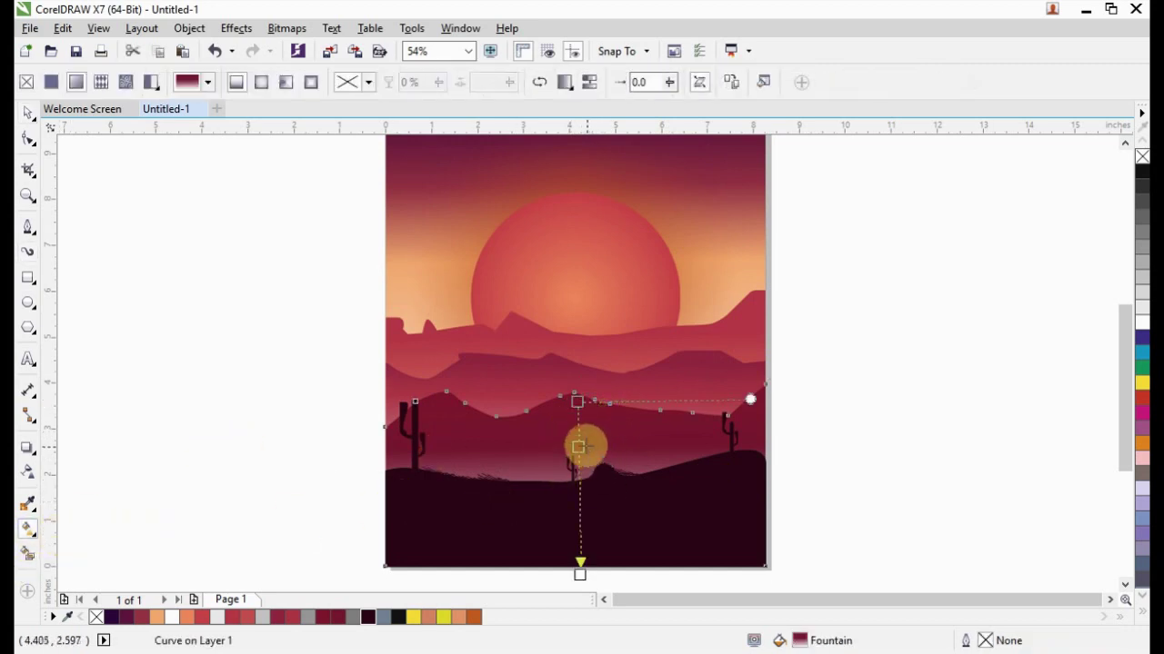
pyautogui.moveTo(578, 447); pyautogui.dragTo(577, 467)
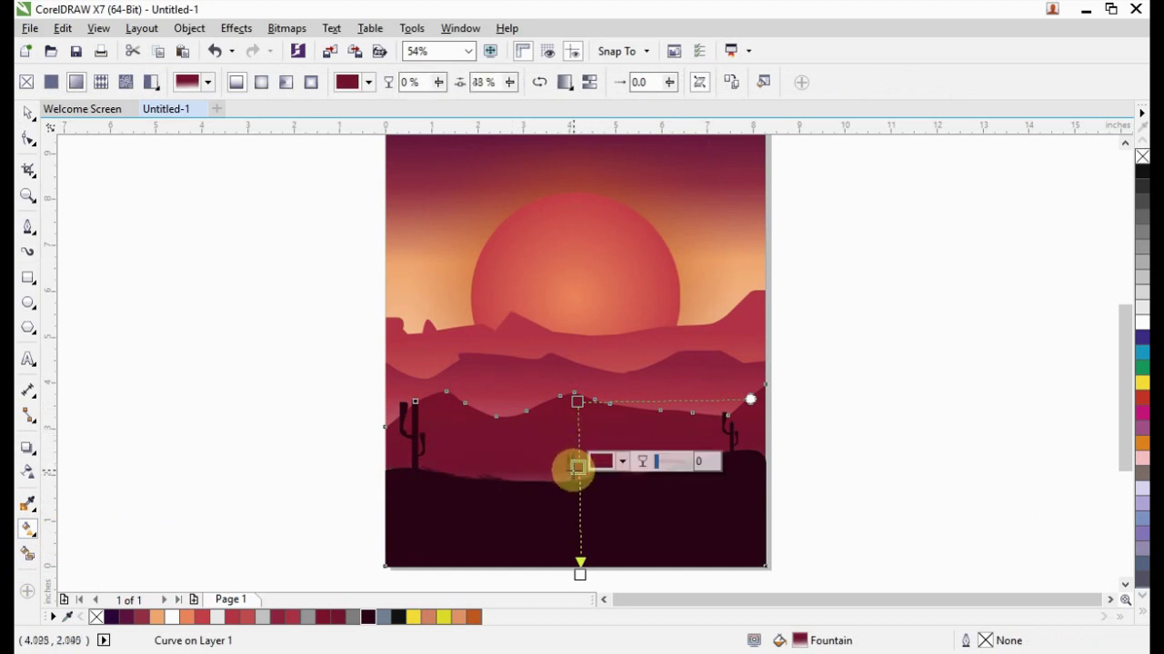
# - Deselect the hill and zoom so the poster page fills the view
pyautogui.click(27, 111)
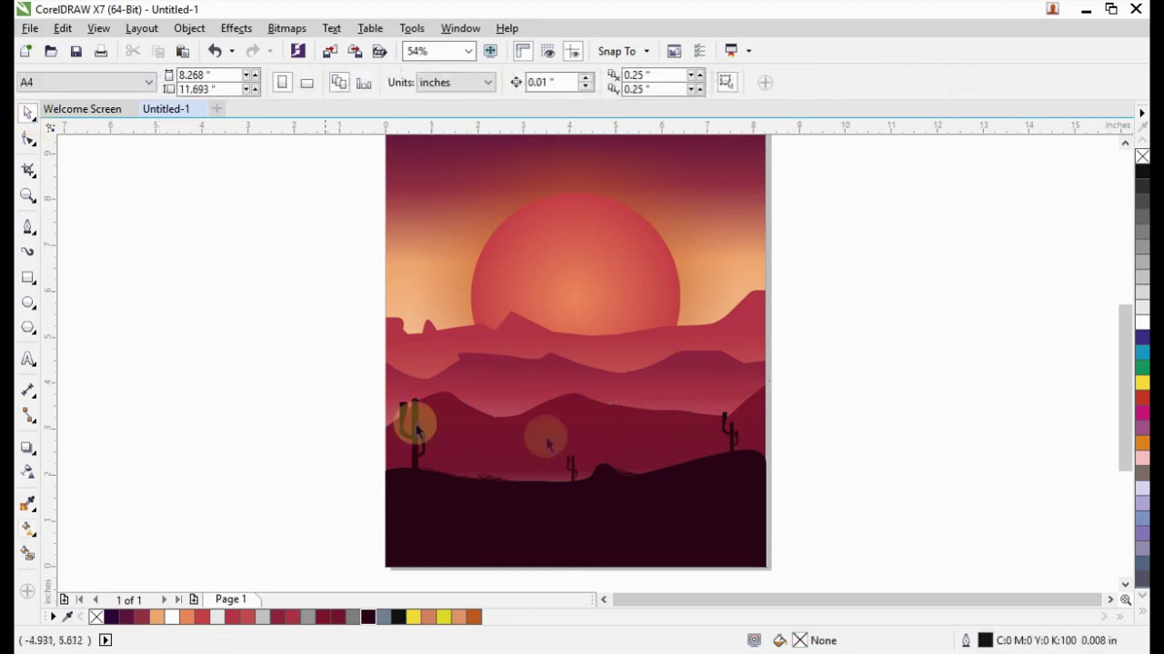
pyautogui.click(606, 382)
pyautogui.click(806, 397)
pyautogui.scroll(-2, 701, 381)
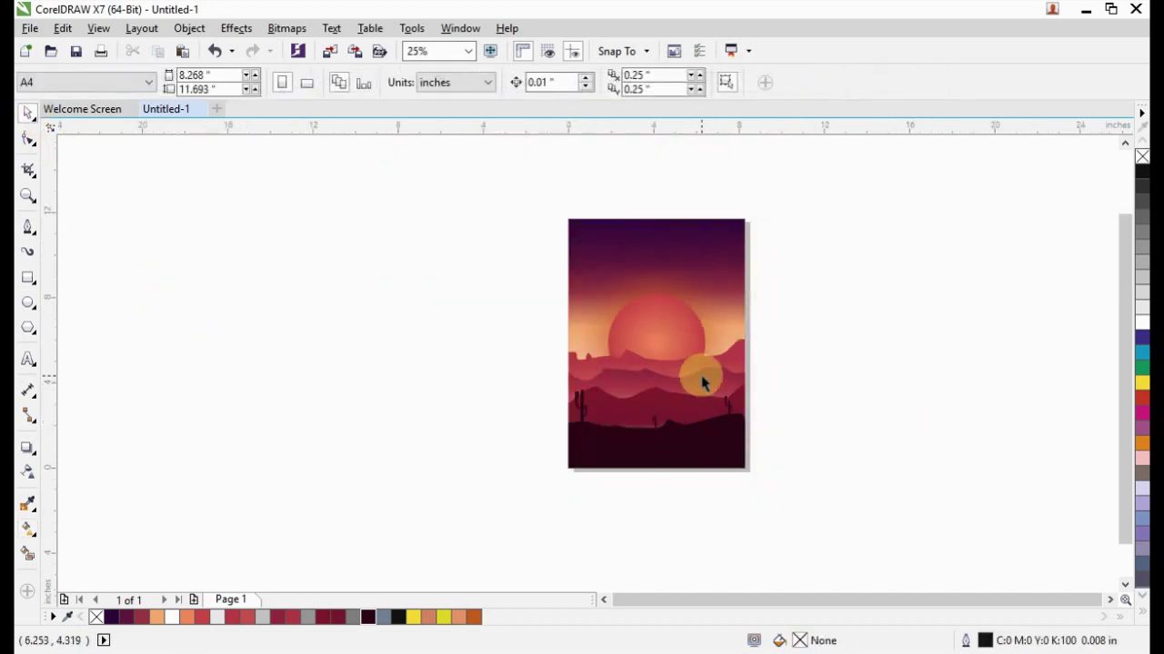
pyautogui.scroll(-2, 611, 284)
pyautogui.moveTo(612, 283); pyautogui.dragTo(730, 436)
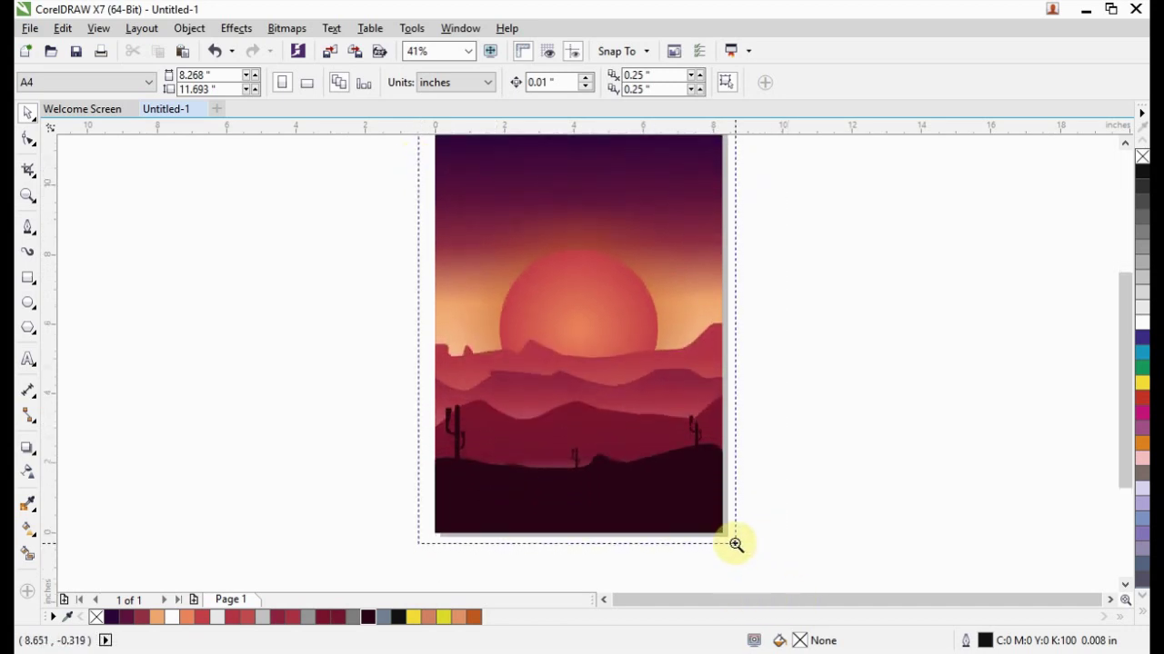
# - Draw a circle and a smaller overlapping copy, then Smart Fill the crescent grey
pyautogui.moveTo(423, 164); pyautogui.dragTo(735, 543)
pyautogui.click(27, 307)
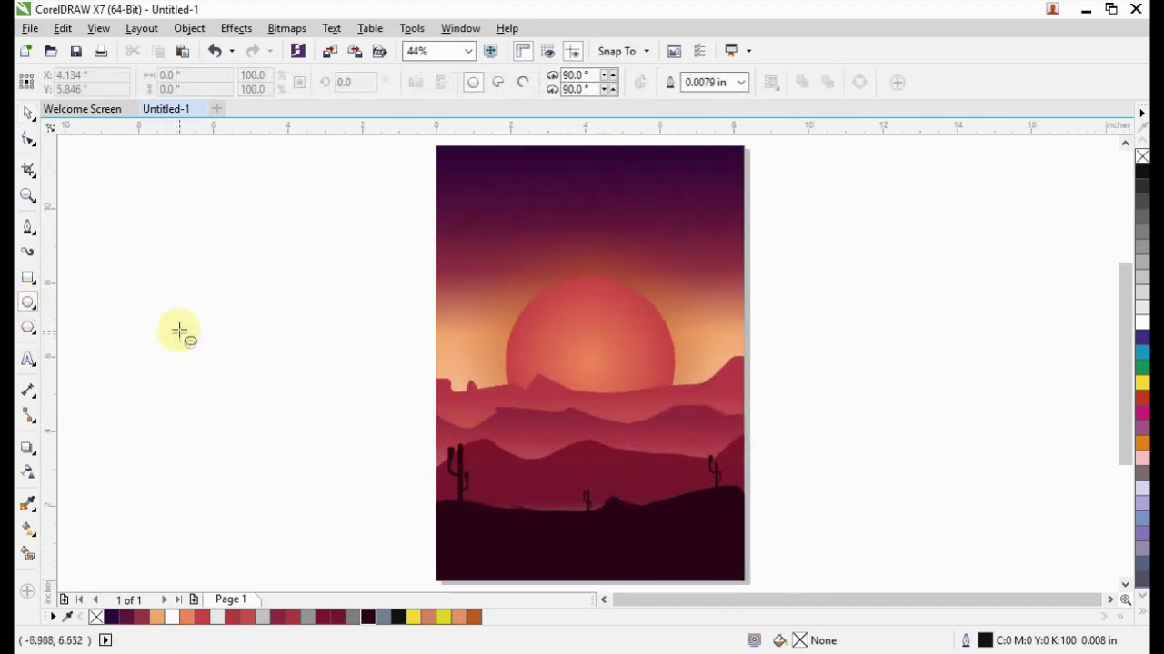
pyautogui.moveTo(170, 315)
pyautogui.mouseDown()
pyautogui.moveTo(270, 396)
pyautogui.moveTo(243, 400)
pyautogui.moveTo(253, 404)
pyautogui.mouseUp()
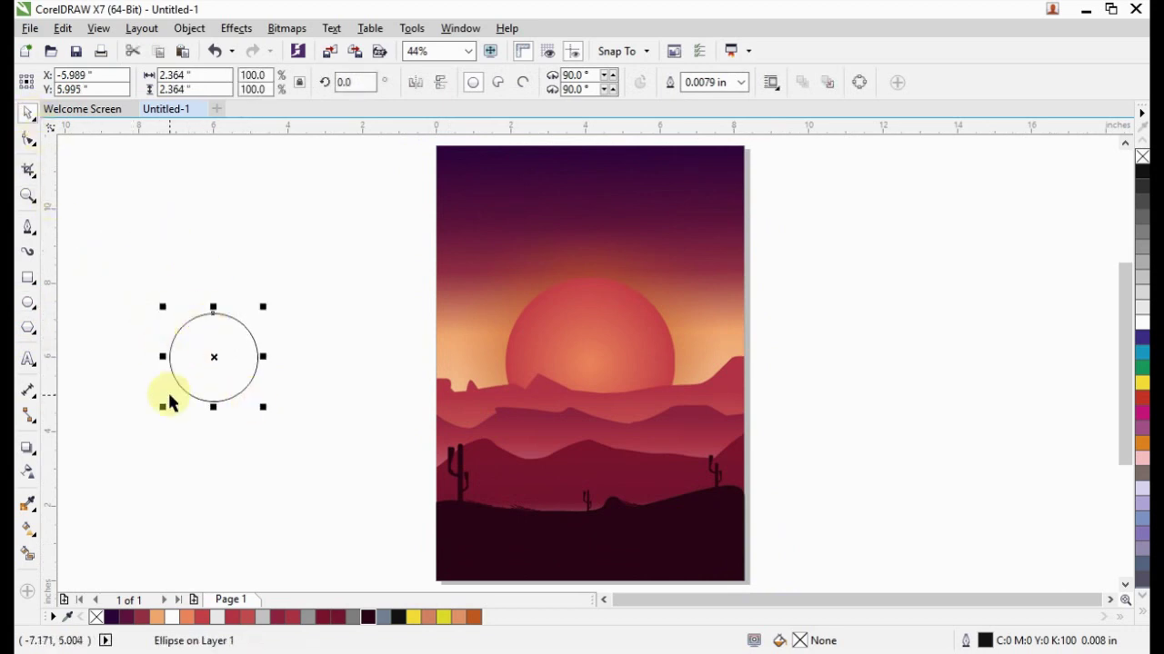
pyautogui.moveTo(164, 409)
pyautogui.mouseDown()
pyautogui.moveTo(181, 399)
pyautogui.moveTo(171, 399)
pyautogui.mouseUp()
pyautogui.click(176, 243)
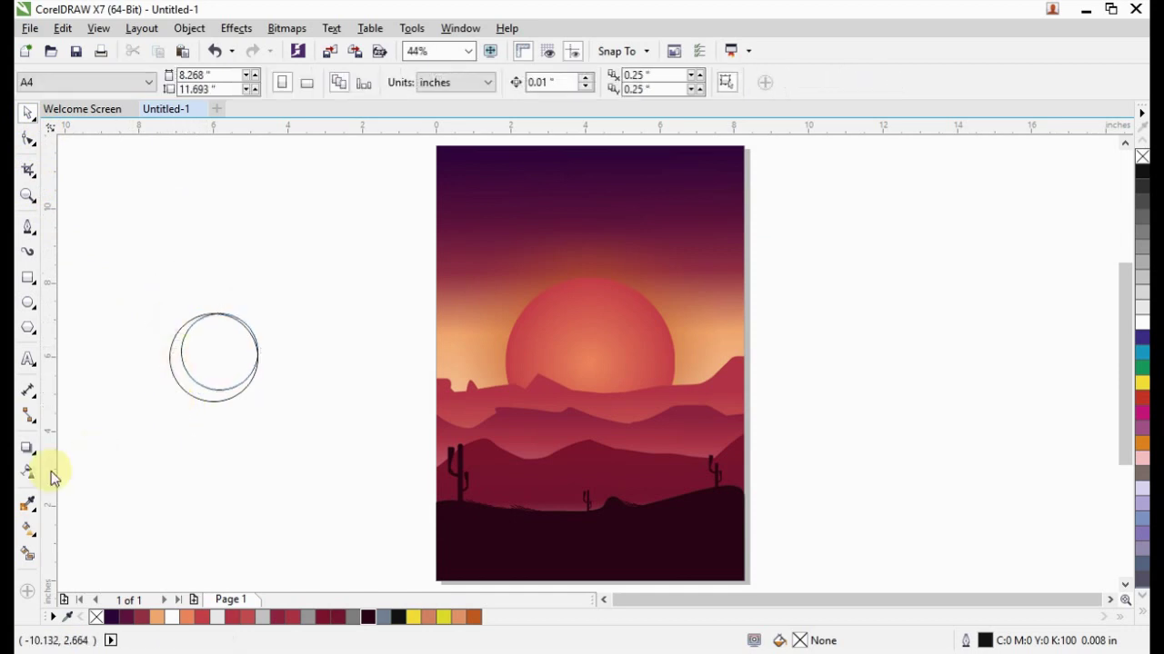
pyautogui.click(31, 556)
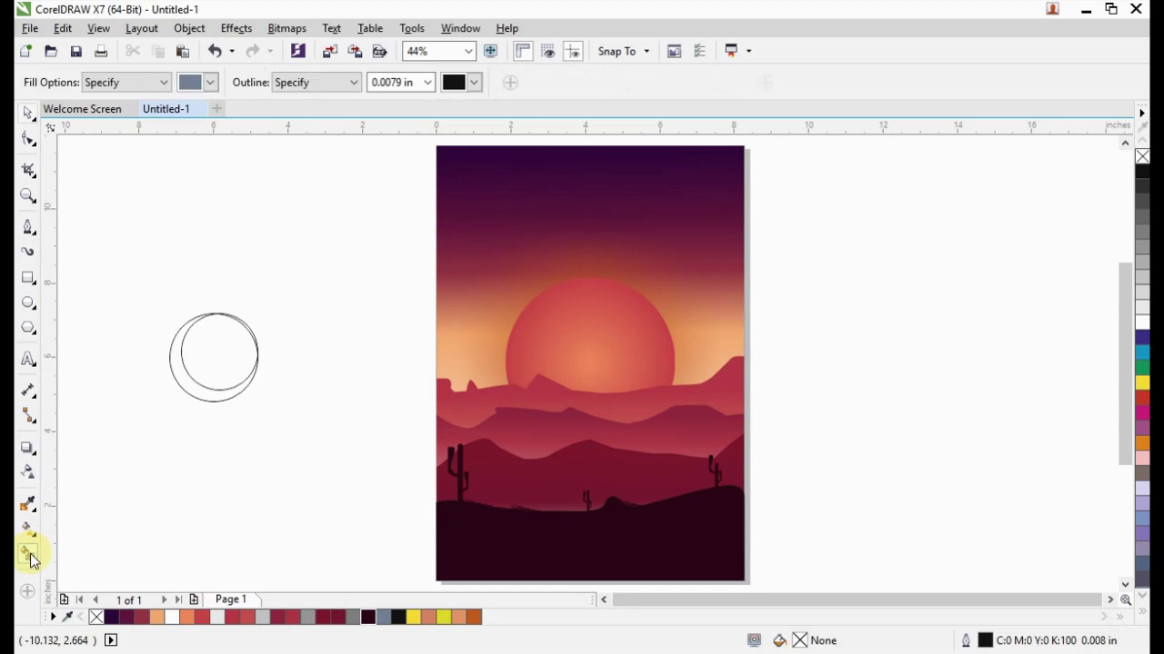
pyautogui.click(186, 388)
# - Delete the helper circle and move the grey crescent onto the poster's sky
pyautogui.click(27, 112)
pyautogui.click(151, 223)
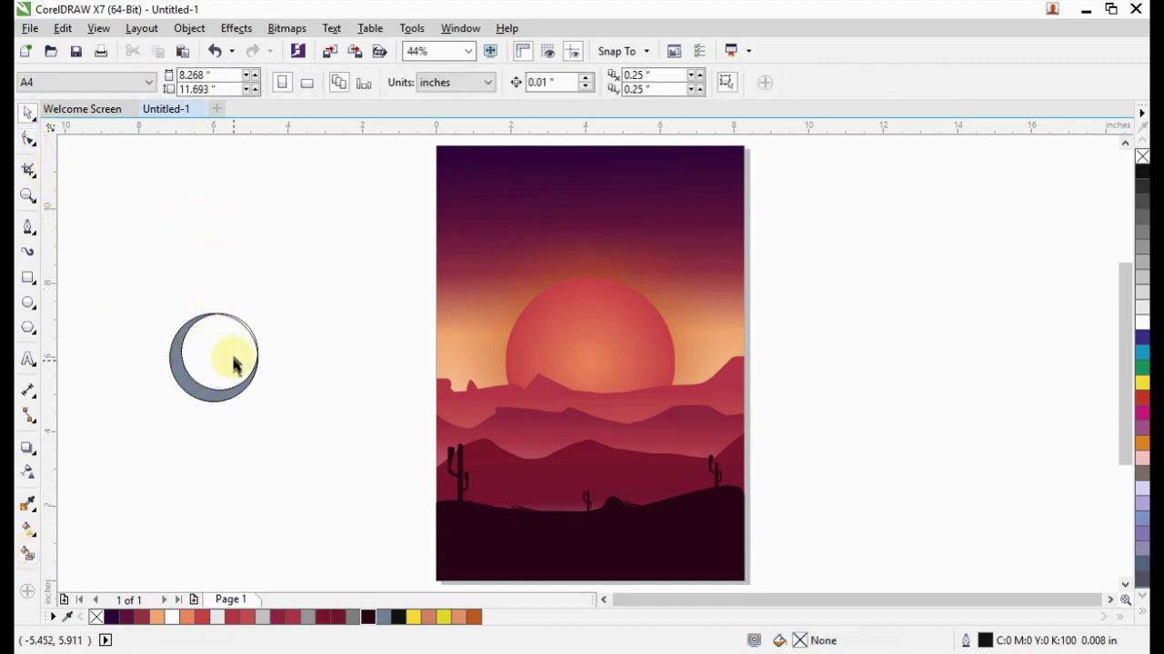
pyautogui.moveTo(233, 353); pyautogui.dragTo(277, 256)
pyautogui.click(247, 363)
pyautogui.click(281, 281)
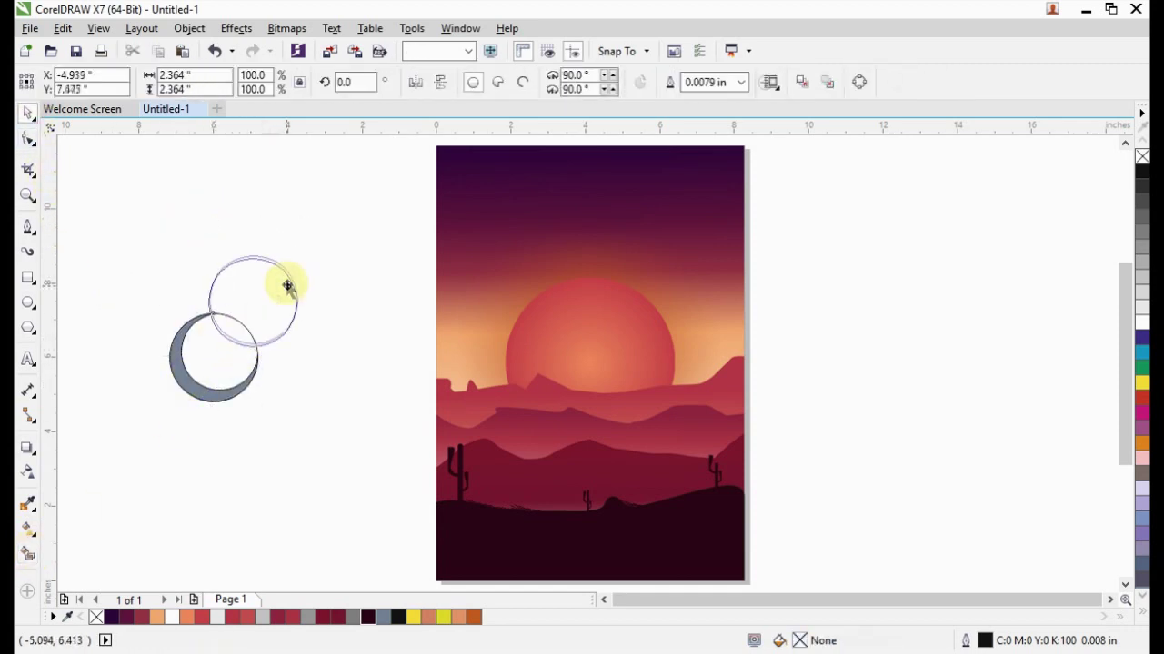
pyautogui.press('Delete')
pyautogui.moveTo(191, 382); pyautogui.dragTo(637, 237)
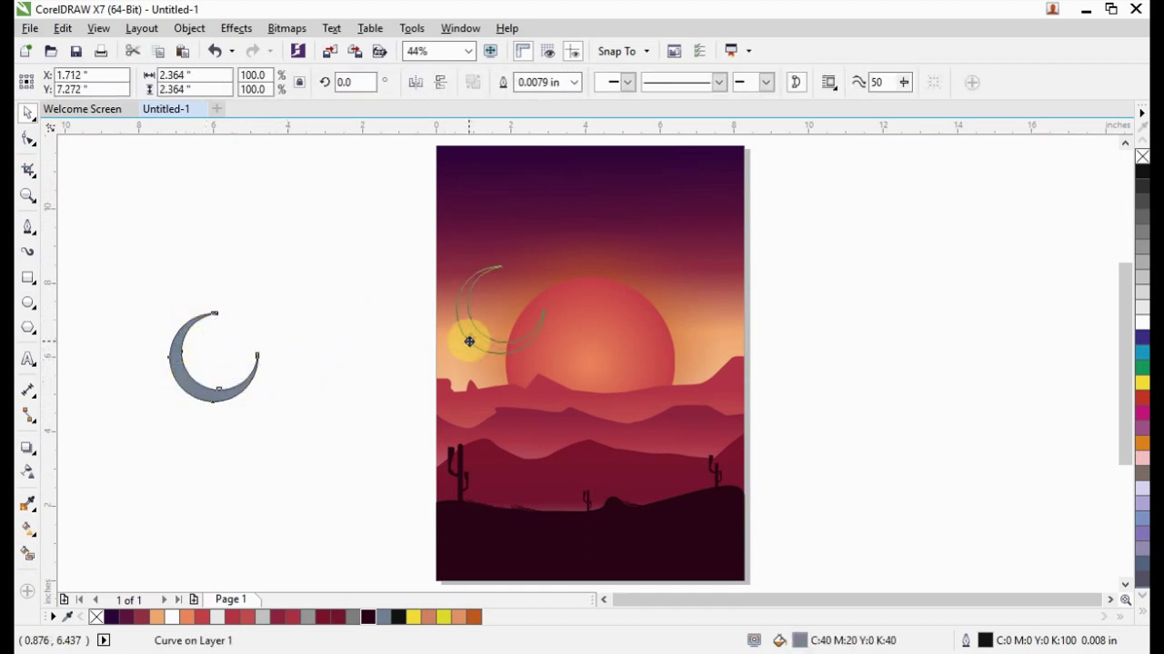
# - Zoom in on the upper part of the poster around the moon
pyautogui.scroll(-2, 770, 283)
pyautogui.scroll(-2, 770, 284)
pyautogui.moveTo(573, 182); pyautogui.dragTo(827, 359)
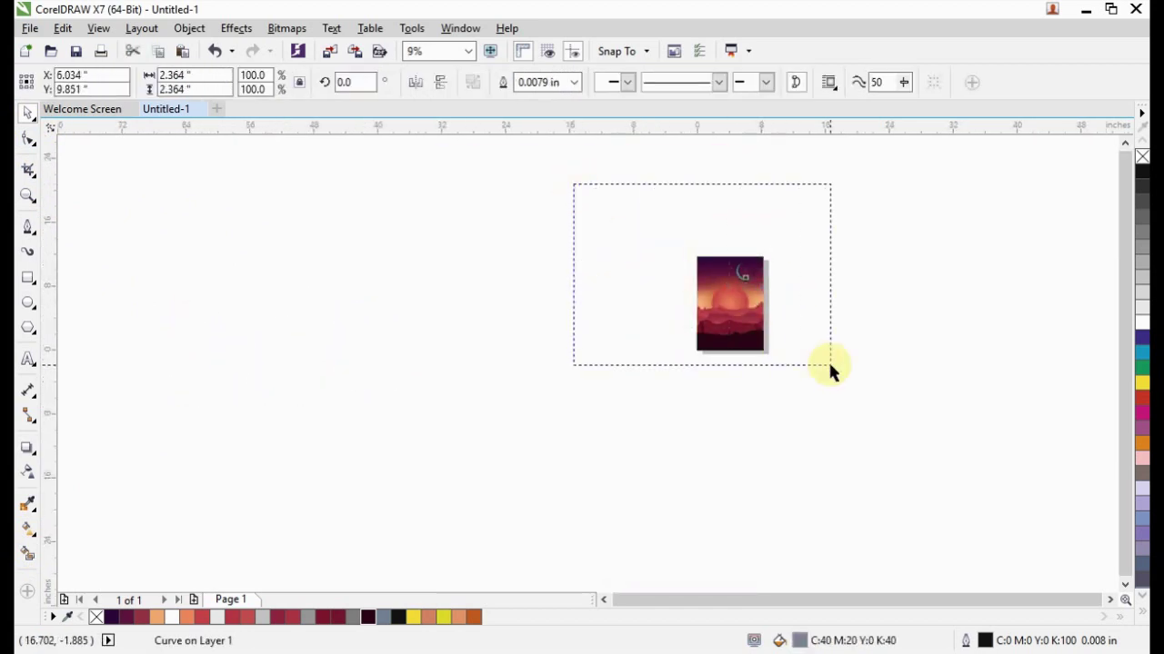
pyautogui.press('F2')
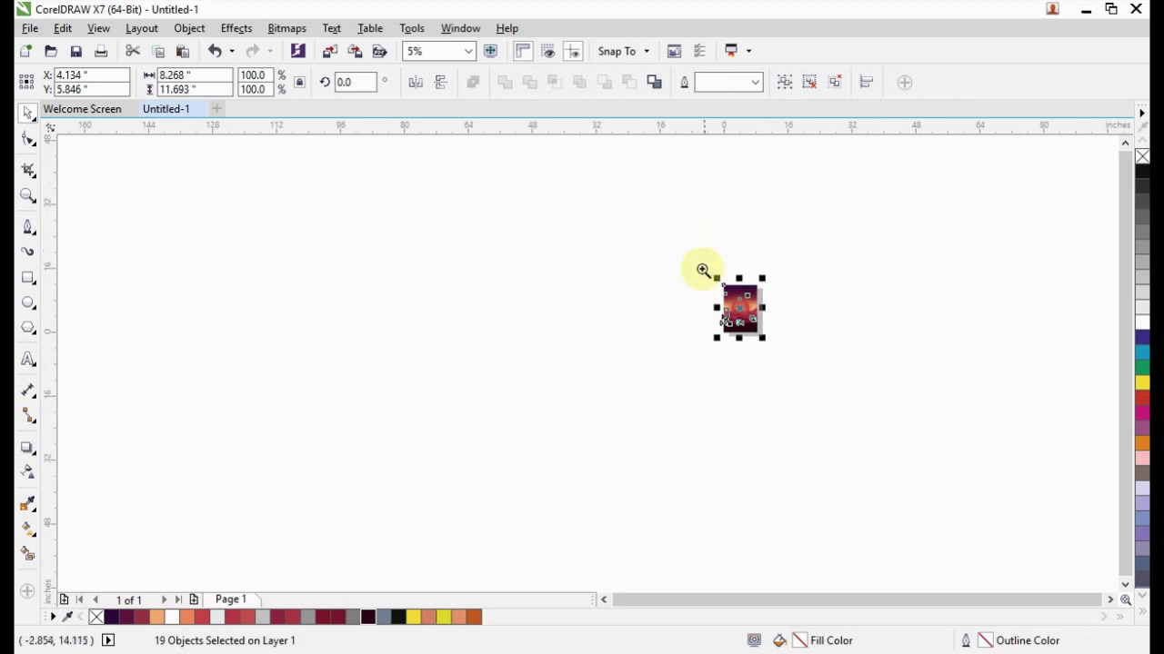
pyautogui.moveTo(701, 267); pyautogui.dragTo(798, 382)
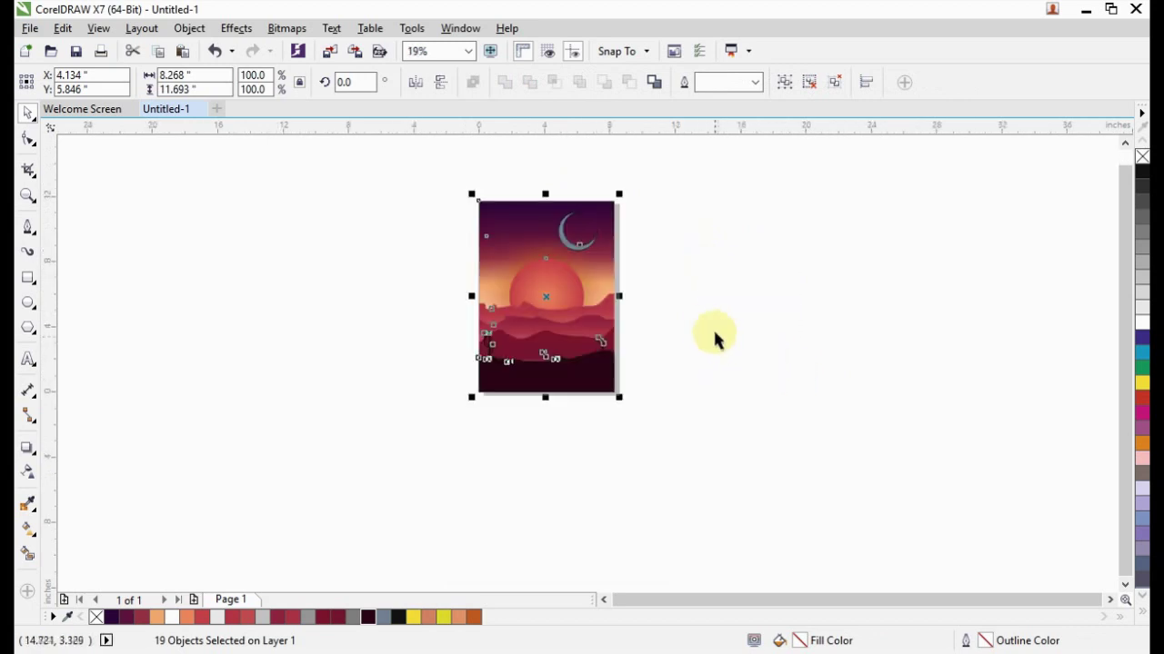
pyautogui.press('F2')
pyautogui.moveTo(443, 188); pyautogui.dragTo(807, 342)
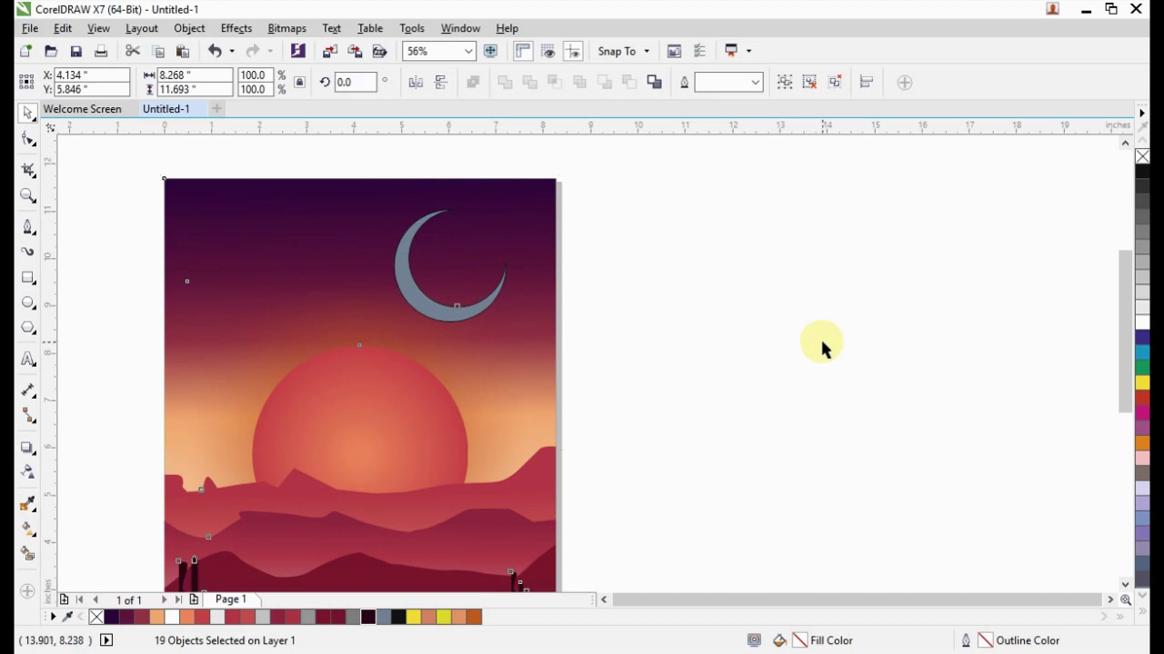
pyautogui.click(821, 350)
# - Rotate the crescent moon about 99 degrees
pyautogui.click(459, 308)
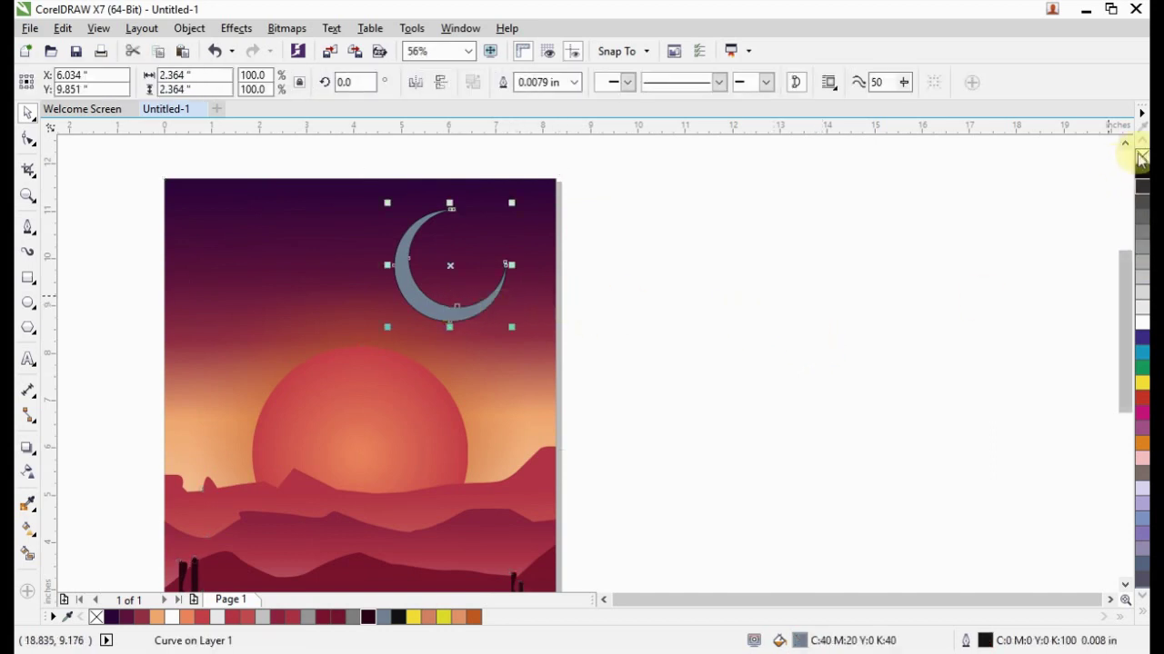
pyautogui.click(657, 337)
pyautogui.click(451, 305)
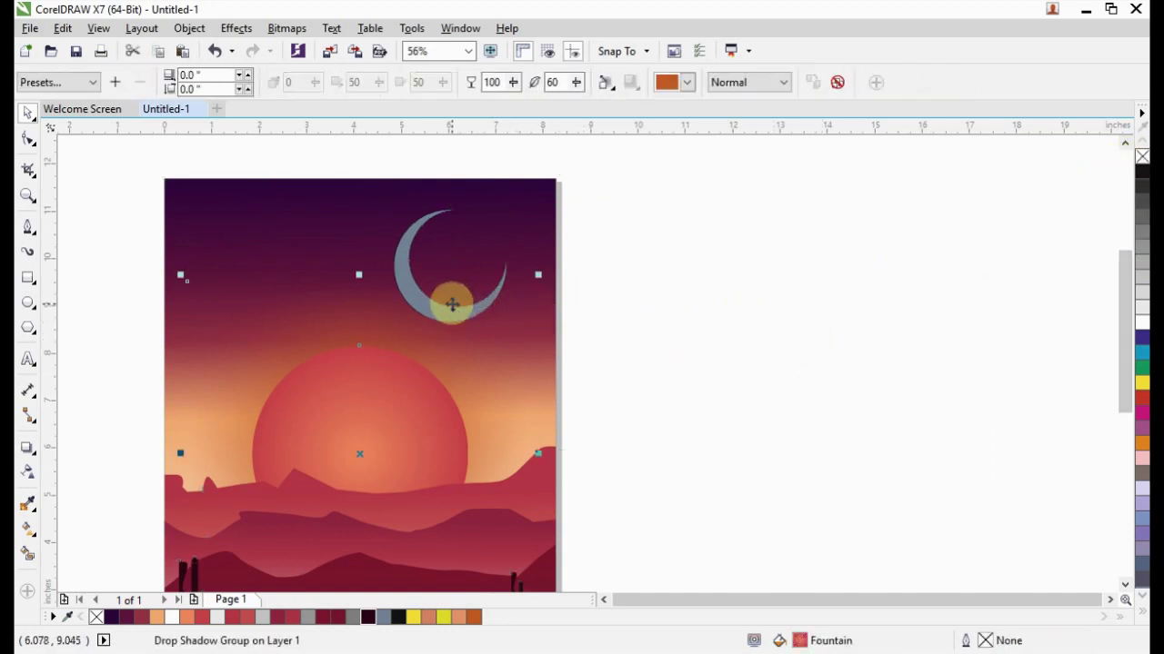
pyautogui.click(411, 296)
pyautogui.click(522, 205)
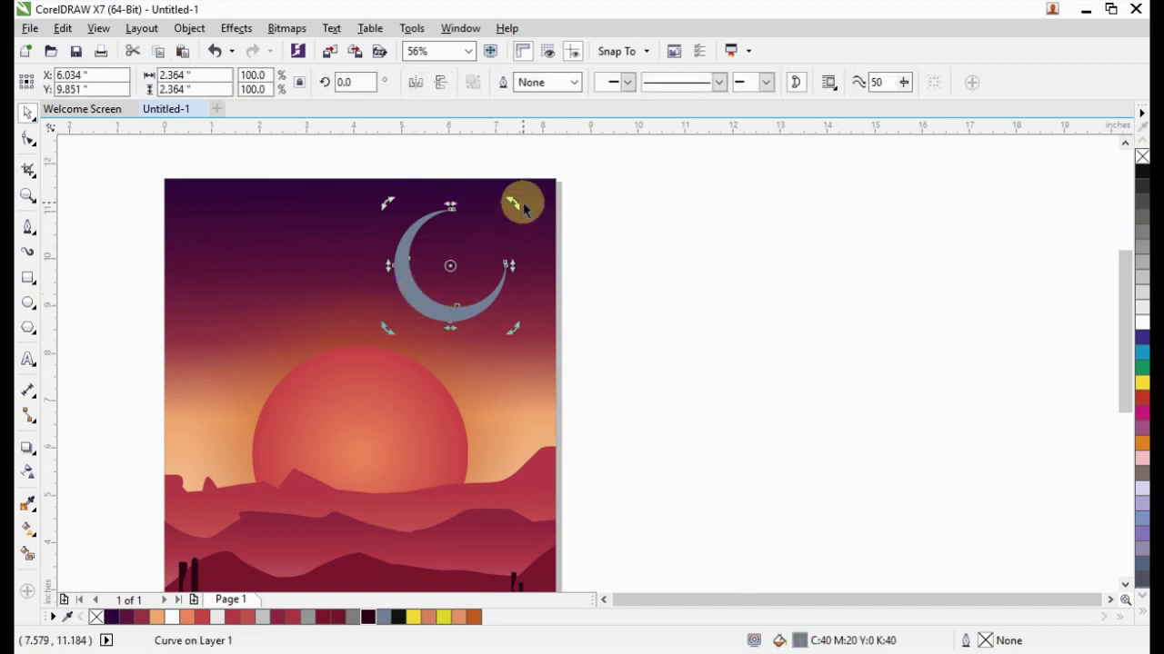
pyautogui.moveTo(511, 204); pyautogui.dragTo(354, 200)
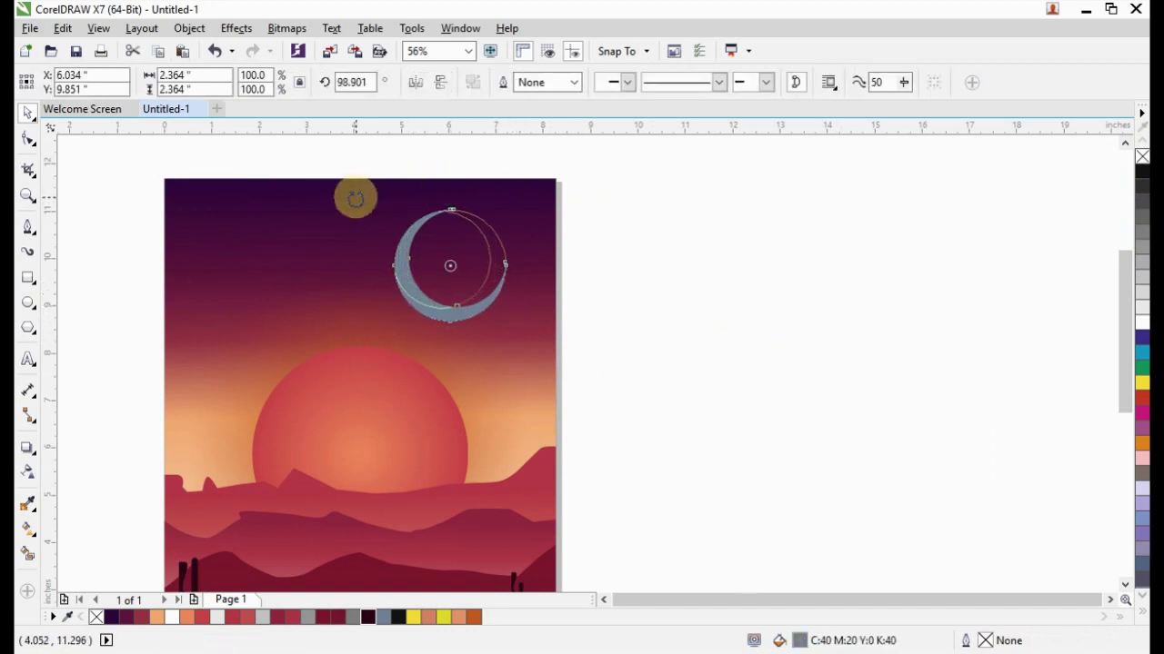
pyautogui.click(509, 311)
# - Shrink the crescent moon to about 52% and adjust its tilt
pyautogui.click(480, 298)
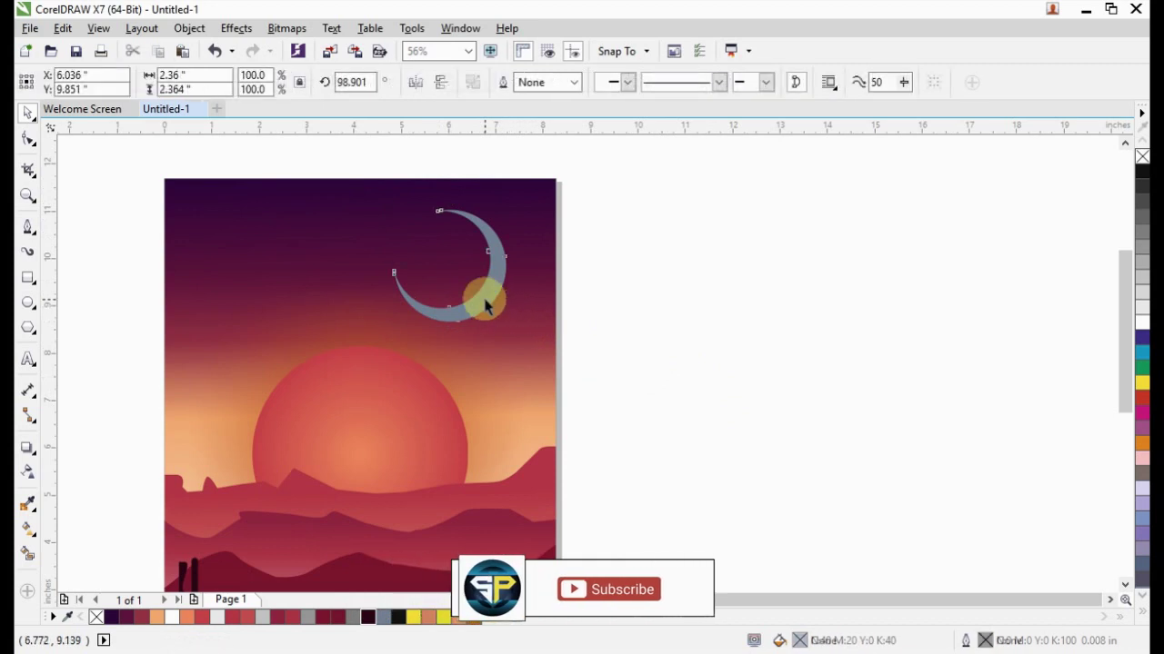
pyautogui.moveTo(388, 329); pyautogui.dragTo(443, 308)
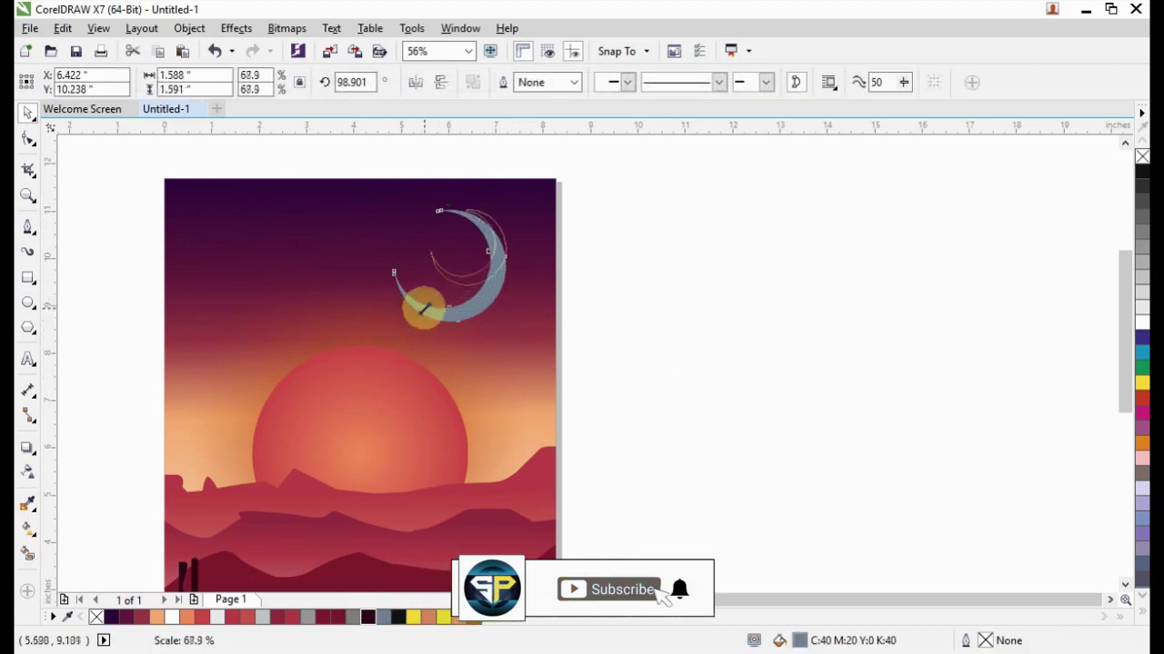
pyautogui.click(590, 306)
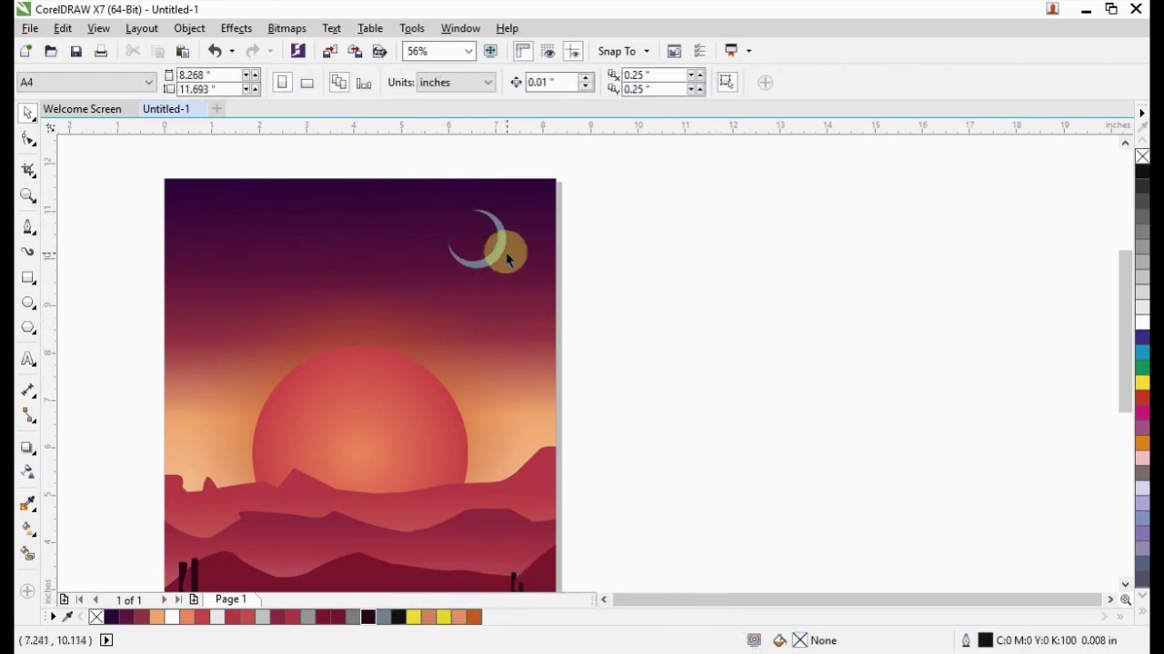
pyautogui.click(499, 254)
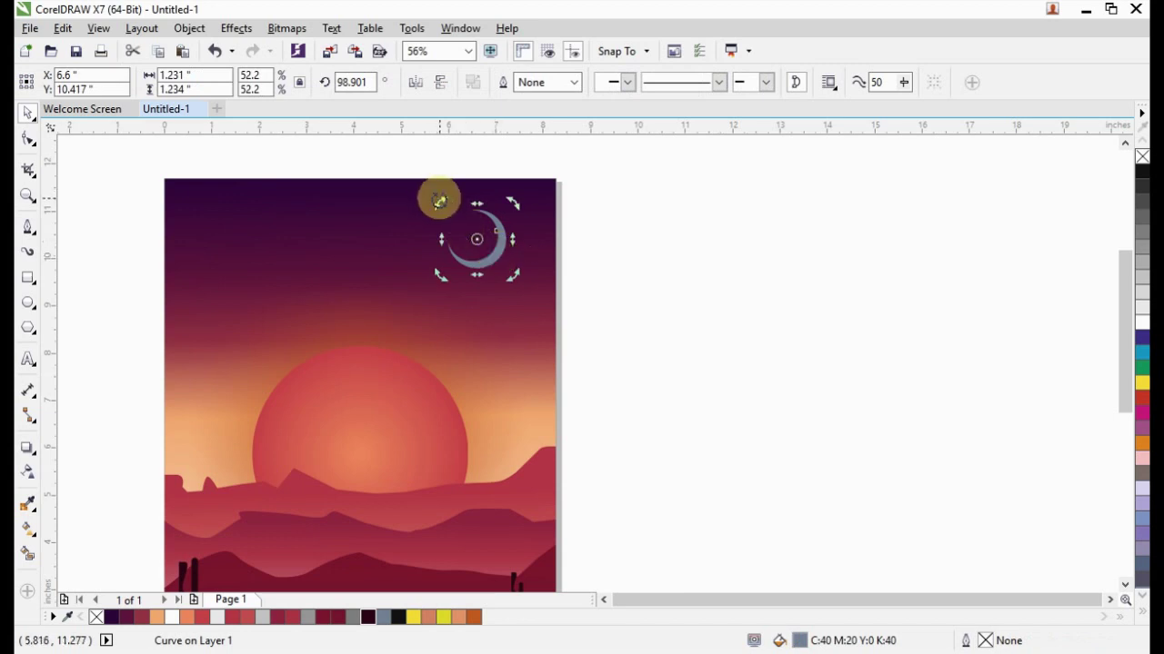
pyautogui.moveTo(439, 200); pyautogui.dragTo(435, 202)
pyautogui.click(675, 352)
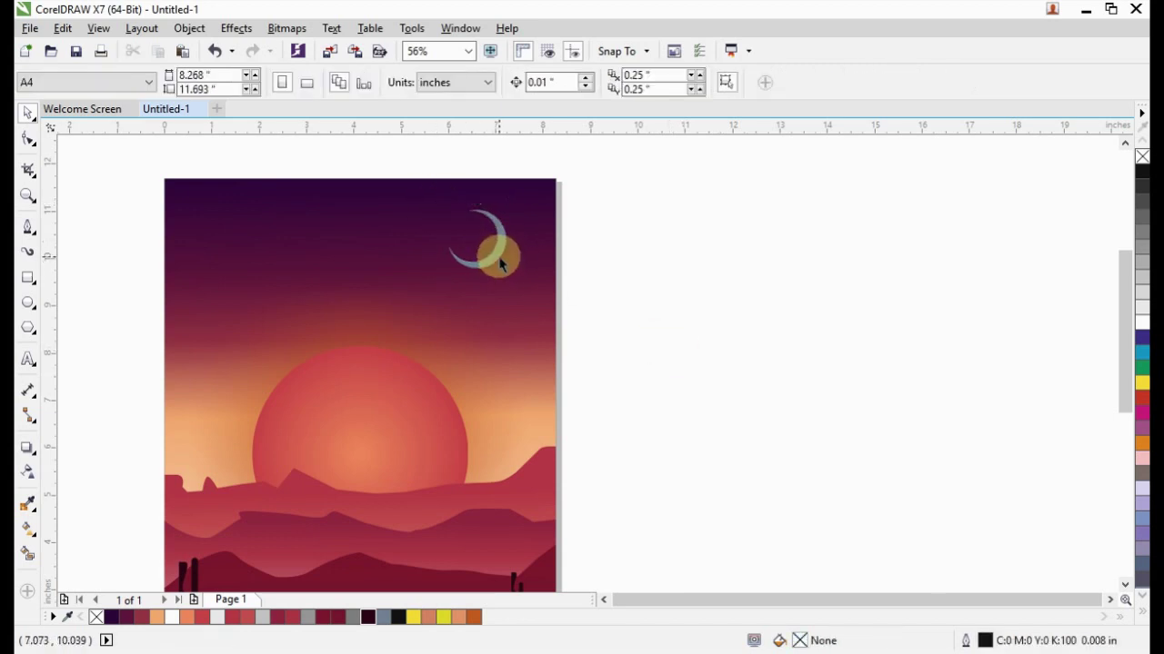
# - Fill the crescent moon with white
pyautogui.click(499, 263)
pyautogui.click(499, 260)
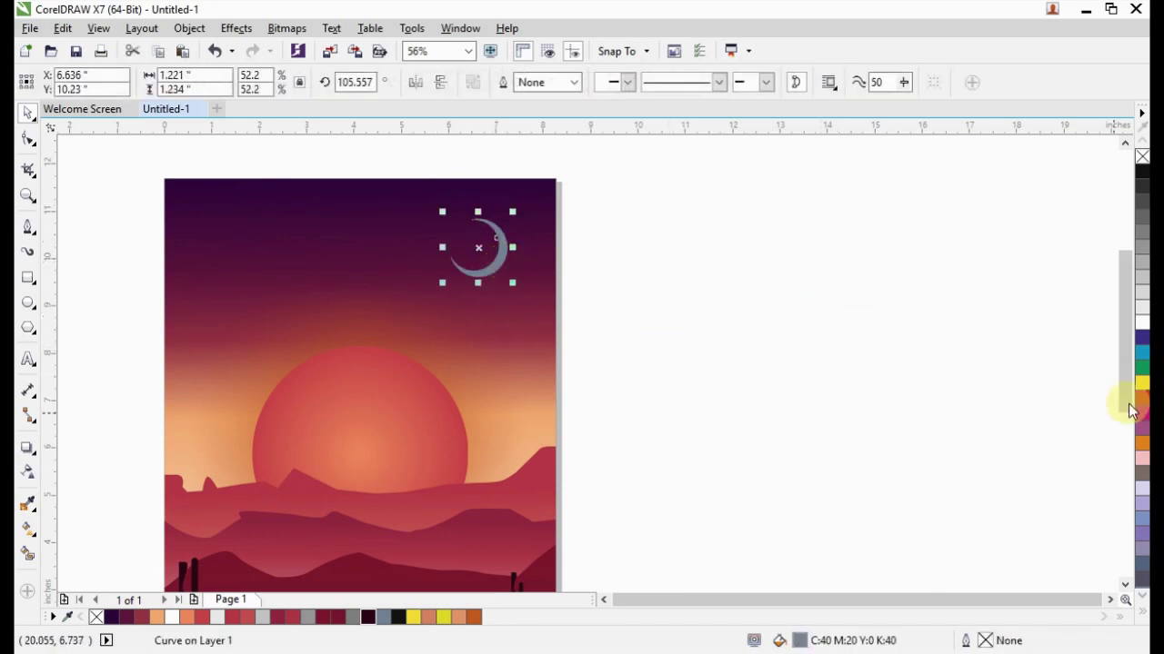
pyautogui.click(1142, 322)
pyautogui.click(948, 336)
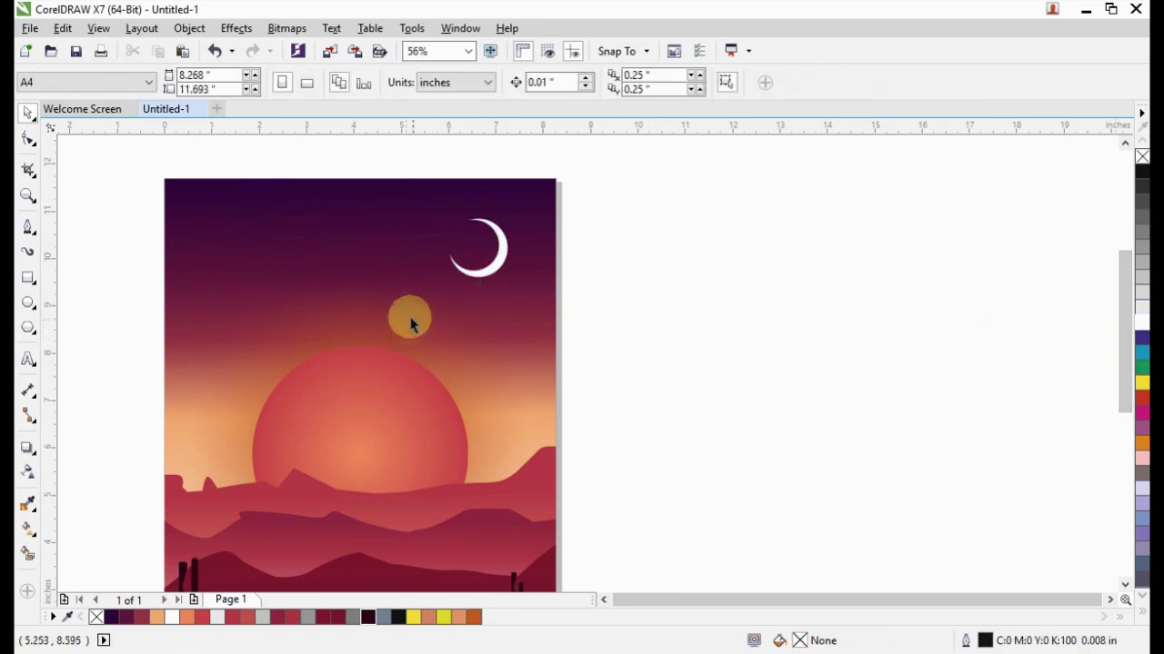
# - Give the moon a Uniform transparency raised to 81
pyautogui.click(494, 277)
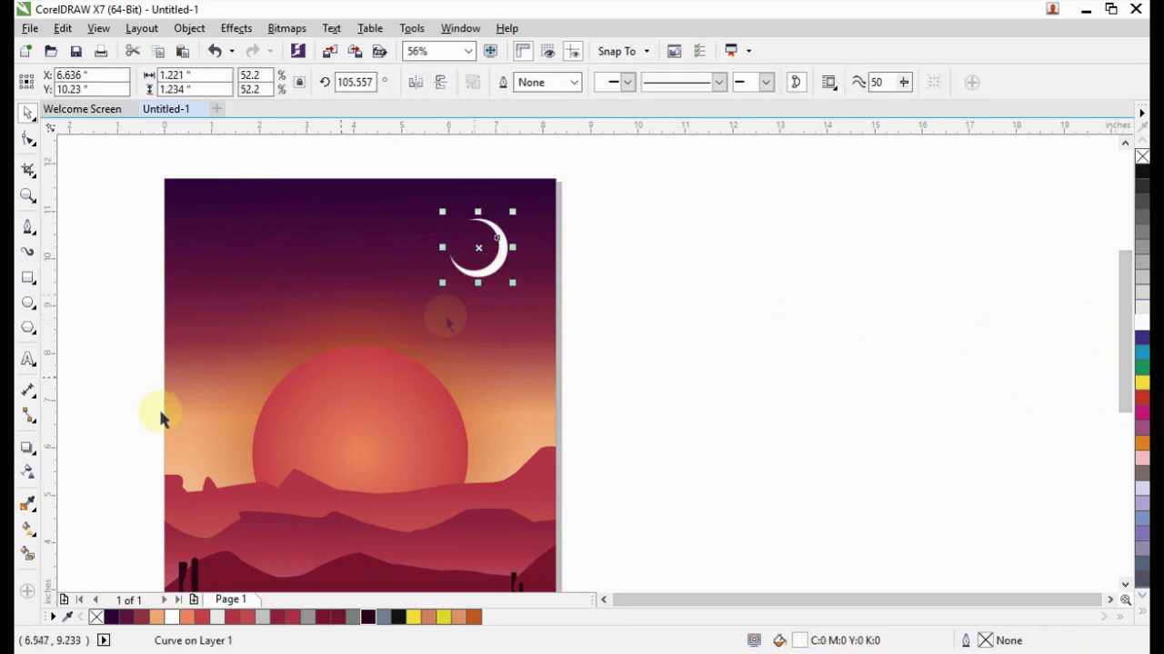
pyautogui.click(31, 468)
pyautogui.click(76, 82)
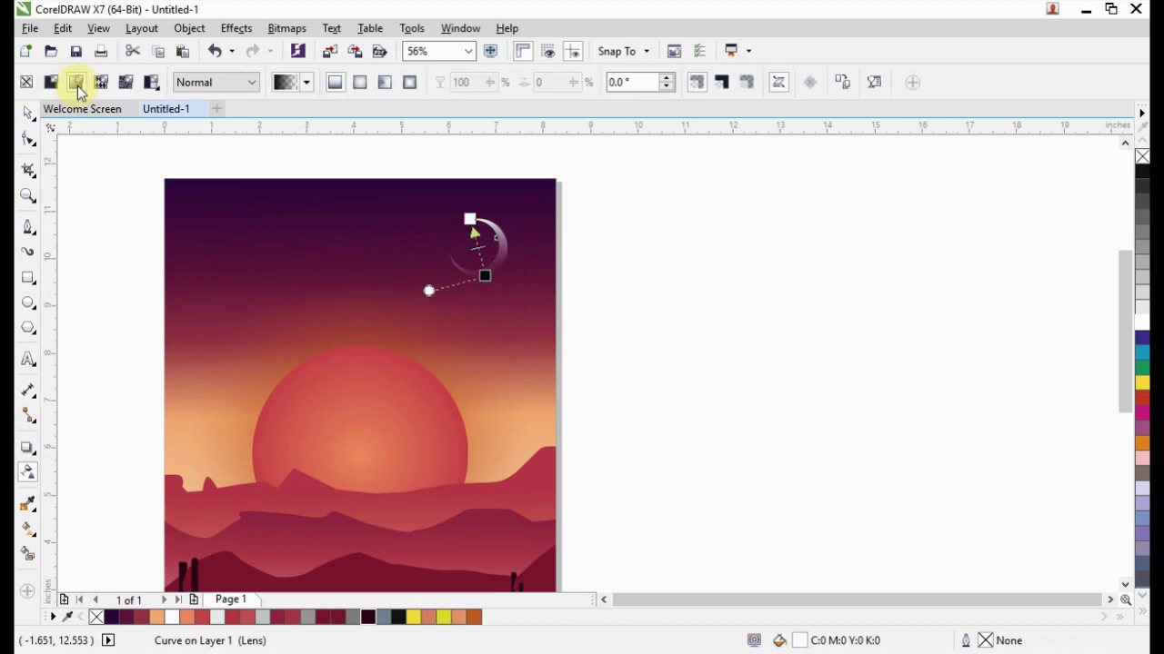
pyautogui.click(50, 82)
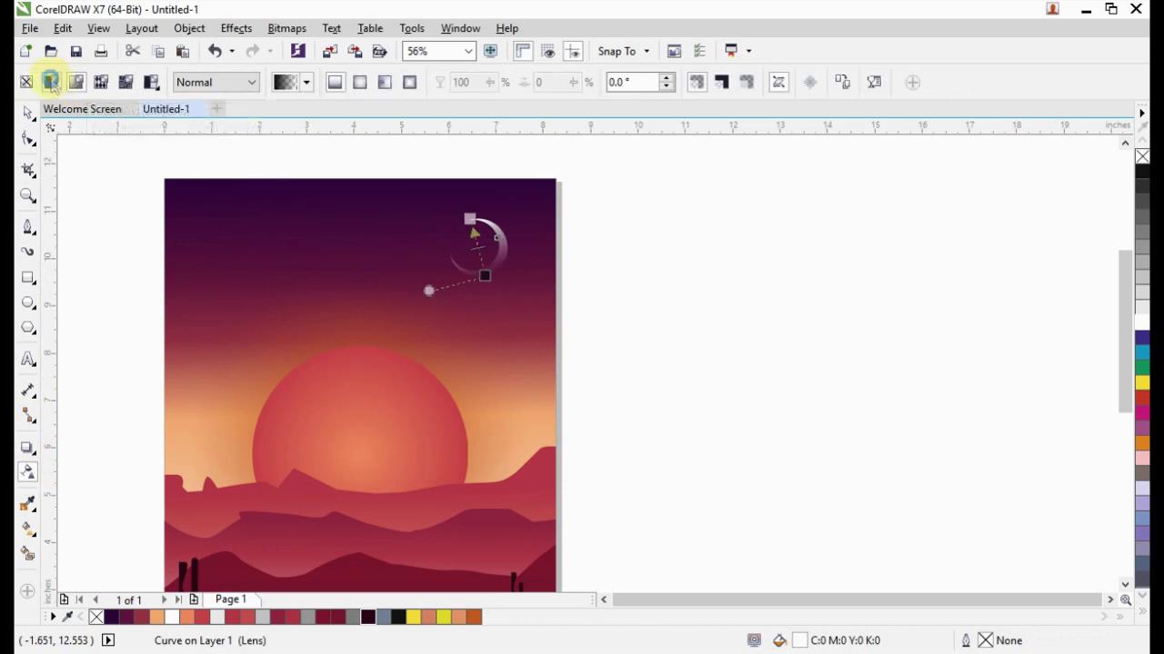
pyautogui.click(217, 84)
pyautogui.click(218, 84)
pyautogui.click(420, 84)
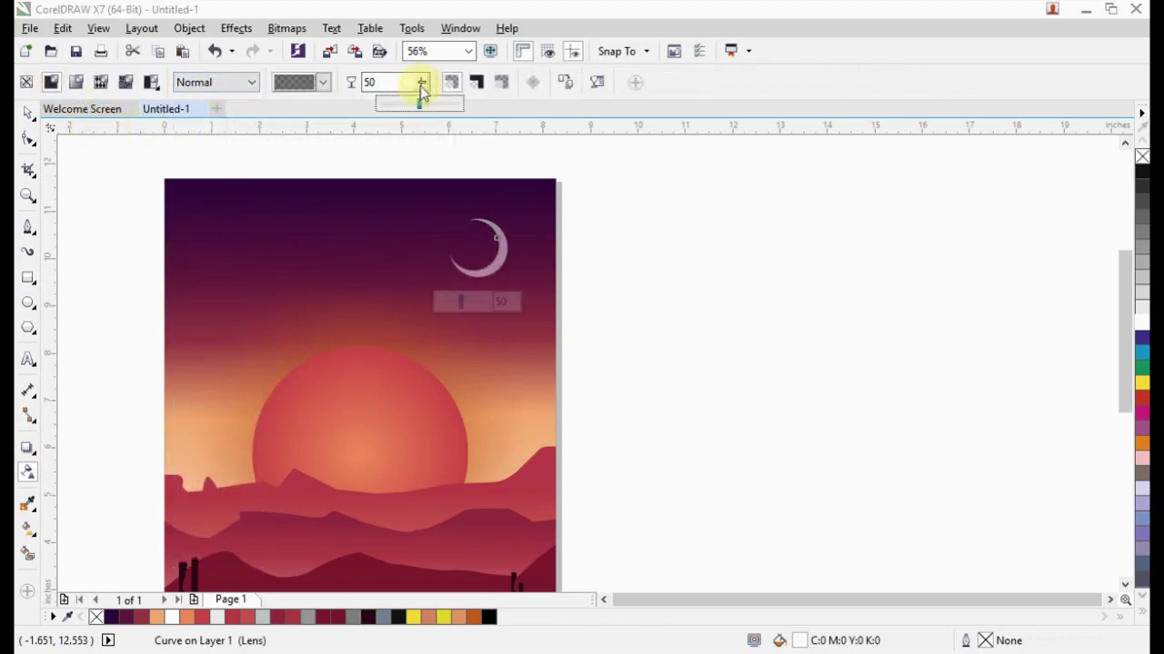
pyautogui.moveTo(418, 103); pyautogui.dragTo(434, 109)
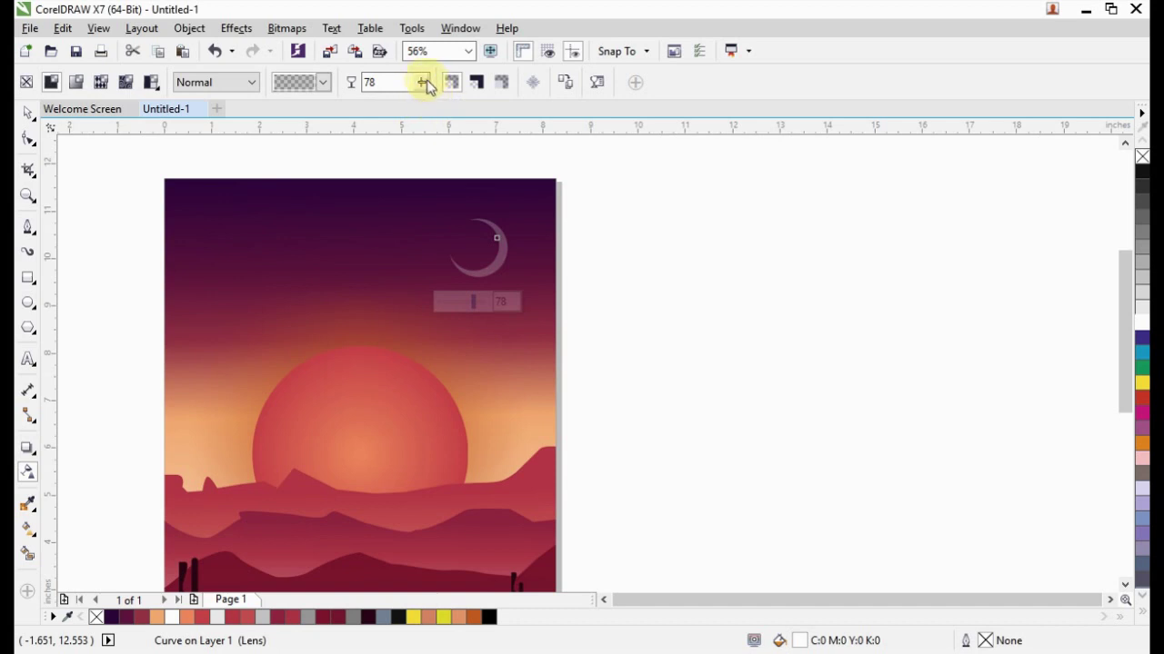
pyautogui.moveTo(421, 99); pyautogui.dragTo(427, 102)
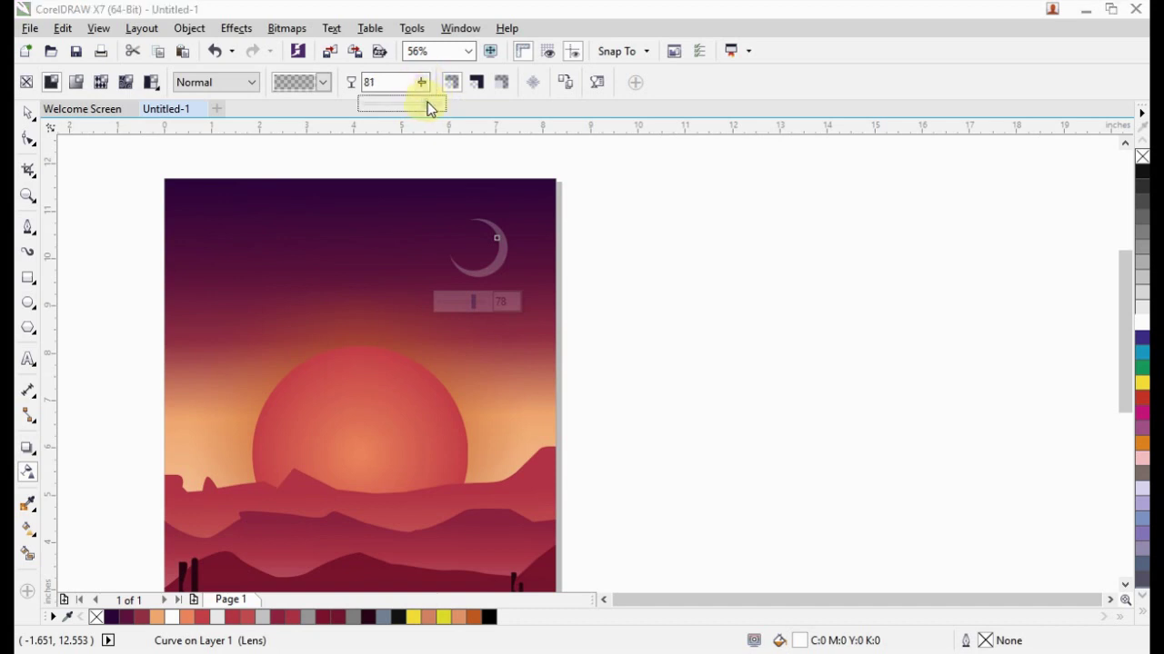
pyautogui.click(27, 111)
# - Draw a tiny ellipse in the upper sky and fill it white as the first star
pyautogui.click(315, 227)
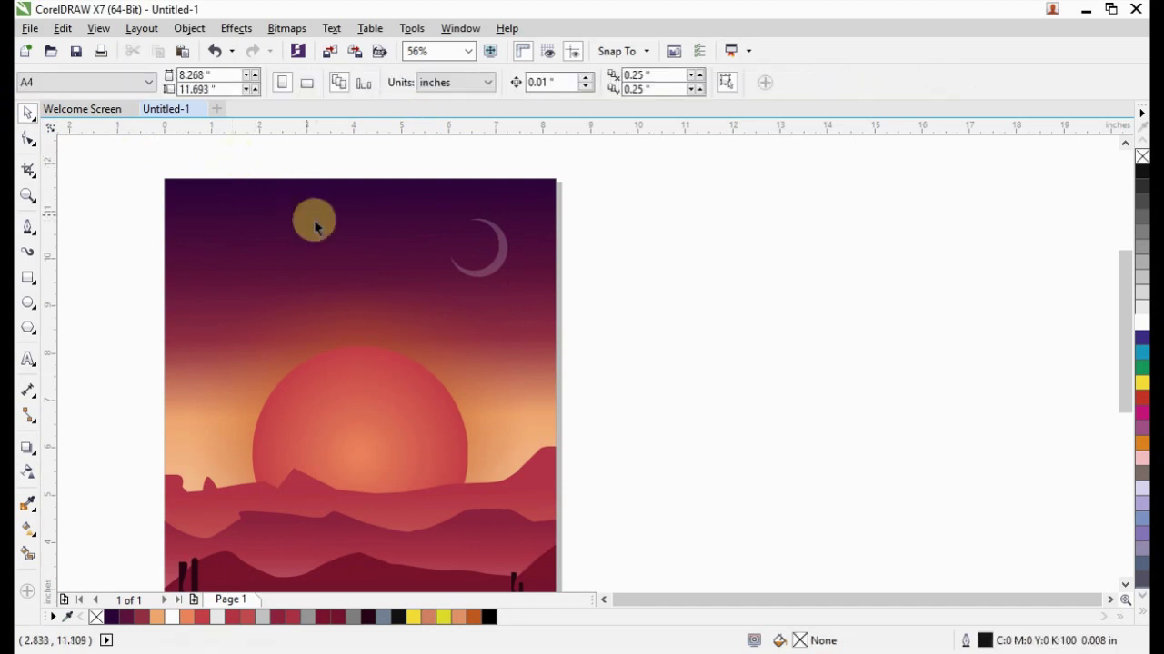
pyautogui.scroll(-5, 315, 227)
pyautogui.press('z')
pyautogui.moveTo(260, 200); pyautogui.dragTo(355, 317)
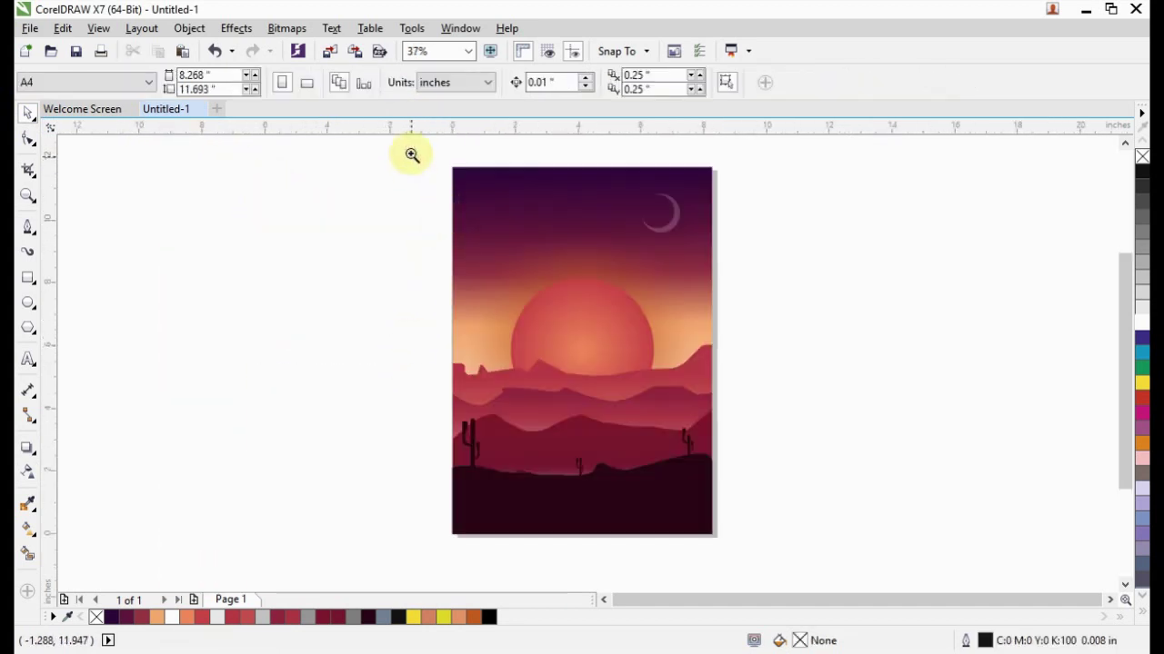
pyautogui.moveTo(412, 154); pyautogui.dragTo(769, 434)
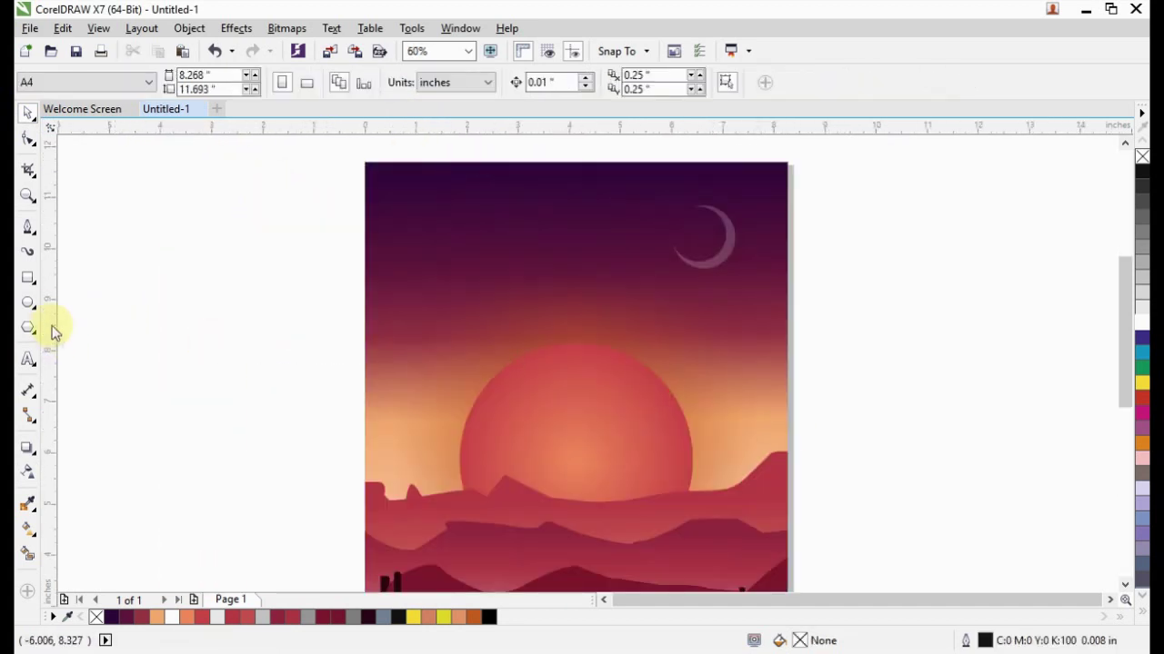
pyautogui.click(30, 307)
pyautogui.moveTo(224, 337); pyautogui.dragTo(374, 191)
pyautogui.click(232, 343)
pyautogui.scroll(-3, 374, 188)
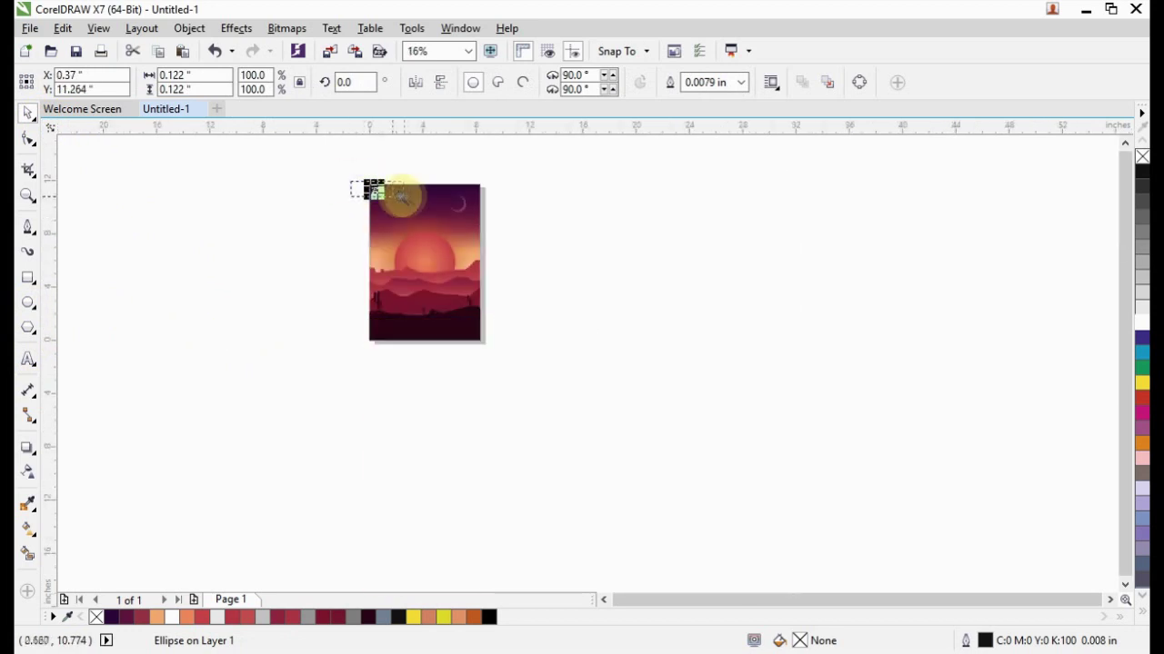
pyautogui.scroll(7, 378, 188)
pyautogui.scroll(2, 460, 280)
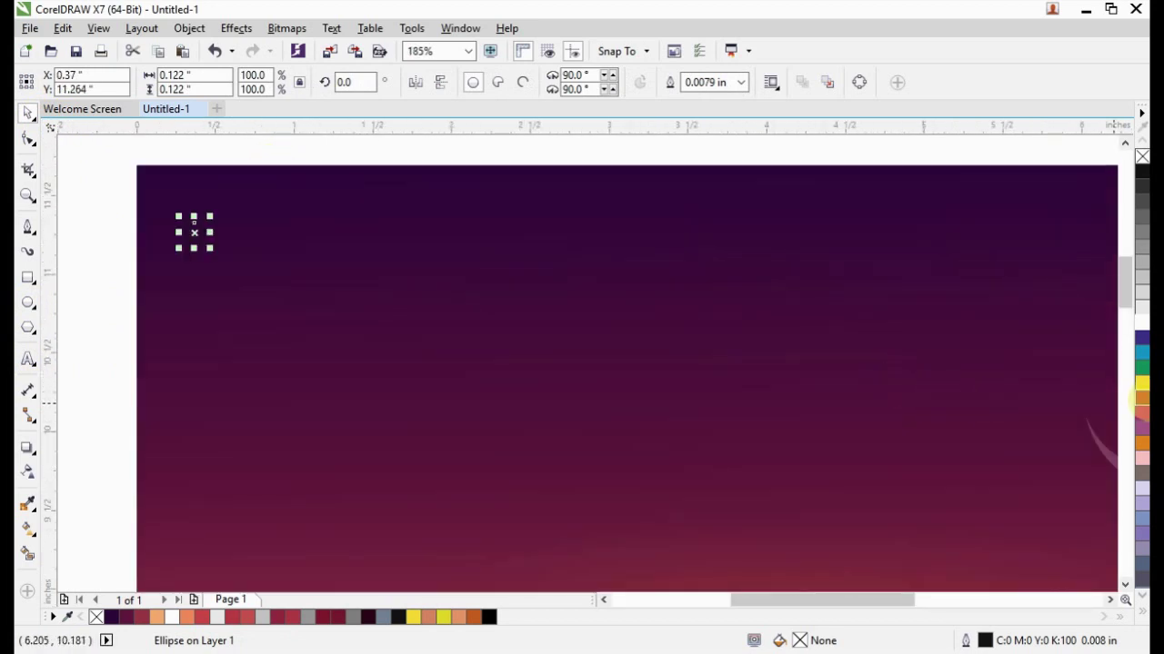
pyautogui.click(1143, 341)
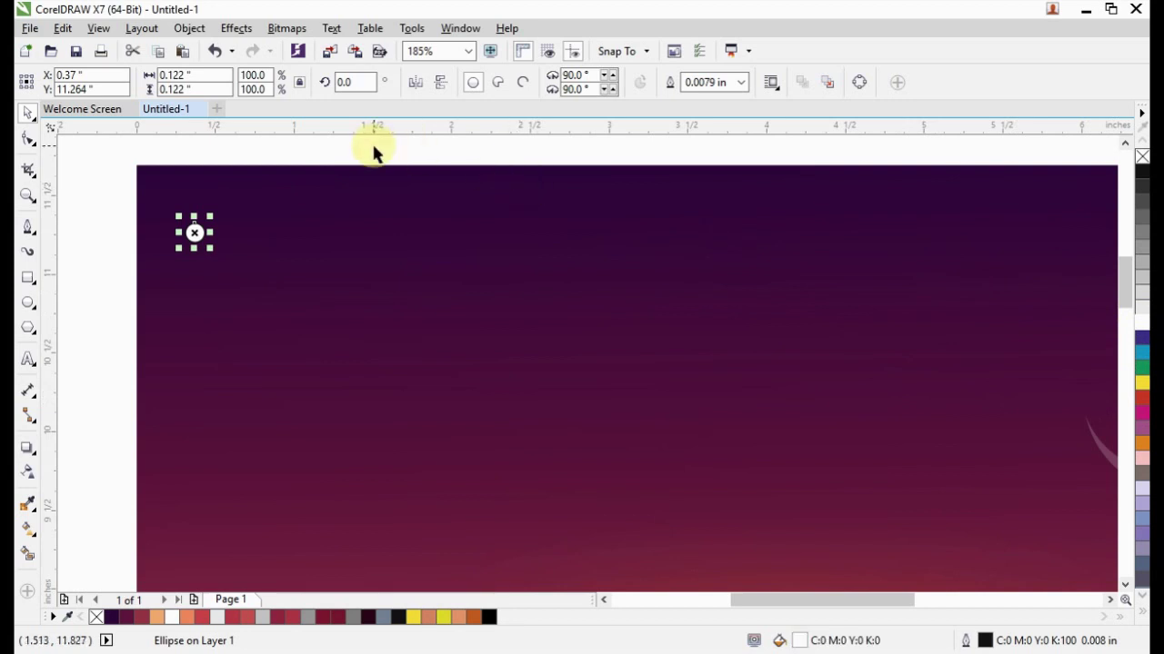
pyautogui.press('Escape')
# - Drag the star around, dropping about ten white duplicates across the upper-left sky
pyautogui.moveTo(205, 242)
pyautogui.mouseDown()
pyautogui.moveTo(335, 261)
pyautogui.moveTo(241, 313)
pyautogui.mouseUp()
pyautogui.rightClick(336, 261)
pyautogui.rightClick(241, 314)
pyautogui.rightClick(296, 228)
pyautogui.moveTo(278, 272)
pyautogui.mouseDown()
pyautogui.moveTo(297, 228)
pyautogui.moveTo(668, 264)
pyautogui.mouseUp()
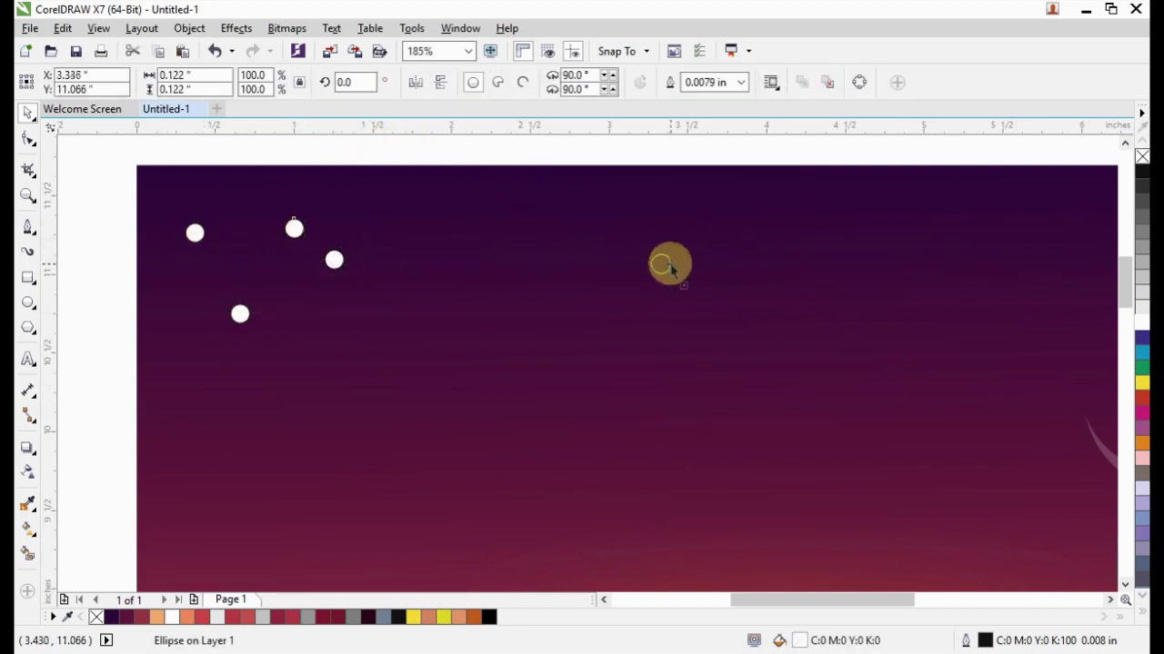
pyautogui.rightClick(668, 264)
pyautogui.rightClick(452, 323)
pyautogui.rightClick(482, 252)
pyautogui.moveTo(452, 312)
pyautogui.mouseDown()
pyautogui.moveTo(482, 252)
pyautogui.moveTo(331, 411)
pyautogui.moveTo(580, 351)
pyautogui.mouseUp()
pyautogui.rightClick(331, 406)
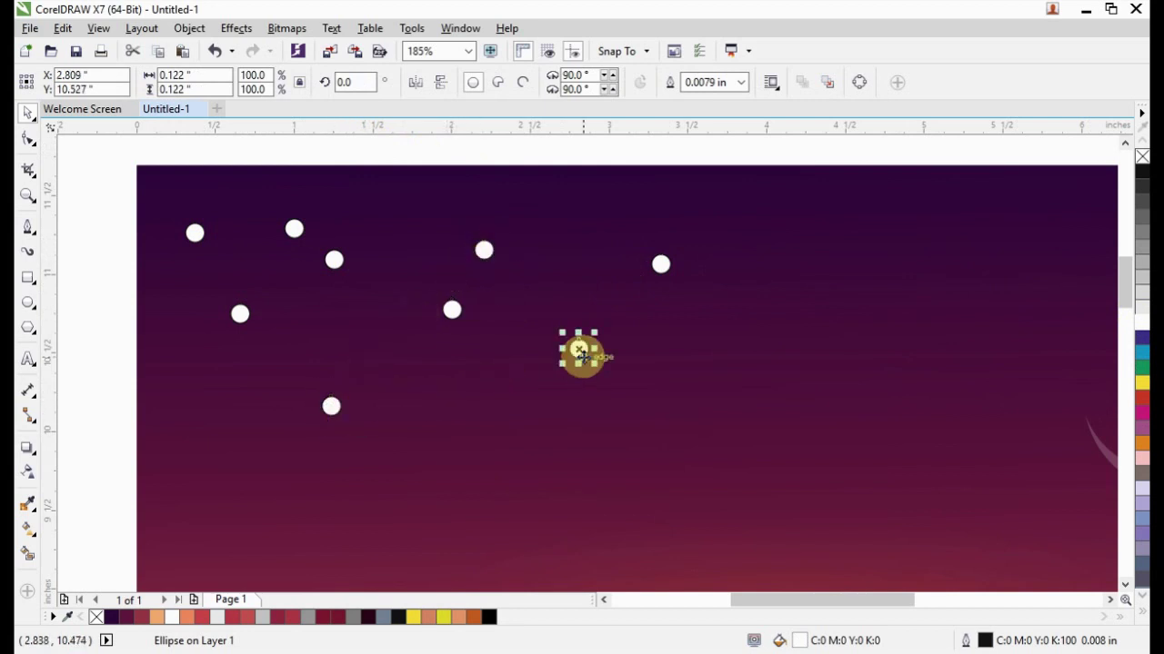
pyautogui.rightClick(580, 350)
# - Drop about ten more star duplicates to fill the cluster, then zoom in on the stars
pyautogui.moveTo(391, 341)
pyautogui.mouseDown()
pyautogui.moveTo(764, 446)
pyautogui.moveTo(572, 468)
pyautogui.mouseUp()
pyautogui.rightClick(763, 443)
pyautogui.rightClick(571, 463)
pyautogui.rightClick(426, 497)
pyautogui.moveTo(427, 504)
pyautogui.mouseDown()
pyautogui.moveTo(552, 323)
pyautogui.moveTo(474, 392)
pyautogui.moveTo(236, 470)
pyautogui.moveTo(282, 520)
pyautogui.moveTo(208, 392)
pyautogui.moveTo(888, 405)
pyautogui.moveTo(806, 340)
pyautogui.moveTo(587, 237)
pyautogui.mouseUp()
pyautogui.rightClick(550, 322)
pyautogui.rightClick(474, 393)
pyautogui.rightClick(236, 470)
pyautogui.rightClick(282, 520)
pyautogui.rightClick(208, 392)
pyautogui.rightClick(805, 340)
pyautogui.scroll(-2, 587, 236)
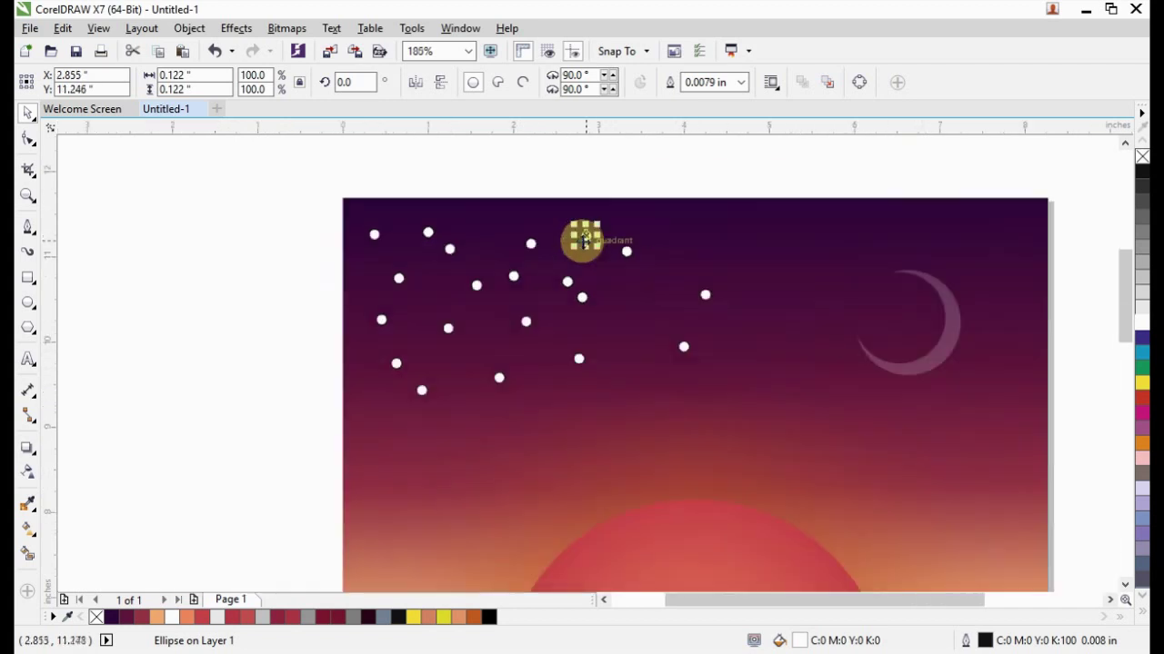
pyautogui.scroll(-3, 585, 239)
pyautogui.click(377, 248)
pyautogui.moveTo(377, 208); pyautogui.dragTo(624, 377)
# - Convert all twenty selected star dots into a single bitmap
pyautogui.scroll(2, 543, 369)
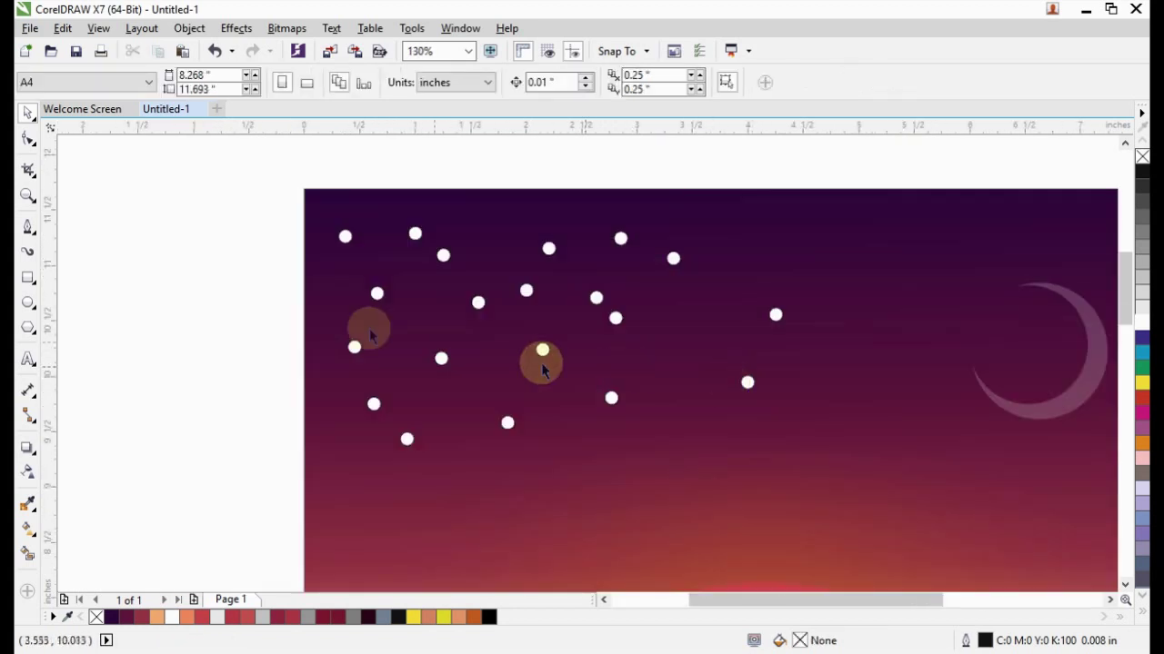
pyautogui.moveTo(234, 209); pyautogui.dragTo(863, 470)
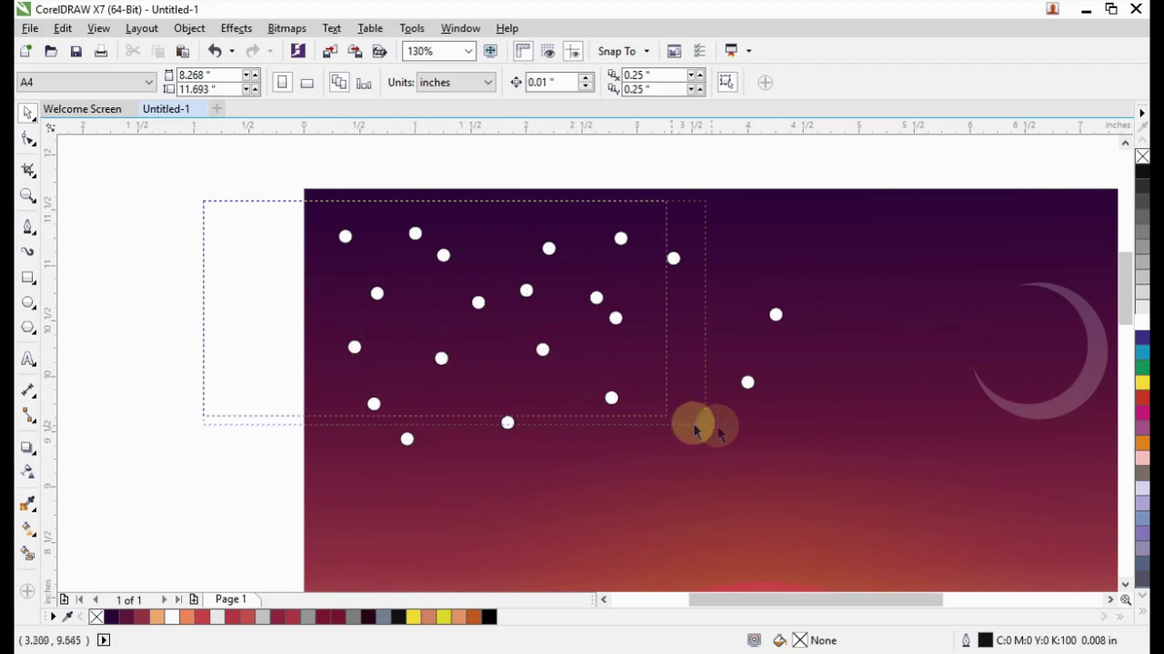
pyautogui.click(287, 29)
pyautogui.click(304, 46)
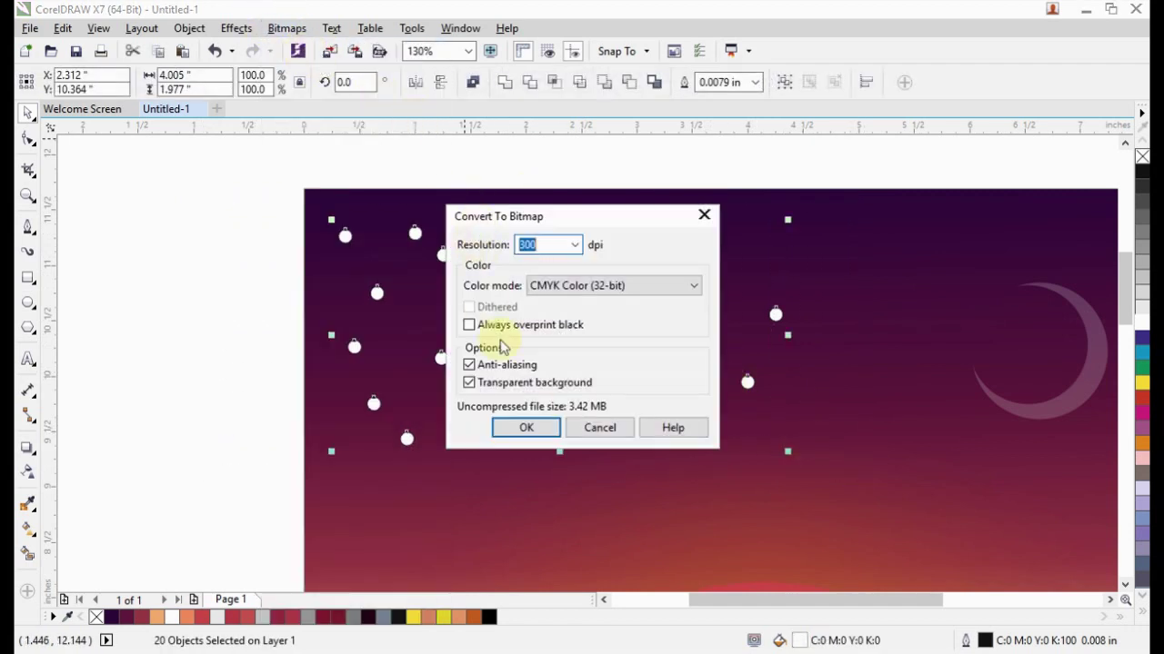
pyautogui.click(534, 428)
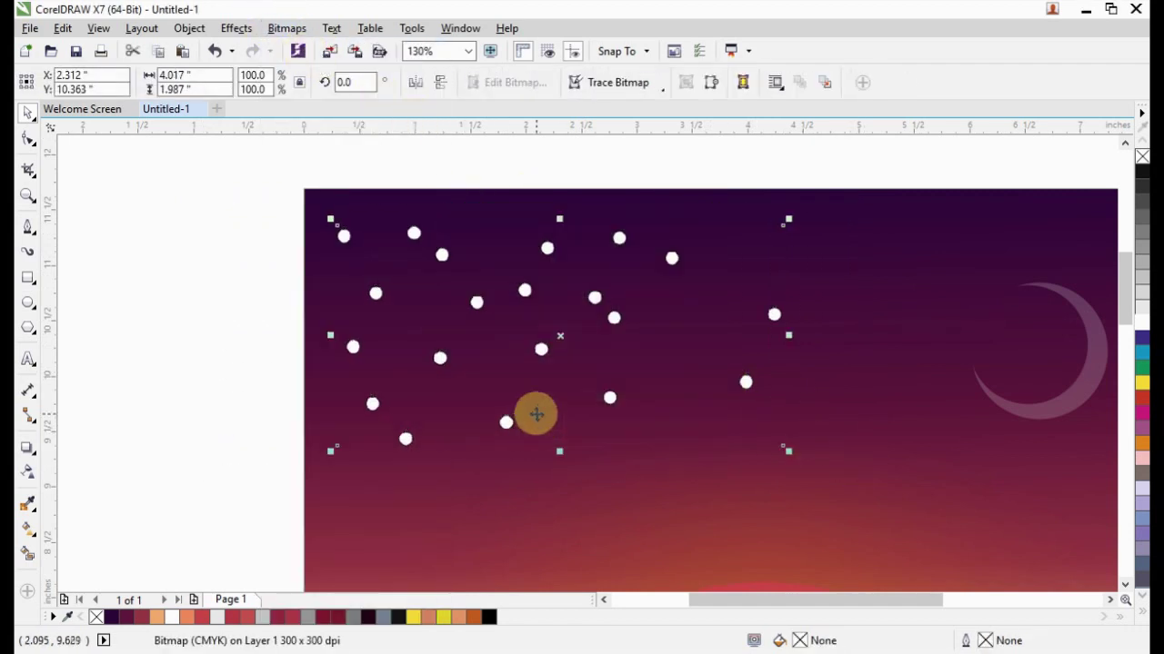
# - Preview a Gaussian Blur on the star bitmap with a radius of about 21 pixels
pyautogui.click(286, 28)
pyautogui.moveTo(302, 411)
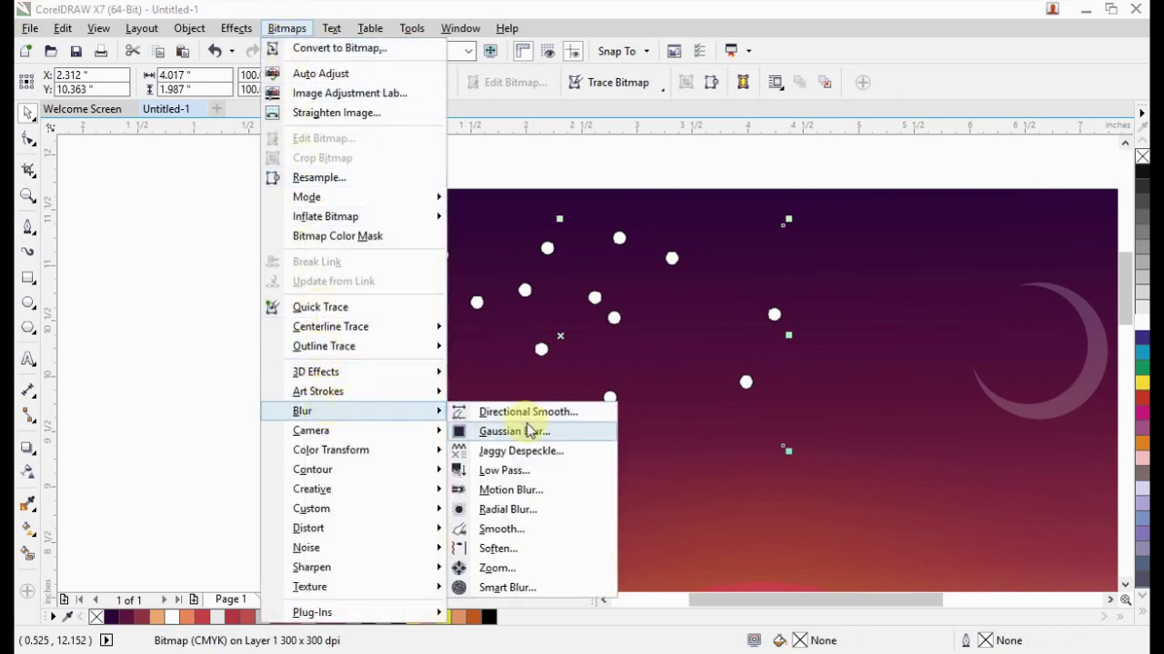
pyautogui.click(531, 432)
pyautogui.moveTo(556, 283); pyautogui.dragTo(670, 440)
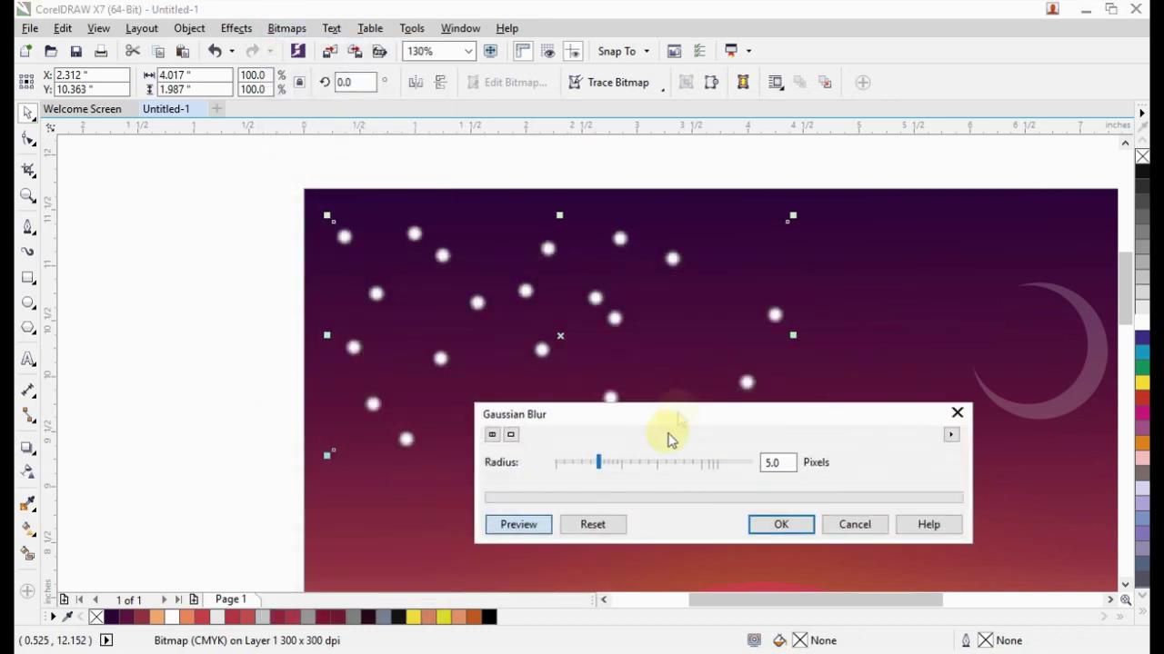
pyautogui.moveTo(599, 467); pyautogui.dragTo(624, 472)
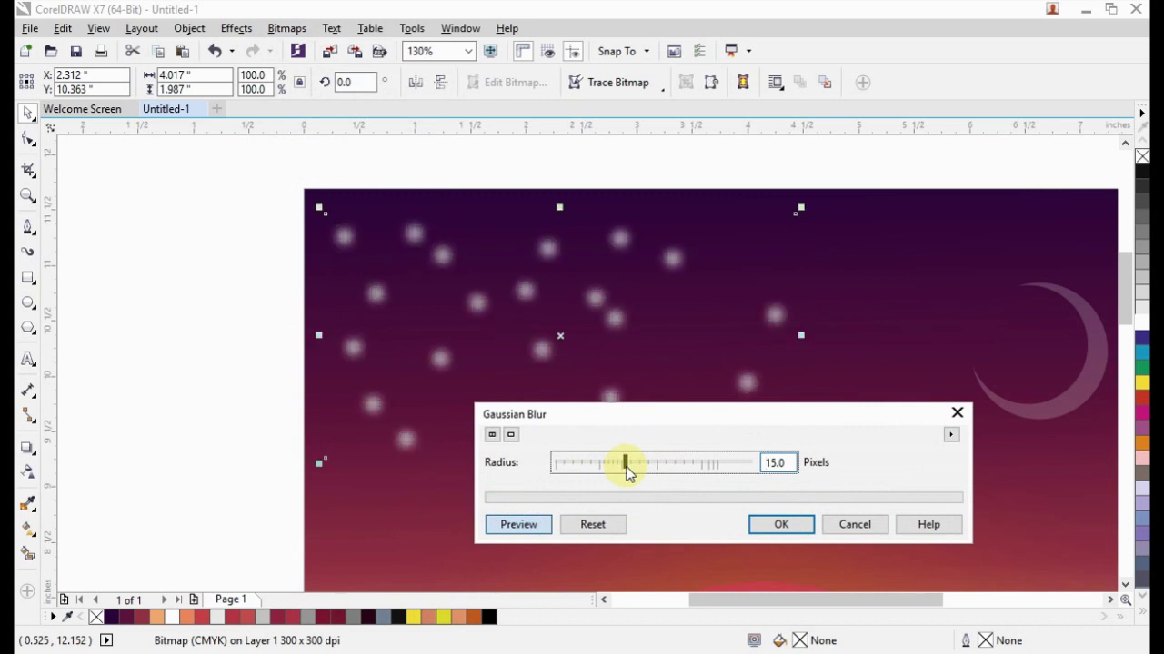
pyautogui.moveTo(636, 470); pyautogui.dragTo(638, 470)
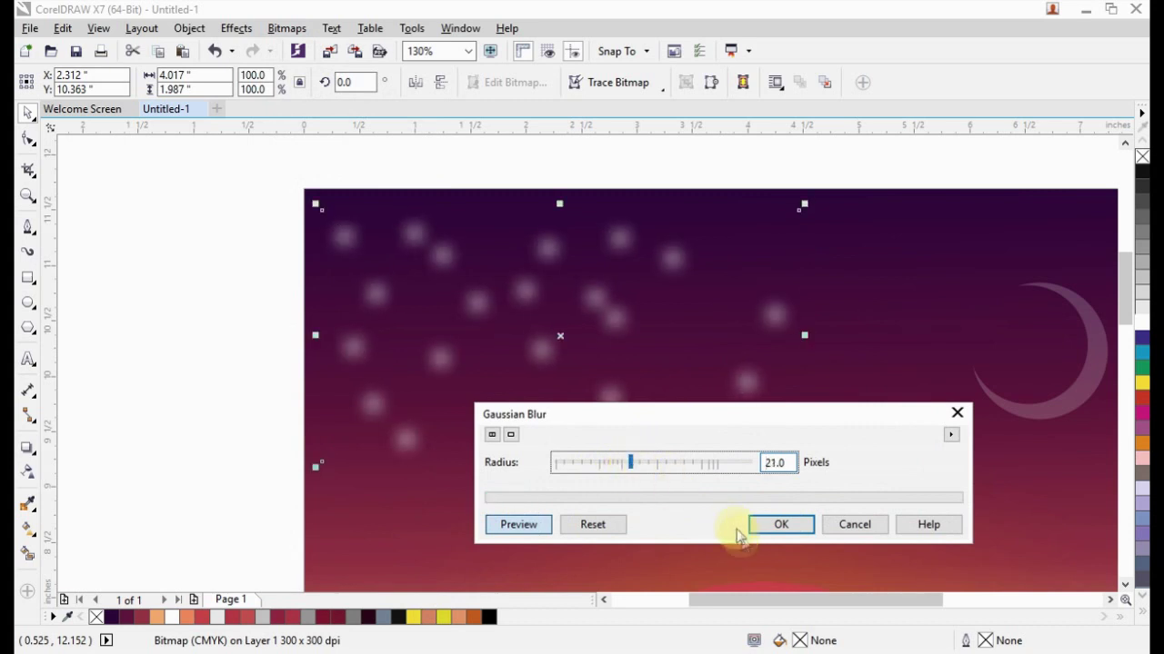
# - Apply the Gaussian blur to the star bitmap, cancelling an accidental resize
pyautogui.click(759, 528)
pyautogui.scroll(-2, 577, 397)
pyautogui.scroll(-2, 563, 394)
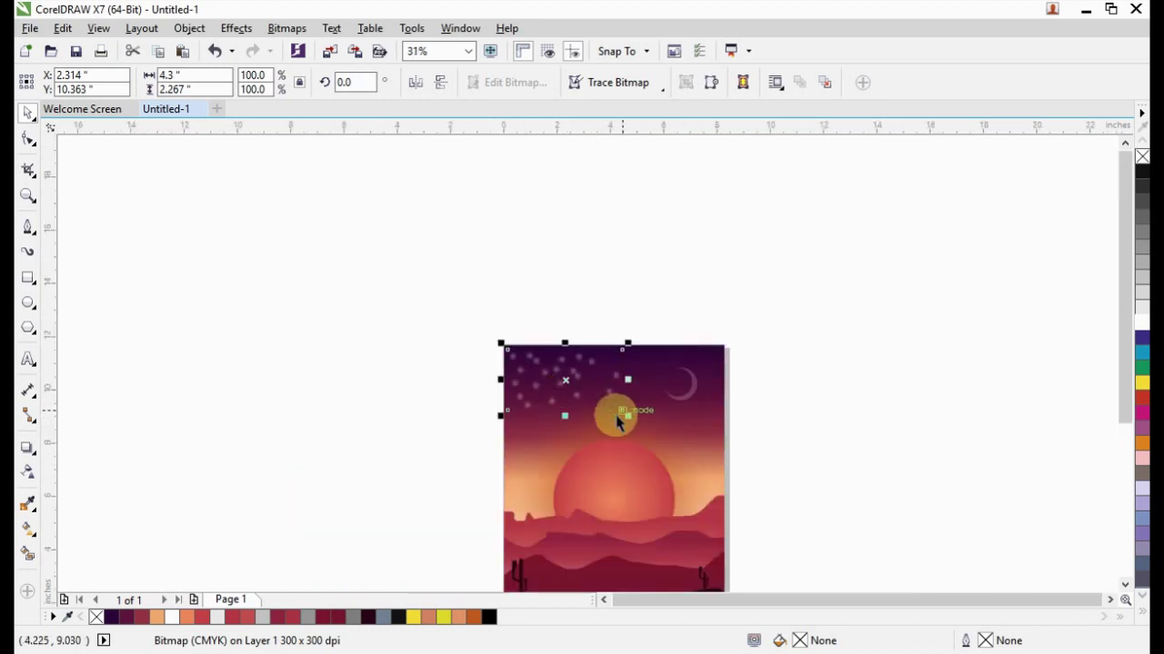
pyautogui.moveTo(626, 416); pyautogui.dragTo(818, 481)
pyautogui.press('Escape')
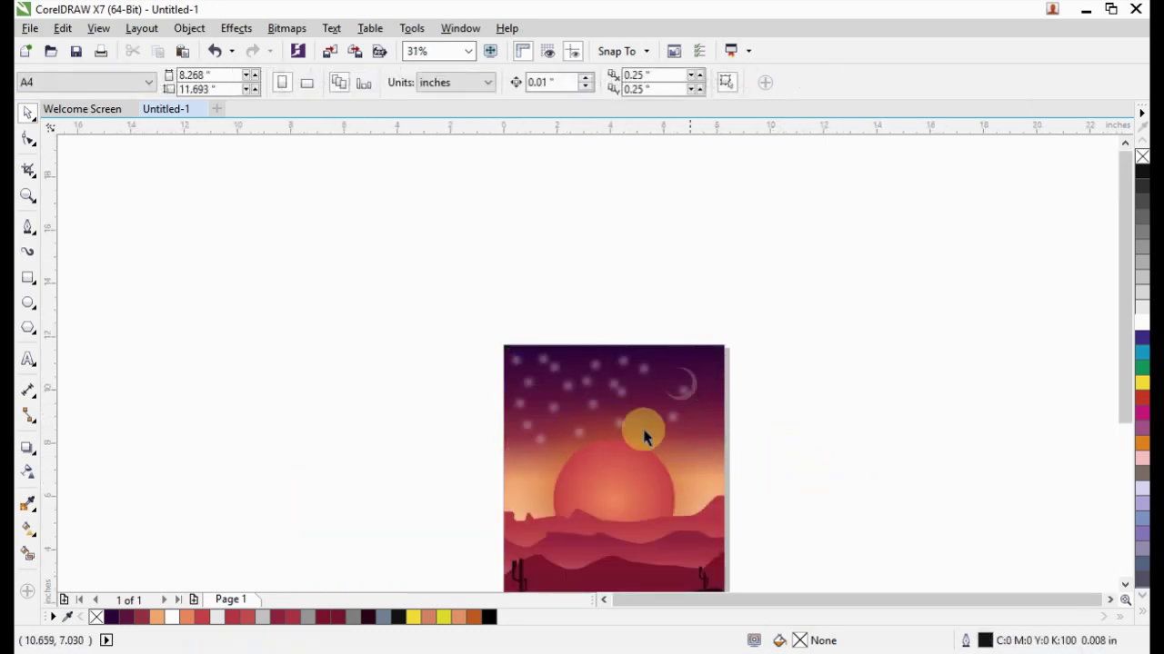
pyautogui.moveTo(568, 413); pyautogui.dragTo(825, 514)
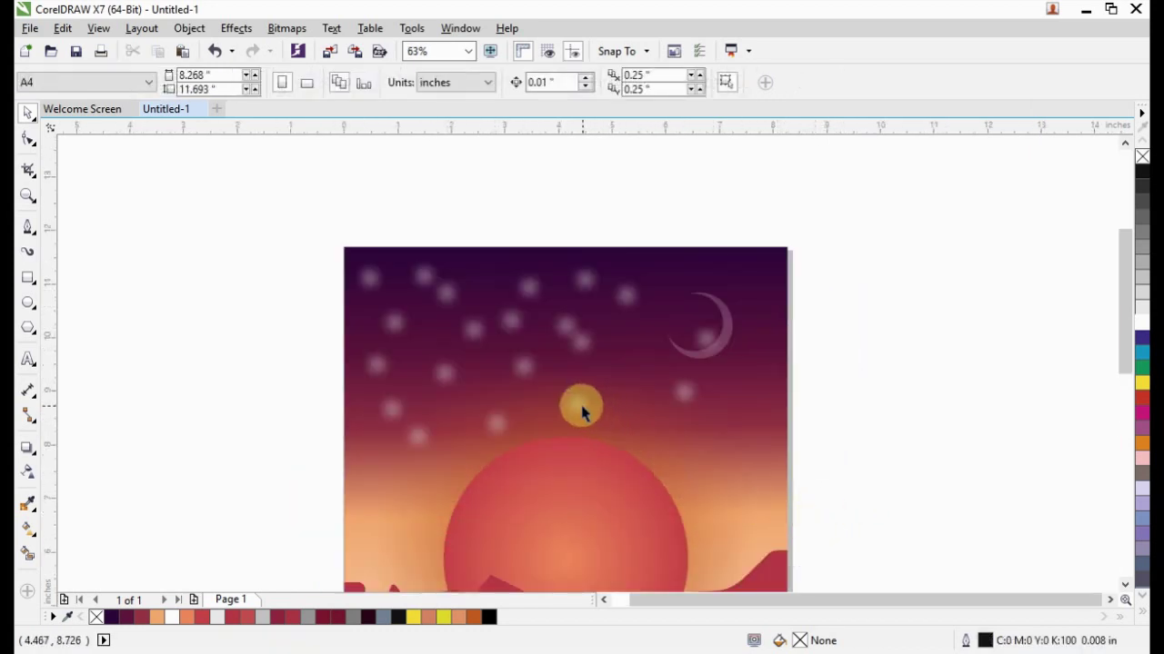
# - Try a node crop on the star bitmap with the Shape tool, then undo it
pyautogui.click(582, 411)
pyautogui.click(28, 138)
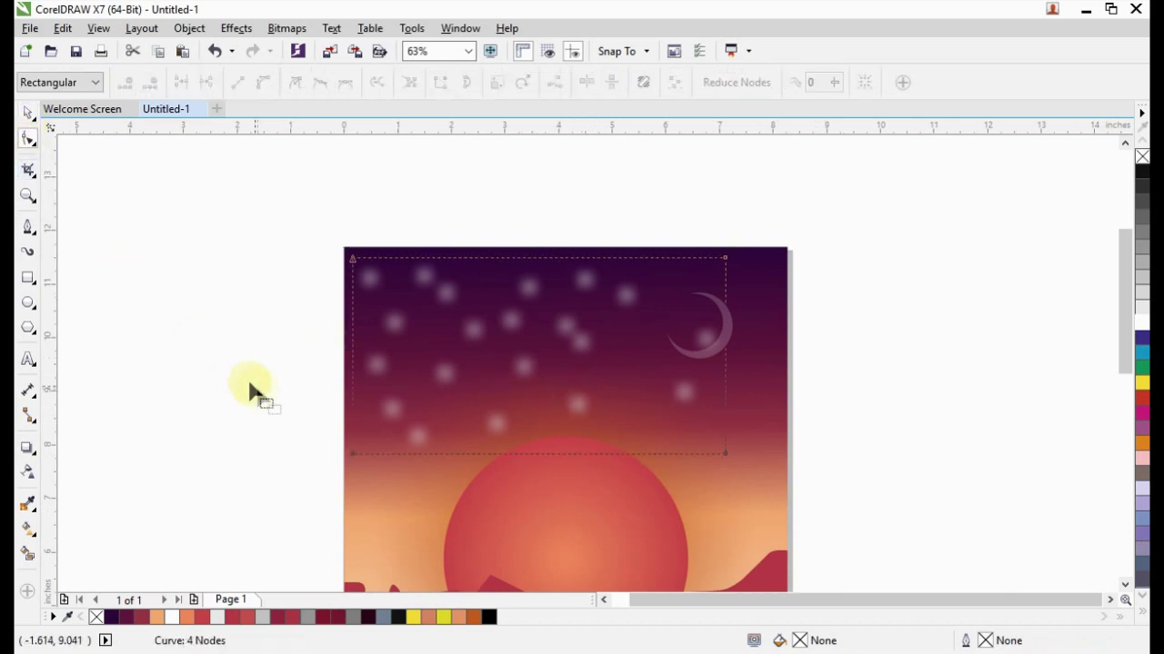
pyautogui.moveTo(235, 378)
pyautogui.mouseDown()
pyautogui.moveTo(709, 483)
pyautogui.moveTo(738, 410)
pyautogui.mouseUp()
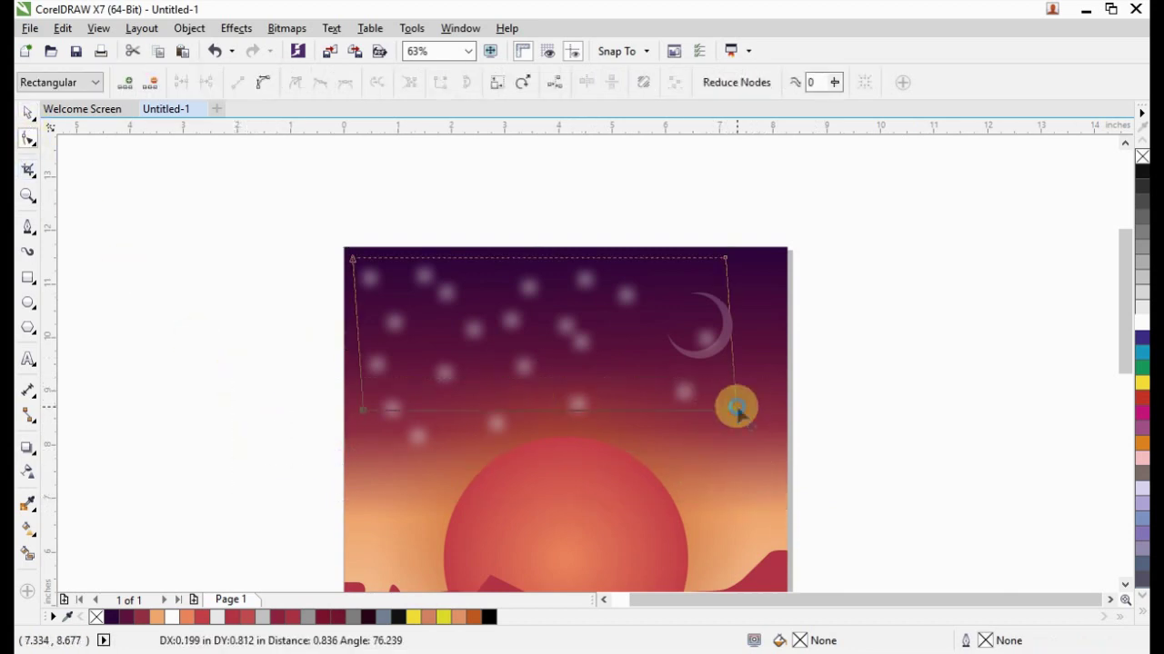
pyautogui.click(27, 112)
pyautogui.click(65, 169)
pyautogui.scroll(-2, 418, 261)
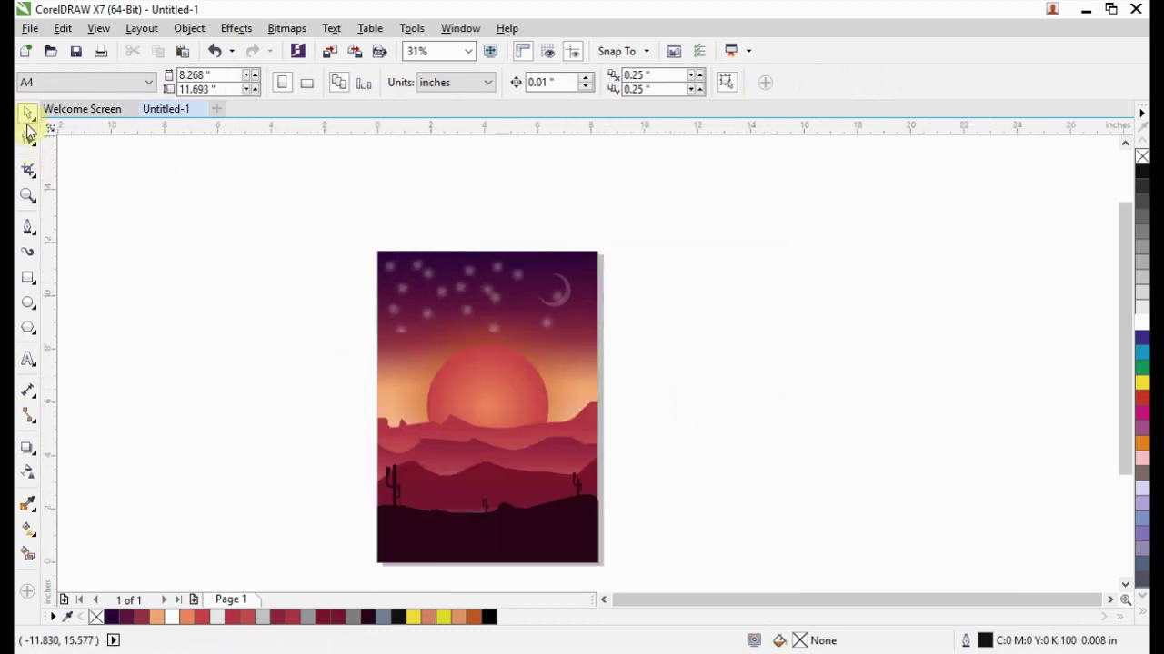
pyautogui.hotkey('ctrl', 'z')
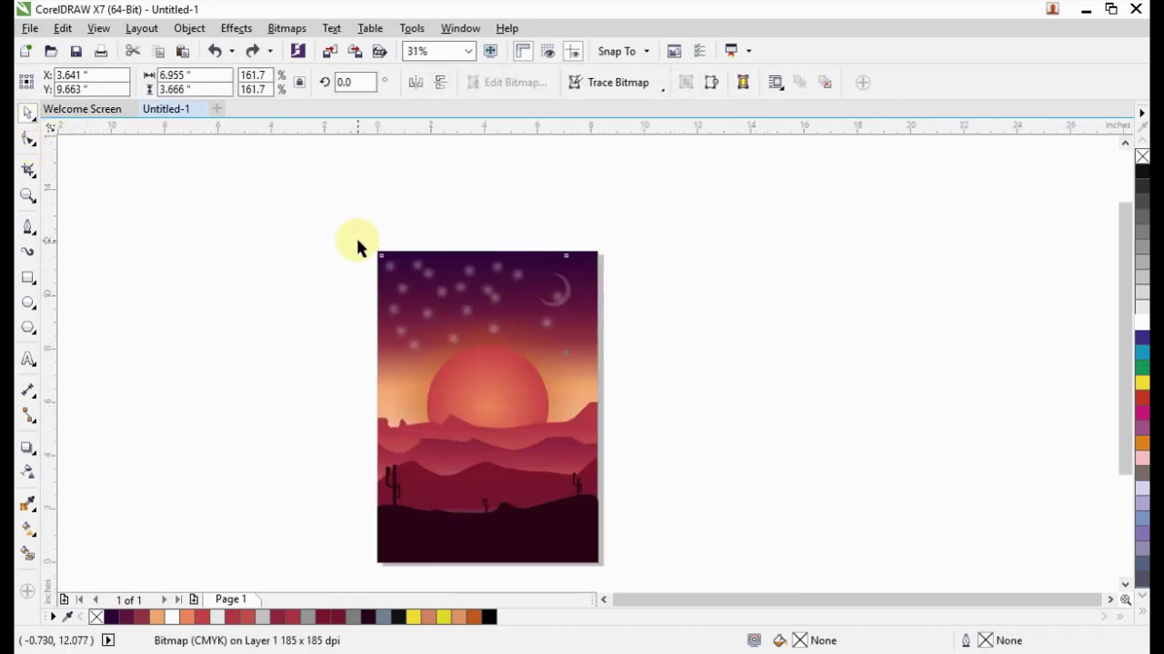
pyautogui.hotkey('ctrl', 'z')
pyautogui.press('Escape')
# - Crop the rightmost stars off the bitmap by dragging its right-side nodes left
pyautogui.press('z')
pyautogui.scroll(-1, 395, 239)
pyautogui.scroll(3, 567, 340)
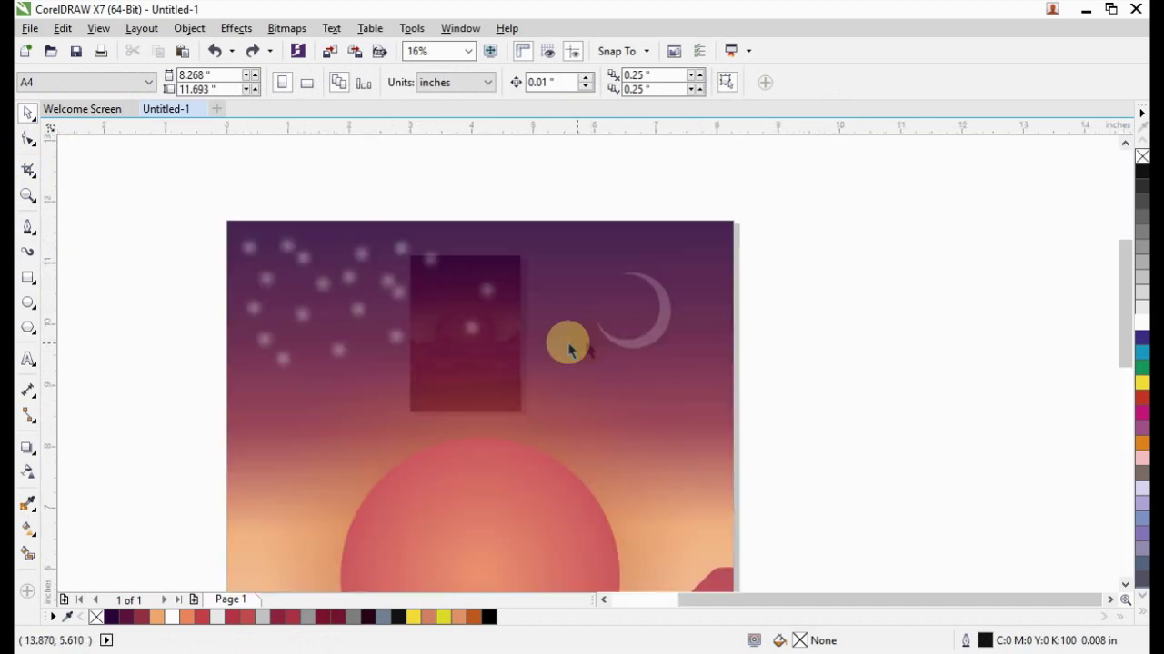
pyautogui.moveTo(150, 194)
pyautogui.mouseDown()
pyautogui.moveTo(439, 429)
pyautogui.moveTo(834, 556)
pyautogui.mouseUp()
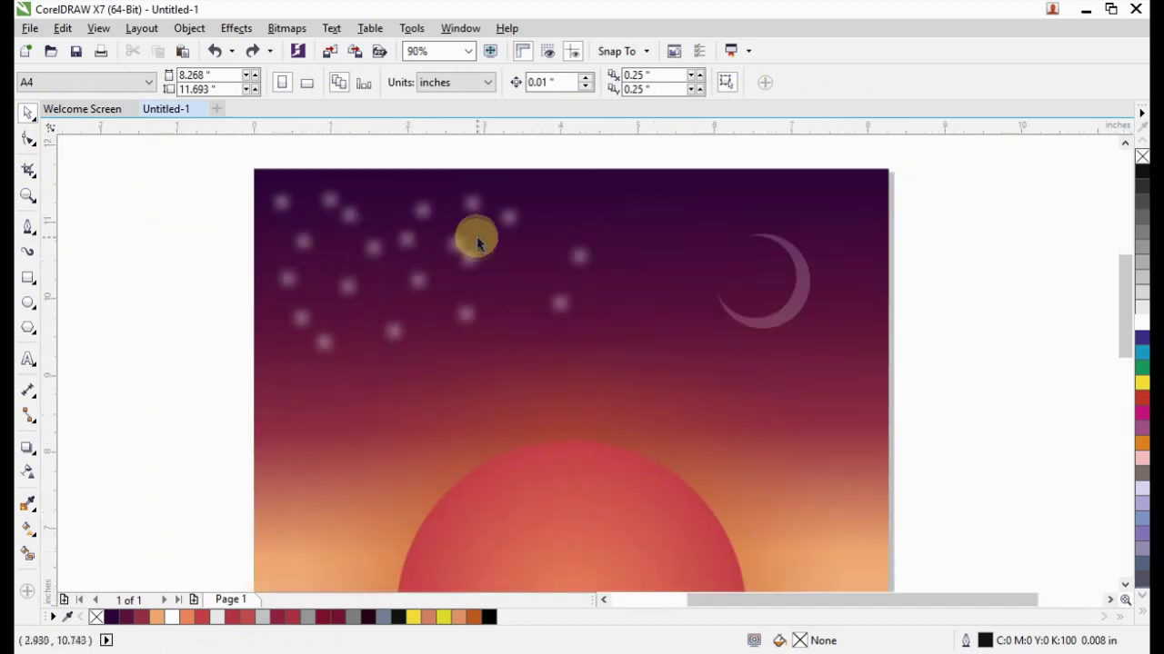
pyautogui.click(462, 245)
pyautogui.moveTo(613, 371); pyautogui.dragTo(566, 161)
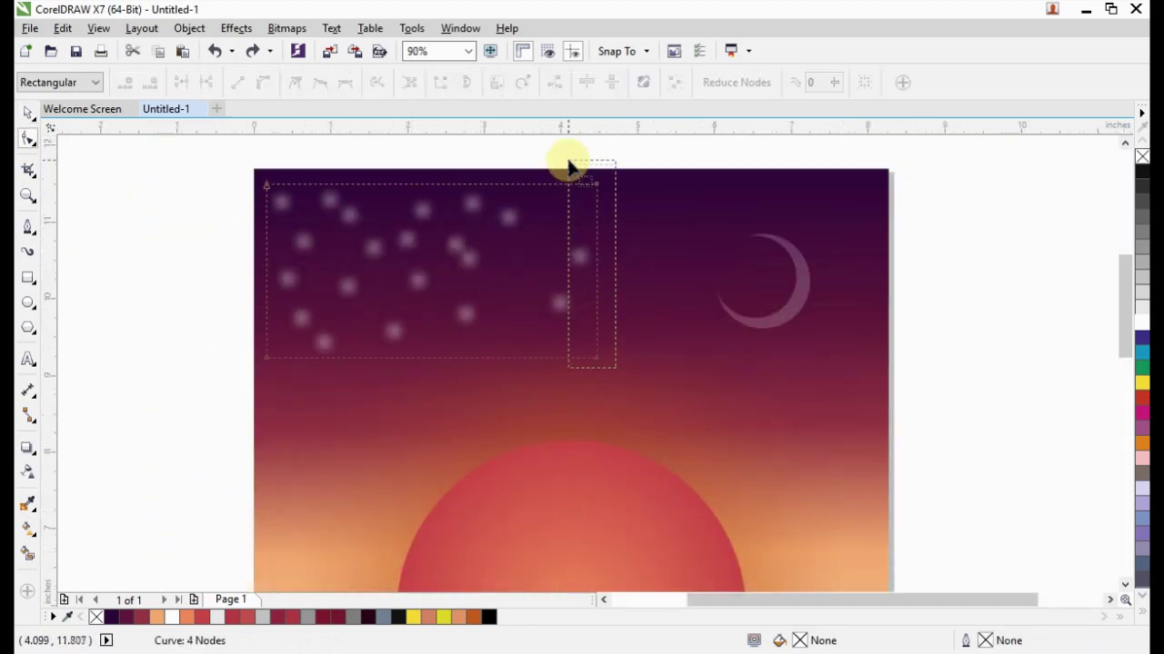
pyautogui.moveTo(583, 364); pyautogui.dragTo(532, 354)
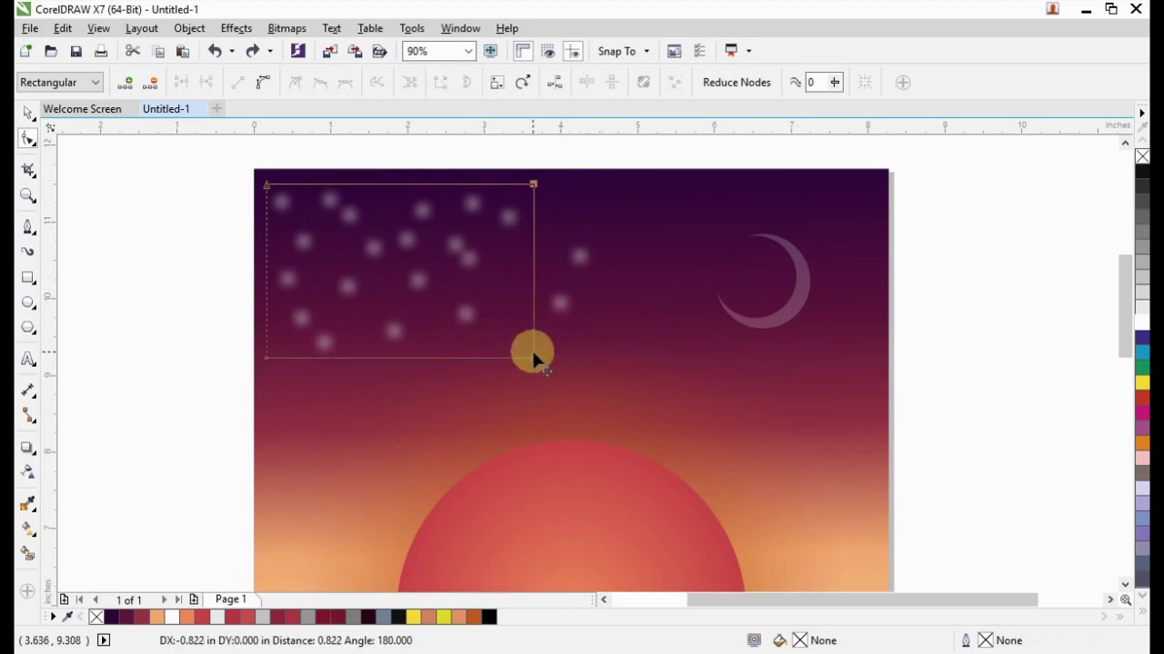
pyautogui.click(27, 111)
pyautogui.click(402, 282)
# - Scale the star cluster to about 67.5% and position it in the upper sky
pyautogui.click(403, 250)
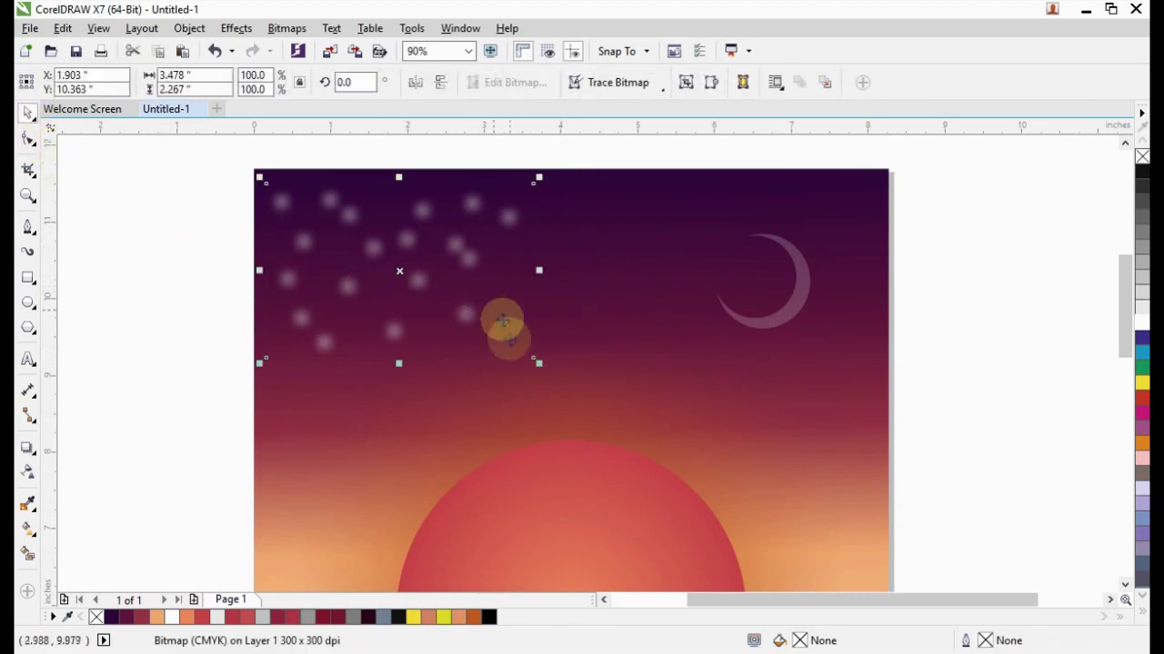
pyautogui.moveTo(541, 361); pyautogui.dragTo(452, 306)
pyautogui.click(138, 236)
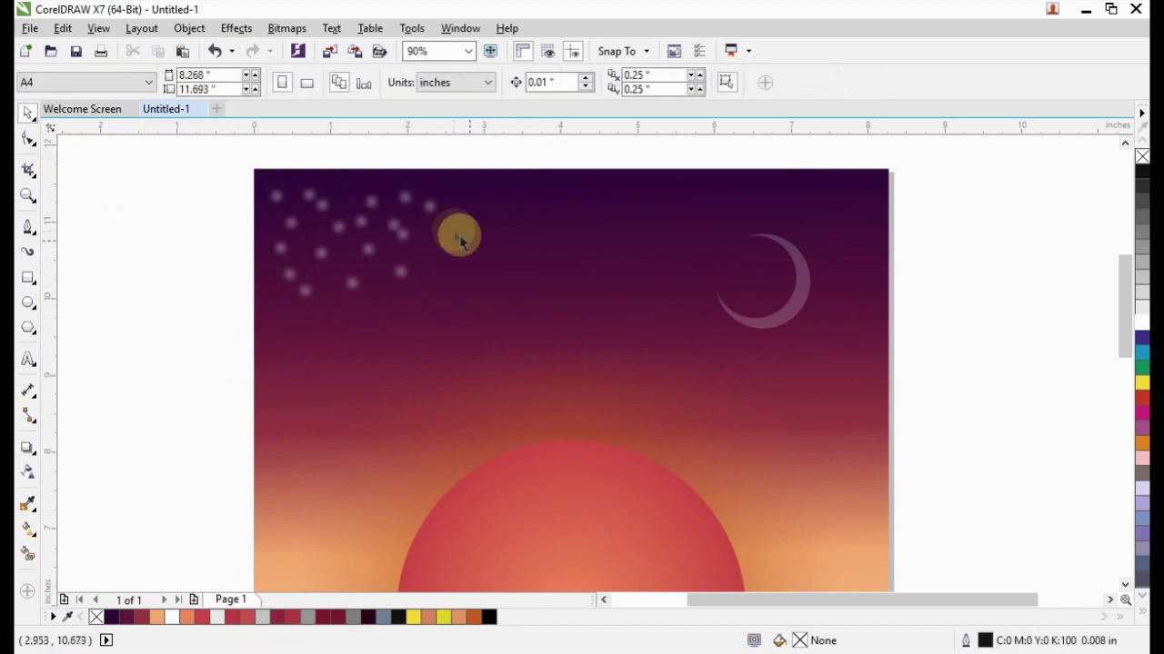
pyautogui.moveTo(409, 231); pyautogui.dragTo(522, 291)
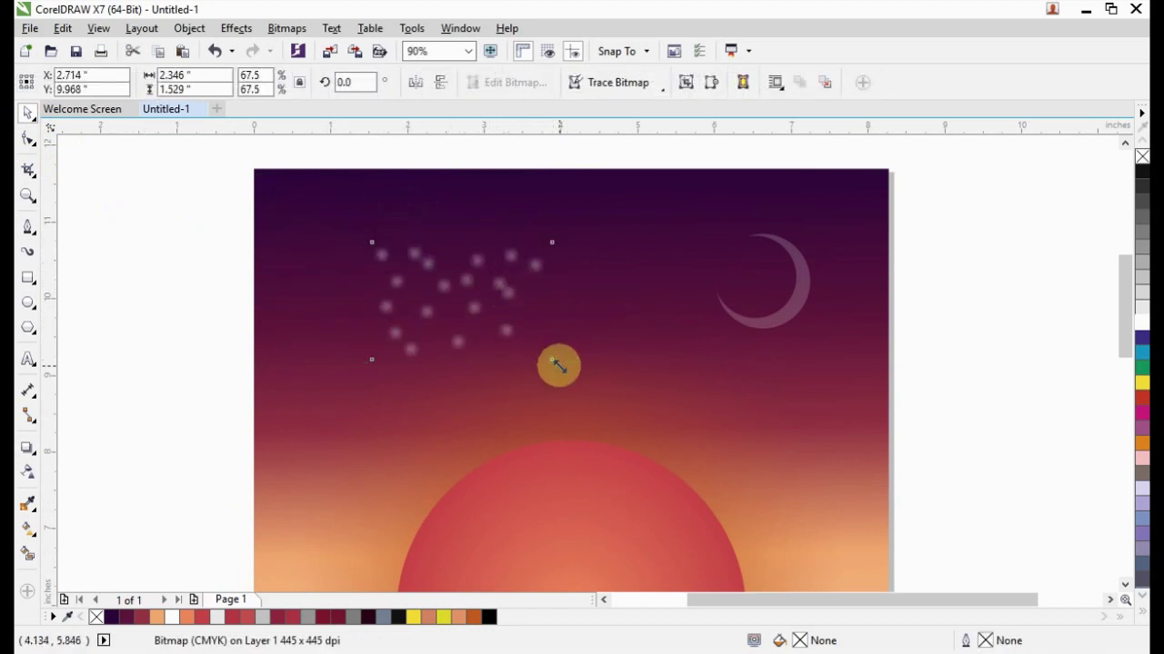
pyautogui.moveTo(557, 366); pyautogui.dragTo(611, 402)
pyautogui.click(693, 345)
pyautogui.scroll(-3, 723, 355)
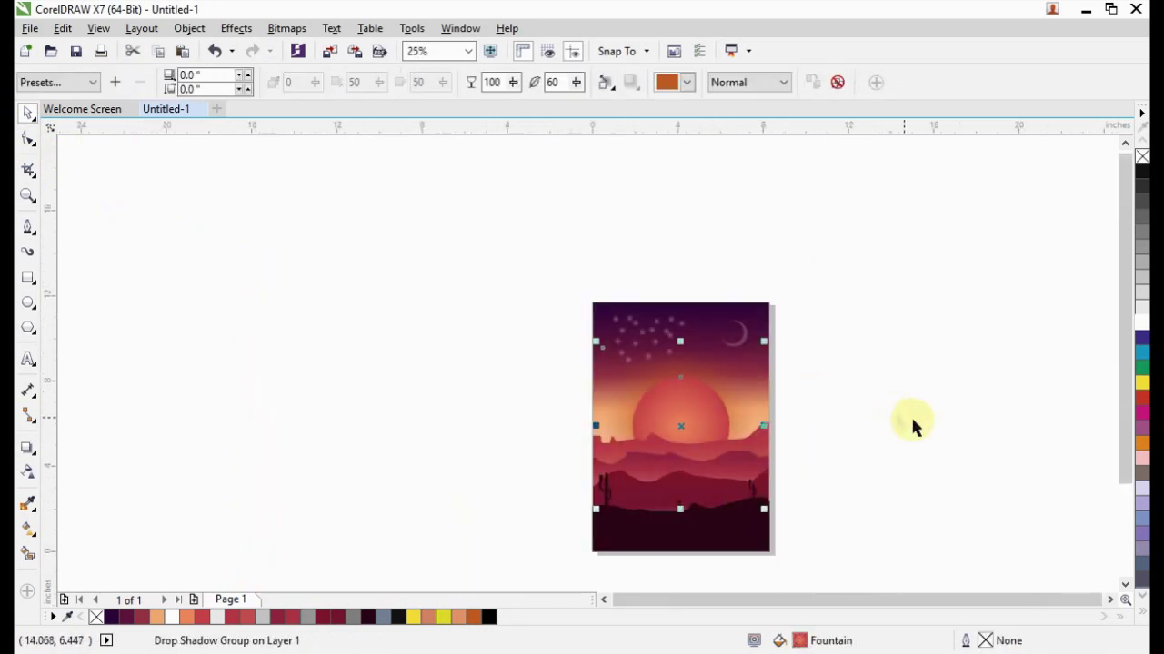
pyautogui.click(914, 427)
pyautogui.moveTo(538, 248); pyautogui.dragTo(802, 575)
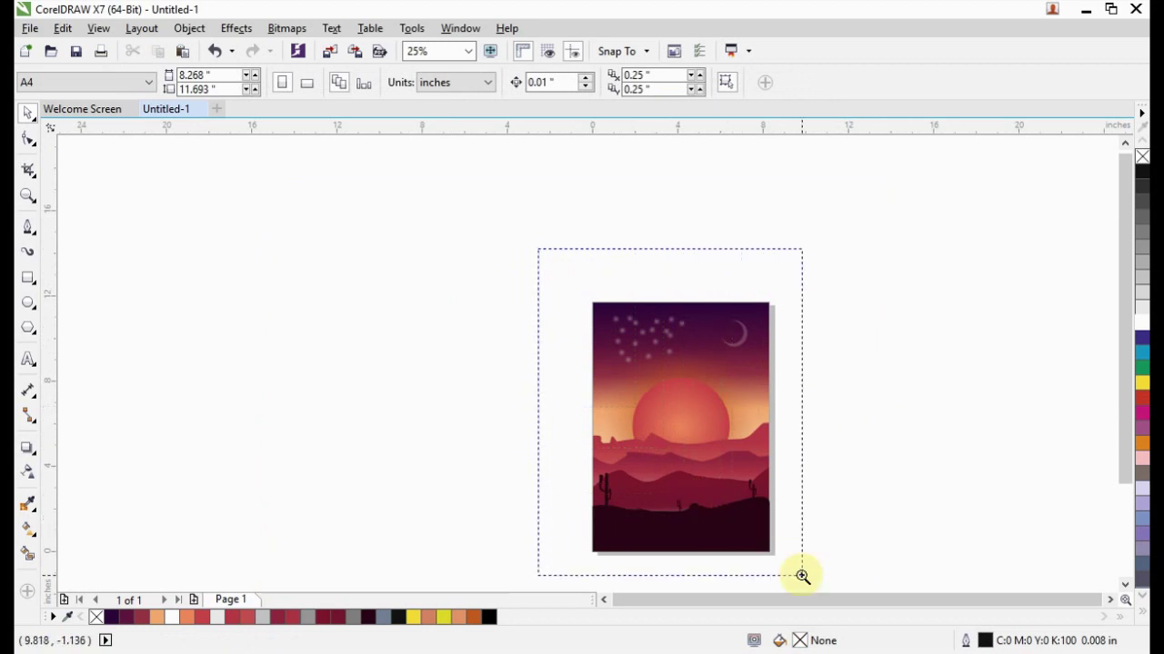
pyautogui.scroll(-1, 751, 505)
pyautogui.moveTo(584, 332); pyautogui.dragTo(756, 563)
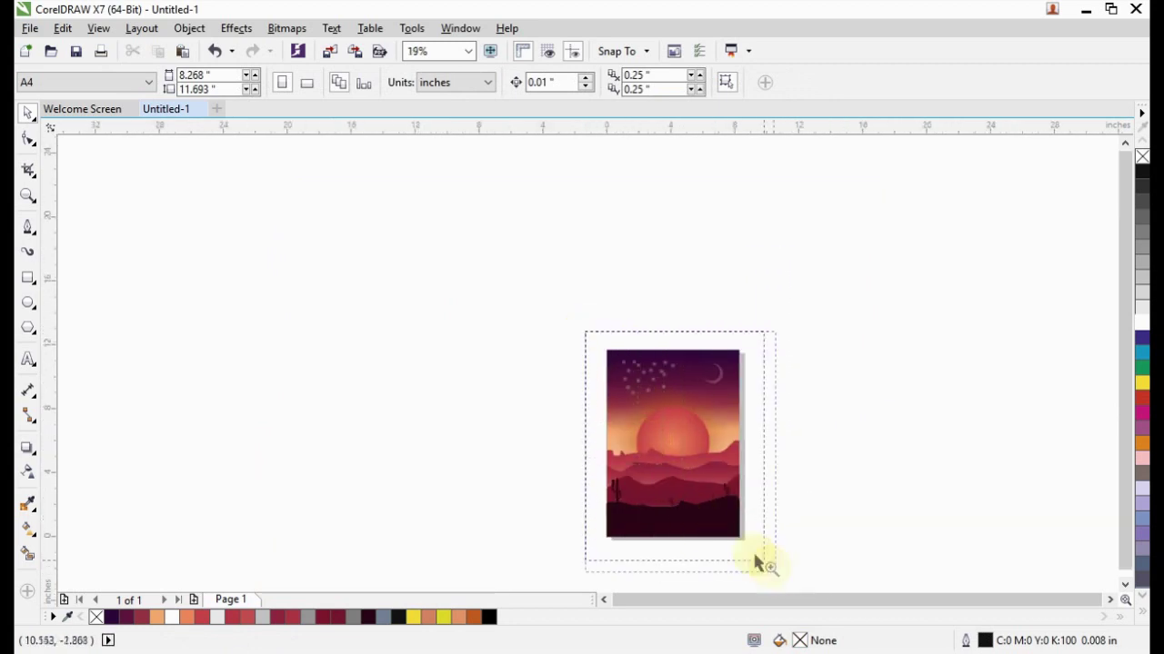
pyautogui.moveTo(364, 263); pyautogui.dragTo(850, 572)
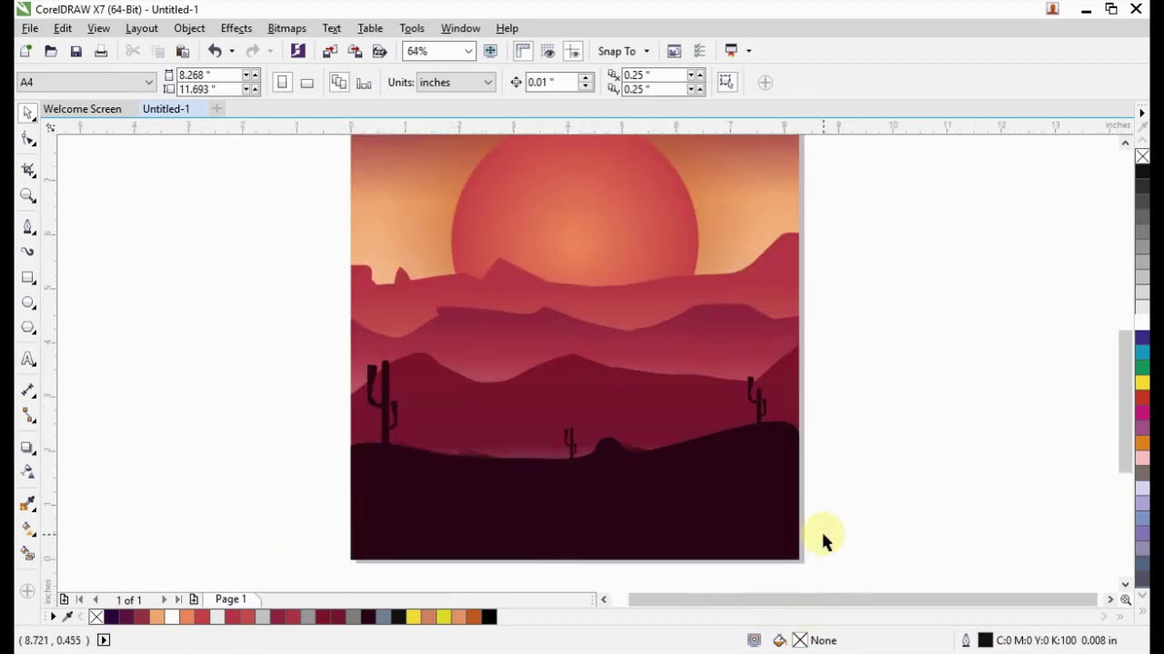
pyautogui.scroll(-1, 757, 517)
pyautogui.moveTo(478, 286); pyautogui.dragTo(797, 433)
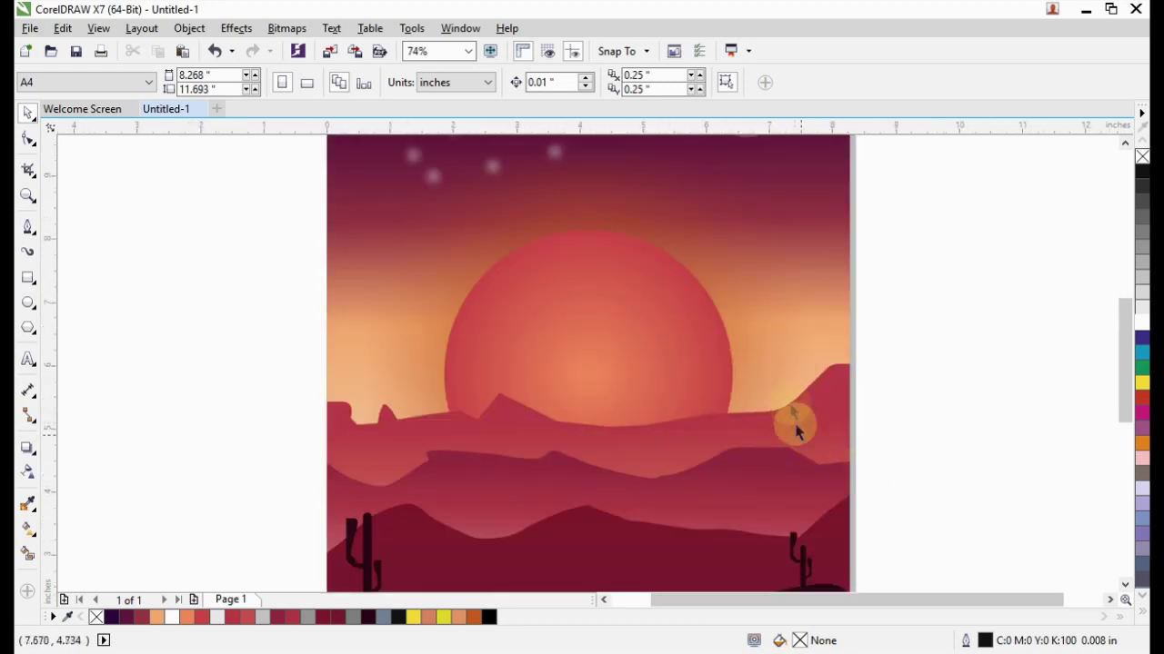
pyautogui.click(734, 358)
pyautogui.press('F10')
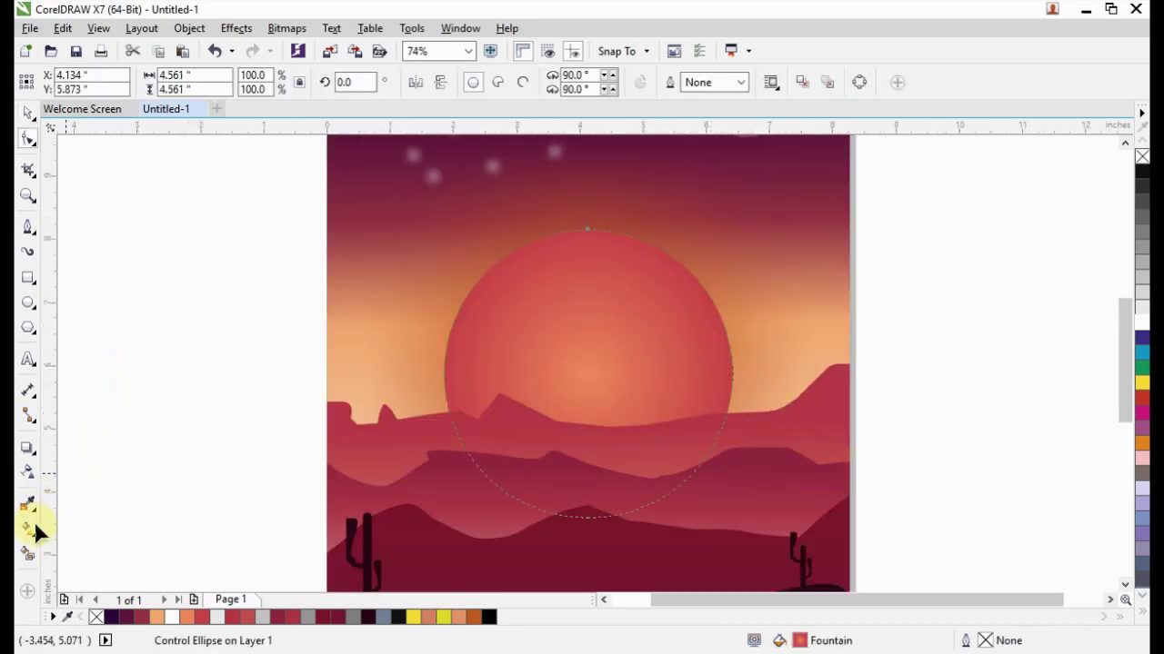
pyautogui.click(33, 551)
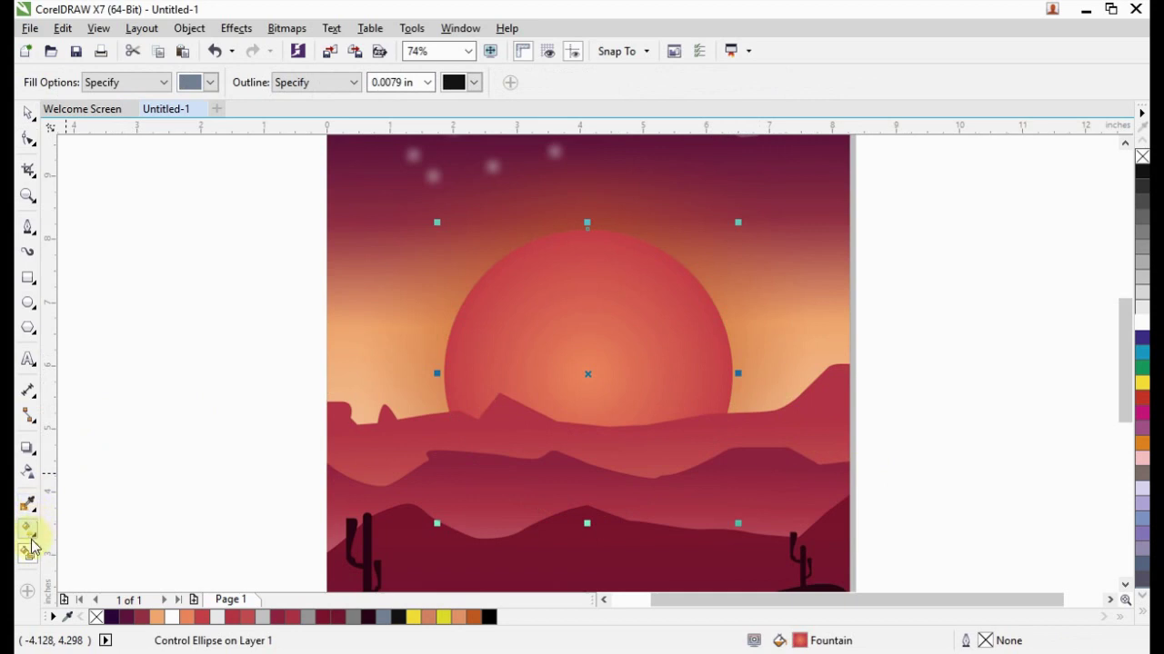
pyautogui.click(27, 530)
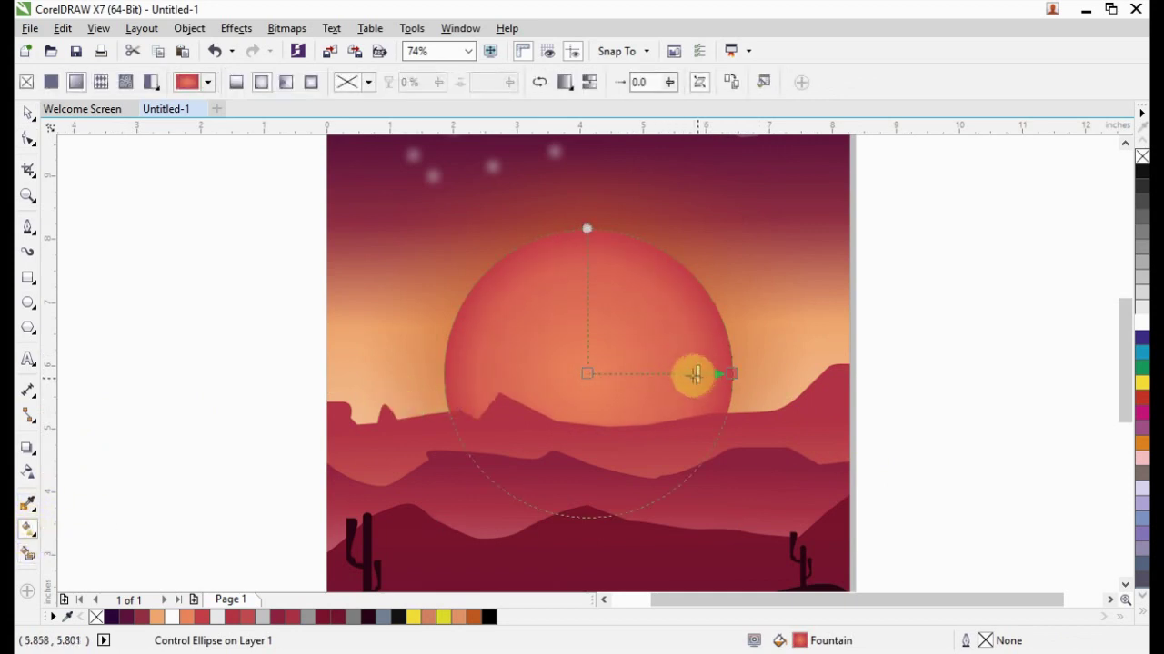
pyautogui.click(27, 114)
pyautogui.click(164, 221)
pyautogui.scroll(-1, 283, 259)
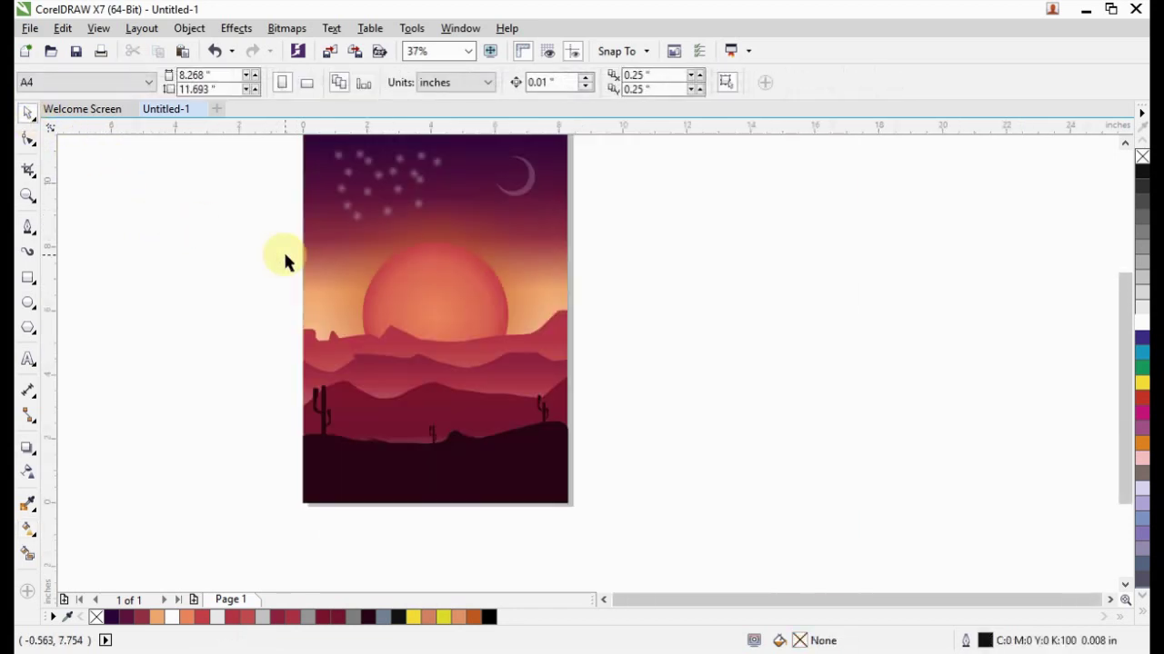
pyautogui.scroll(-2, 336, 218)
pyautogui.moveTo(313, 234); pyautogui.dragTo(385, 331)
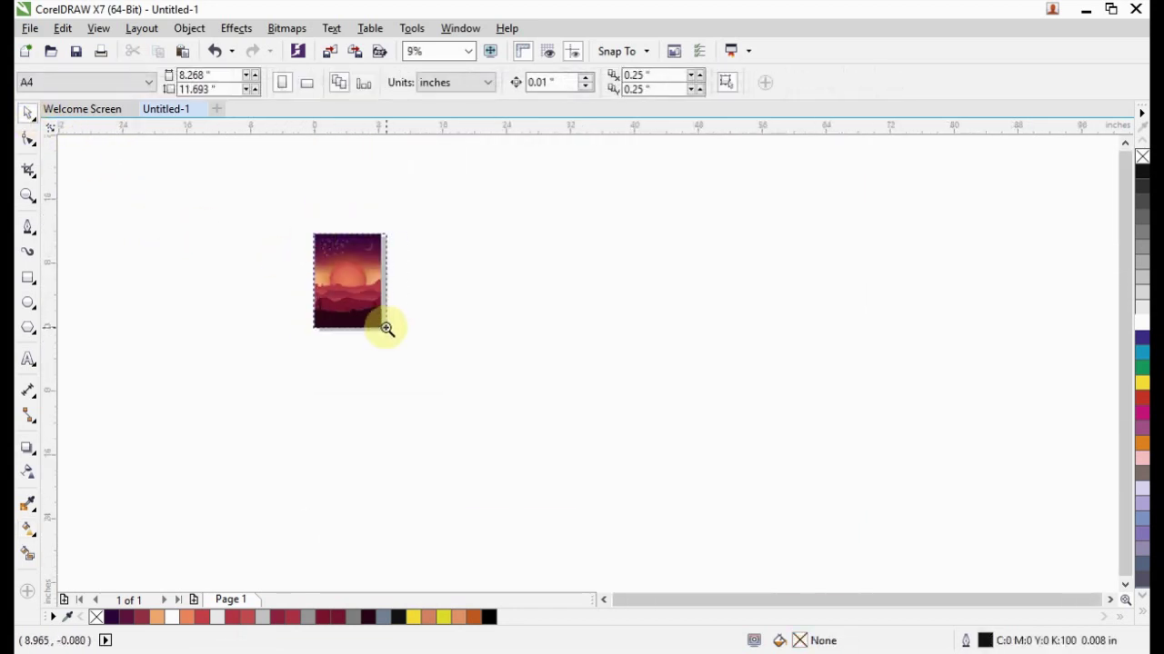